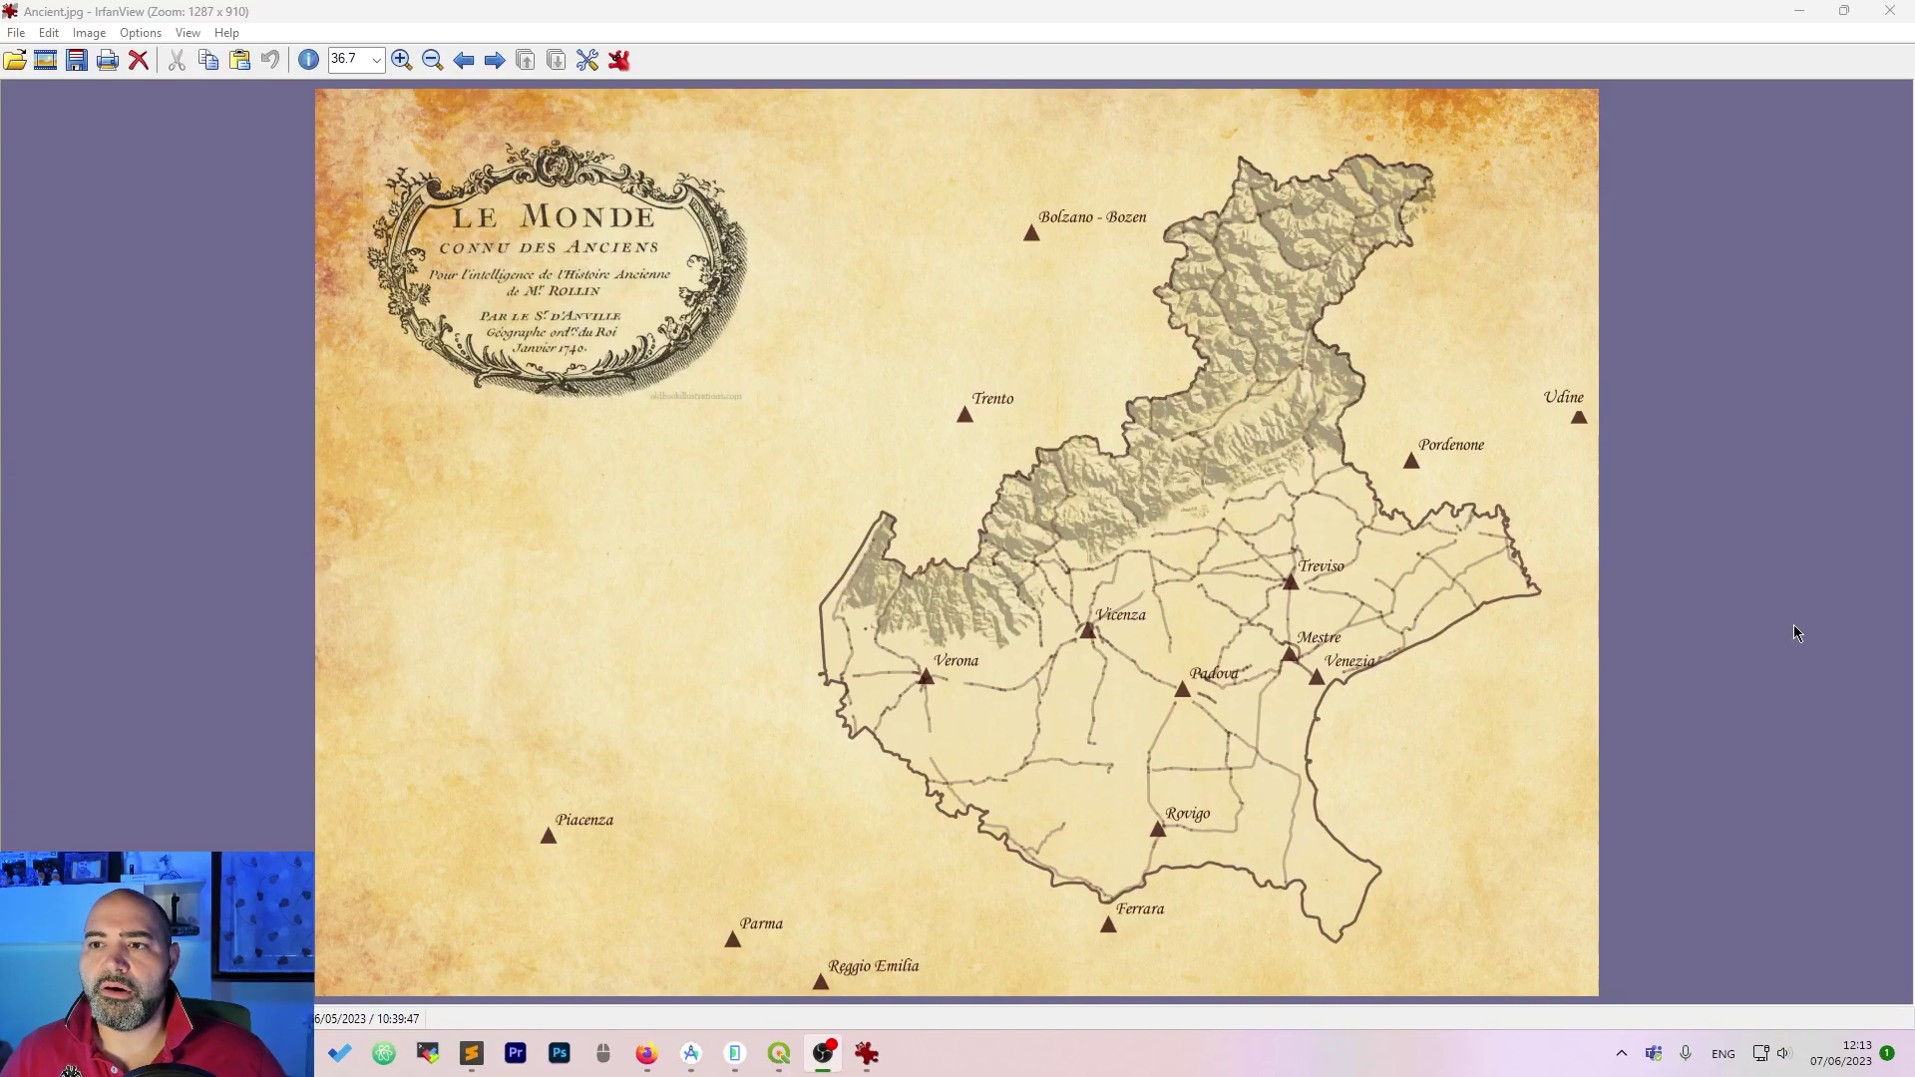
- Switch from the Ancient.jpg map in IrfanView to the QGIS project 'ancient'
key(alt+Tab)
- Zoom and pan the canvas so the Veneto region sits centred in view
scroll(912, 394, down, 1)
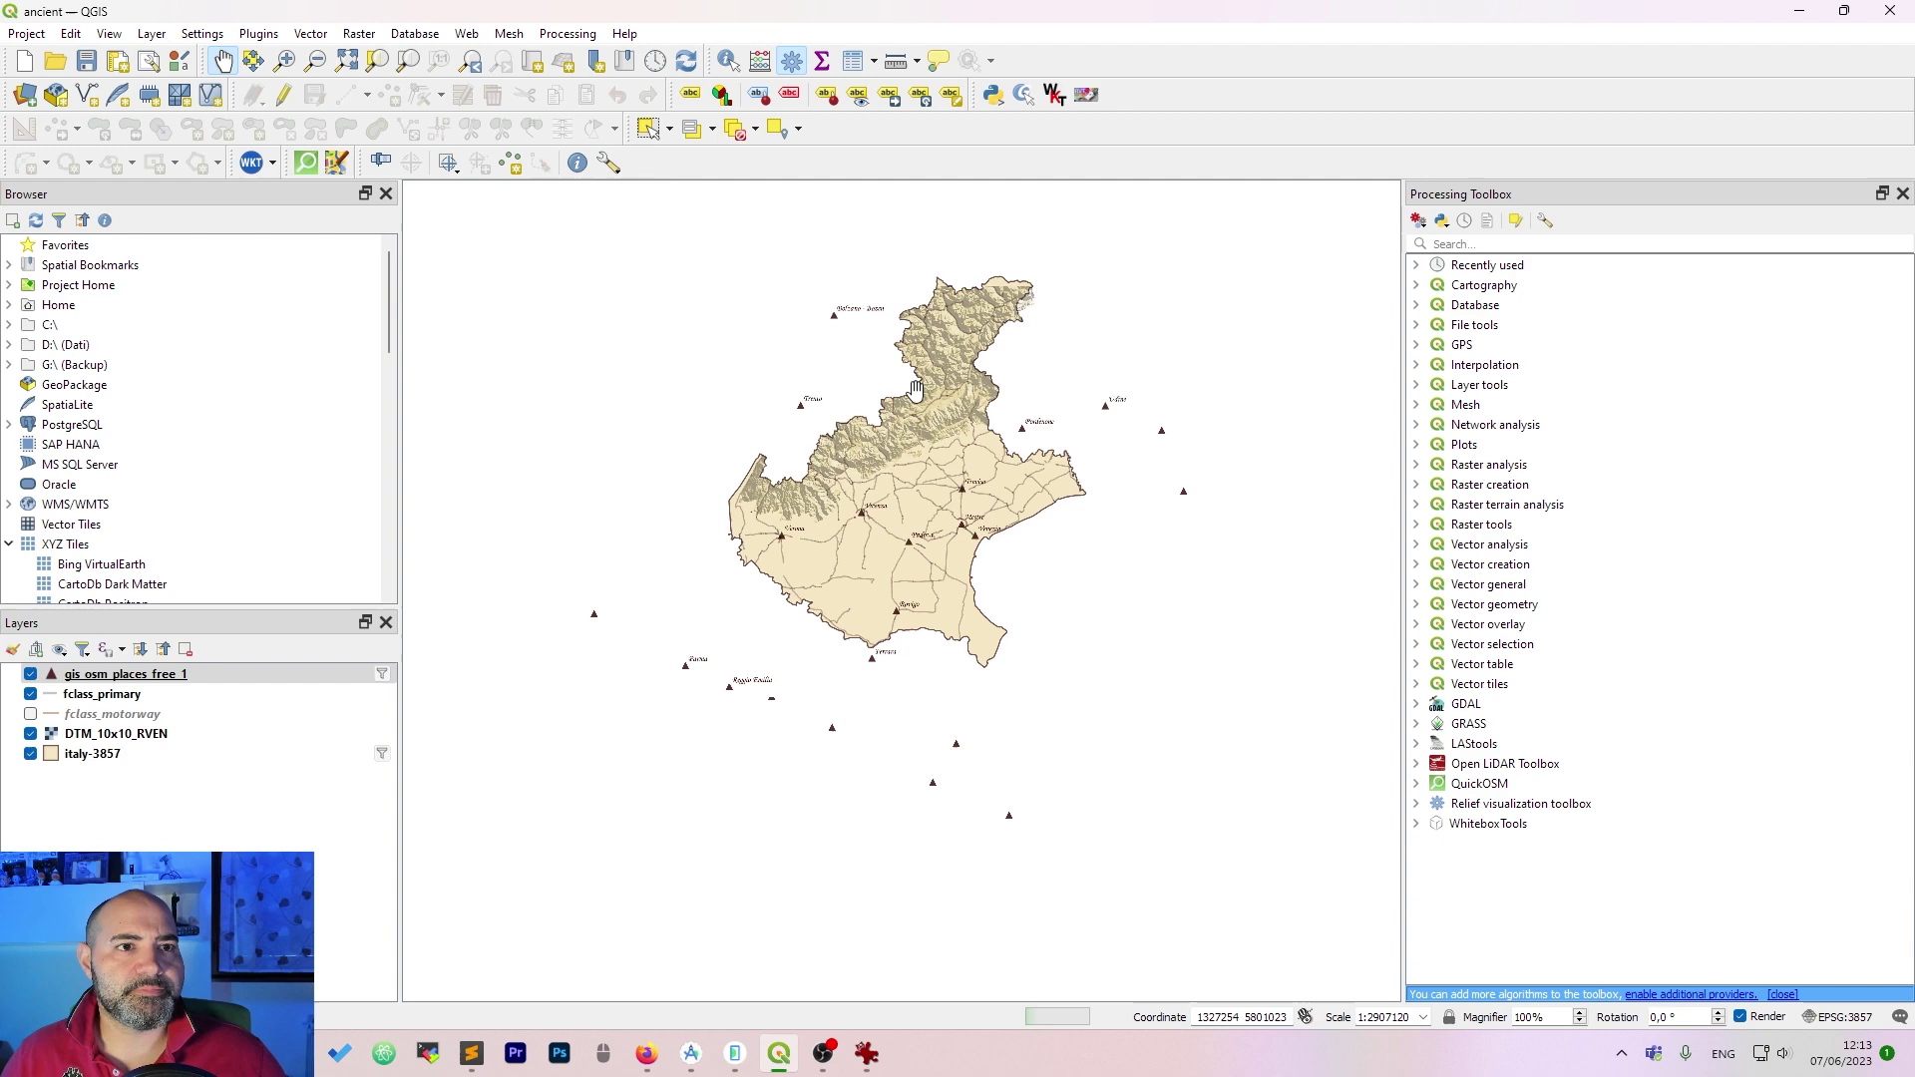
scroll(939, 442, up, 2)
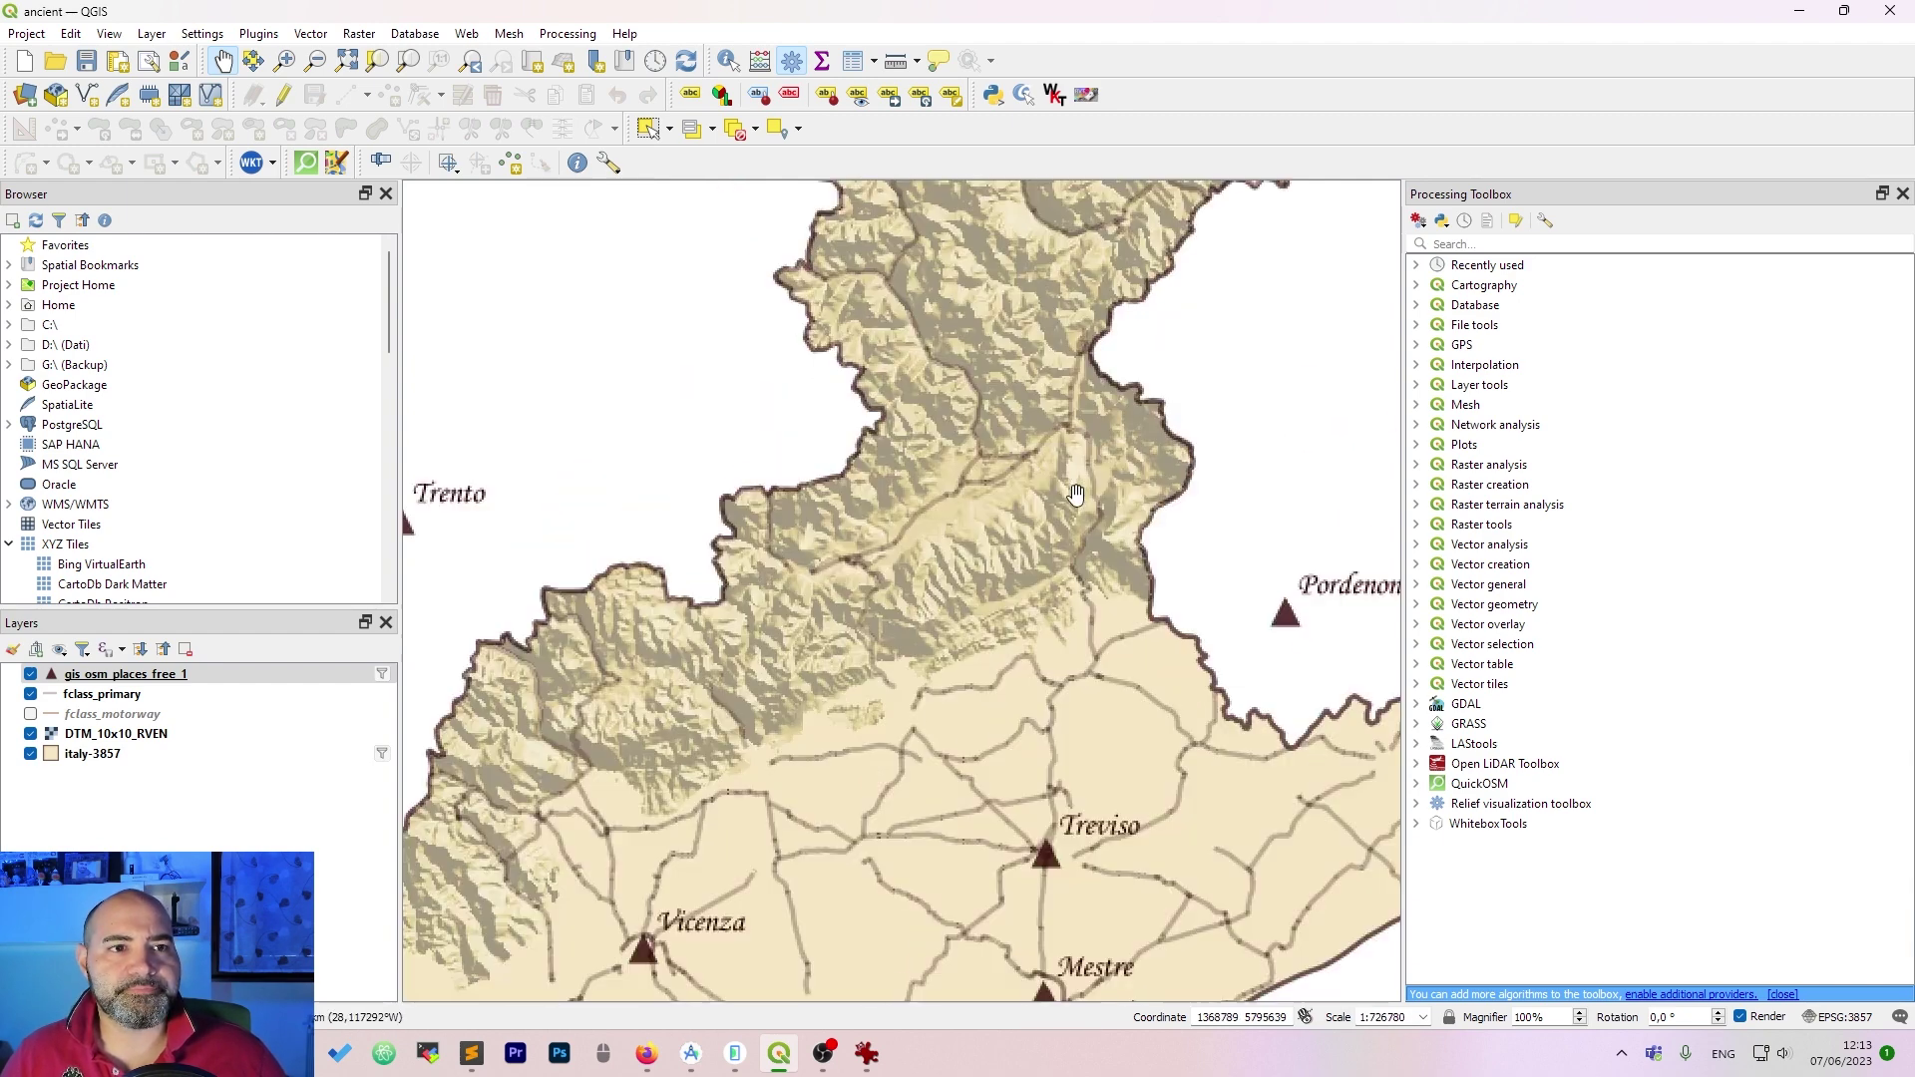
scroll(1080, 466, down, 1)
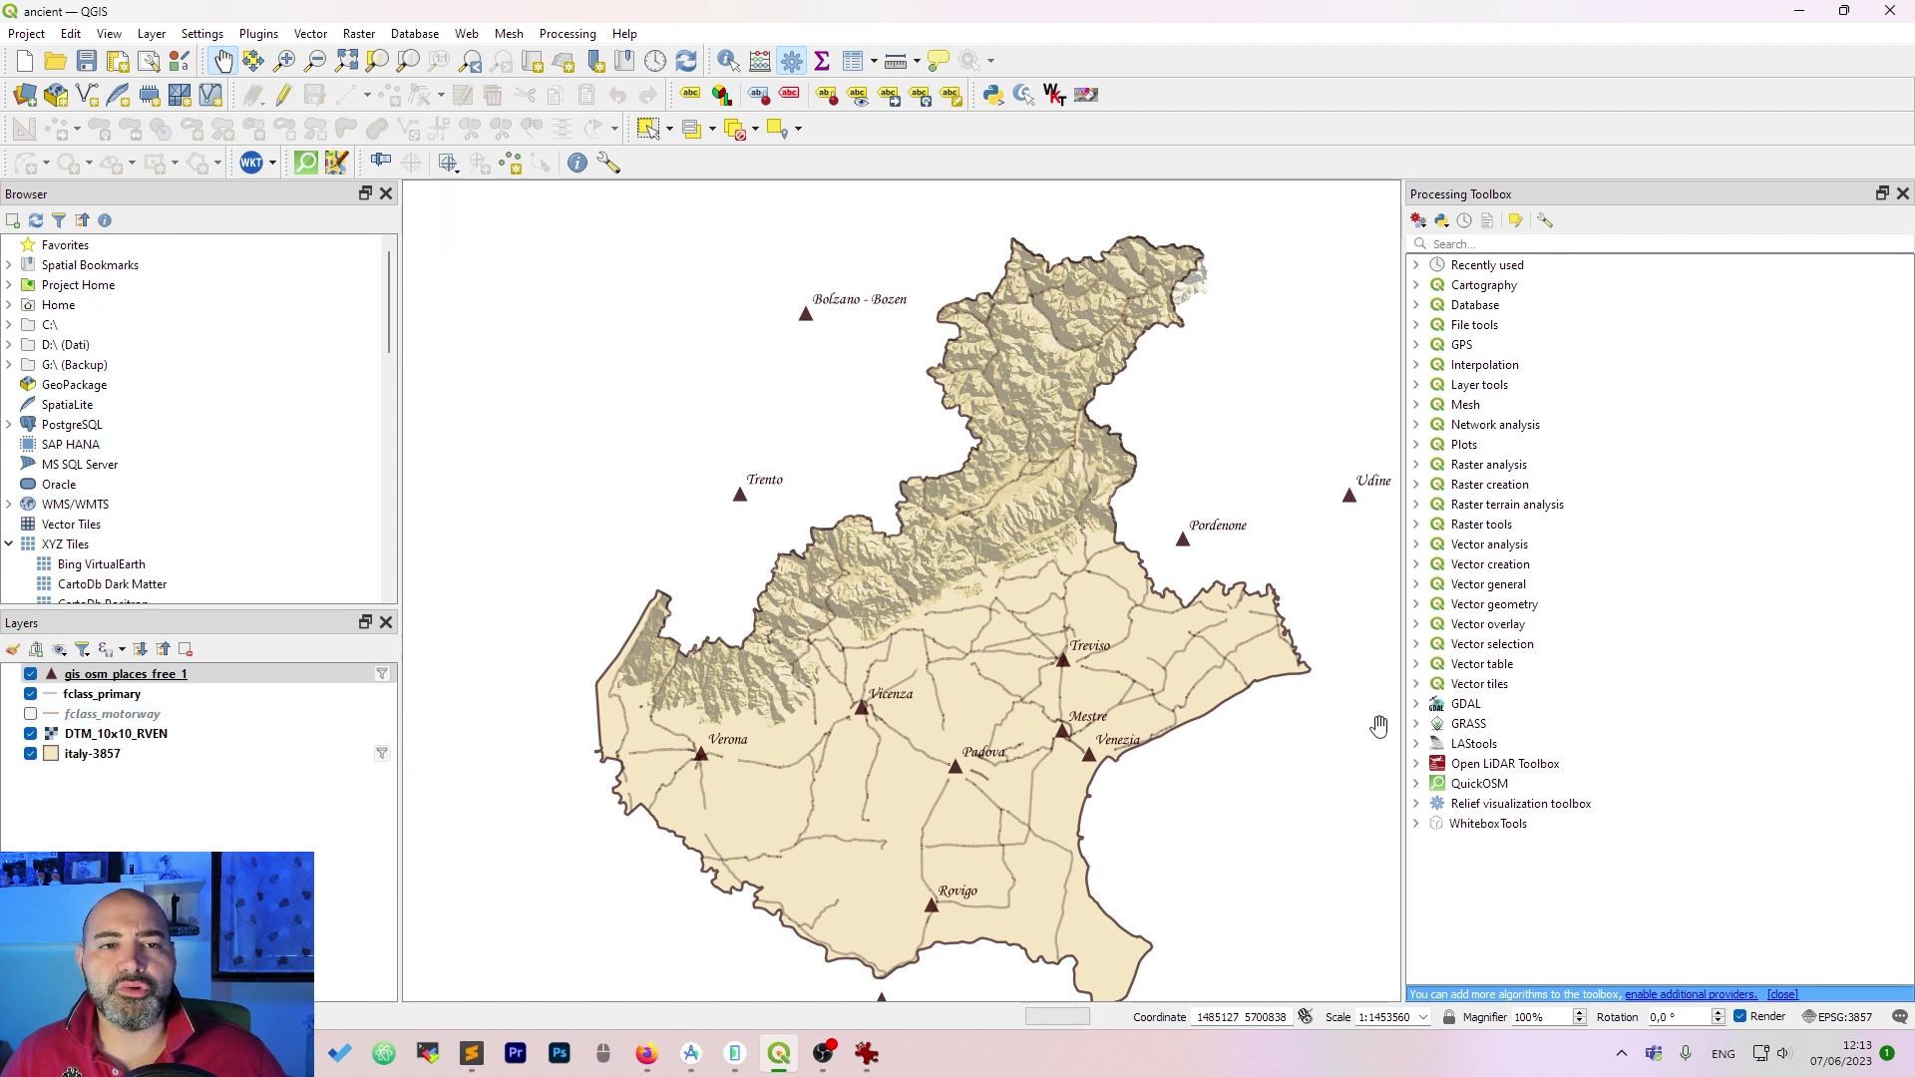
drag(1140, 763, 1133, 728)
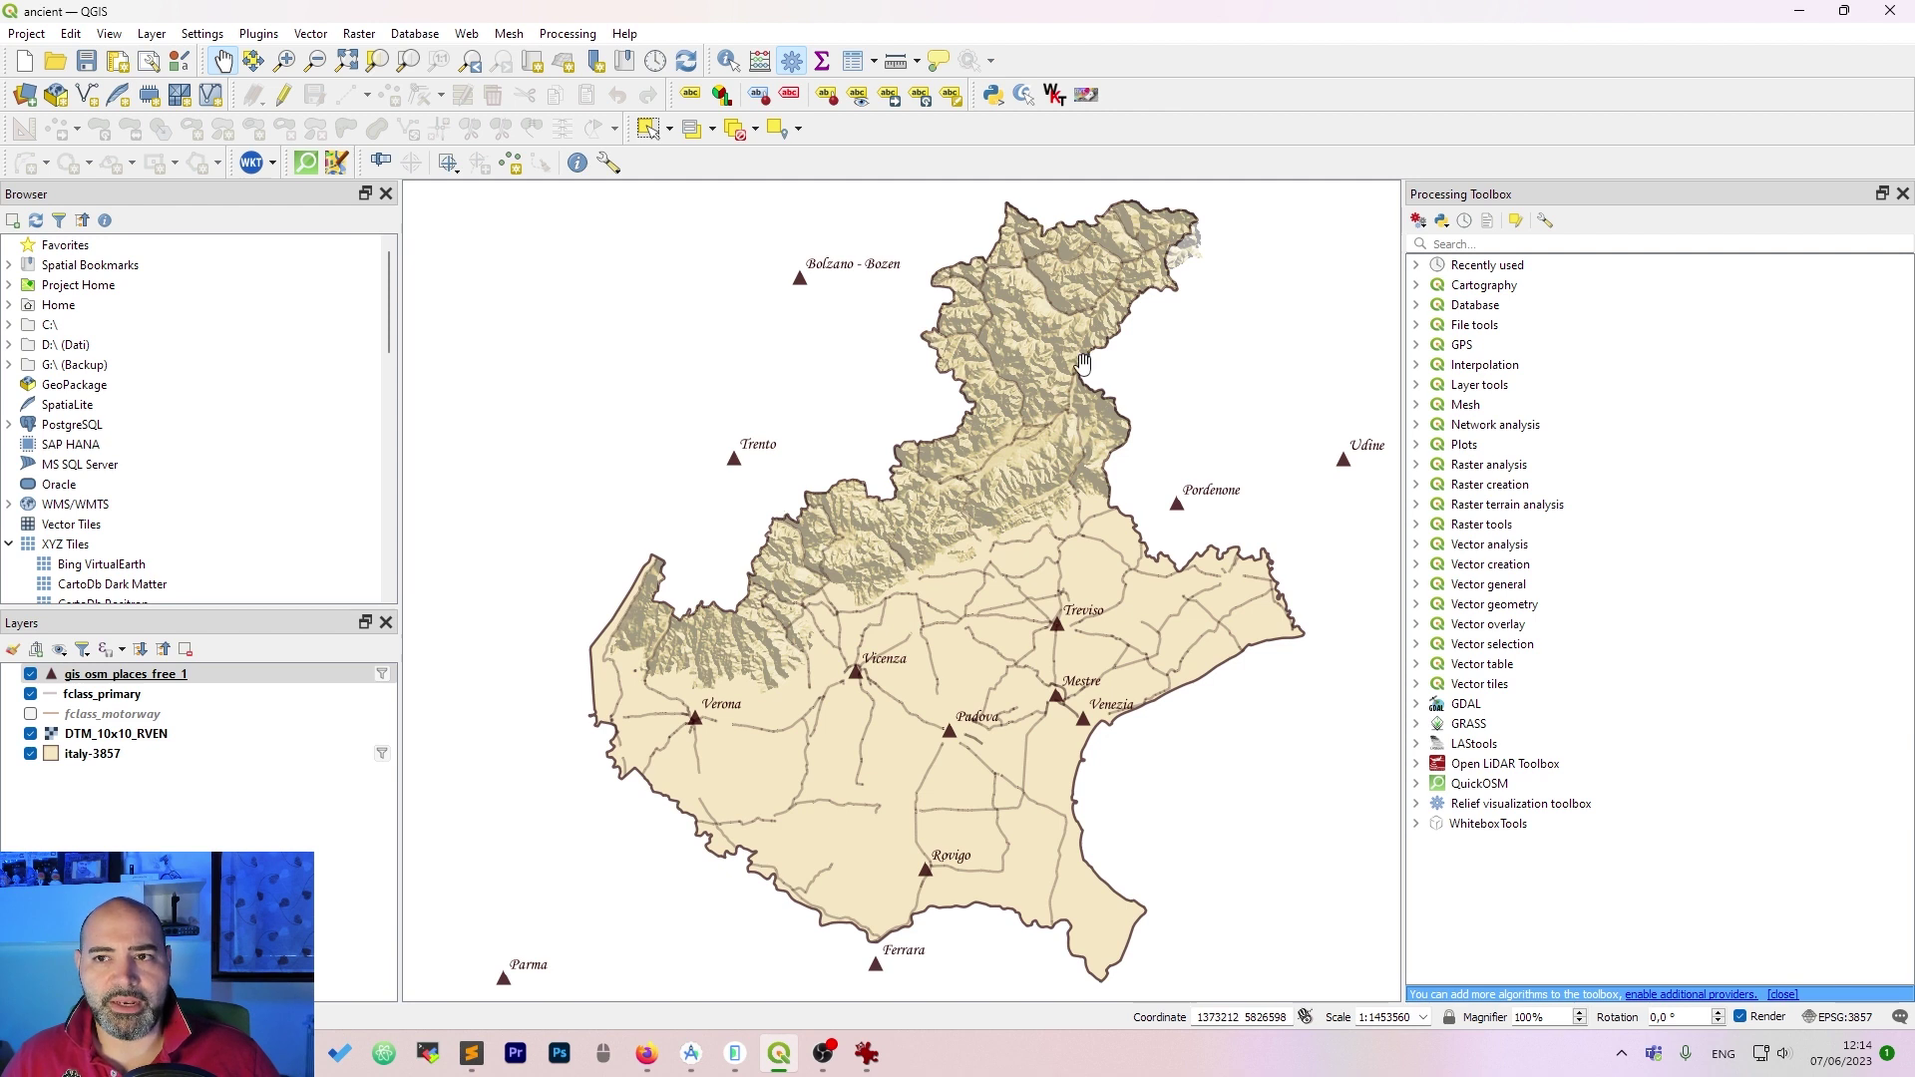
click(150, 63)
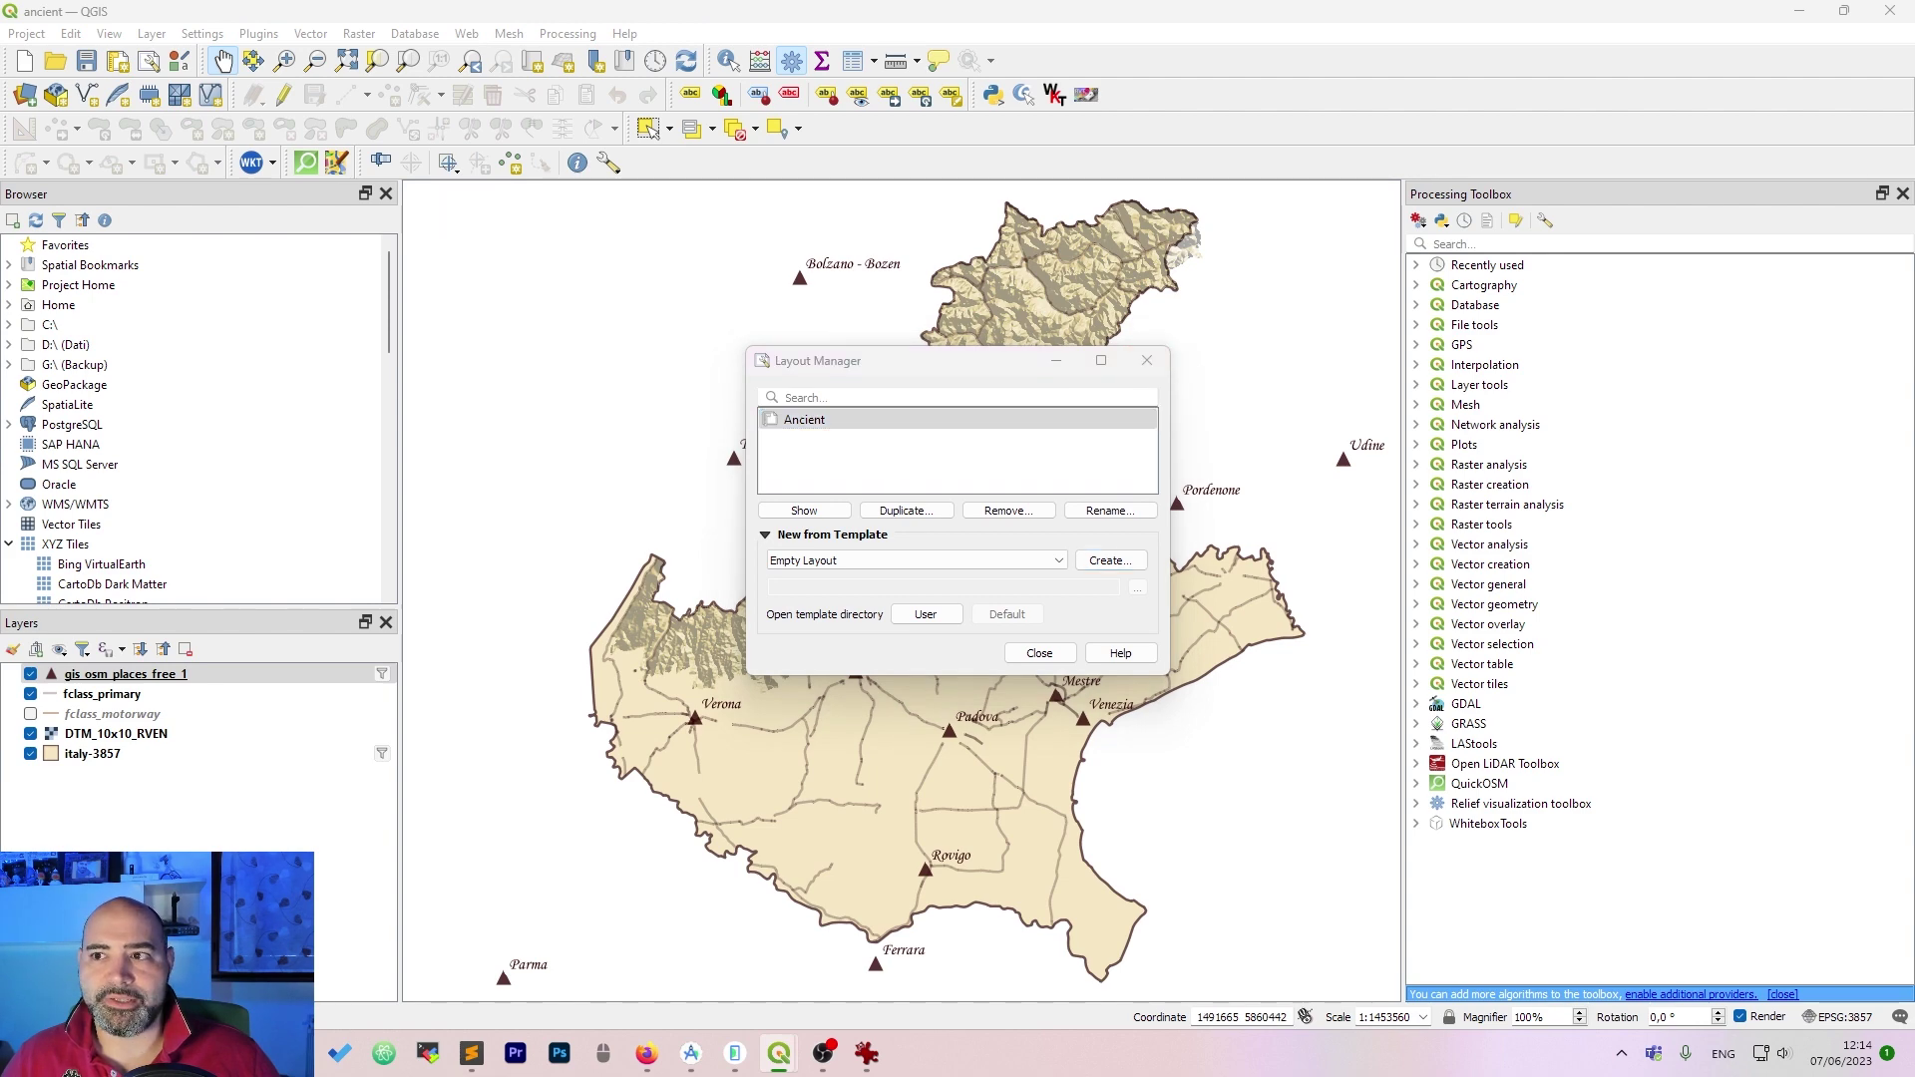
click(1147, 360)
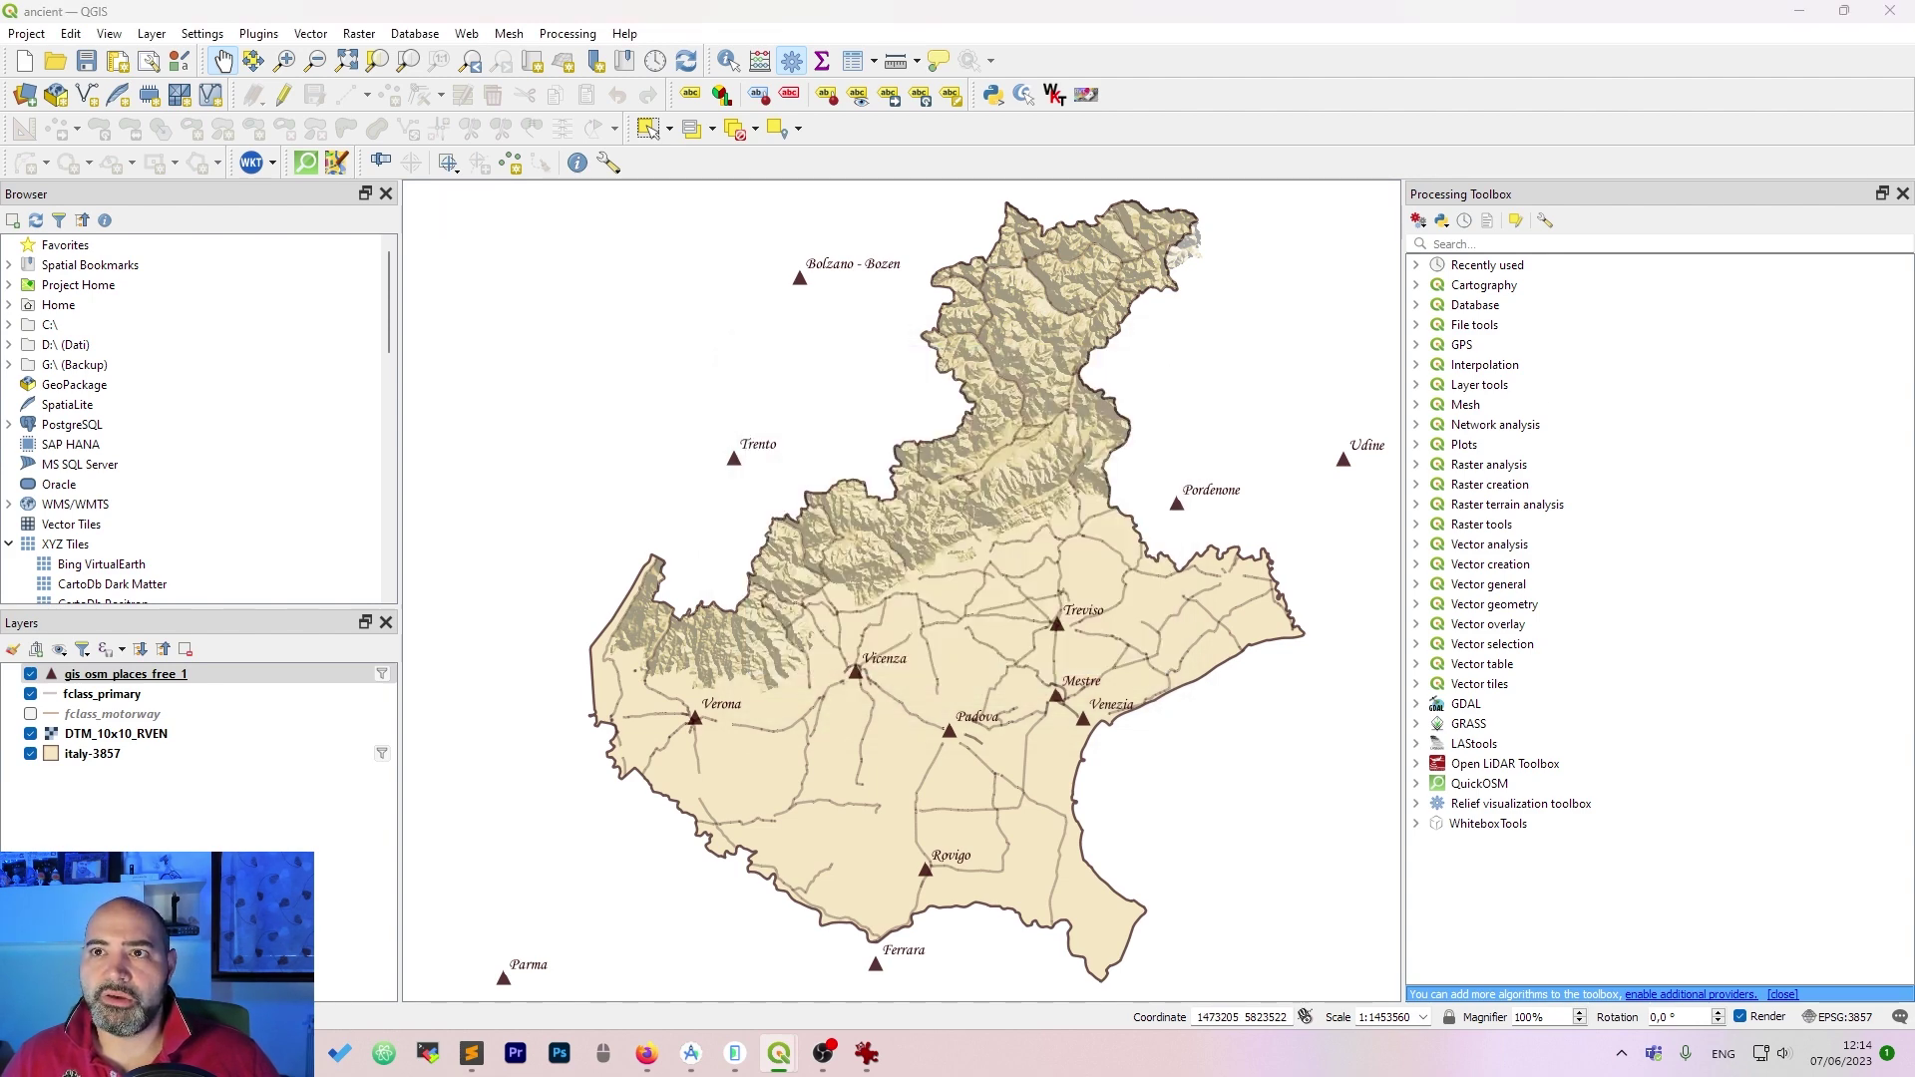
scroll(722, 606, up, 4)
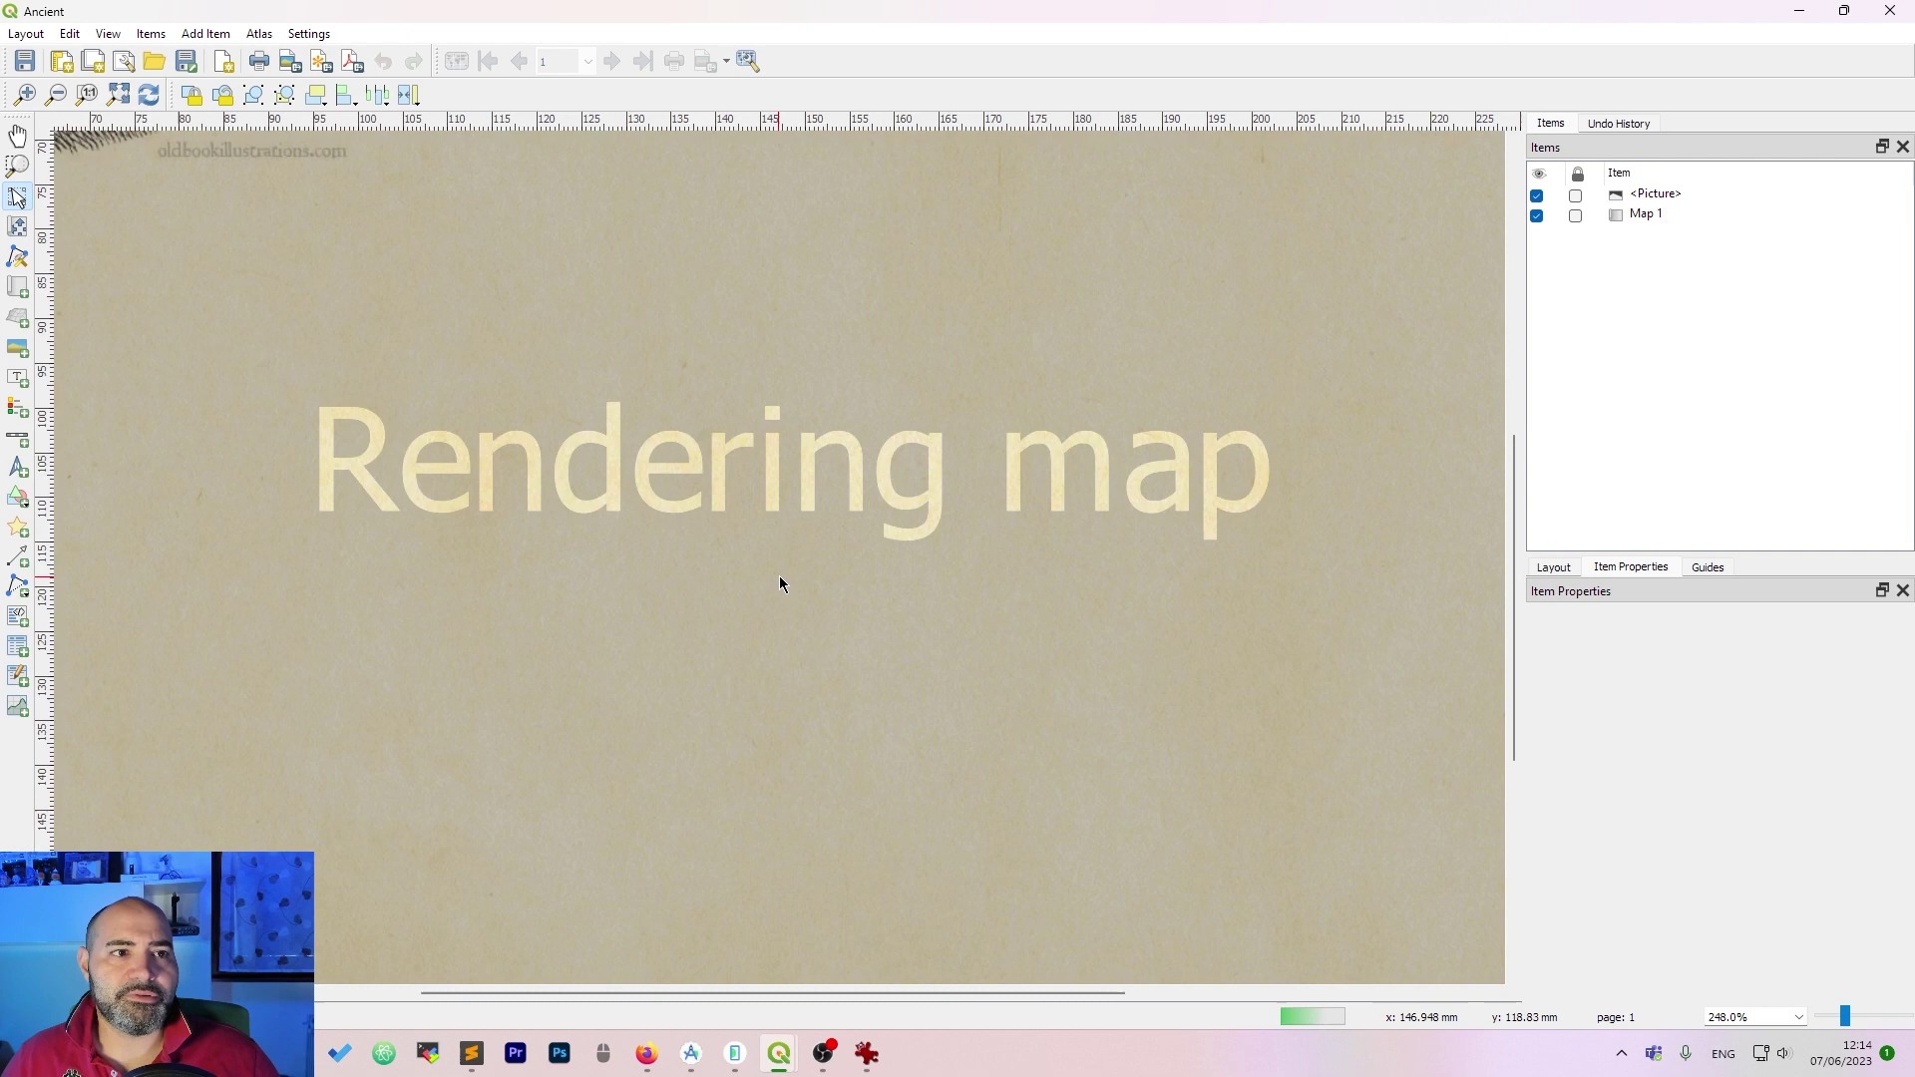
scroll(780, 577, down, 4)
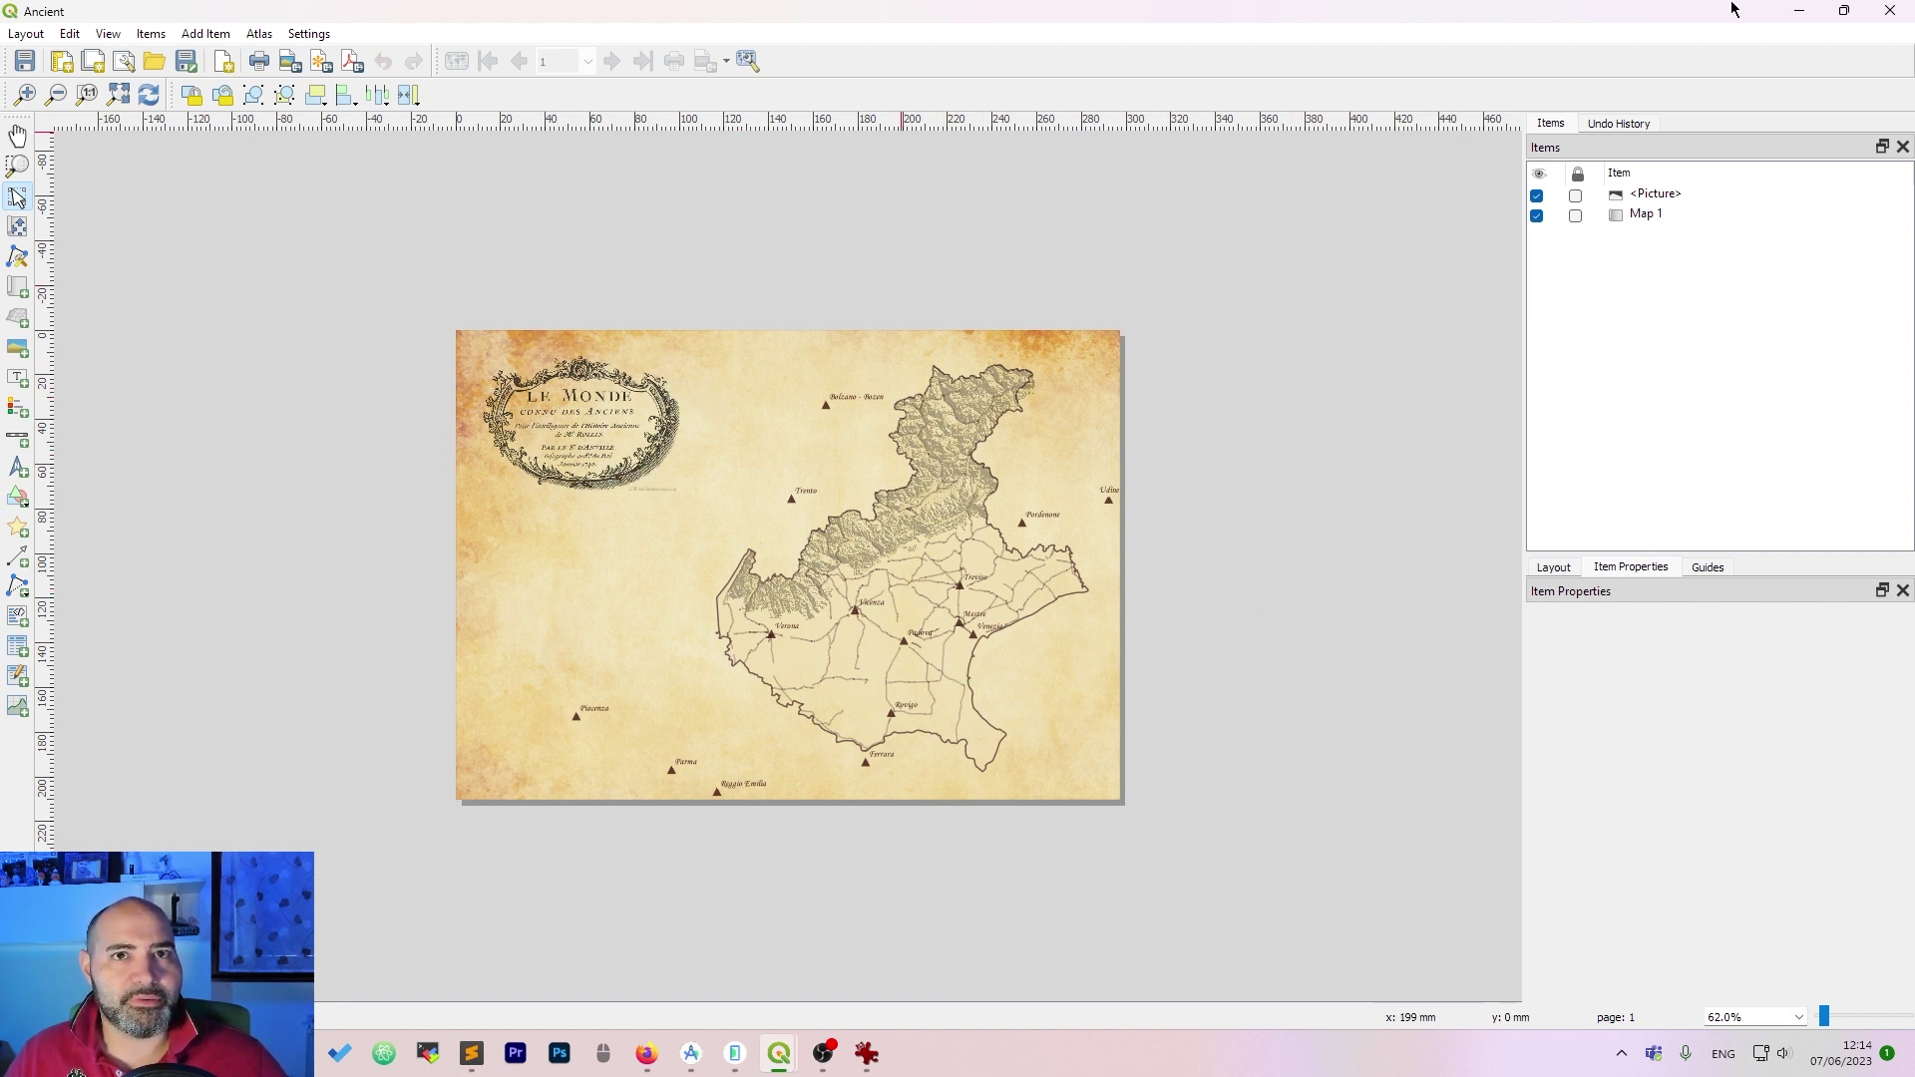
click(1799, 10)
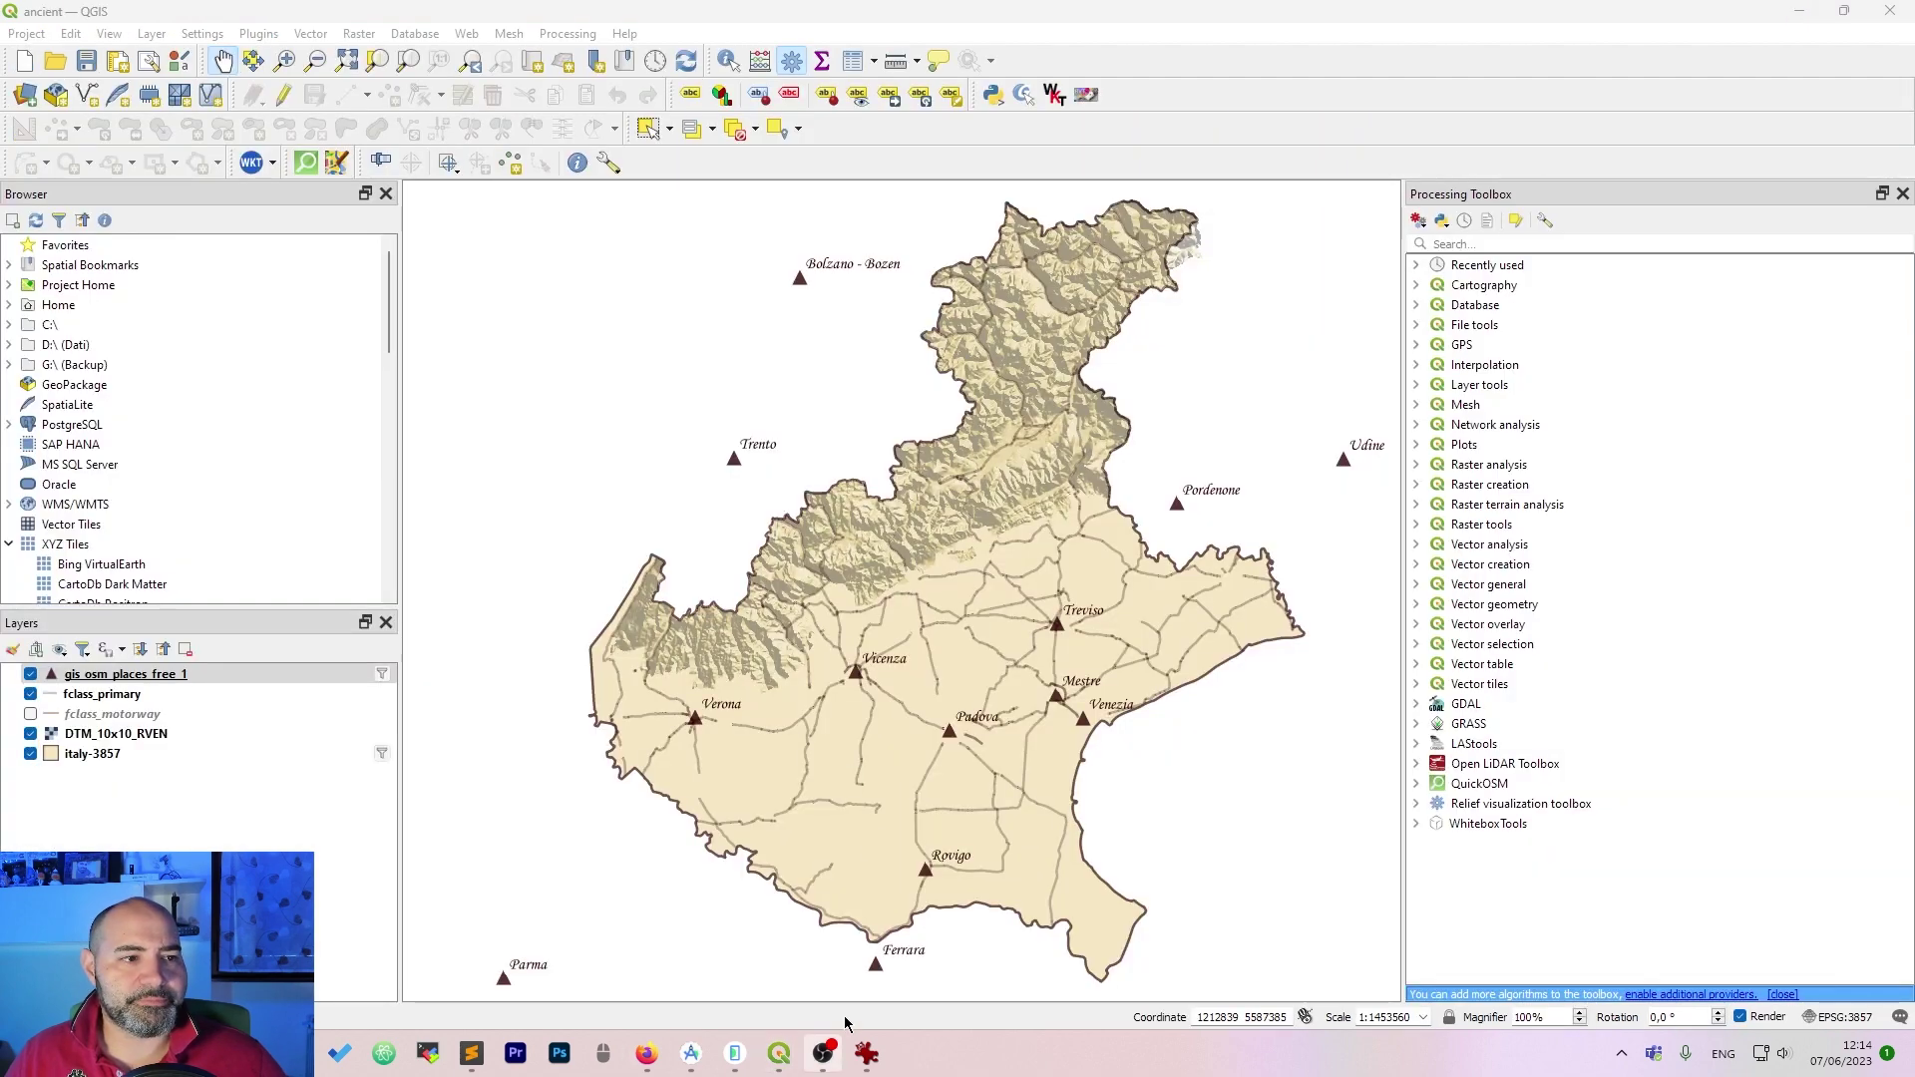
click(202, 753)
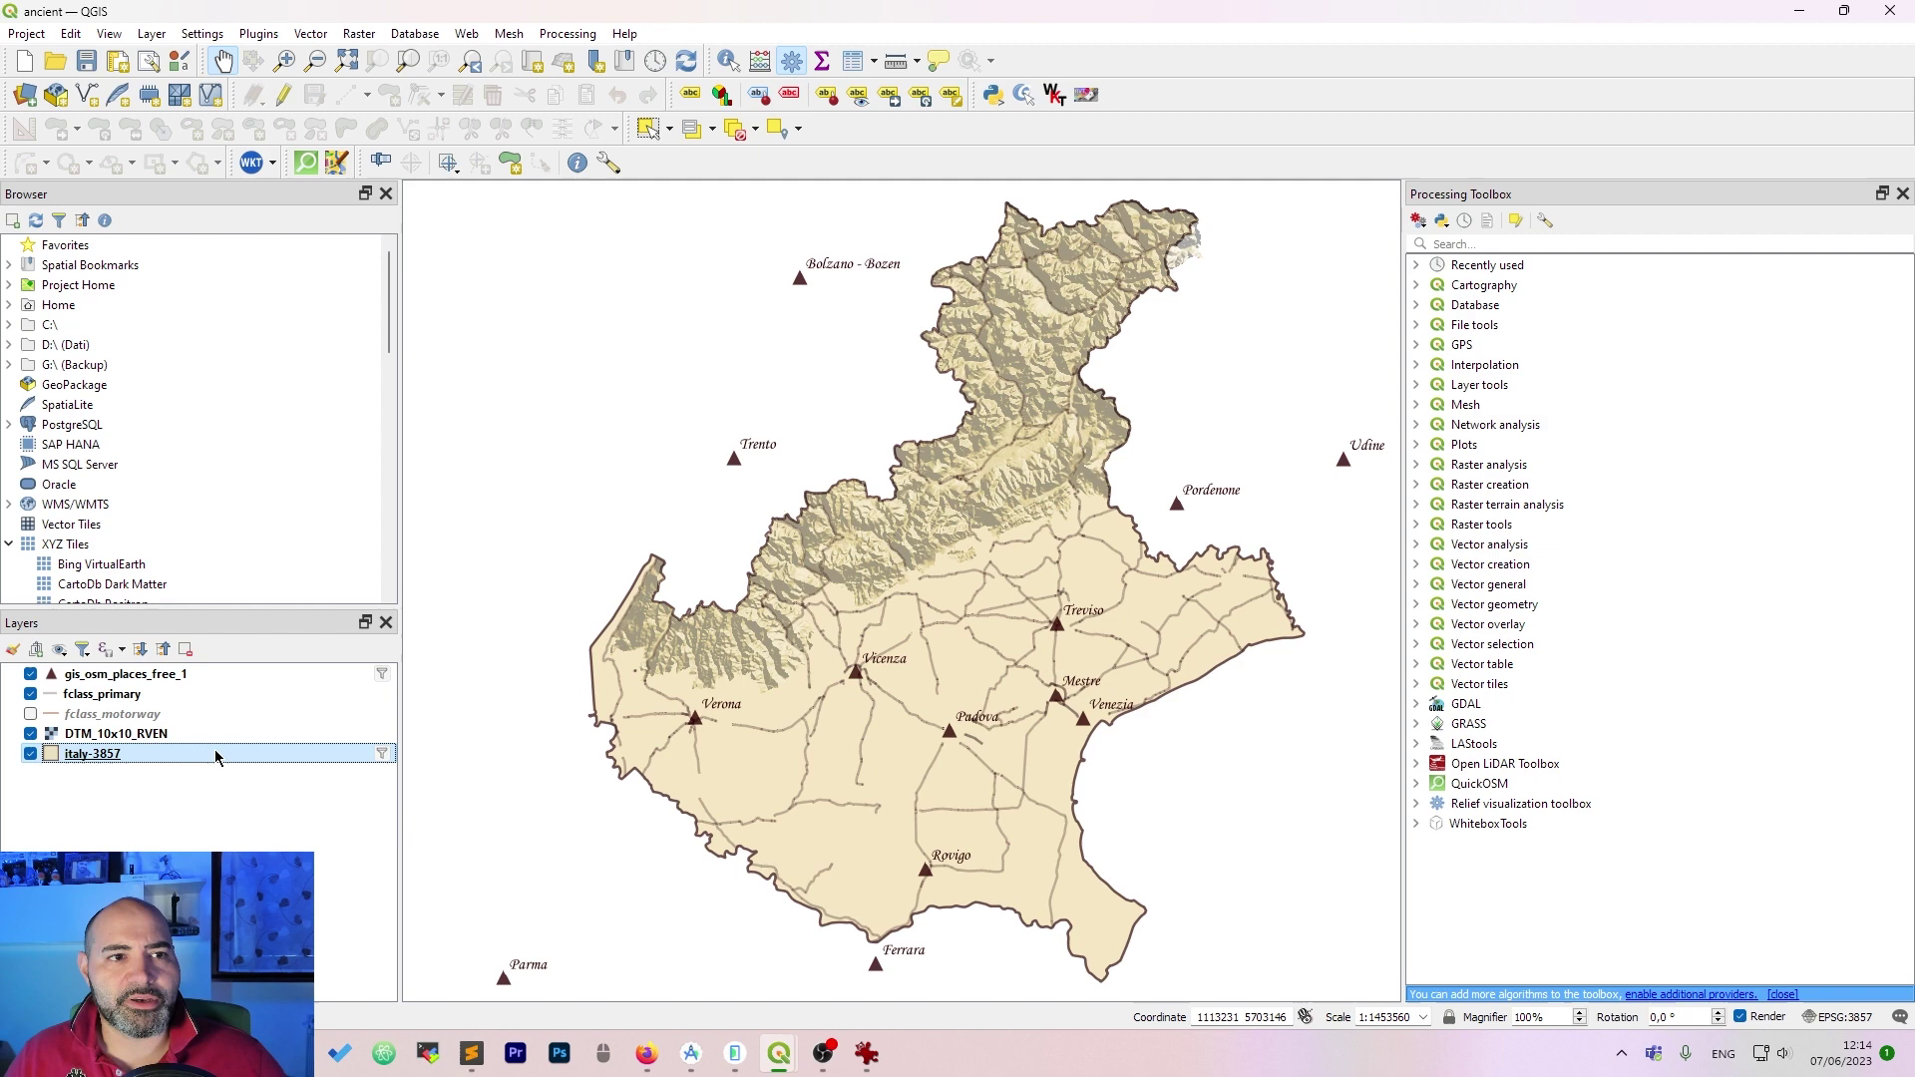
double_click(216, 755)
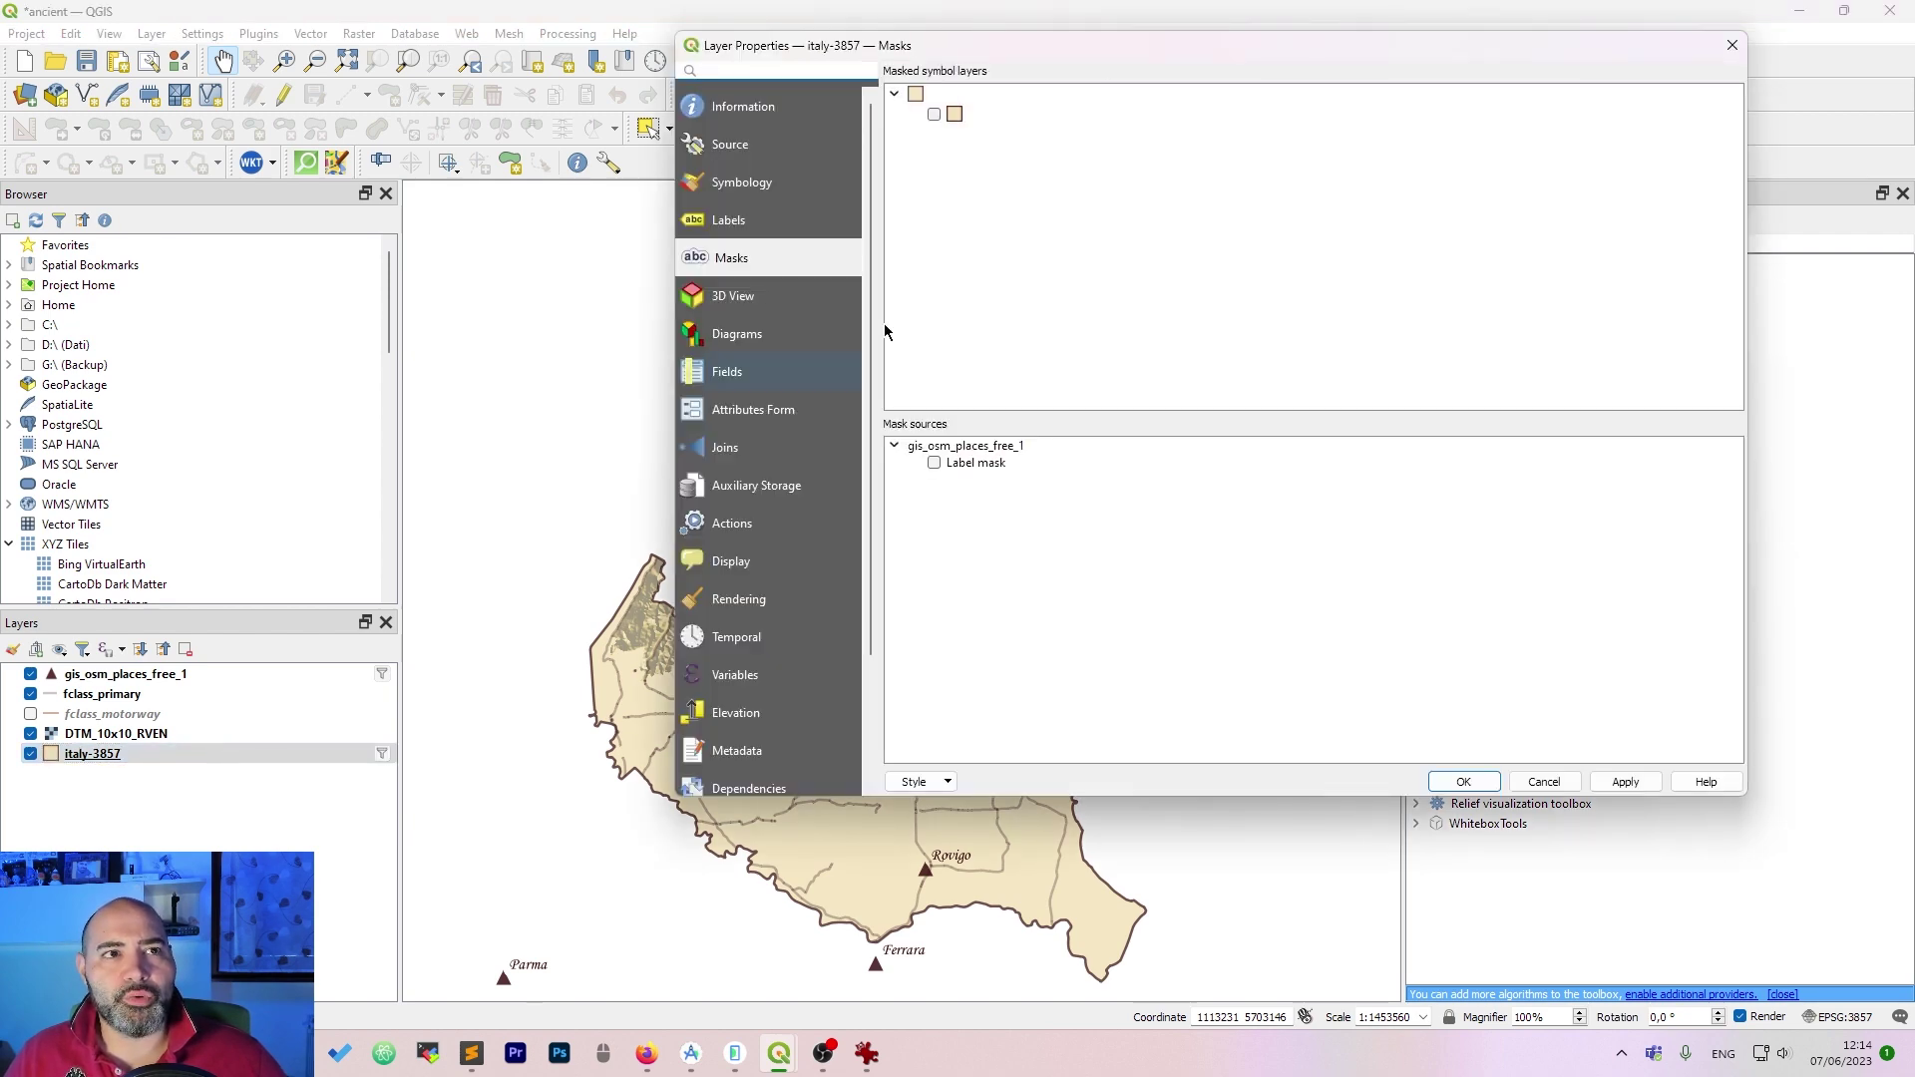
drag(1316, 50, 1061, 114)
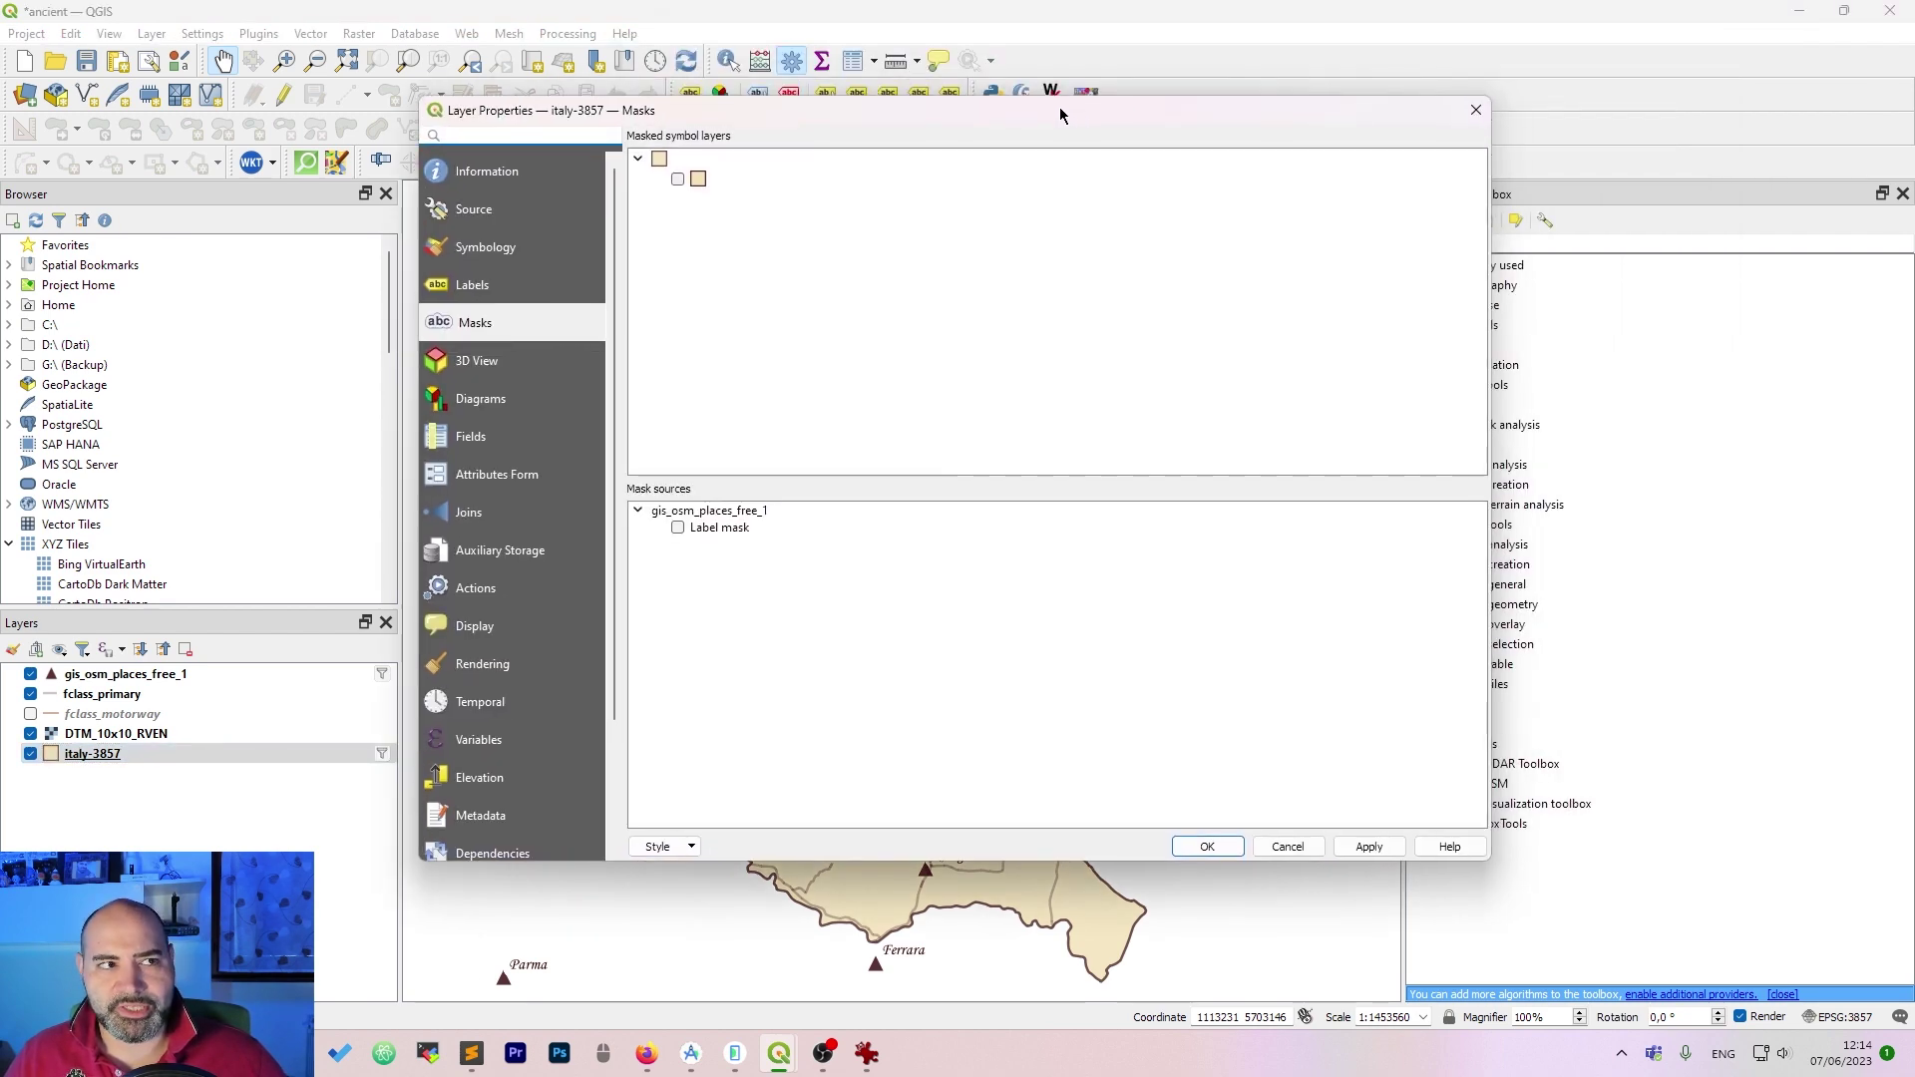
click(544, 248)
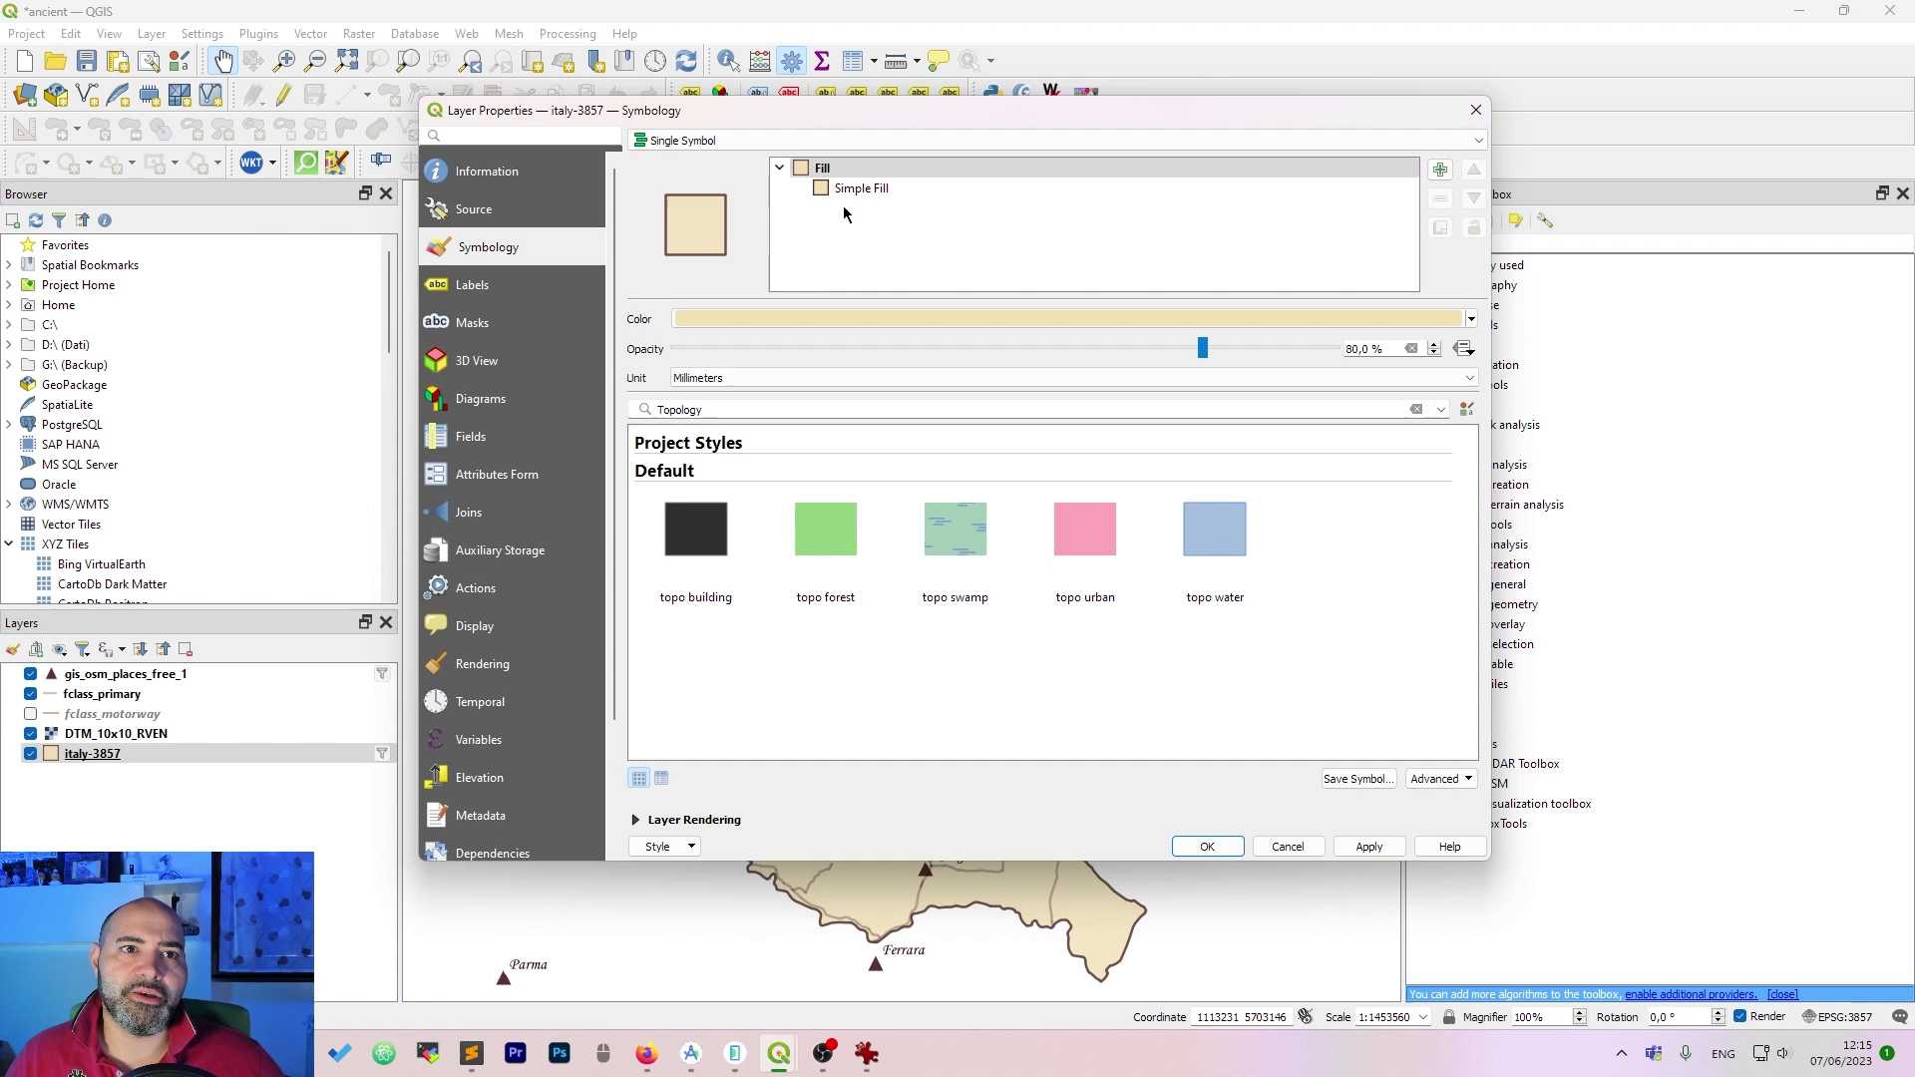
click(949, 191)
click(1111, 347)
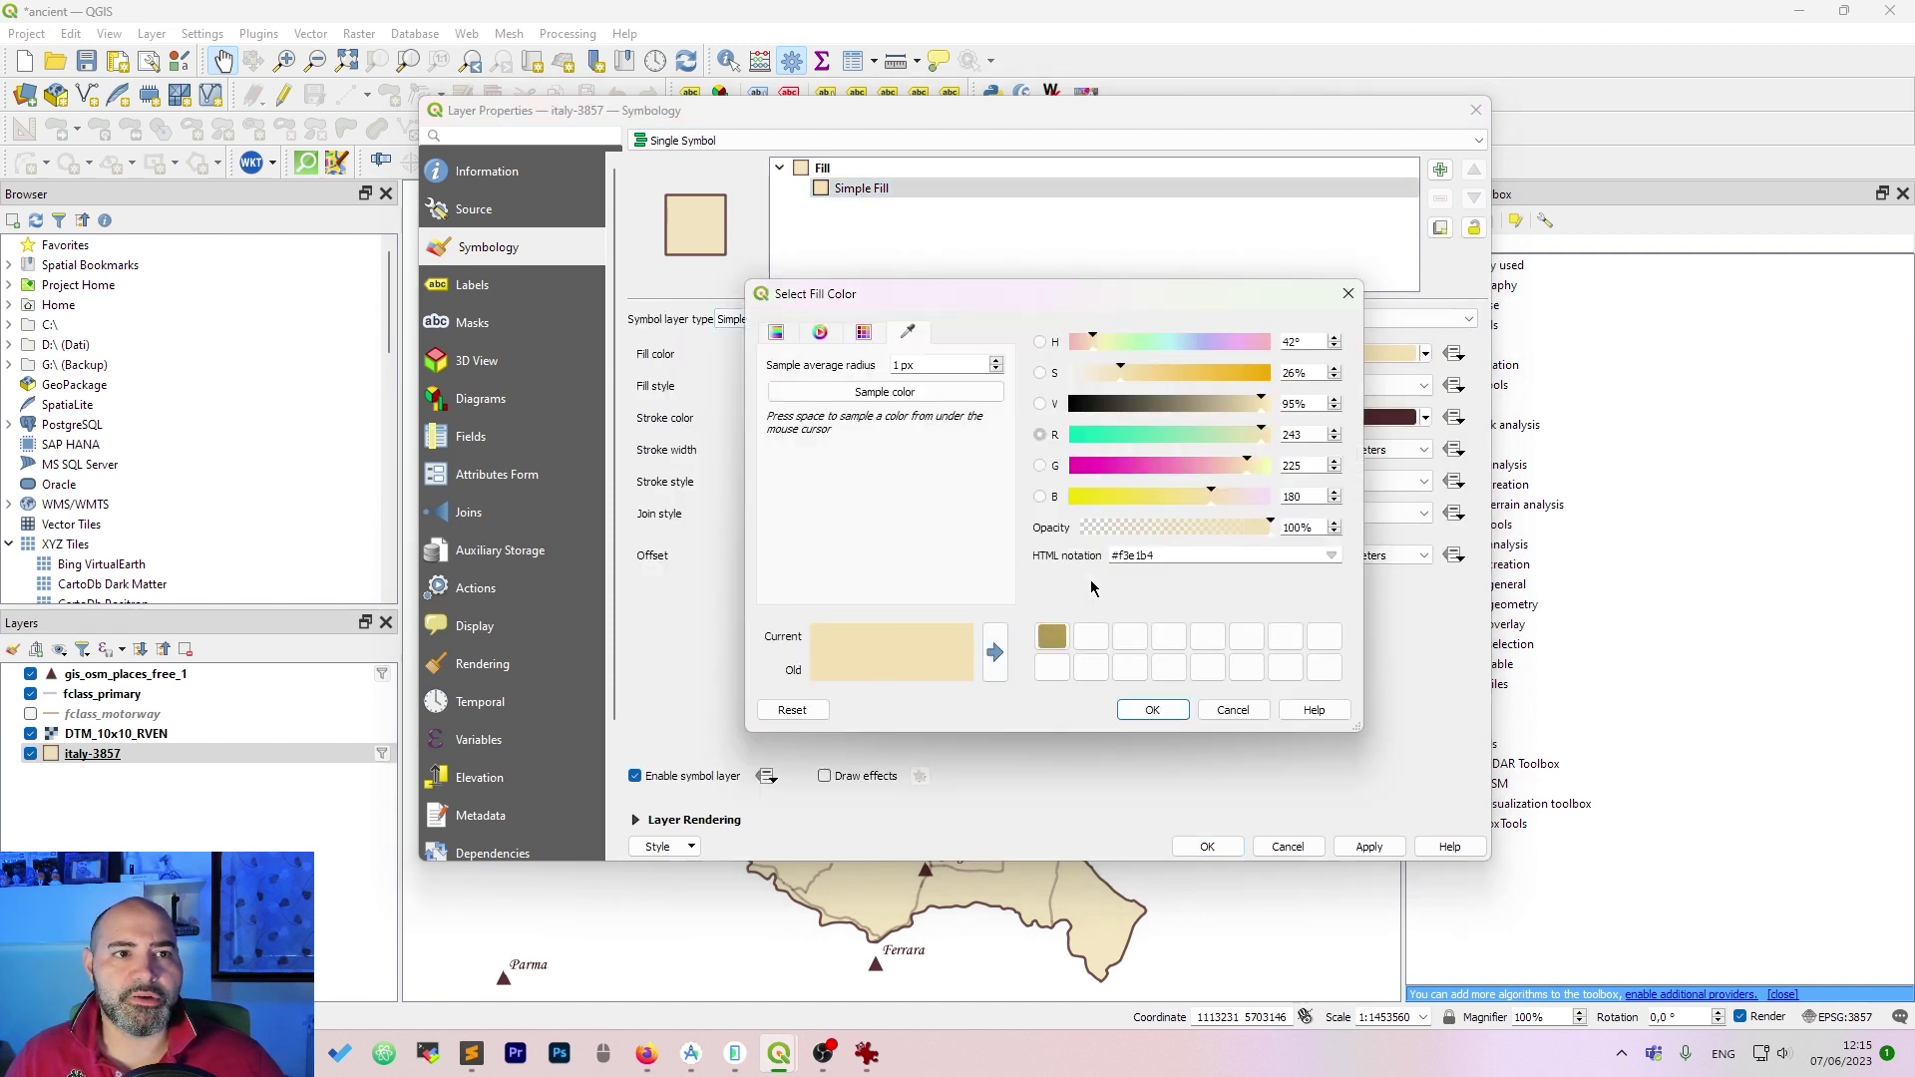
click(1235, 712)
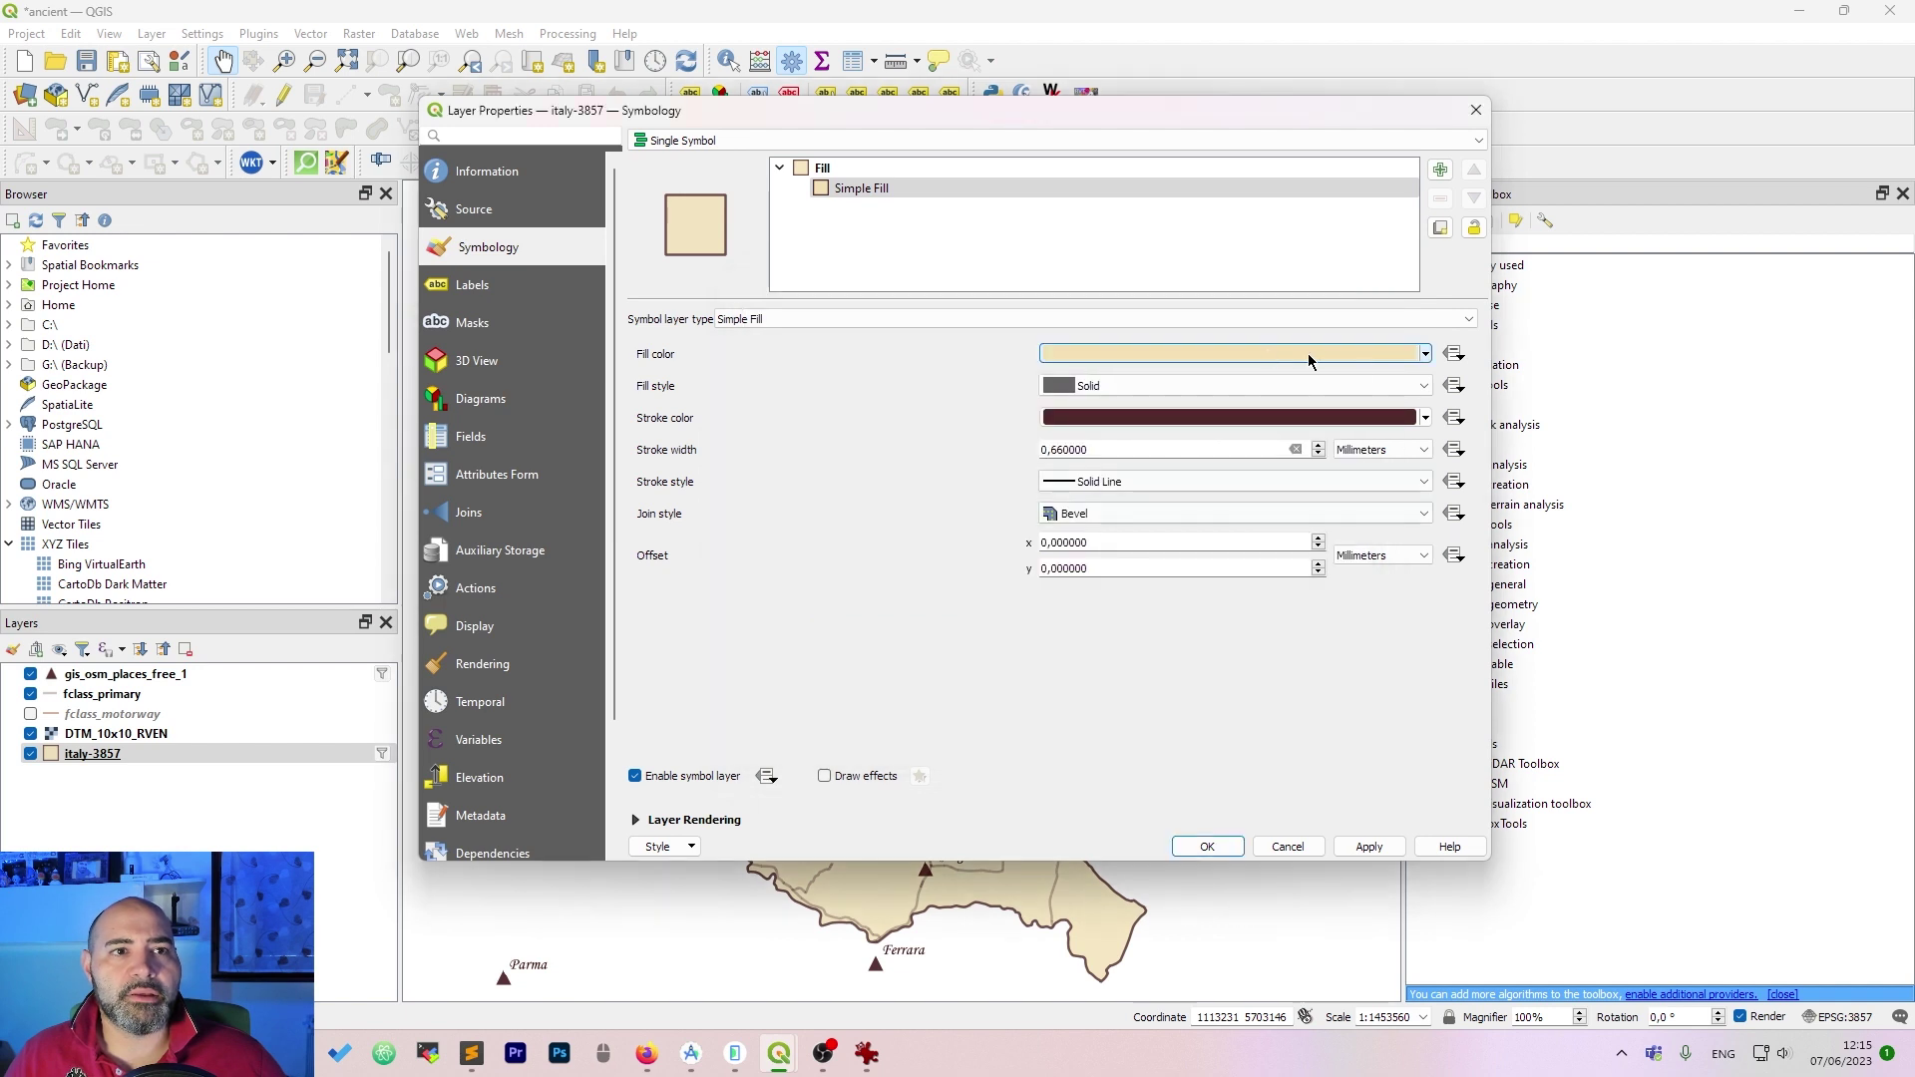
click(808, 169)
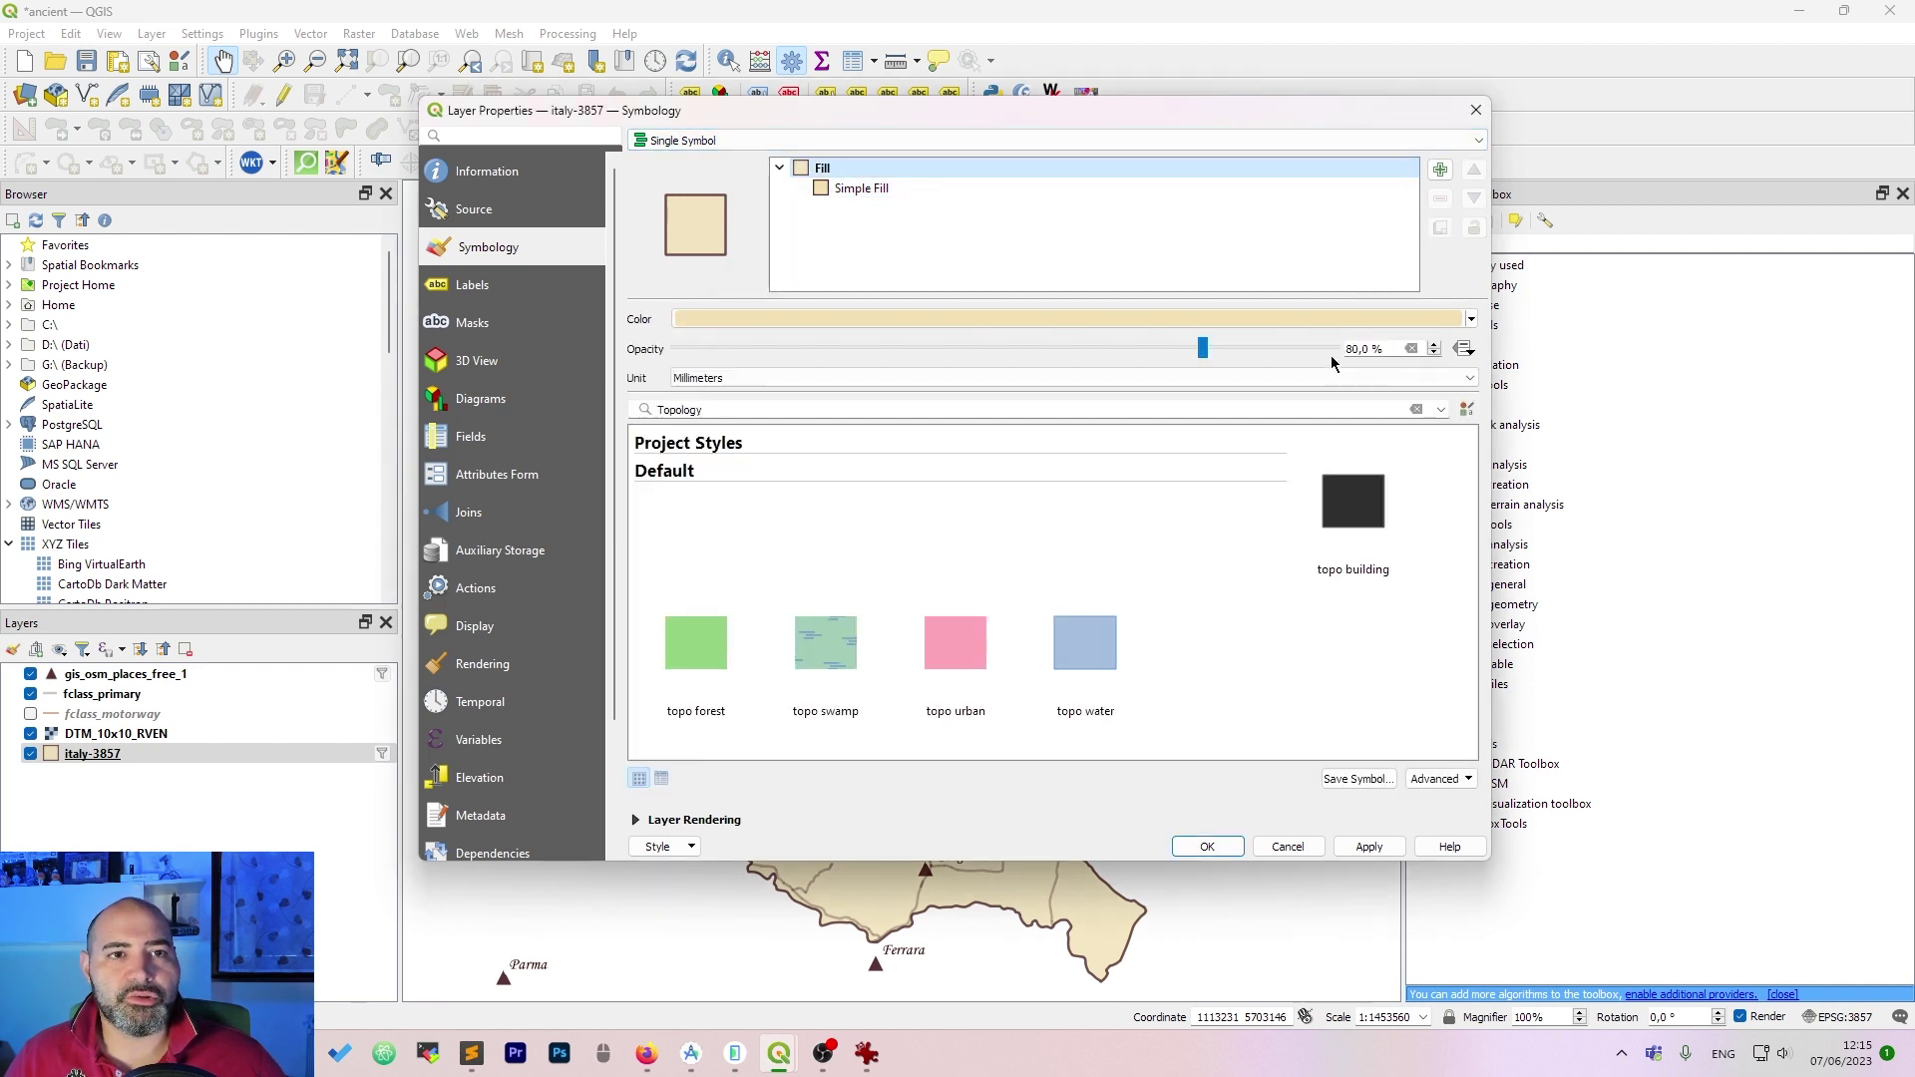
click(1295, 848)
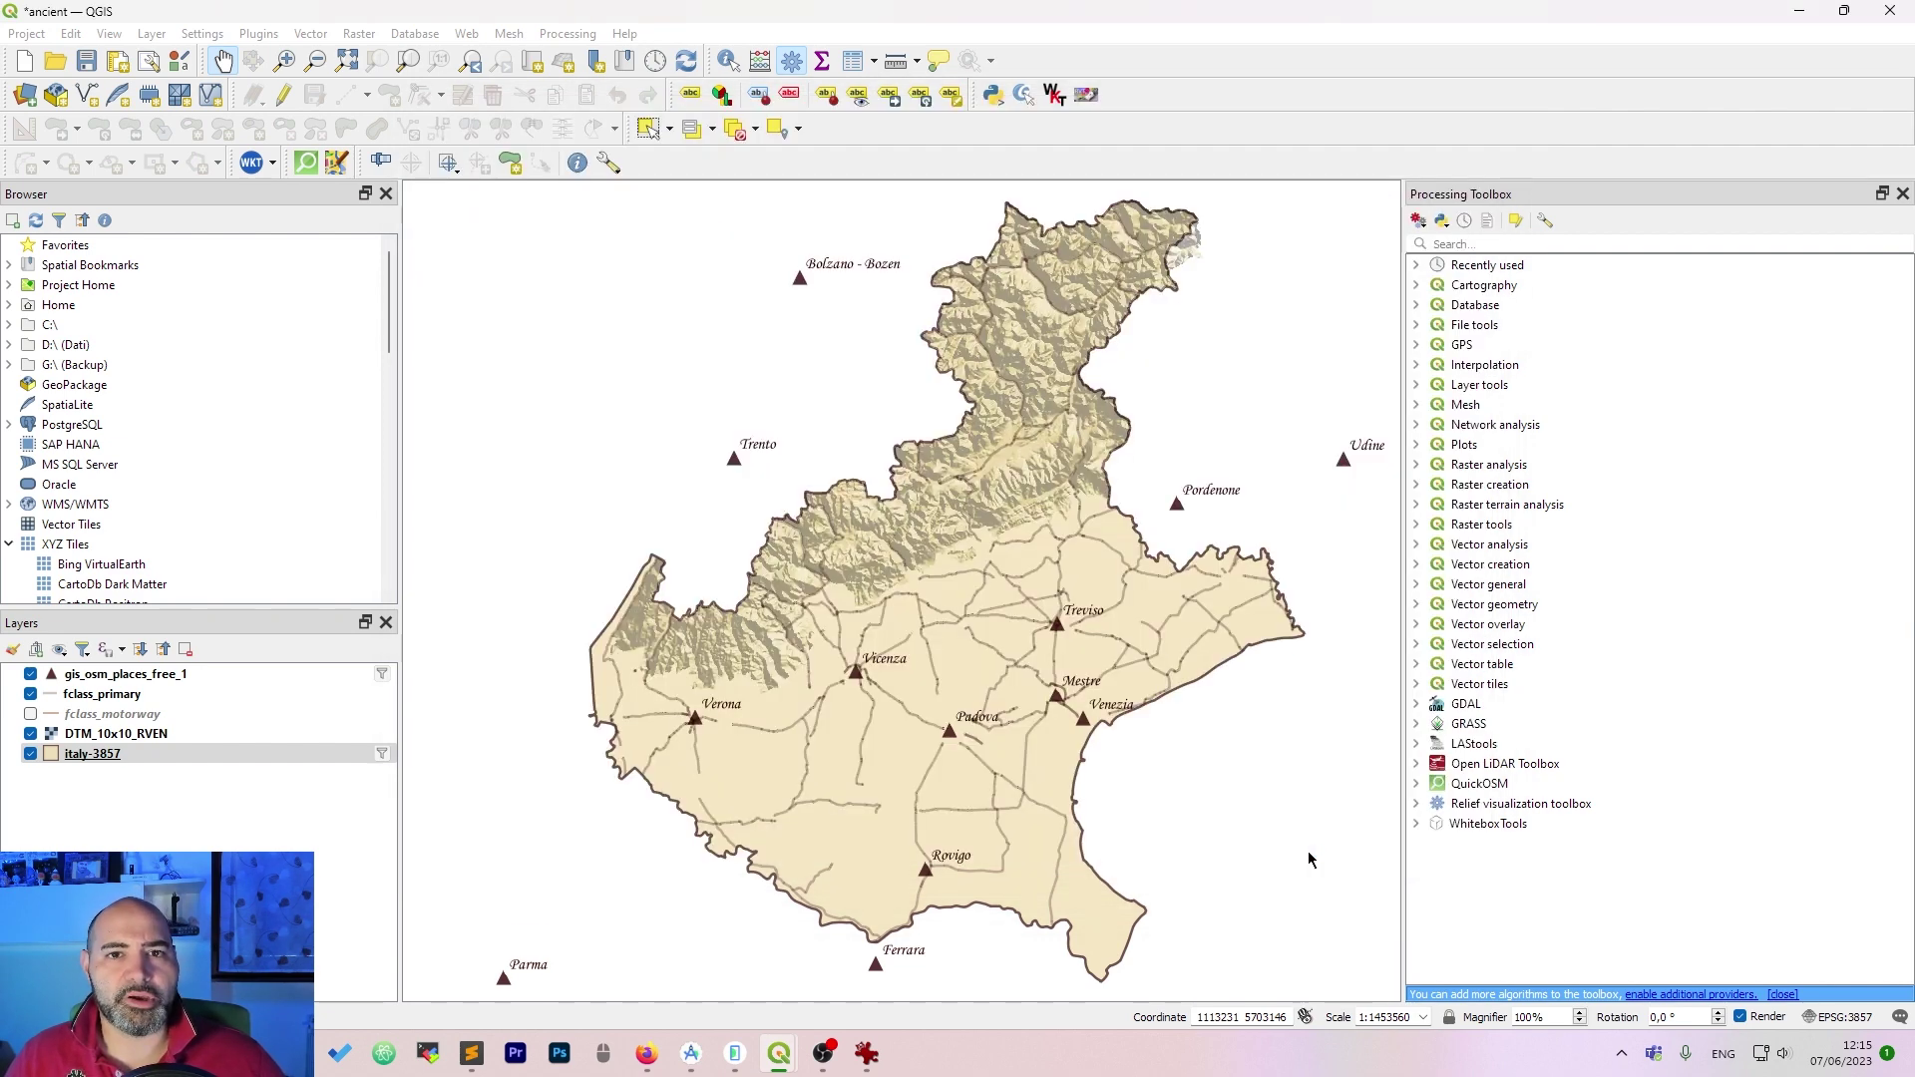
- Open the DTM_10x10_RVEN layer properties and show its hillshade Symbology settings
click(177, 736)
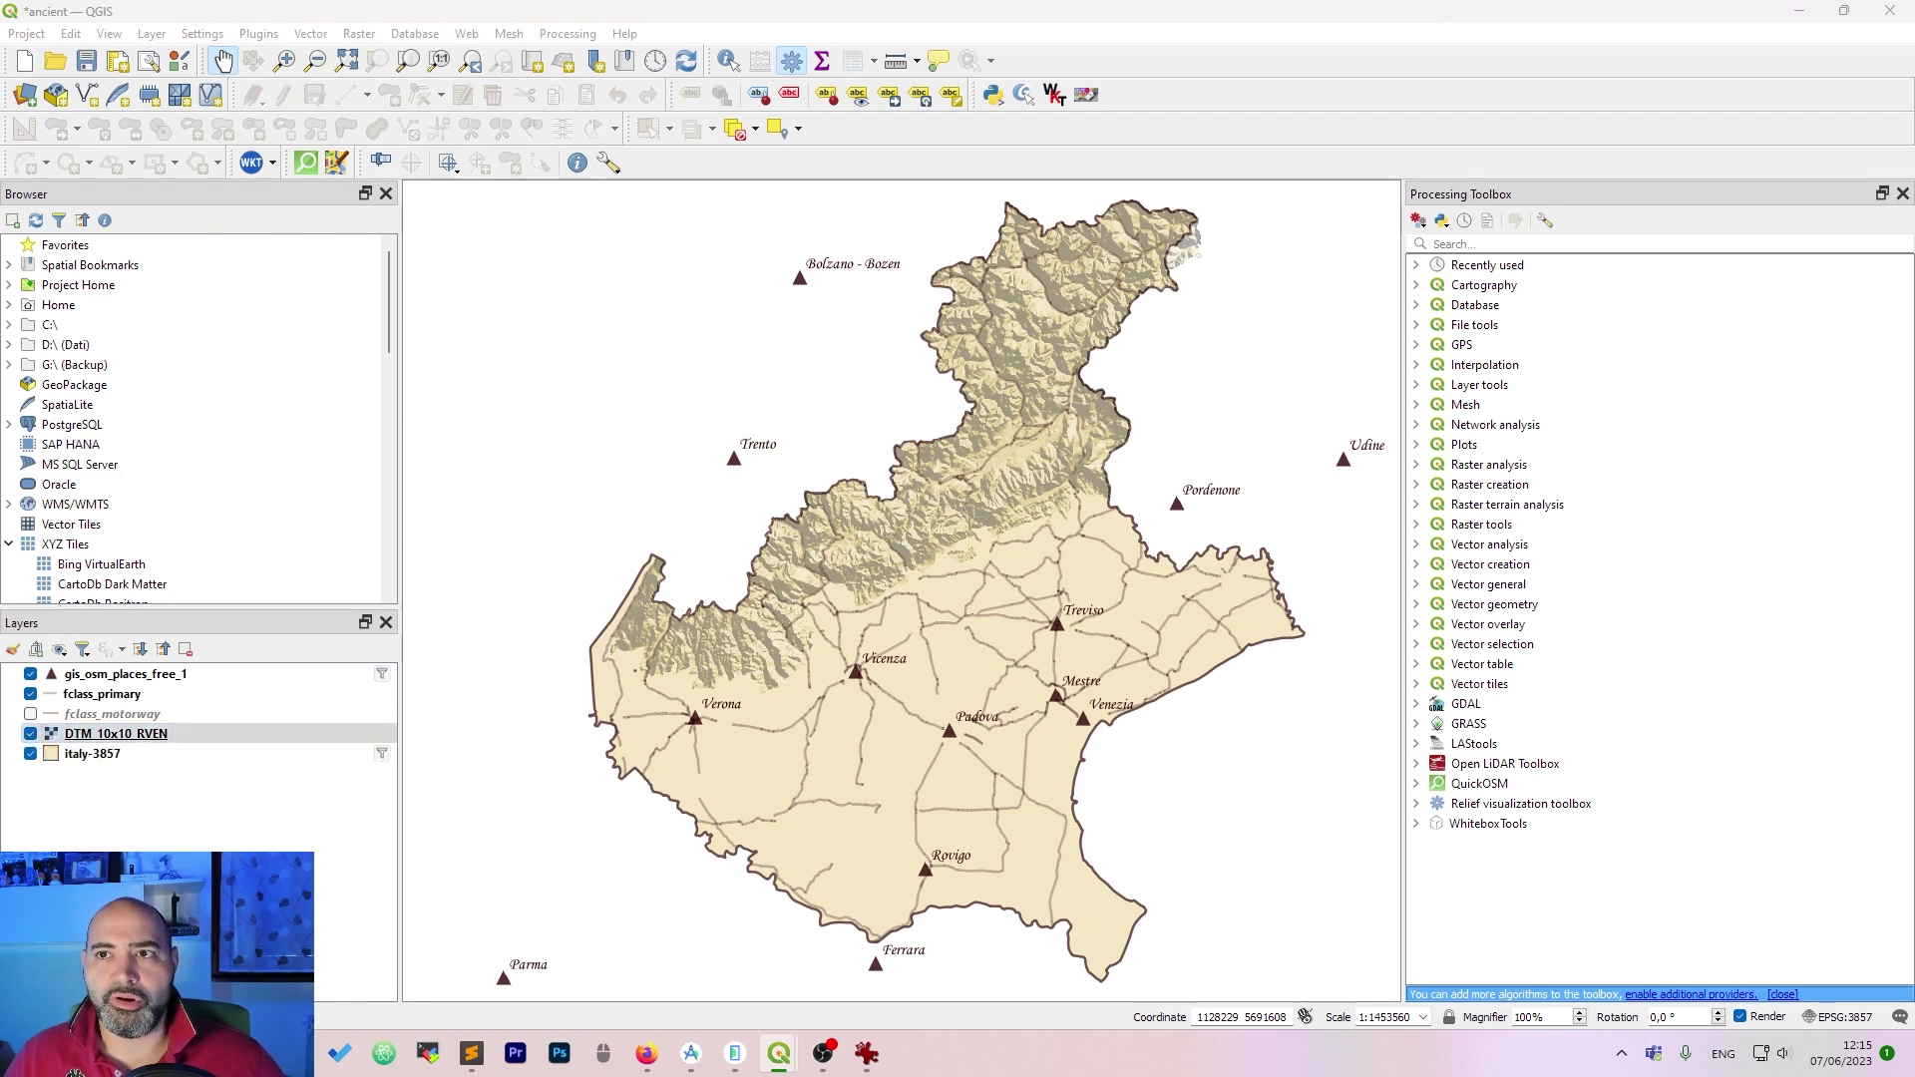
double_click(177, 737)
drag(1796, 79, 612, 88)
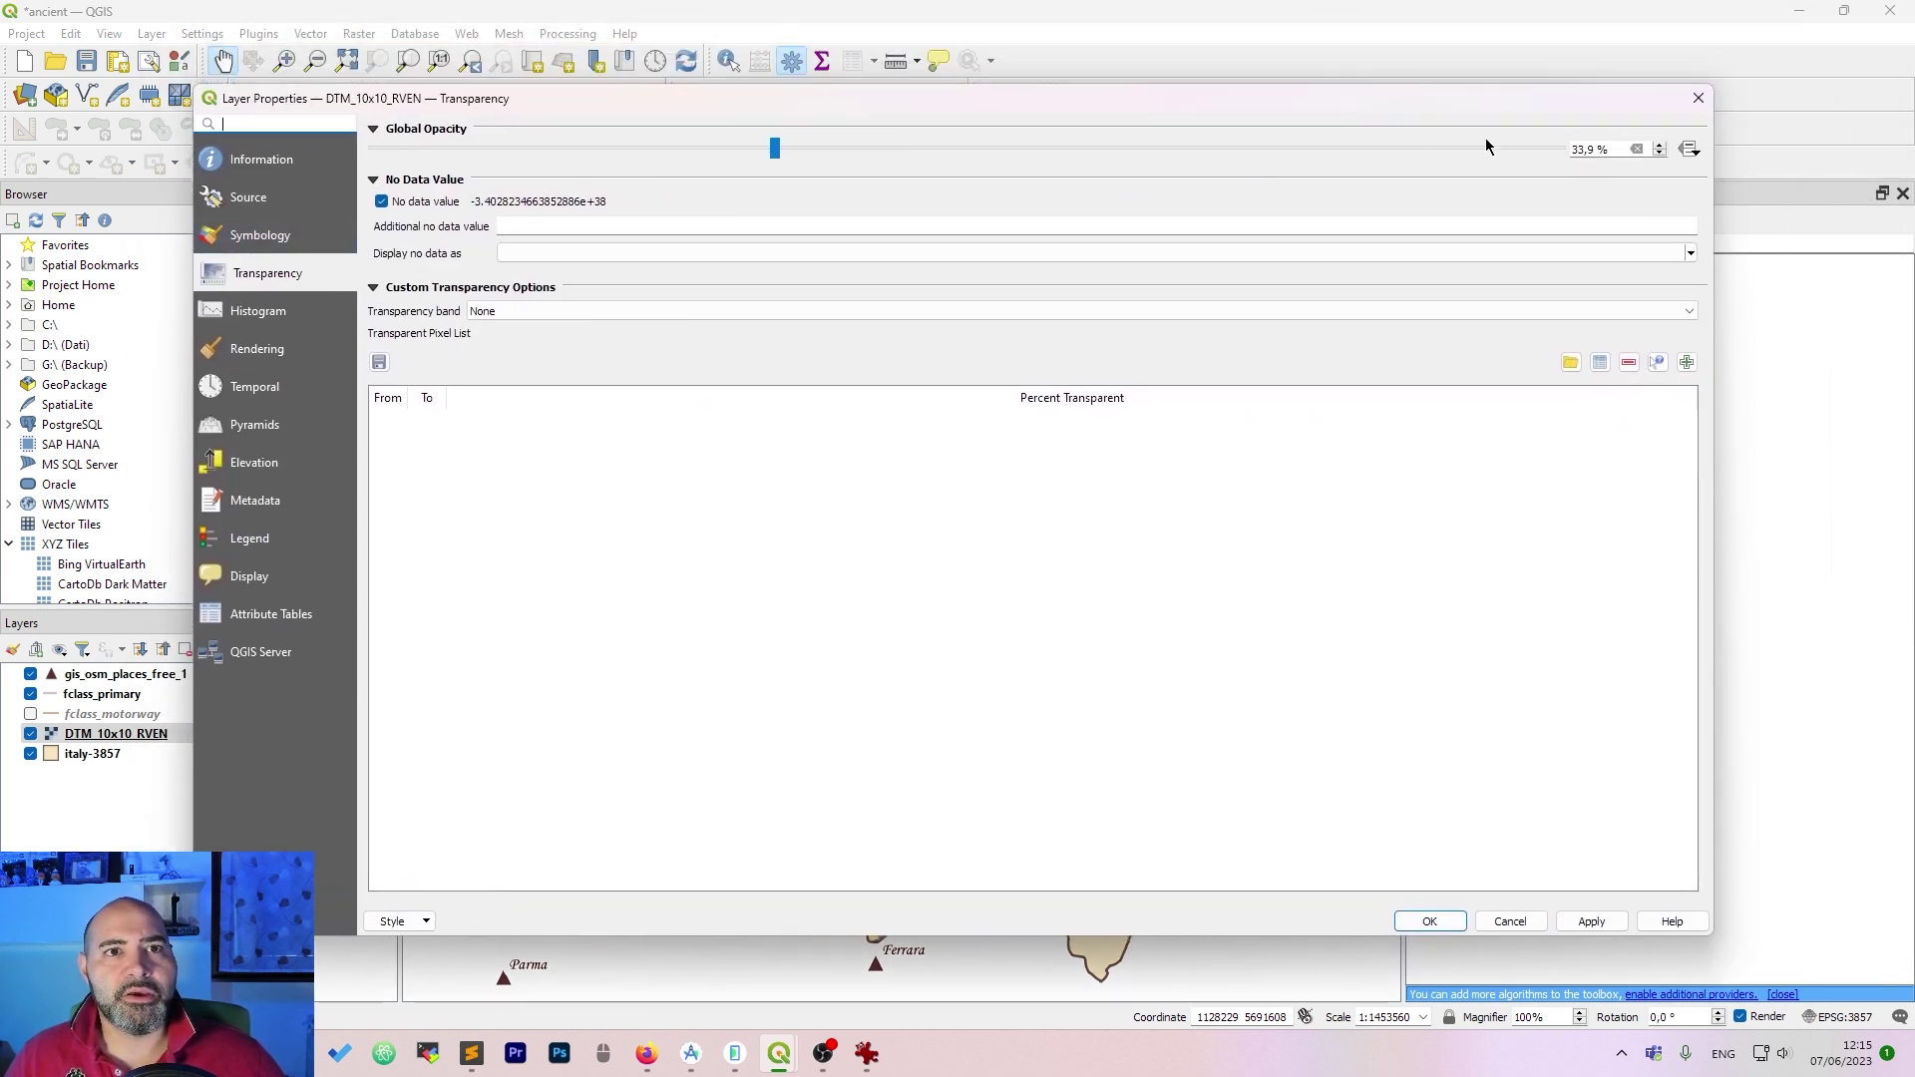
drag(1437, 111, 1436, 122)
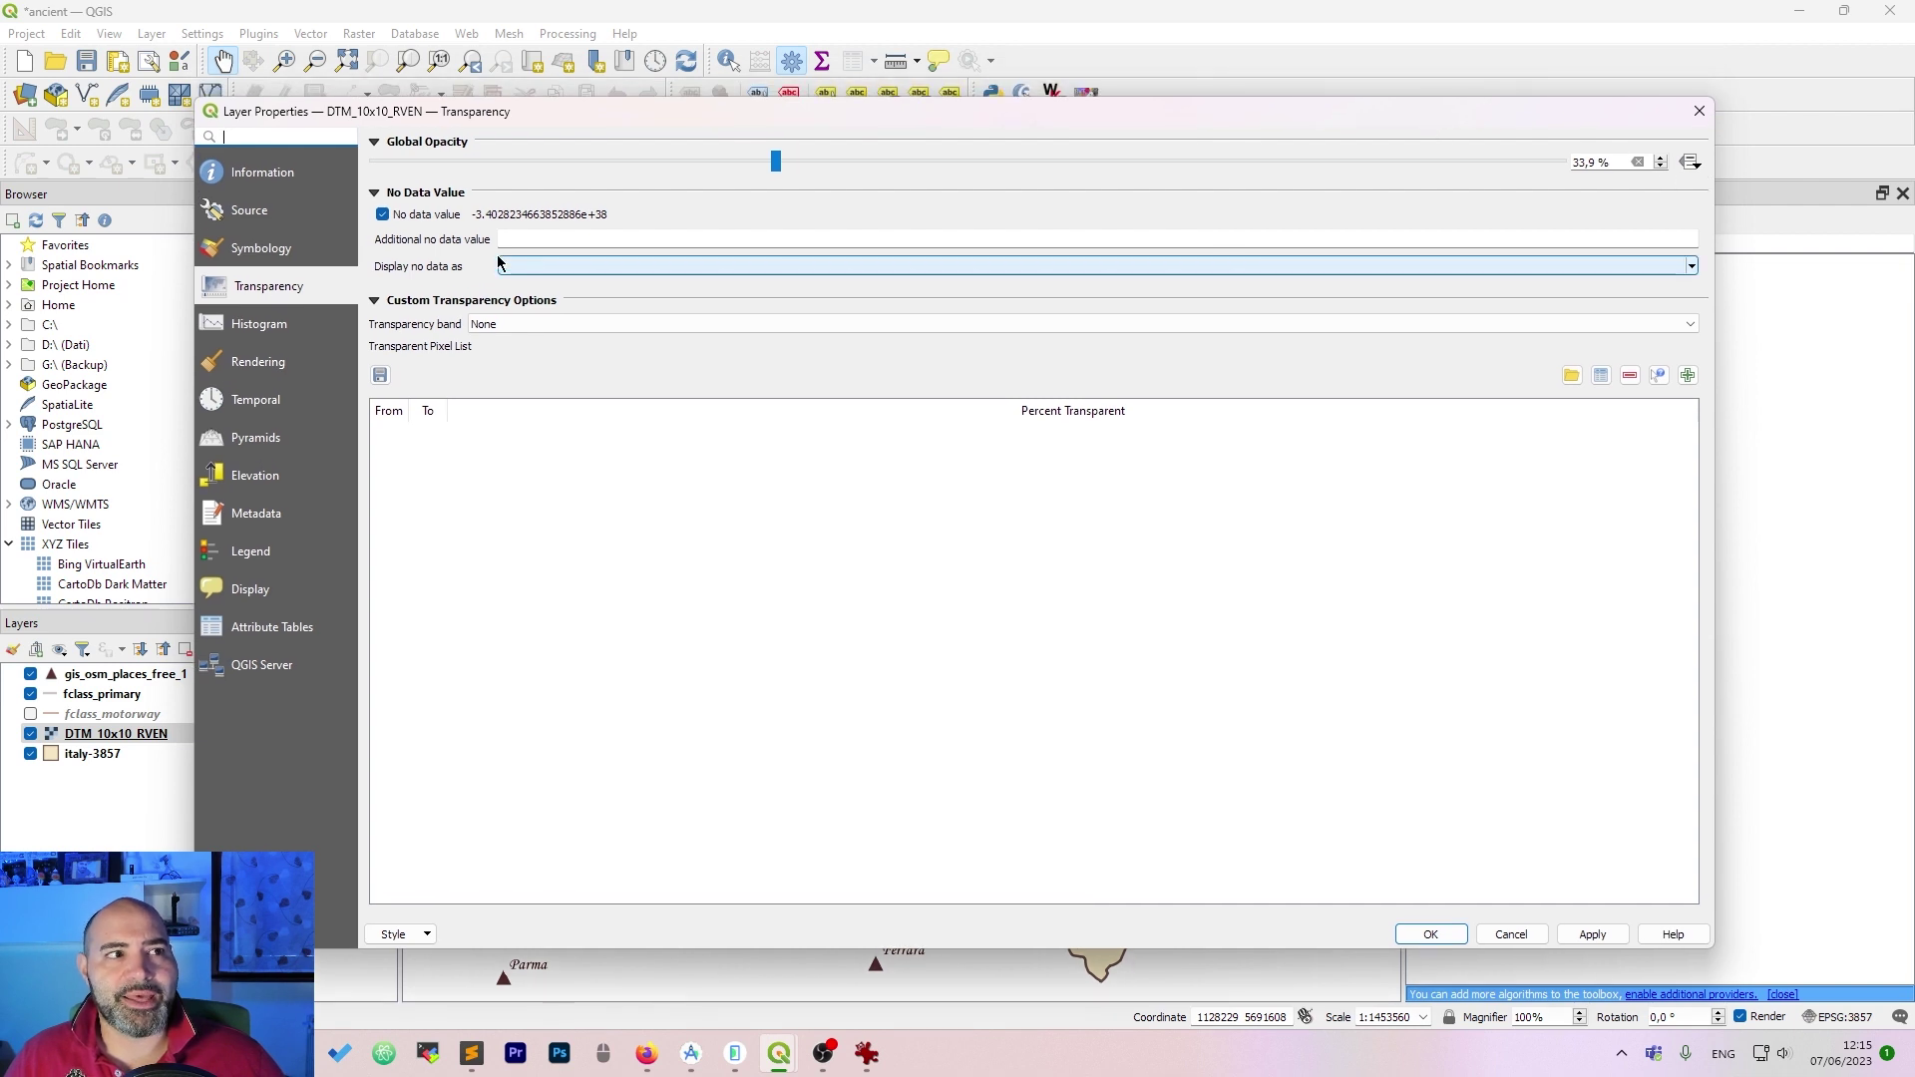
click(264, 247)
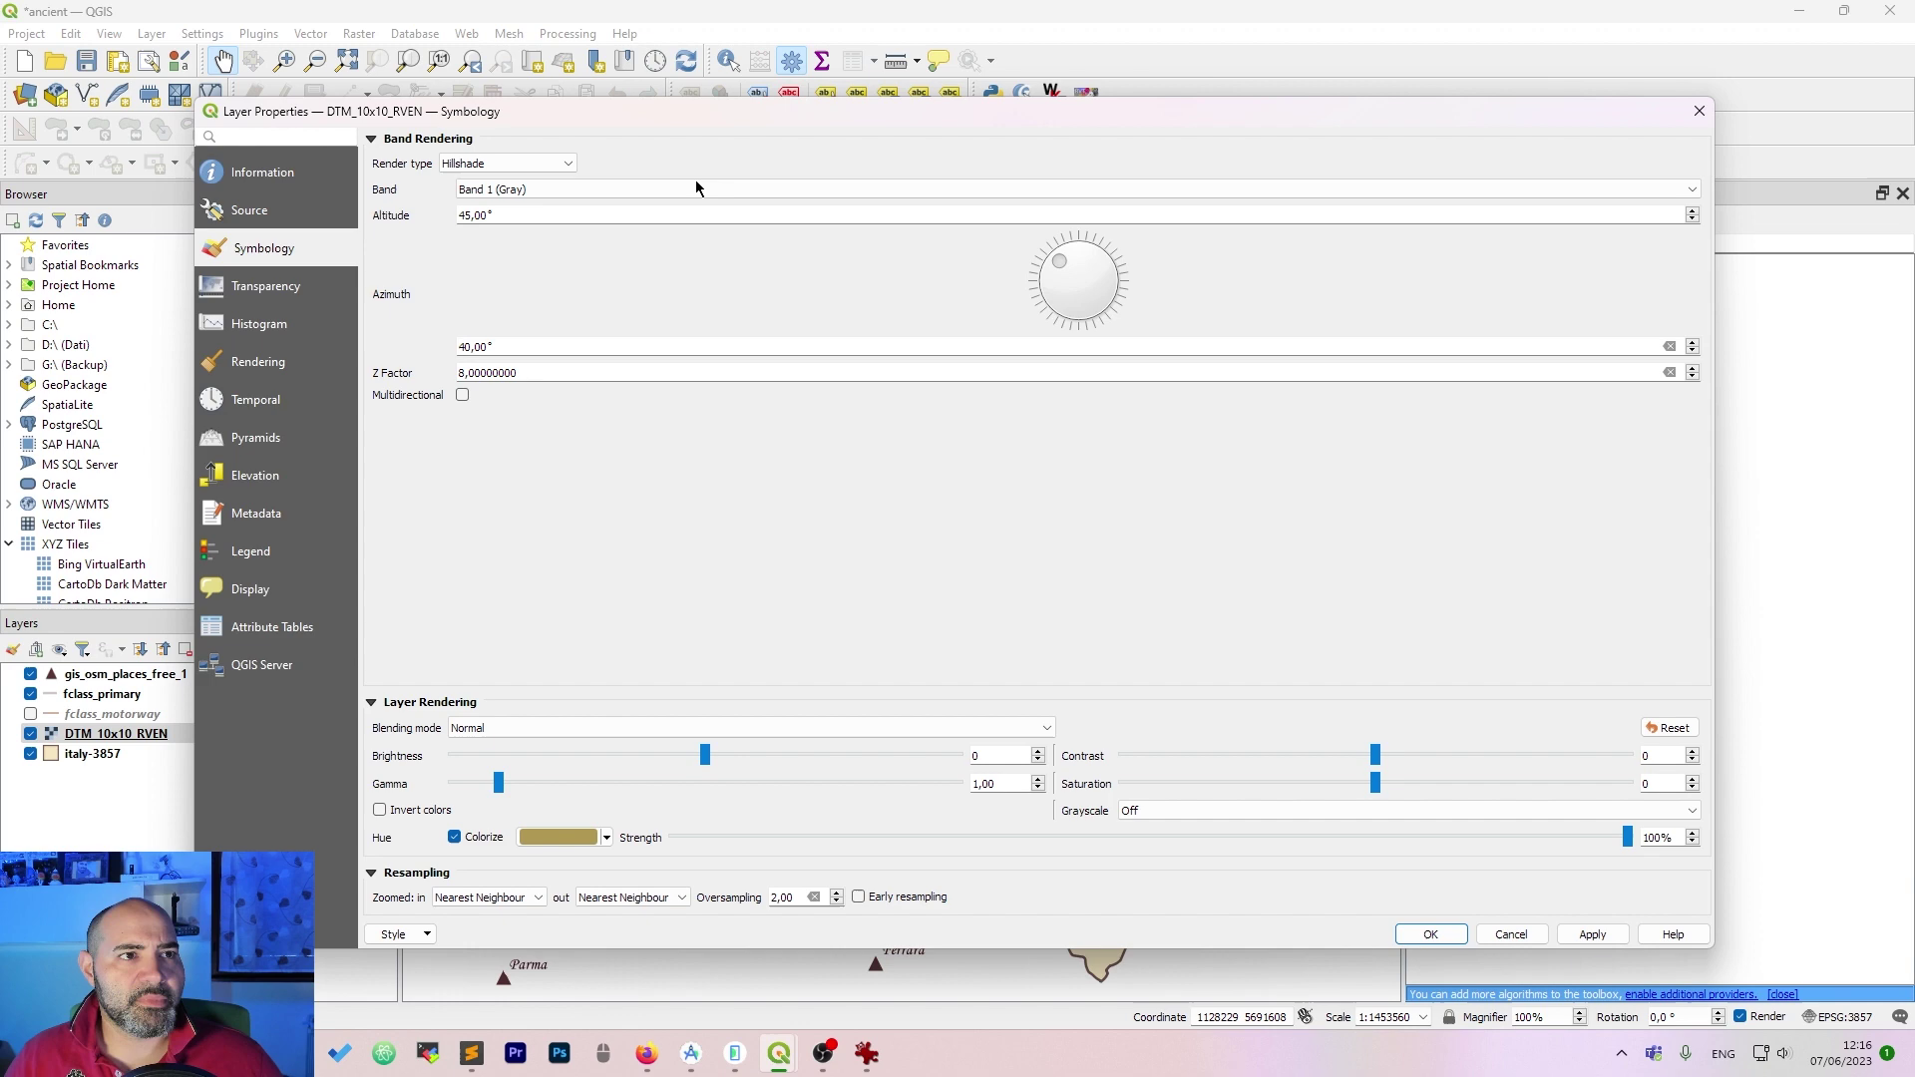
- Turn the hillshade azimuth to about 61° and apply it to the map
drag(778, 117, 712, 372)
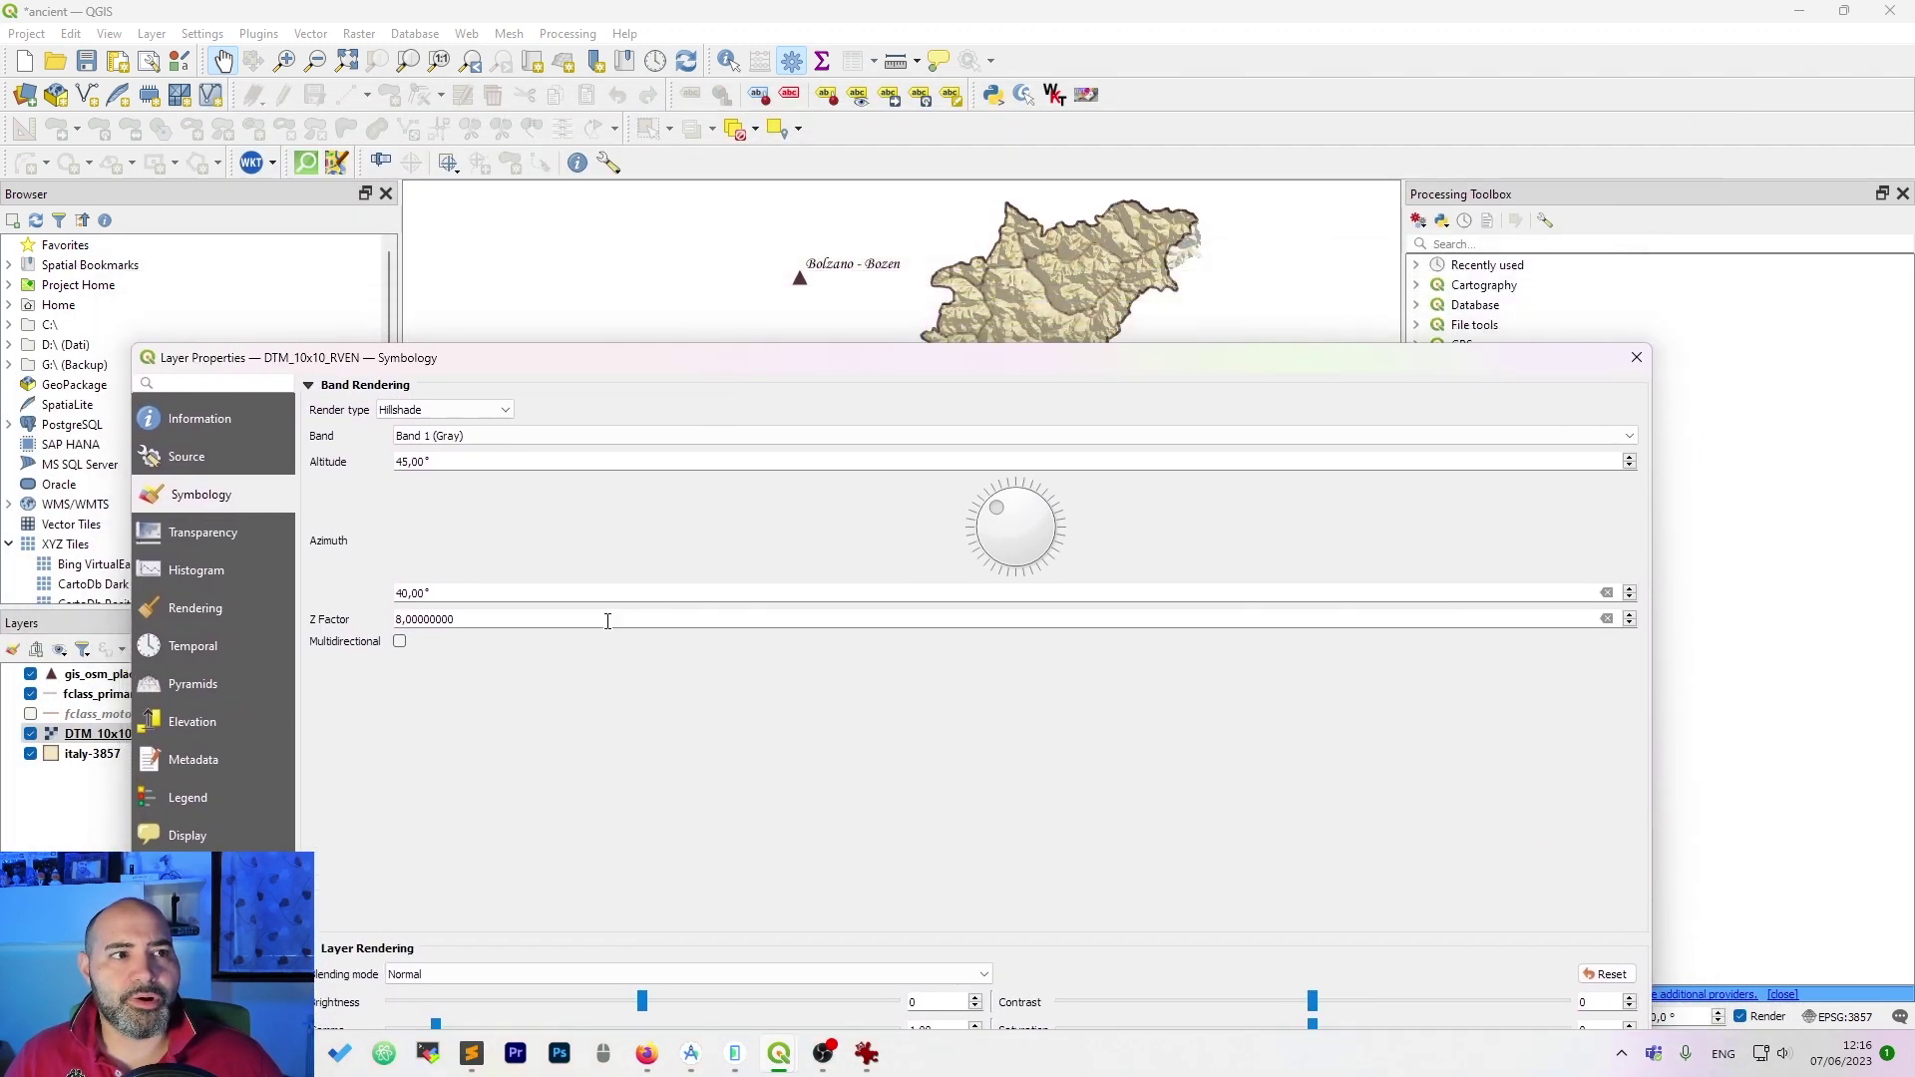
drag(1002, 504, 1067, 506)
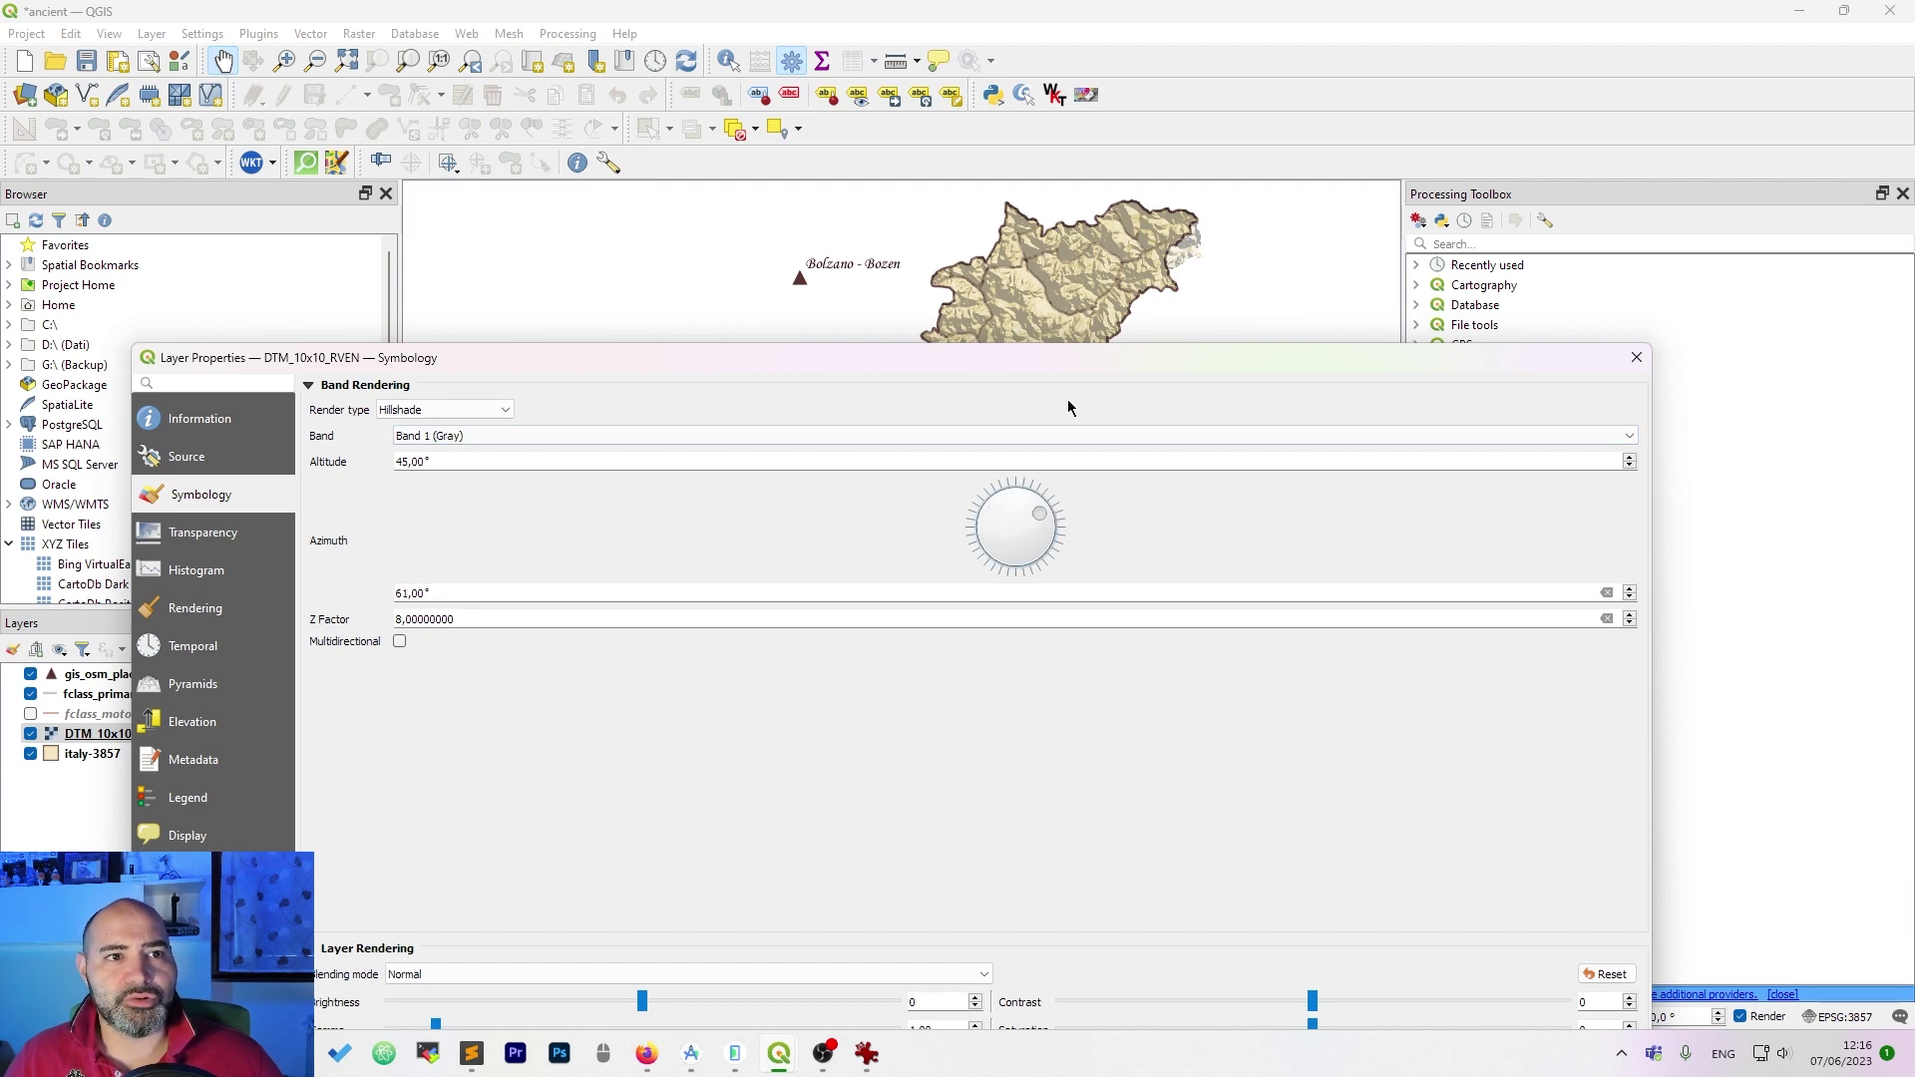
drag(1077, 376, 967, 129)
click(1421, 930)
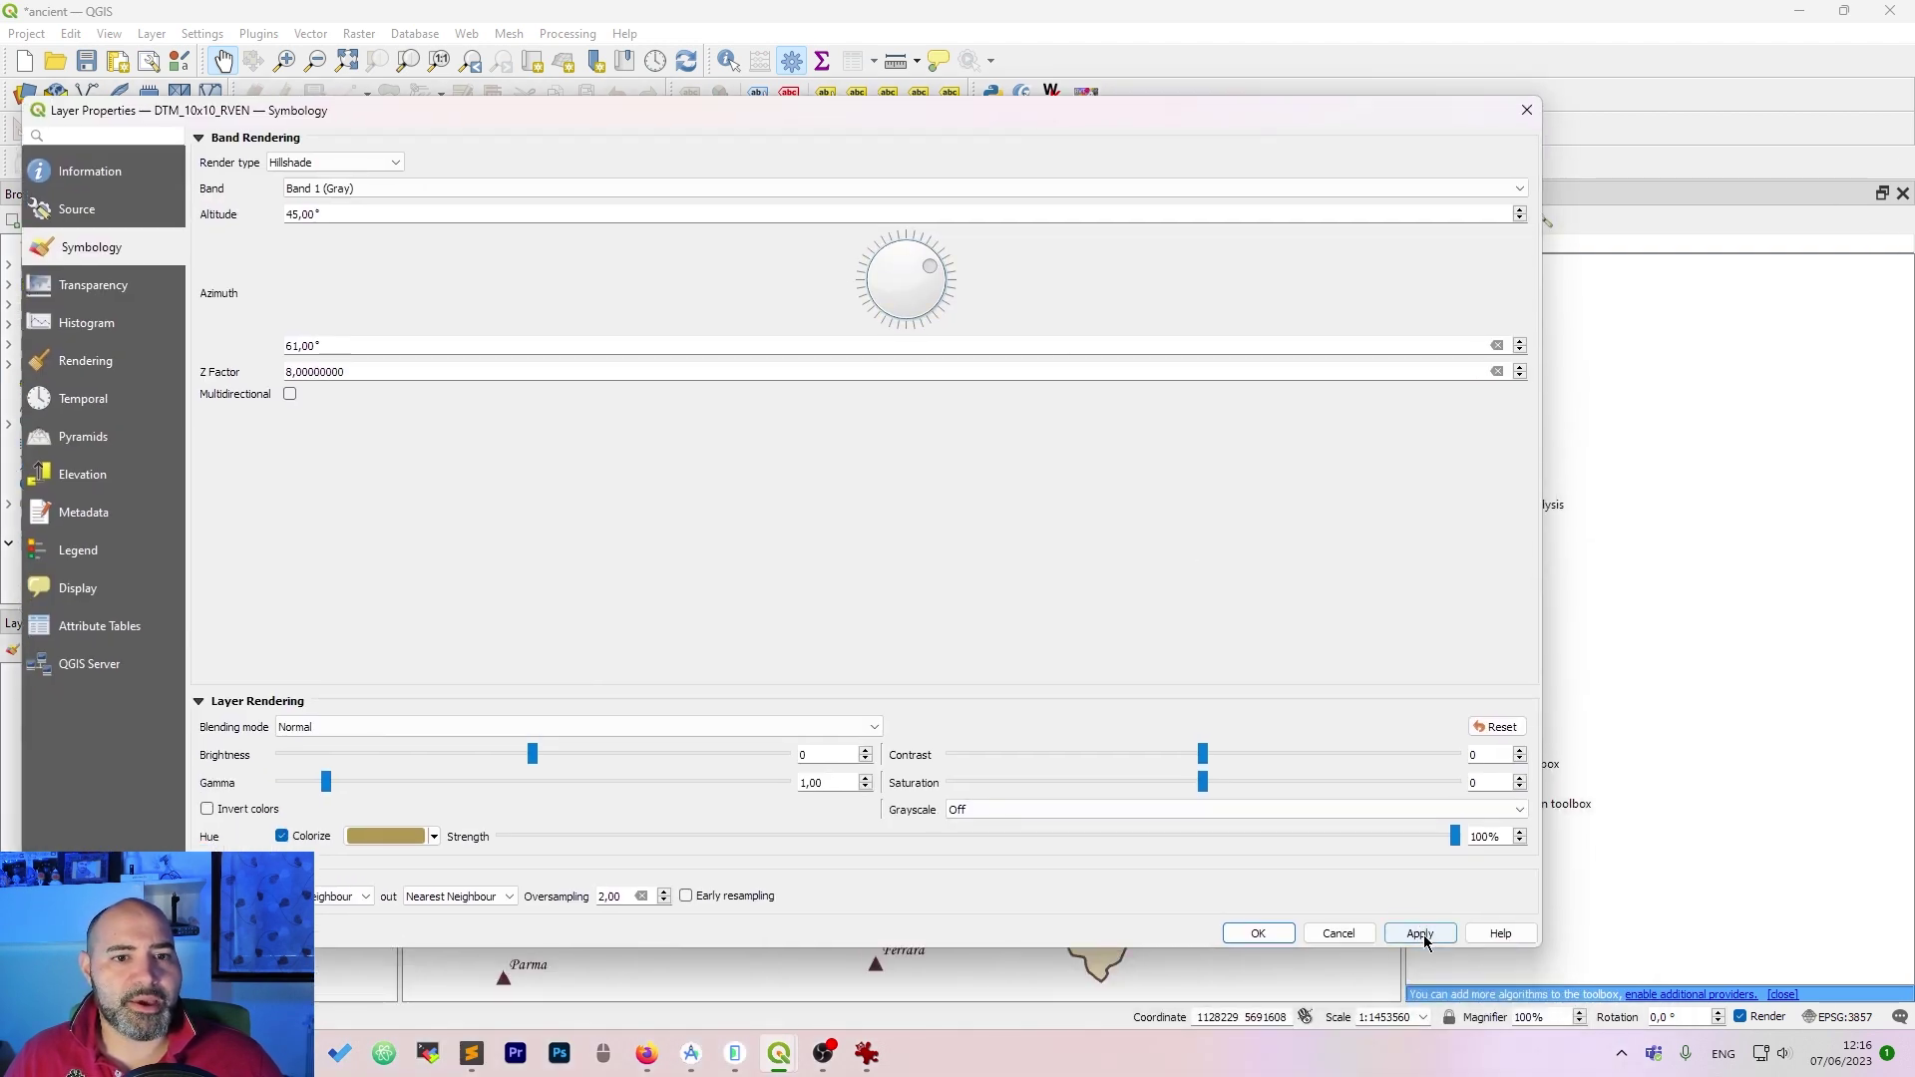
- Colorize the hillshade with a tan parchment-like tint and close the properties with OK
drag(1129, 119, 1063, 566)
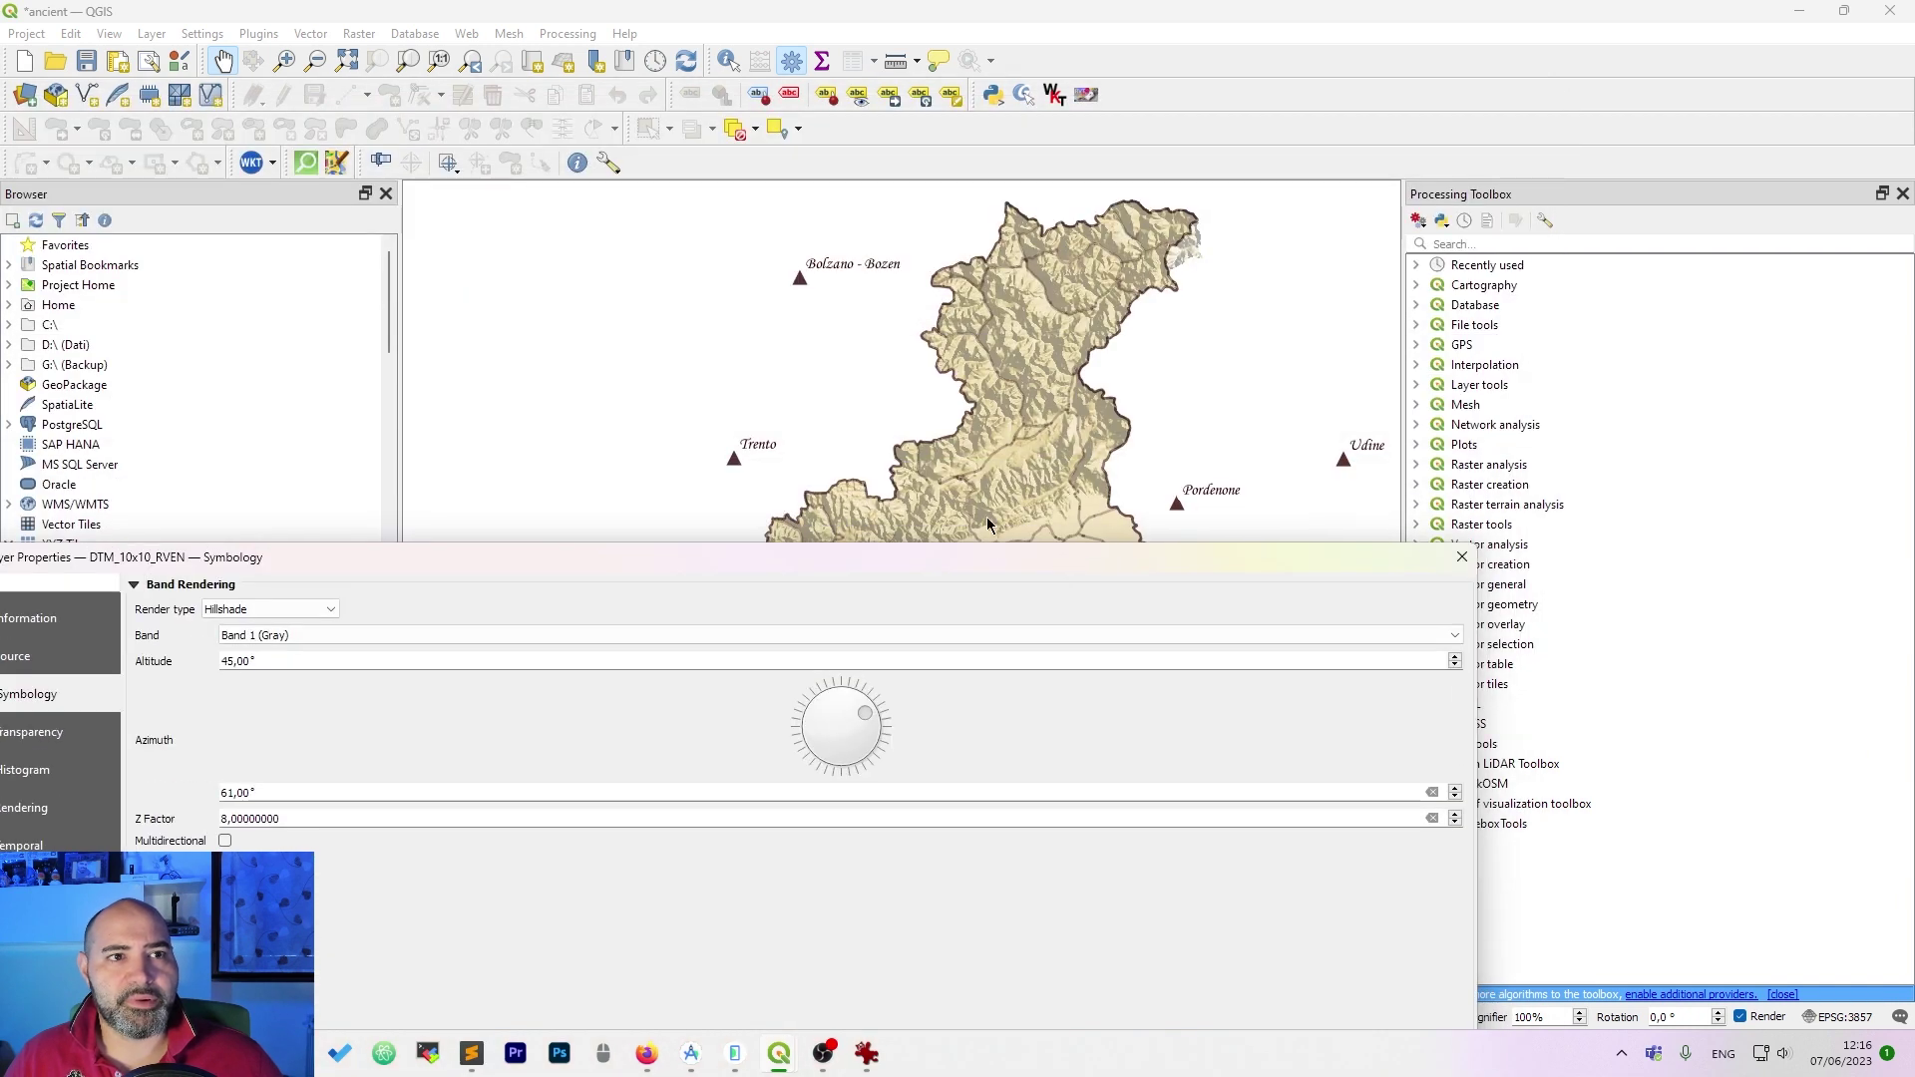
drag(892, 577, 971, 122)
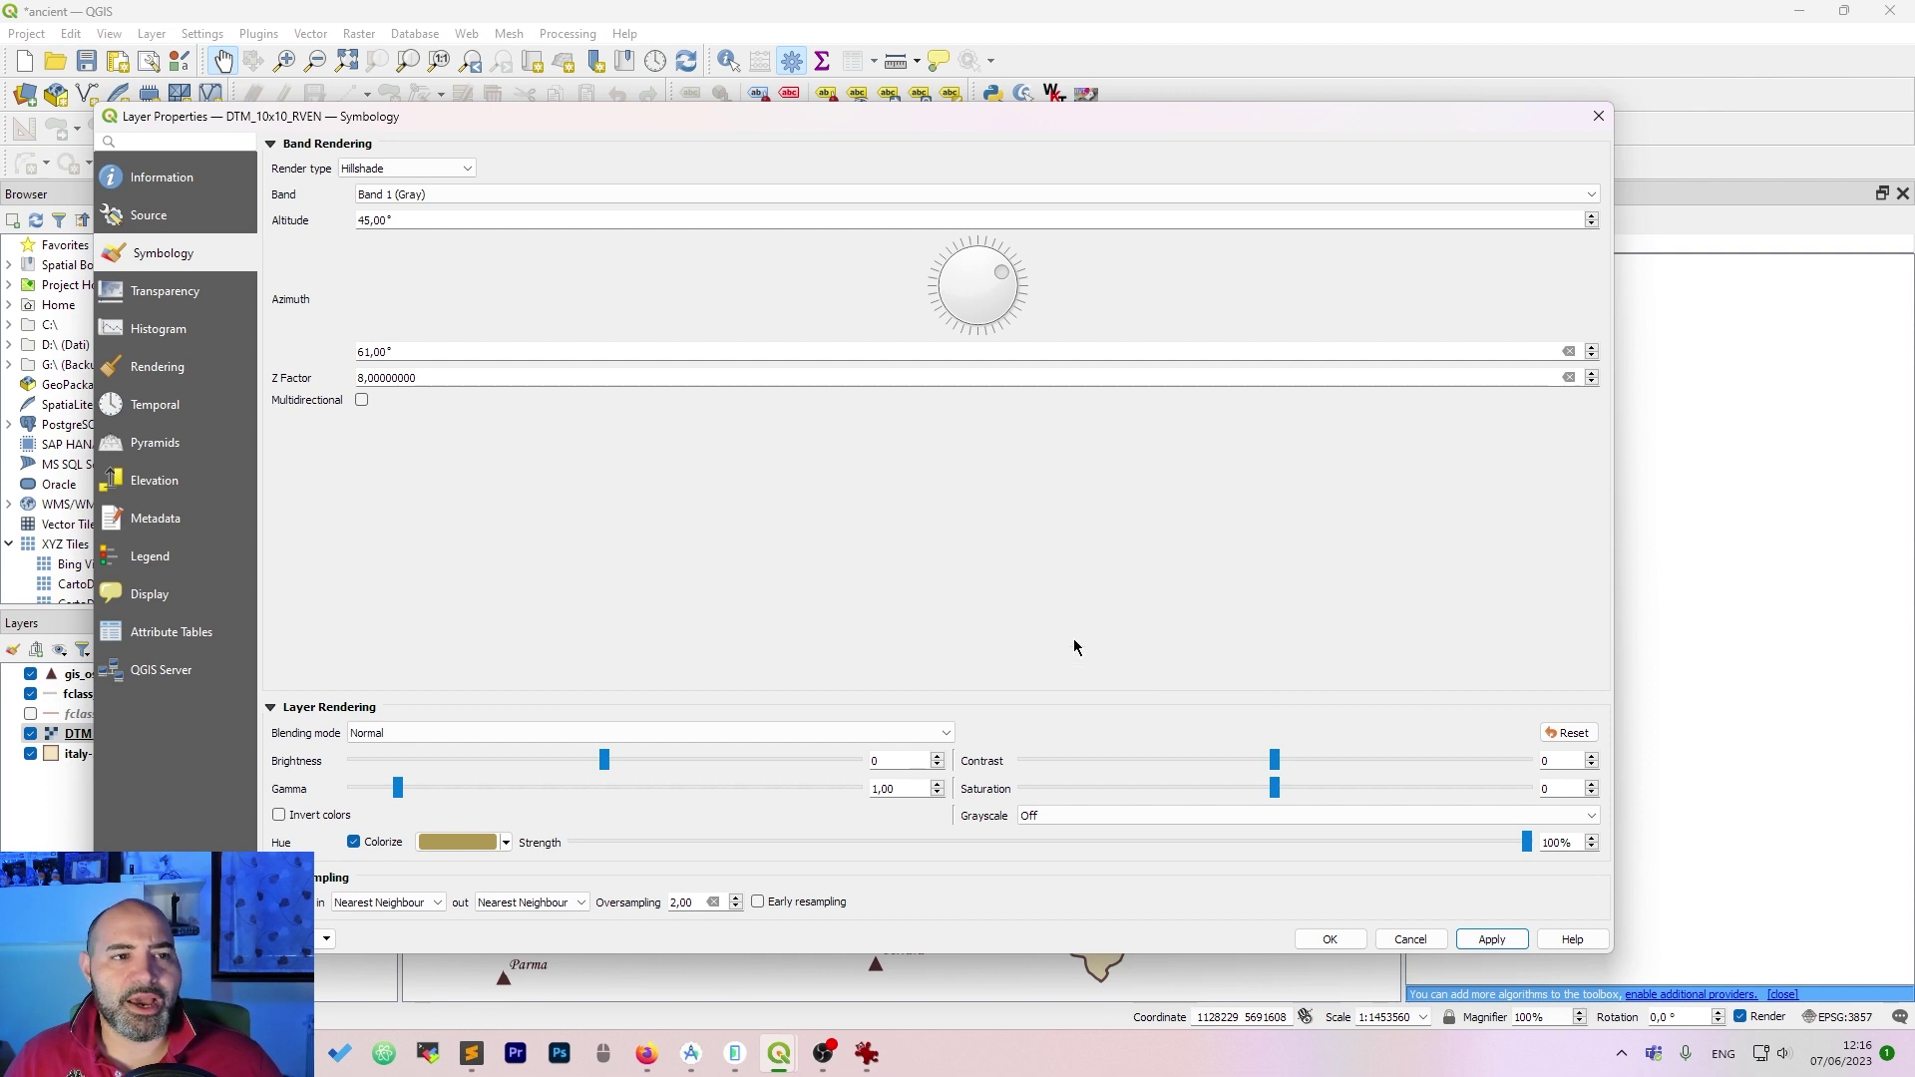
click(458, 843)
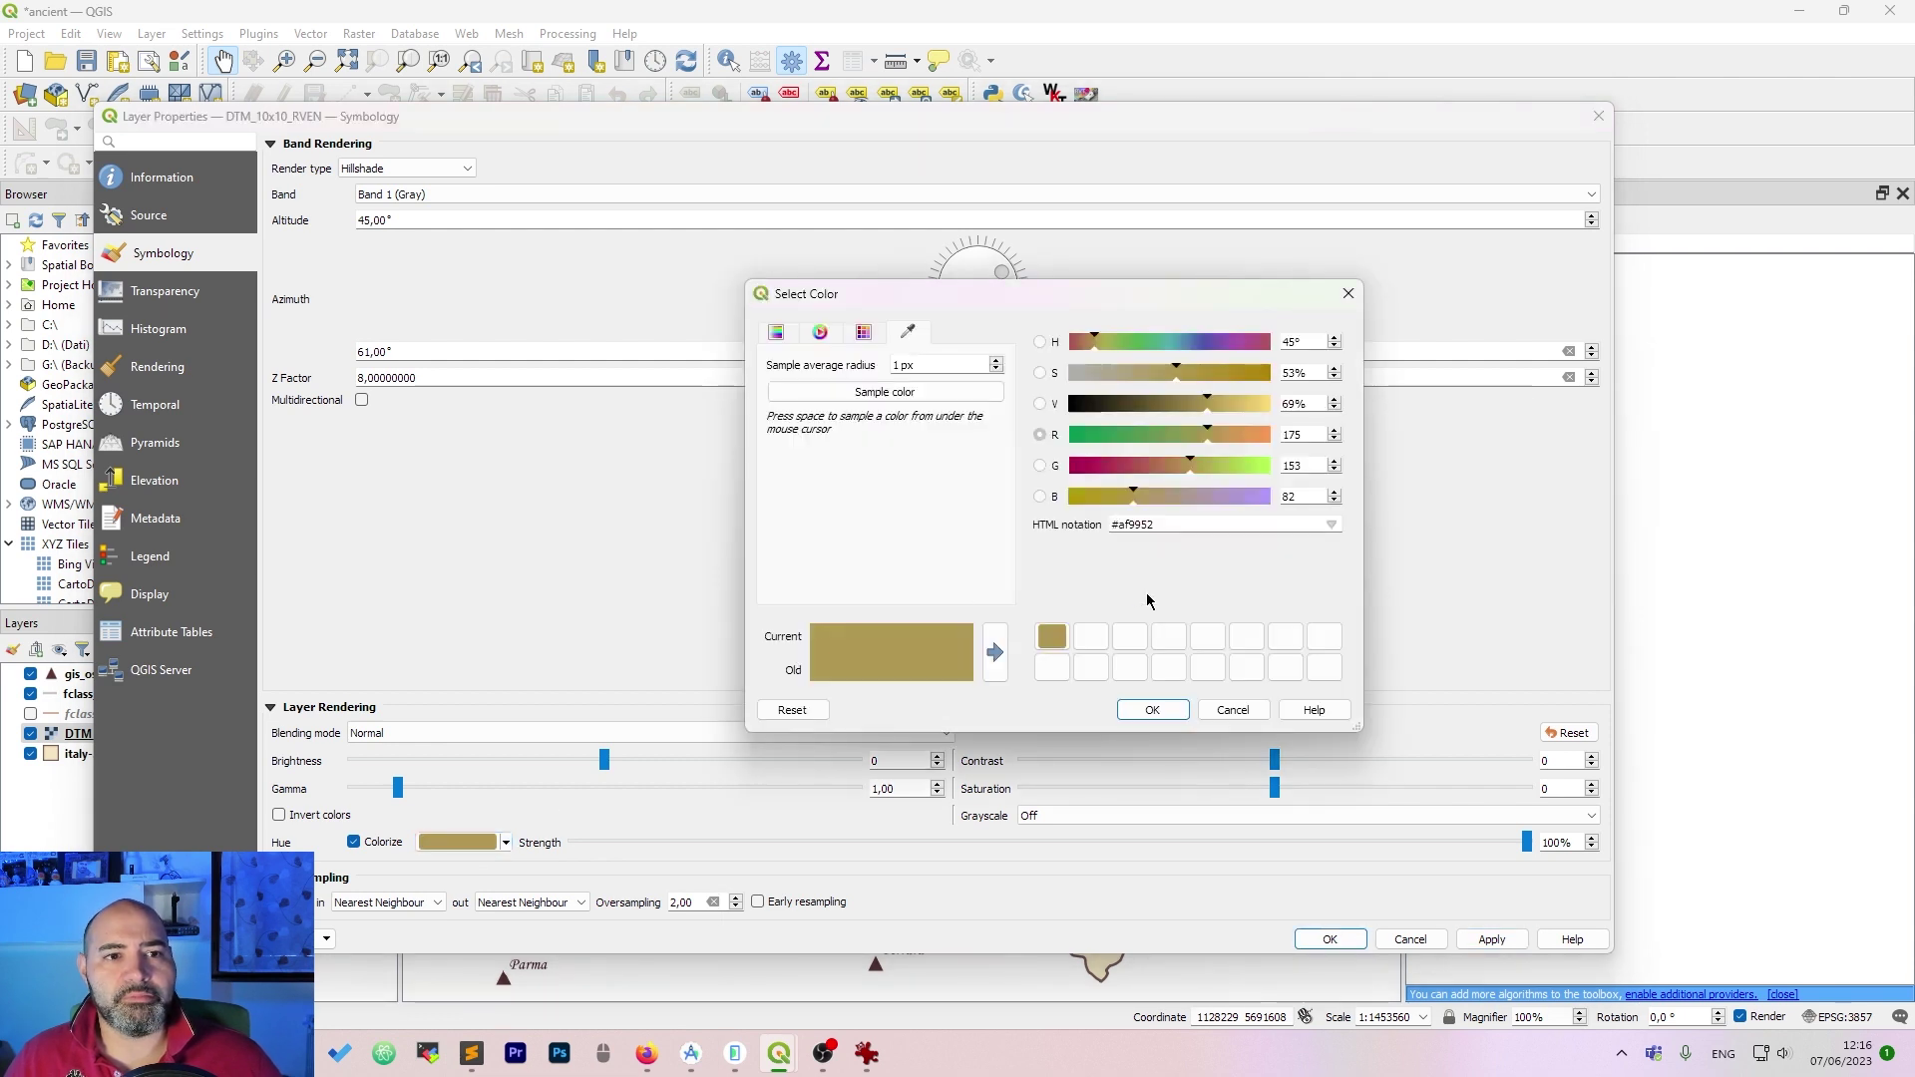
click(1234, 710)
drag(1303, 117, 1394, 60)
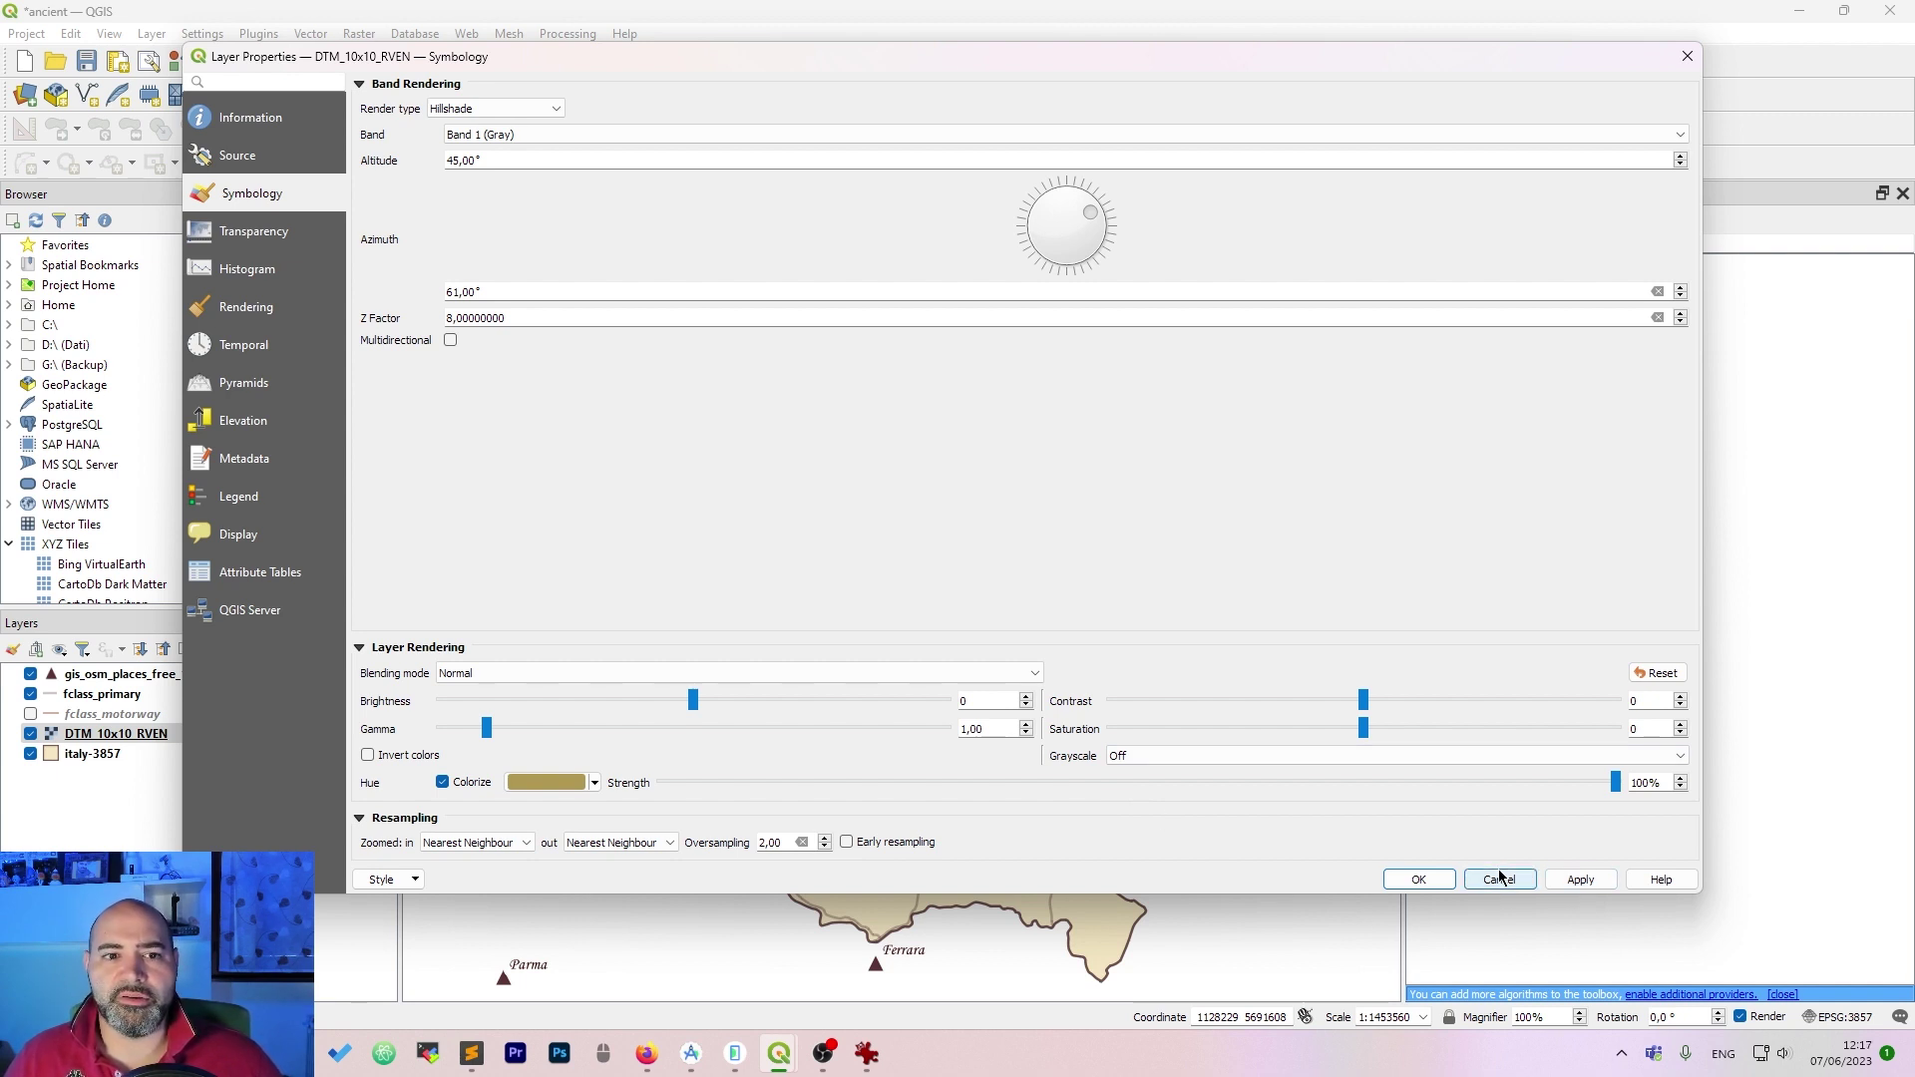
click(1417, 880)
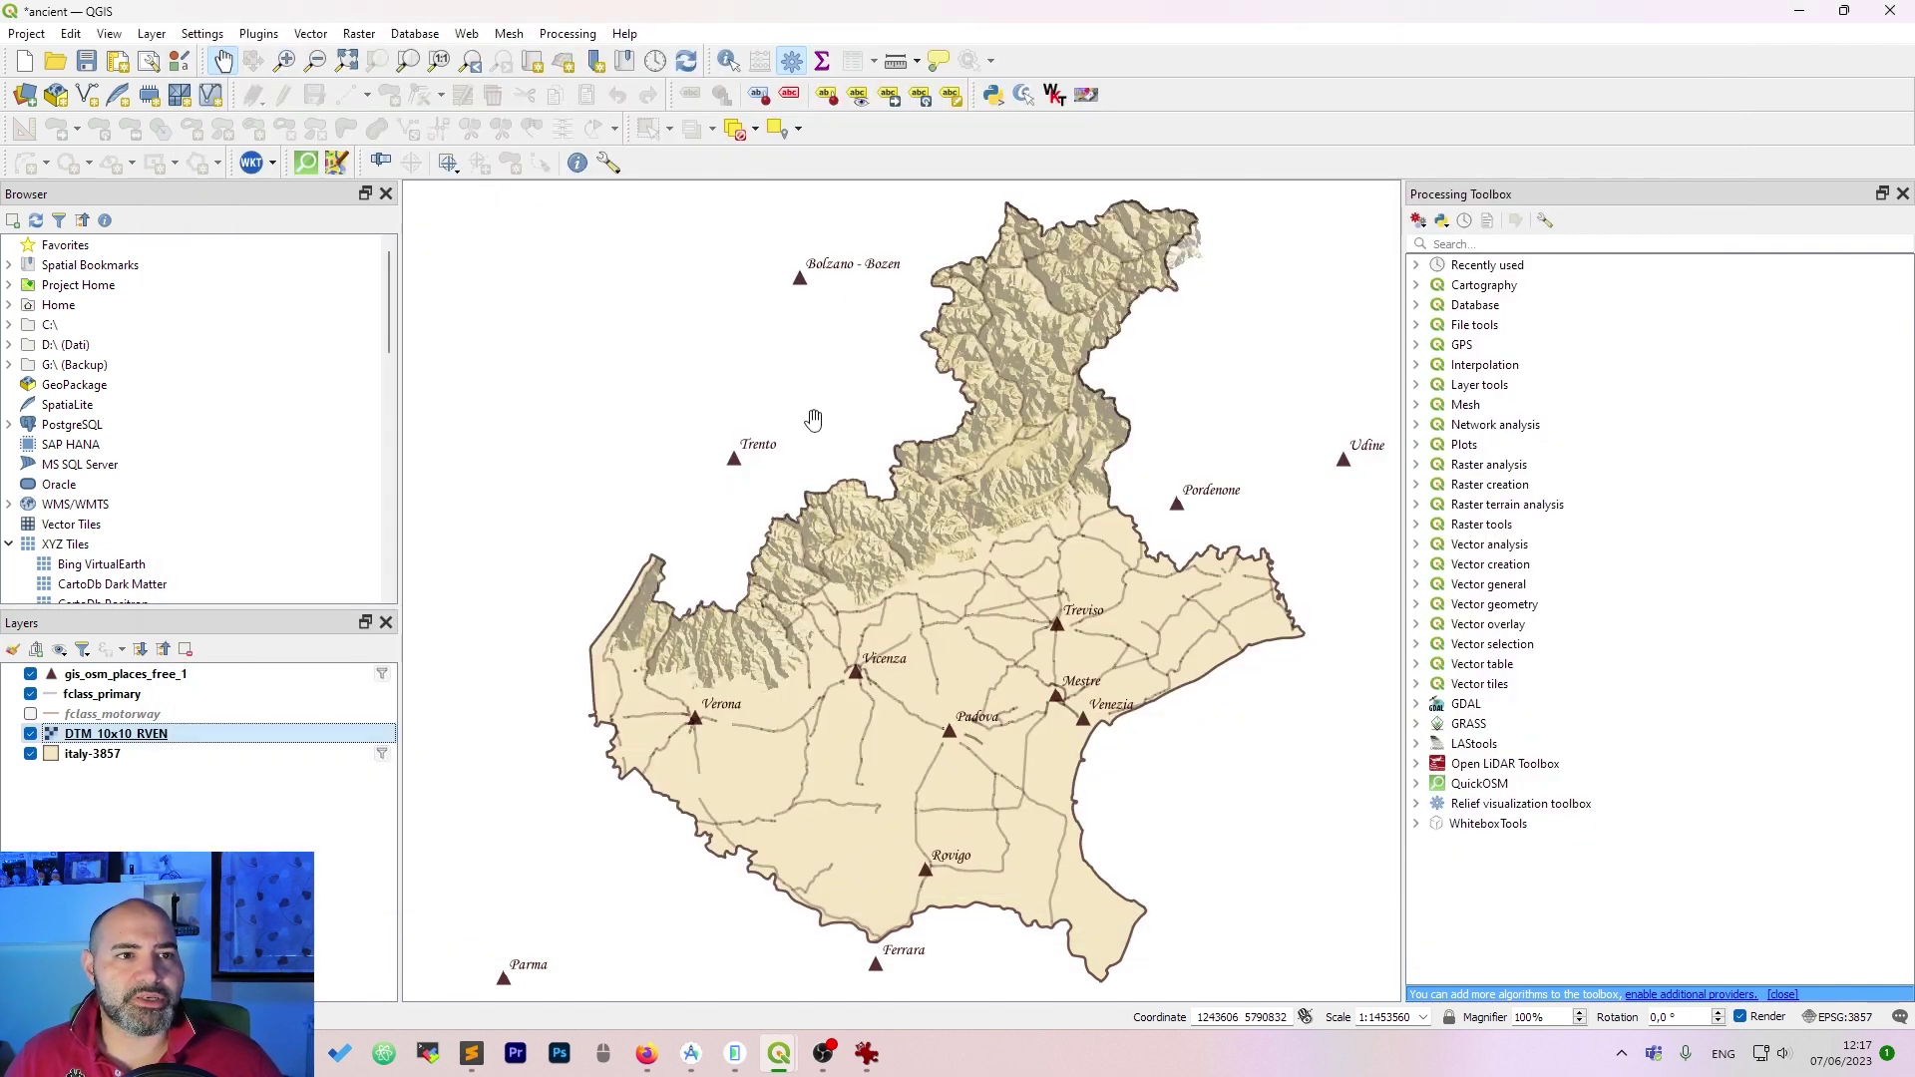
click(189, 695)
click(30, 696)
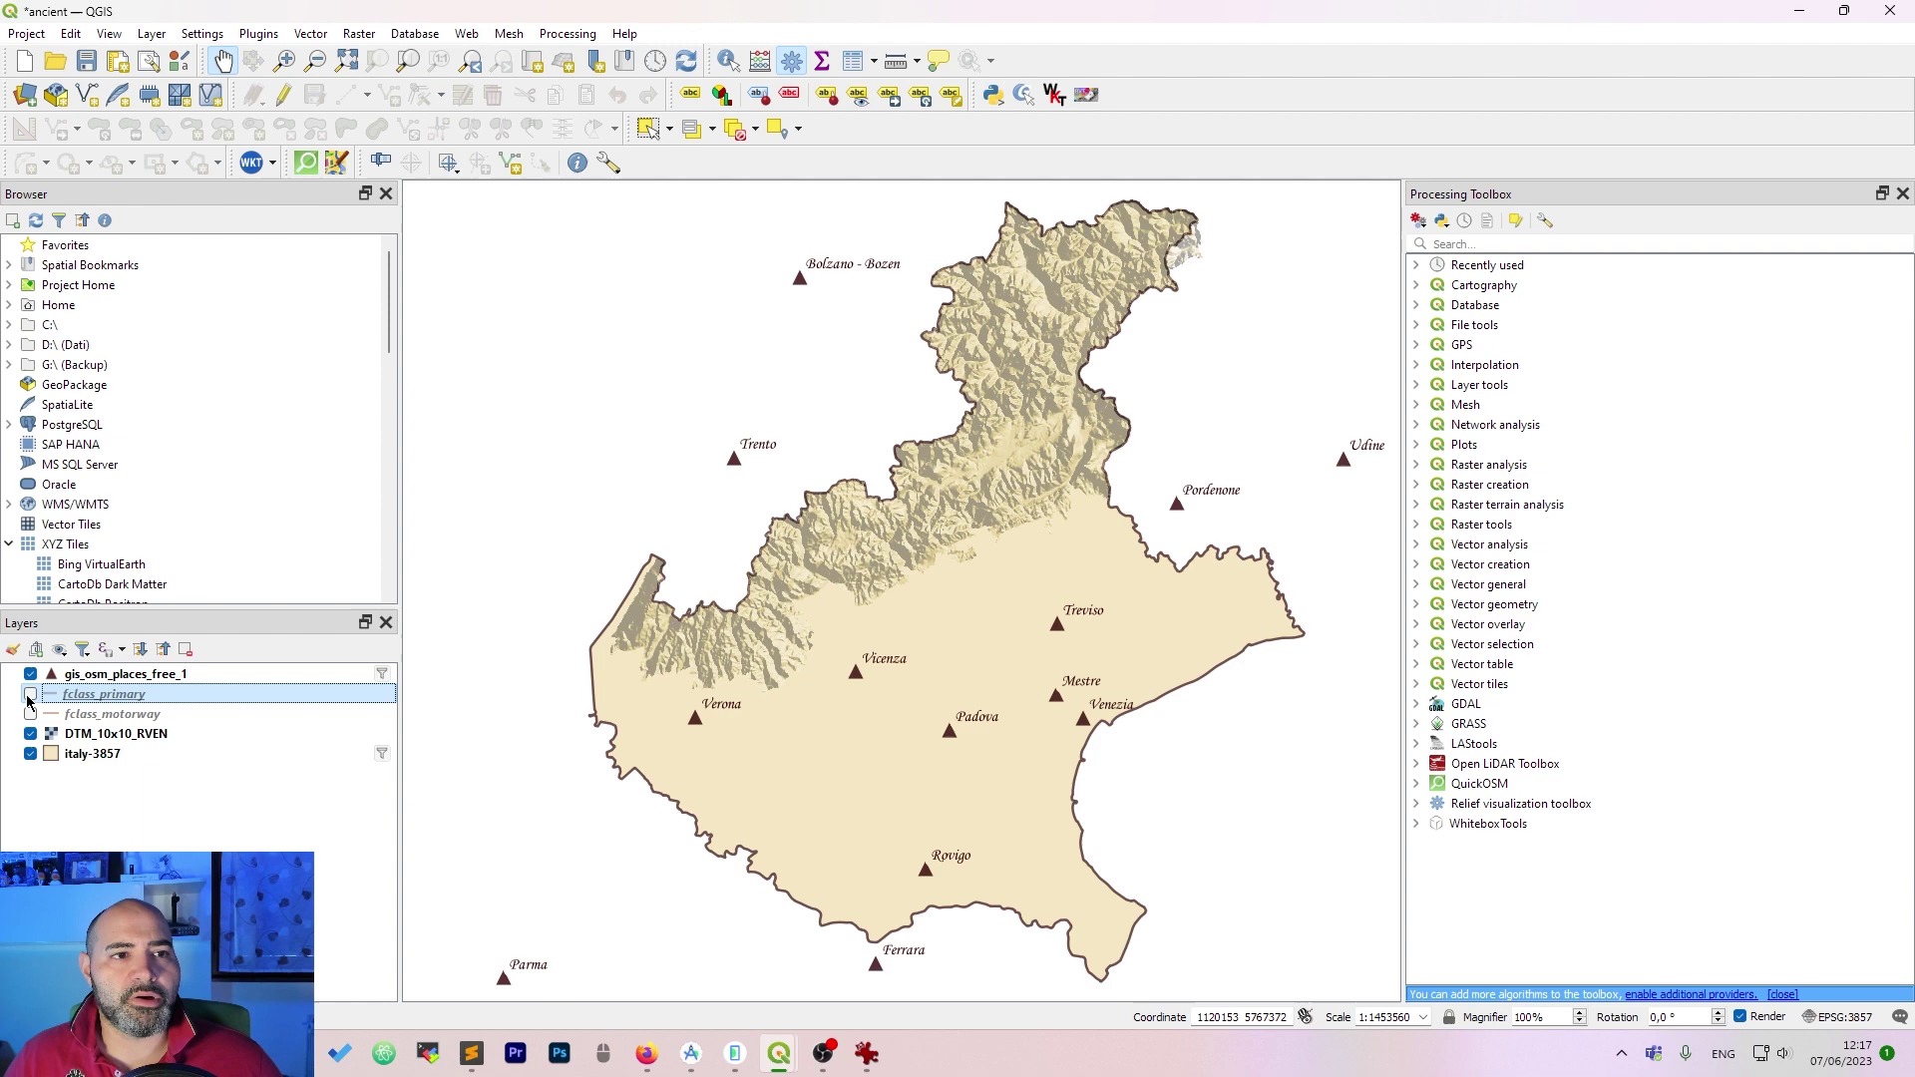
click(30, 696)
click(30, 695)
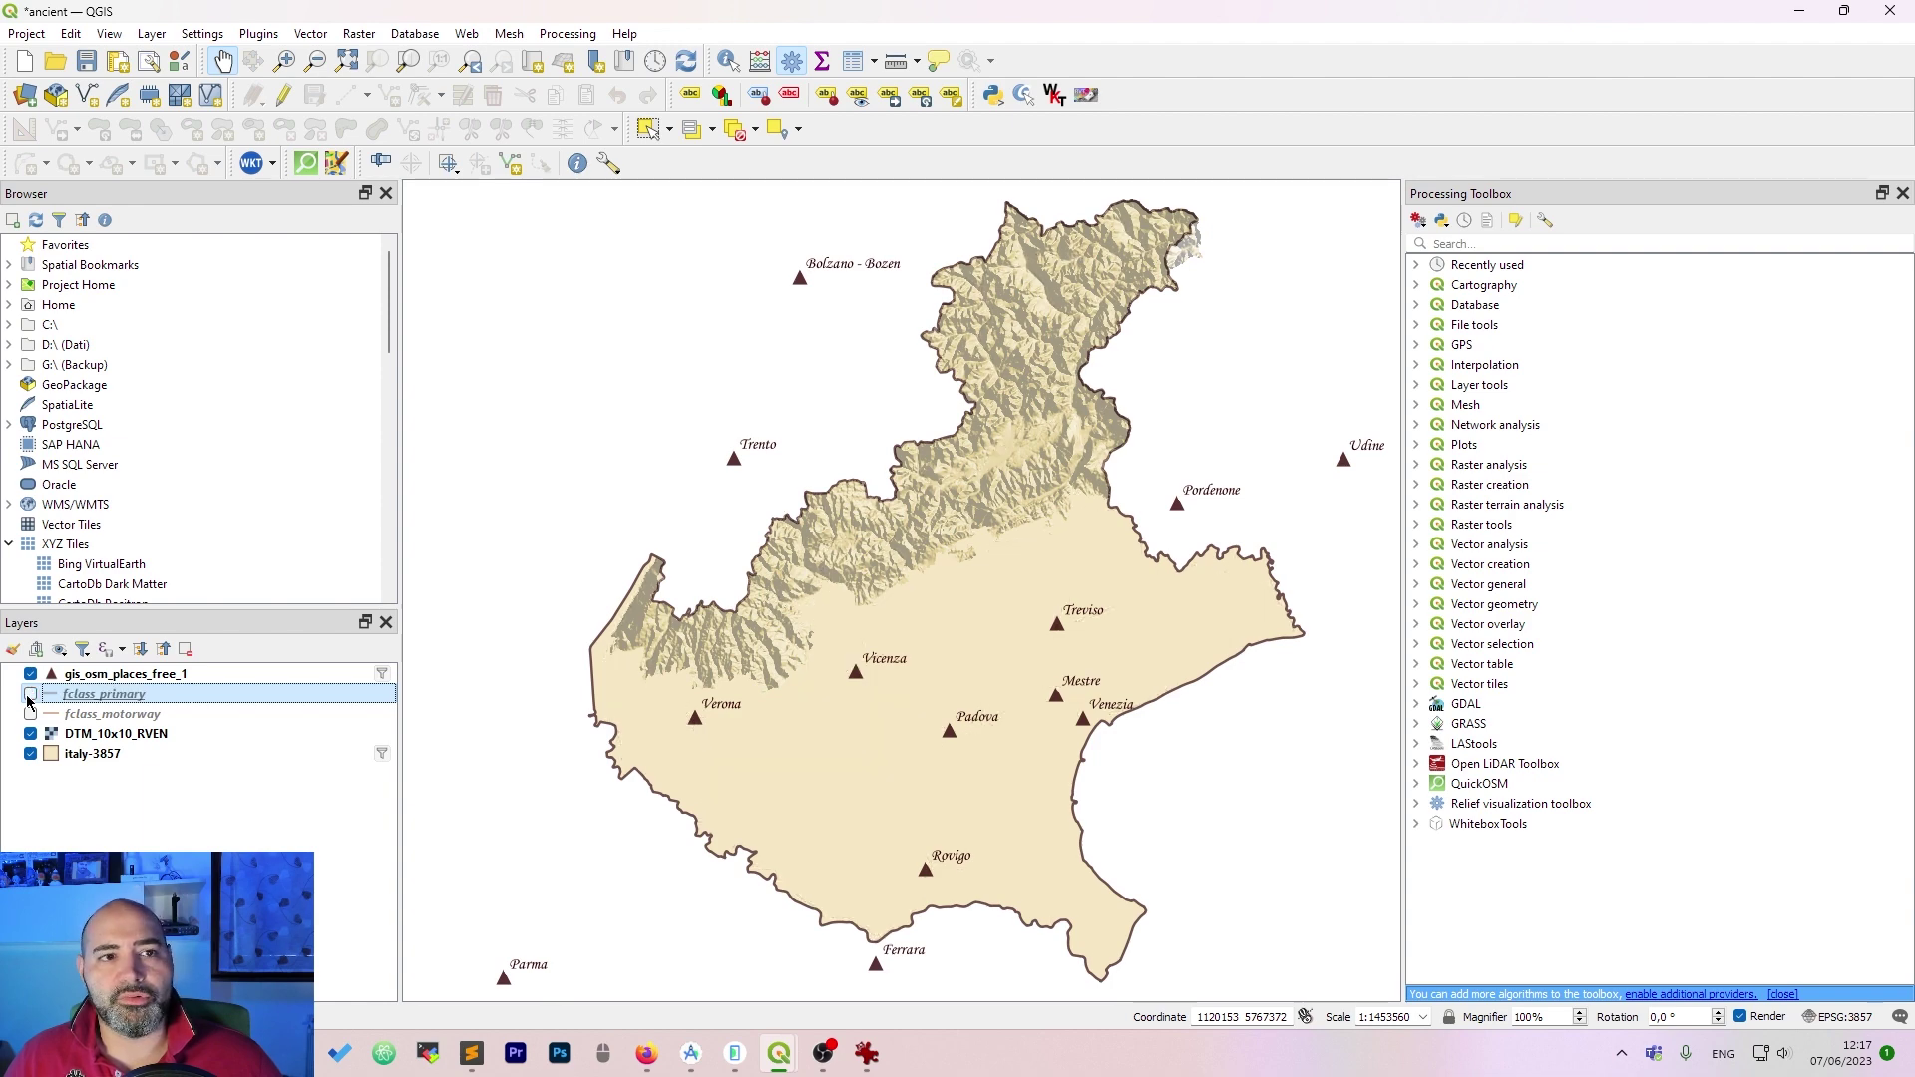
click(30, 696)
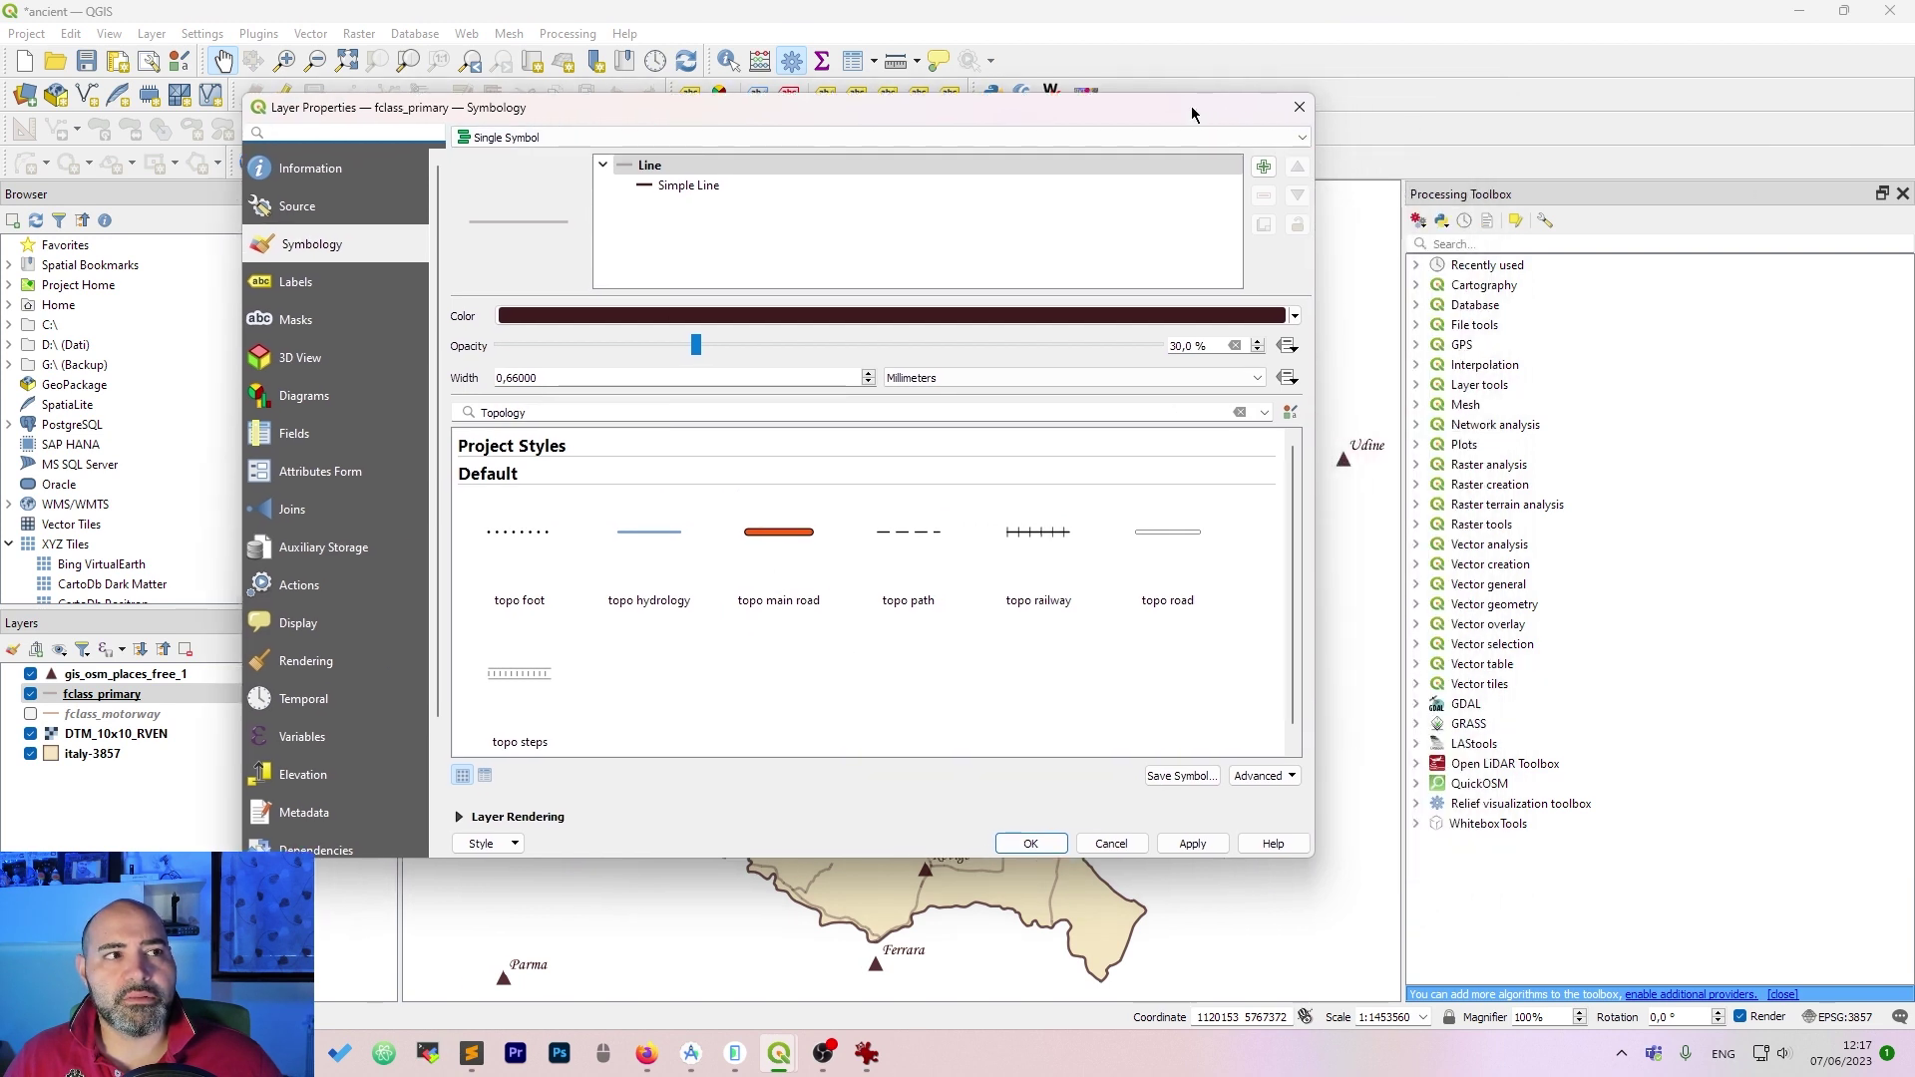
click(707, 190)
click(708, 168)
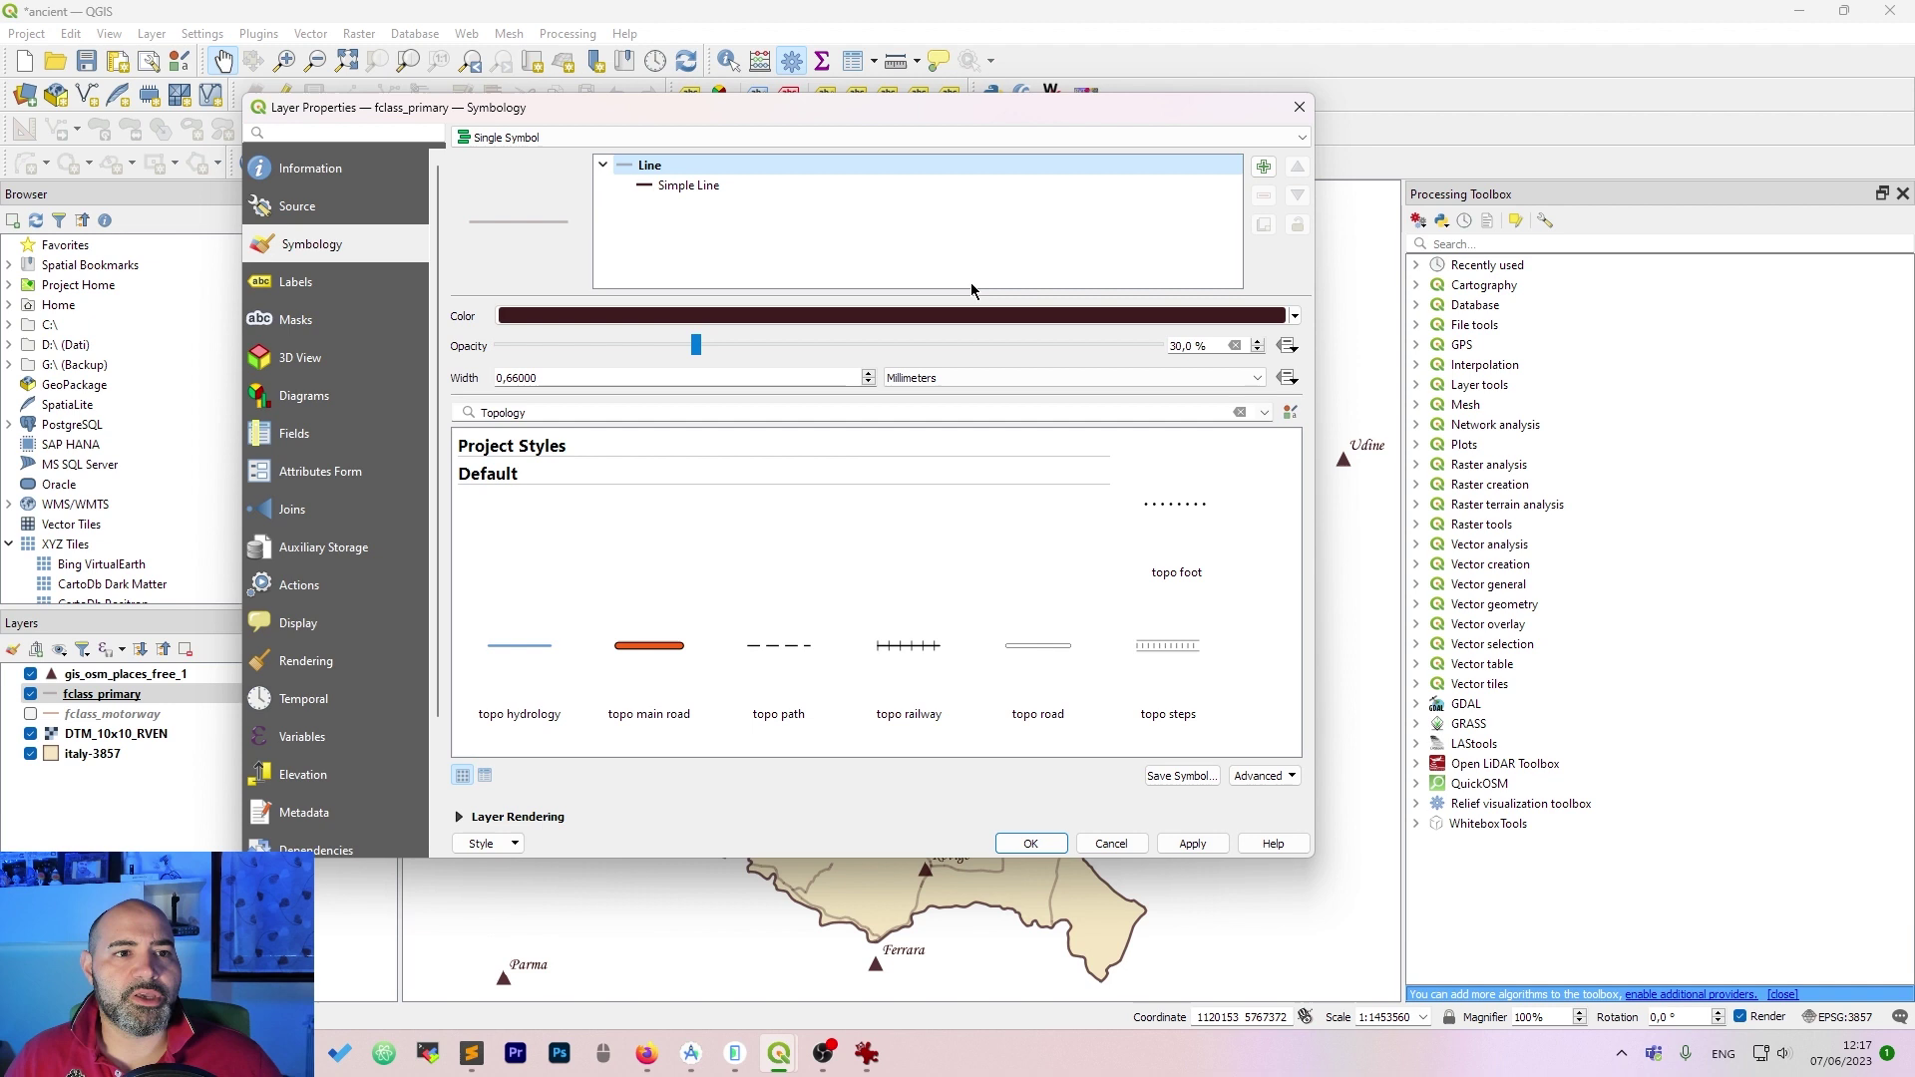
click(774, 189)
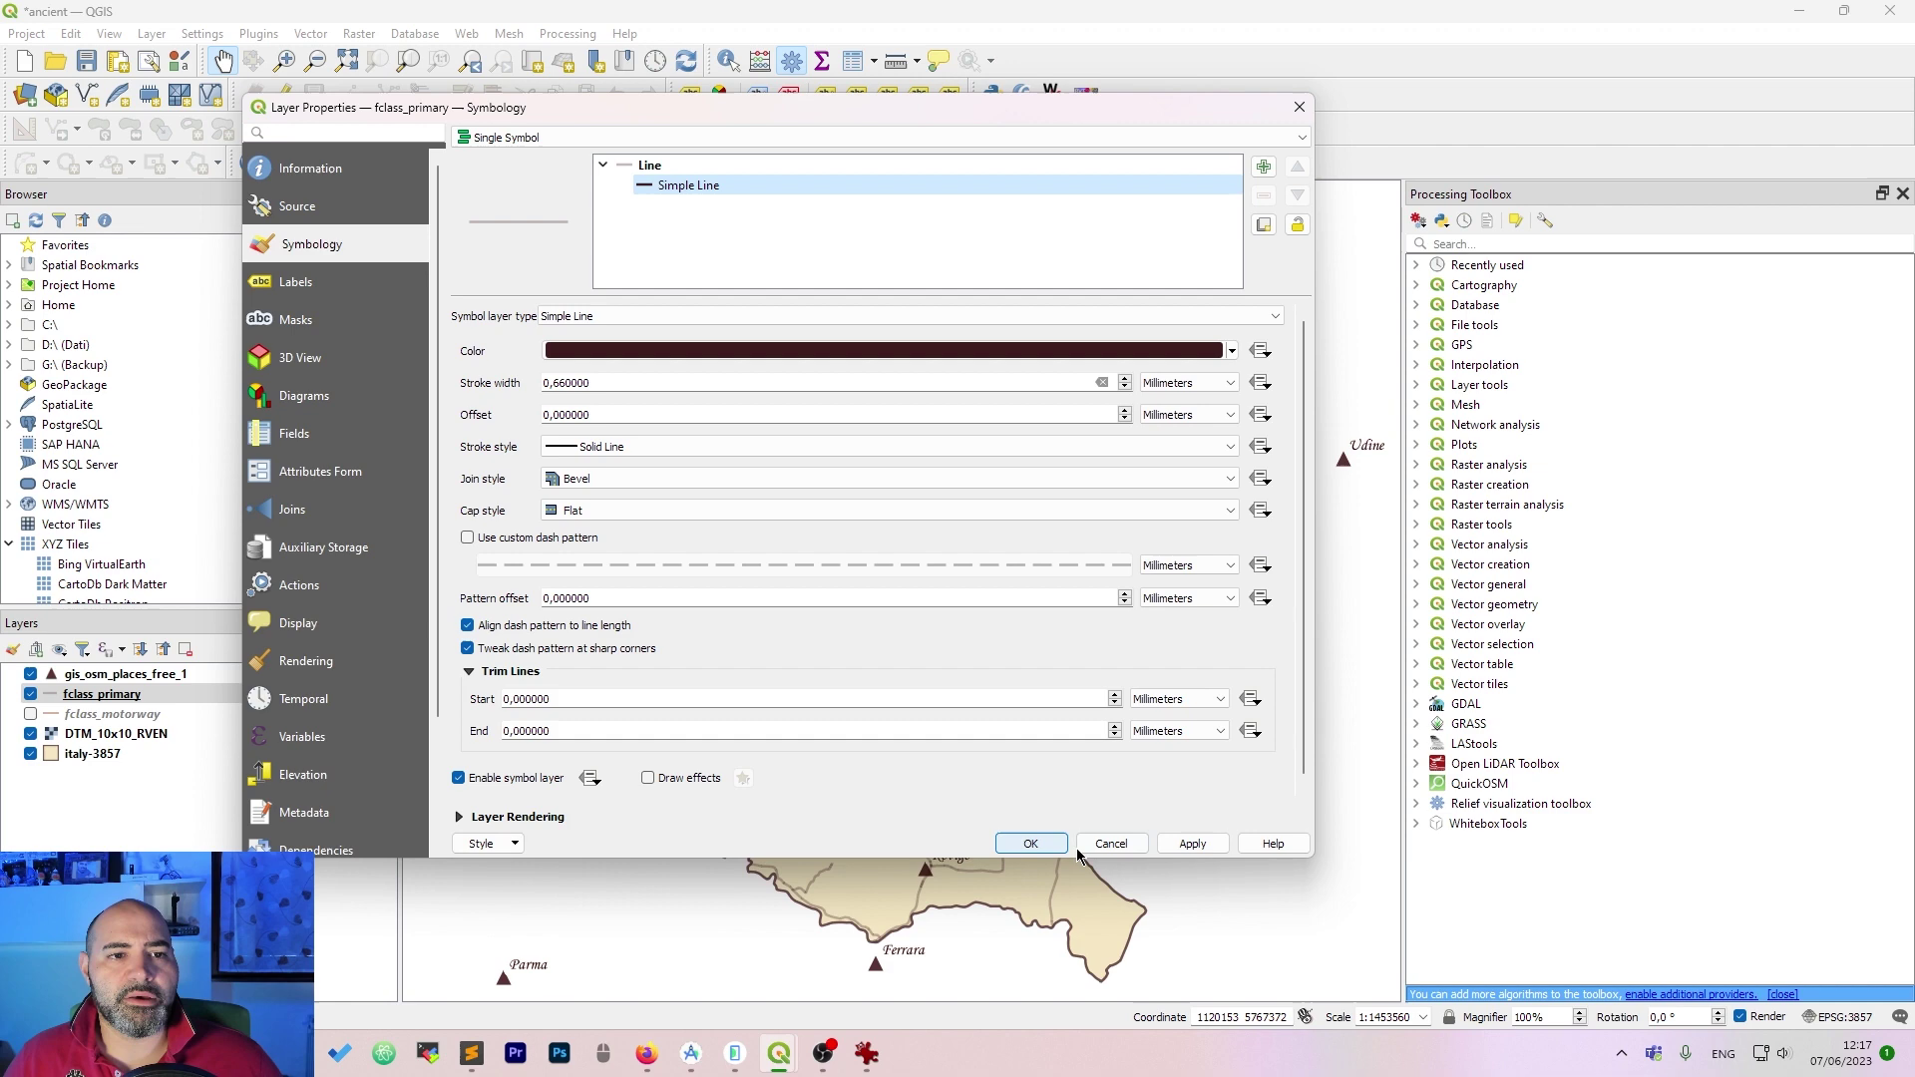
click(1111, 844)
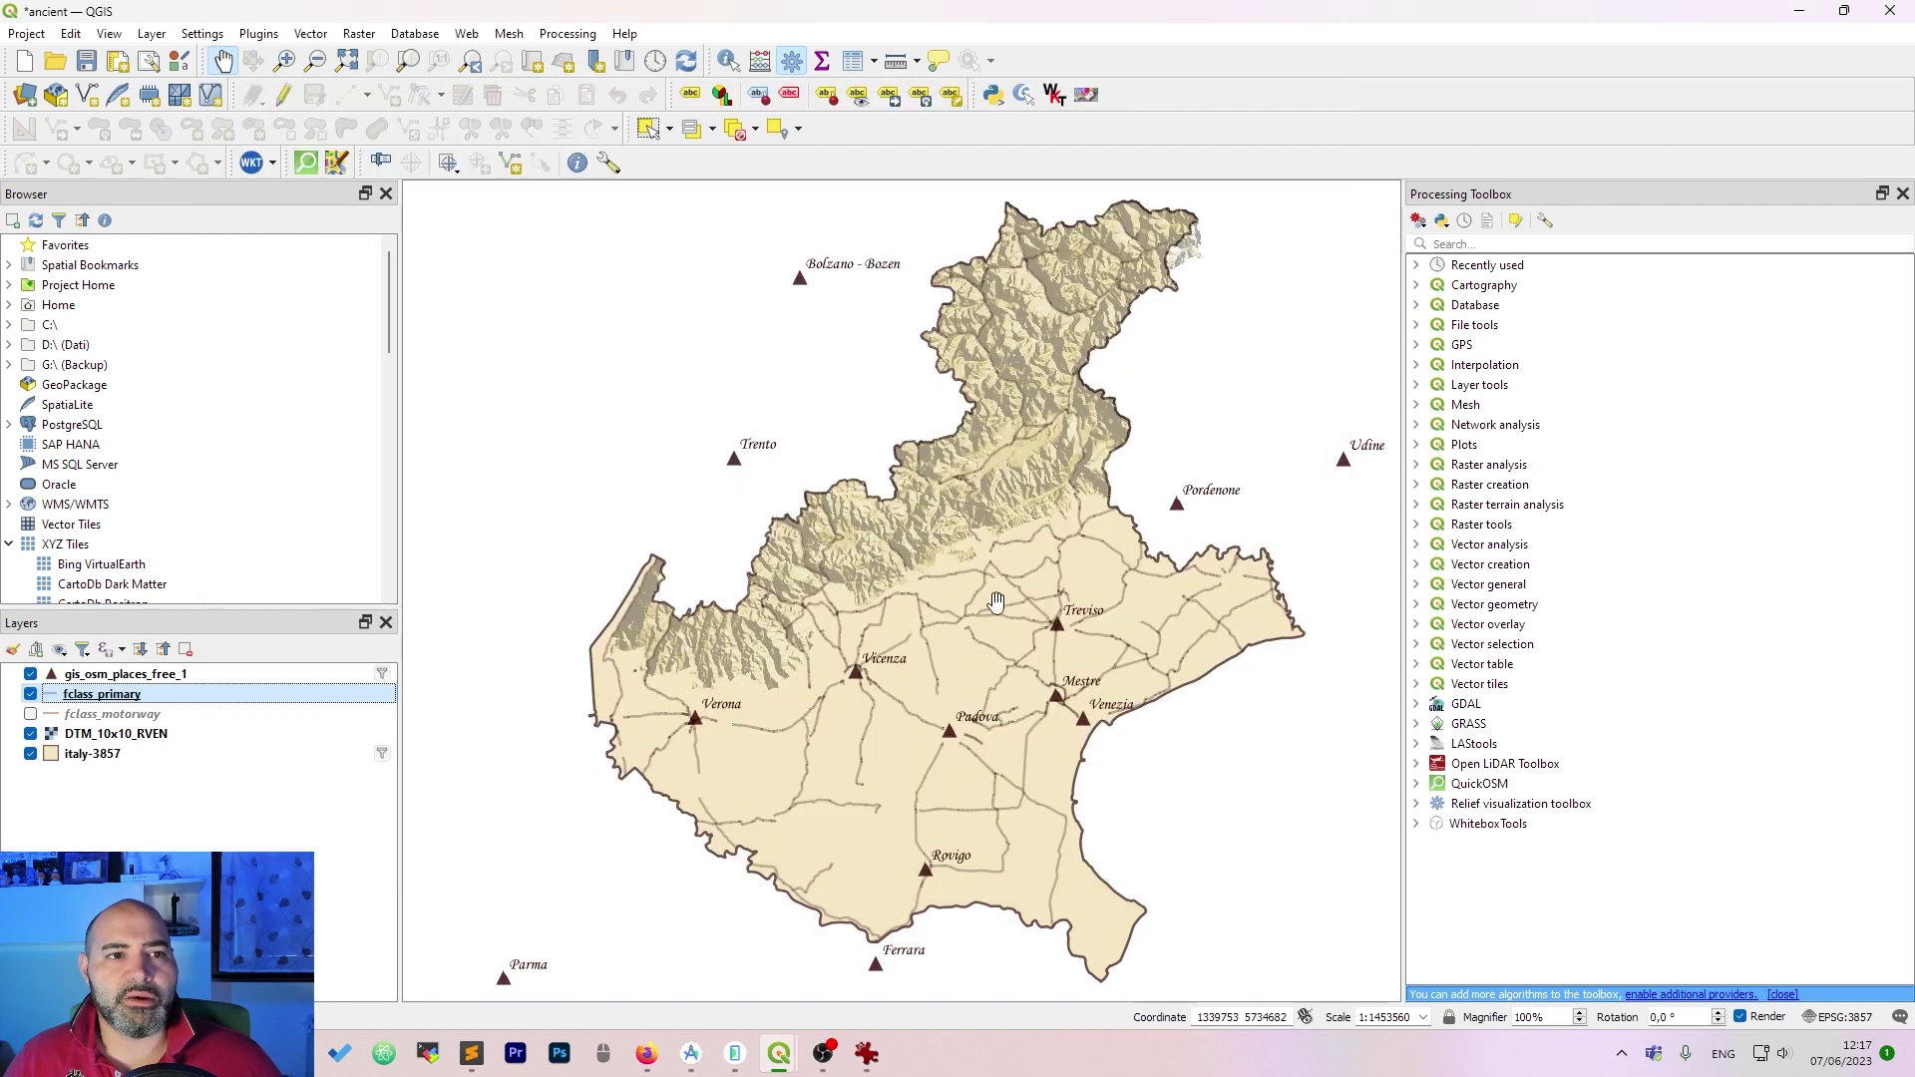
scroll(1059, 538, up, 1)
scroll(1059, 538, up, 2)
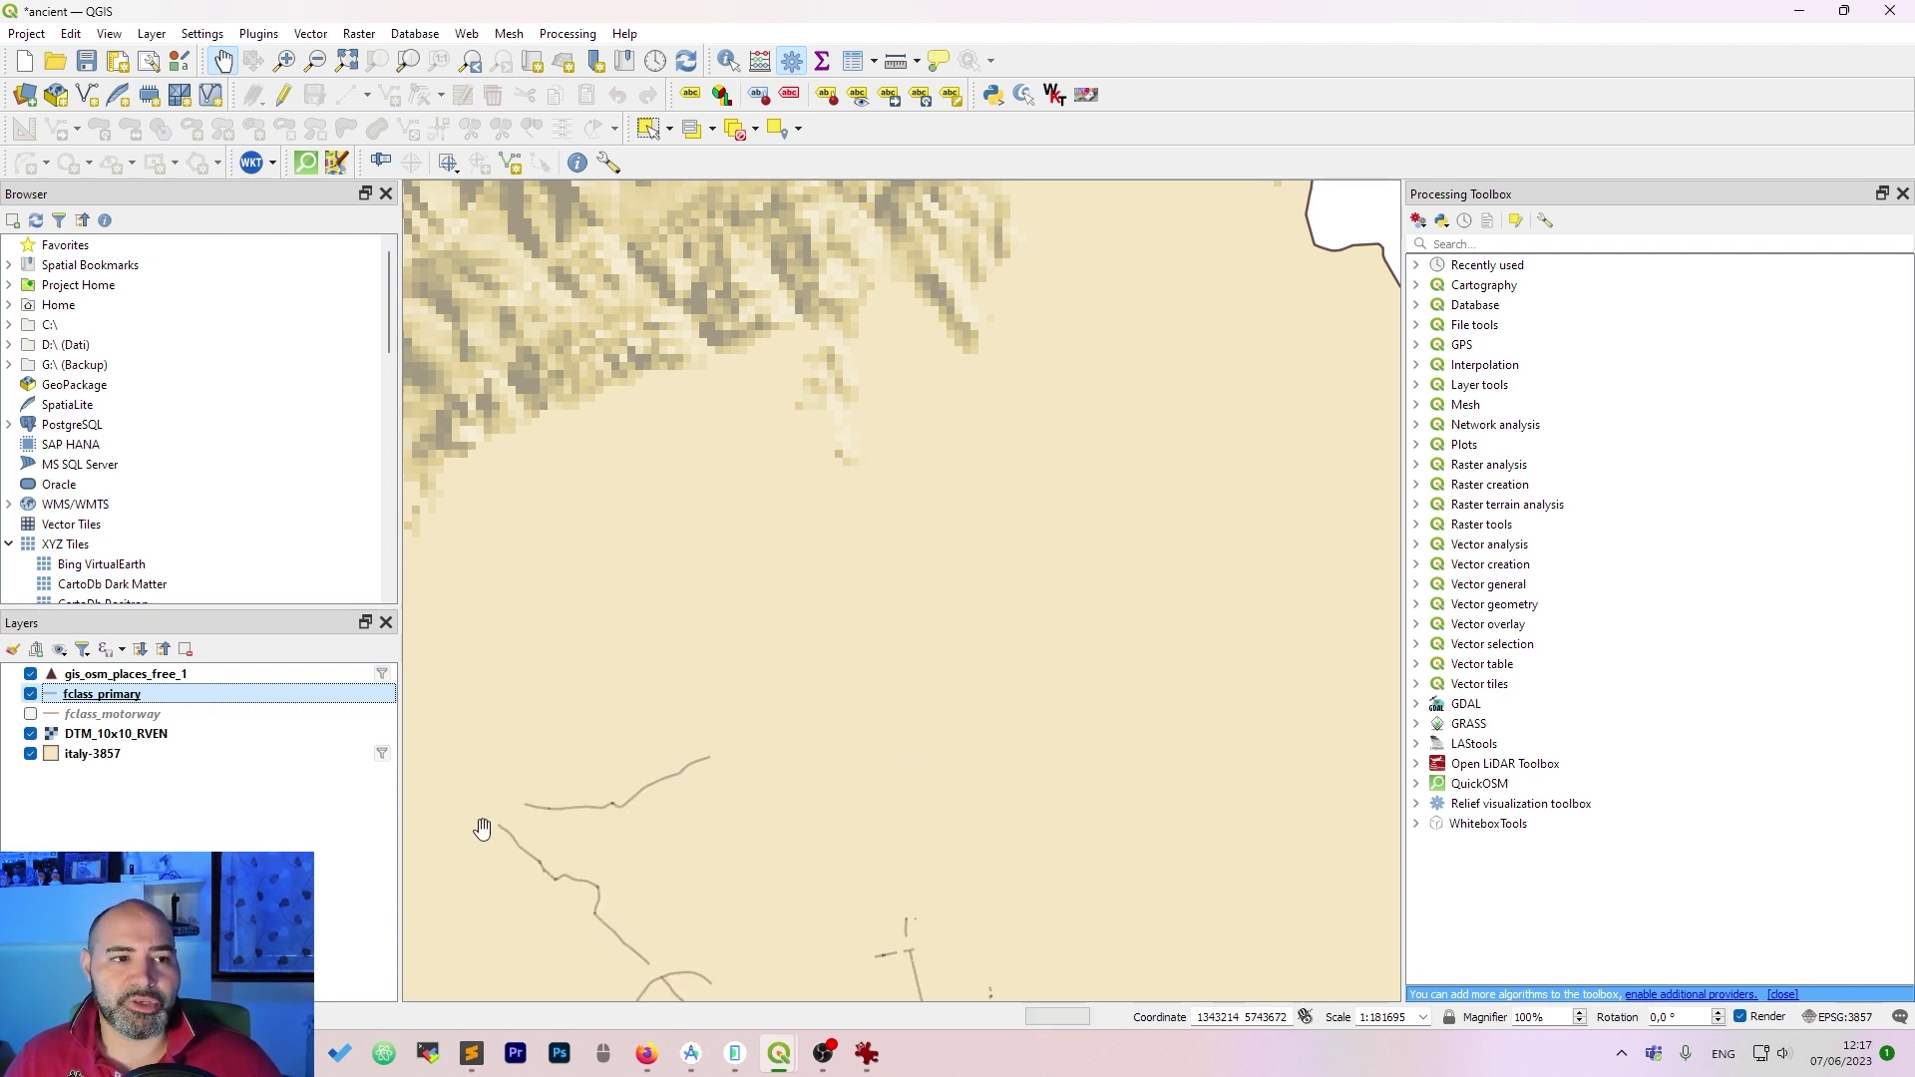
drag(556, 877, 704, 753)
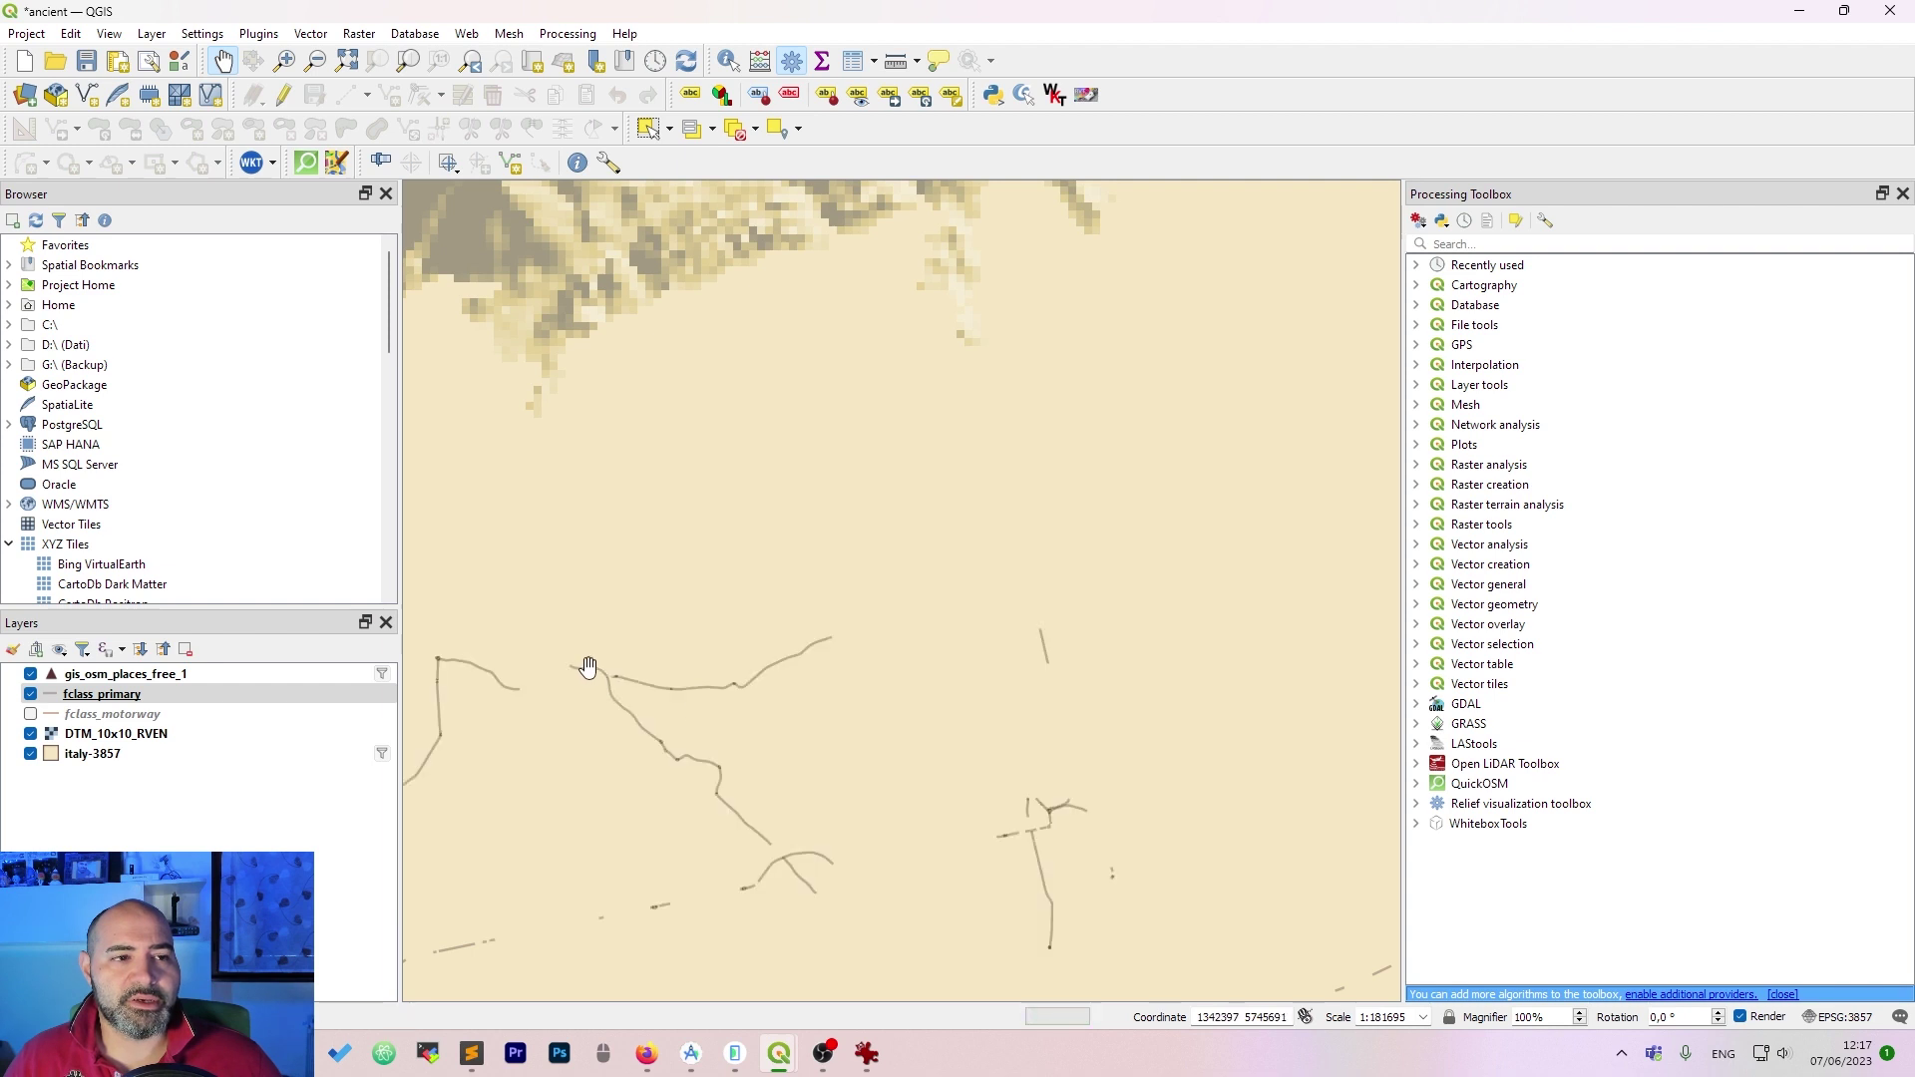
scroll(714, 688, up, 6)
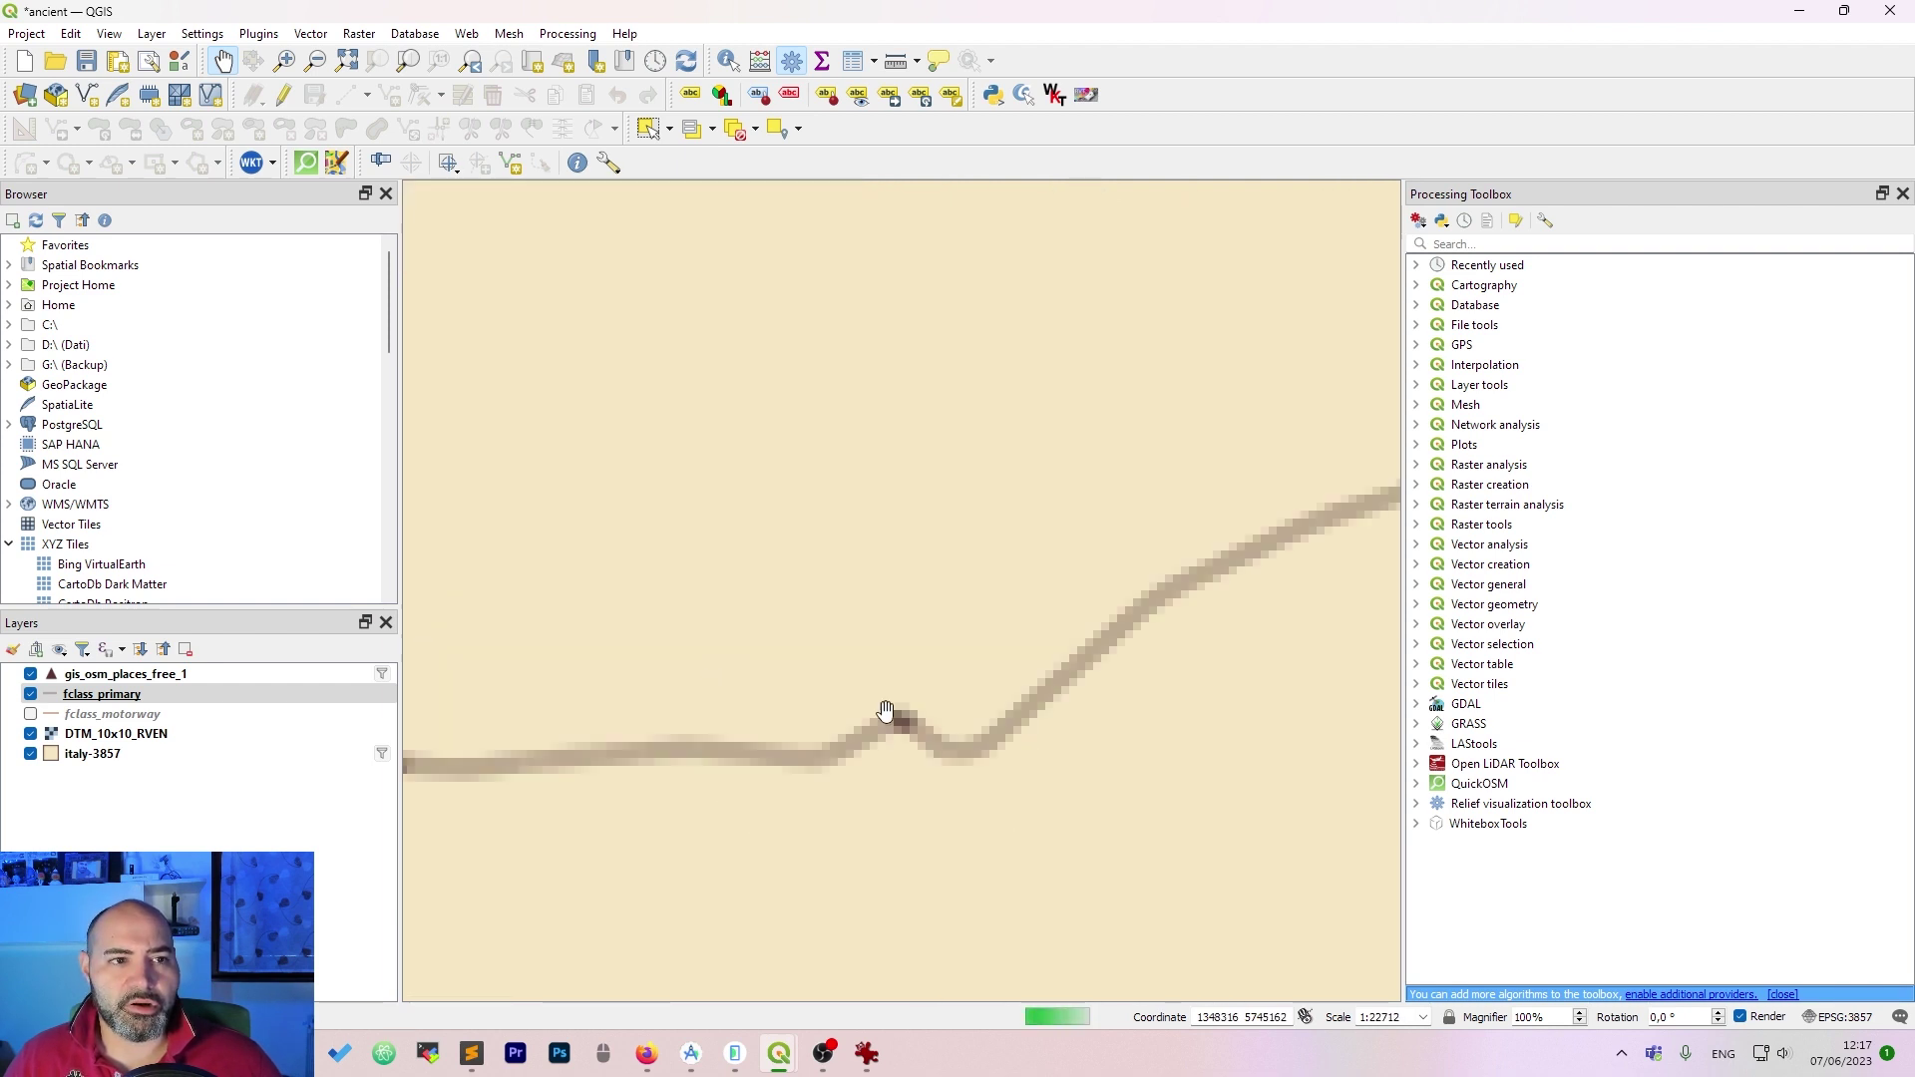
scroll(798, 718, up, 3)
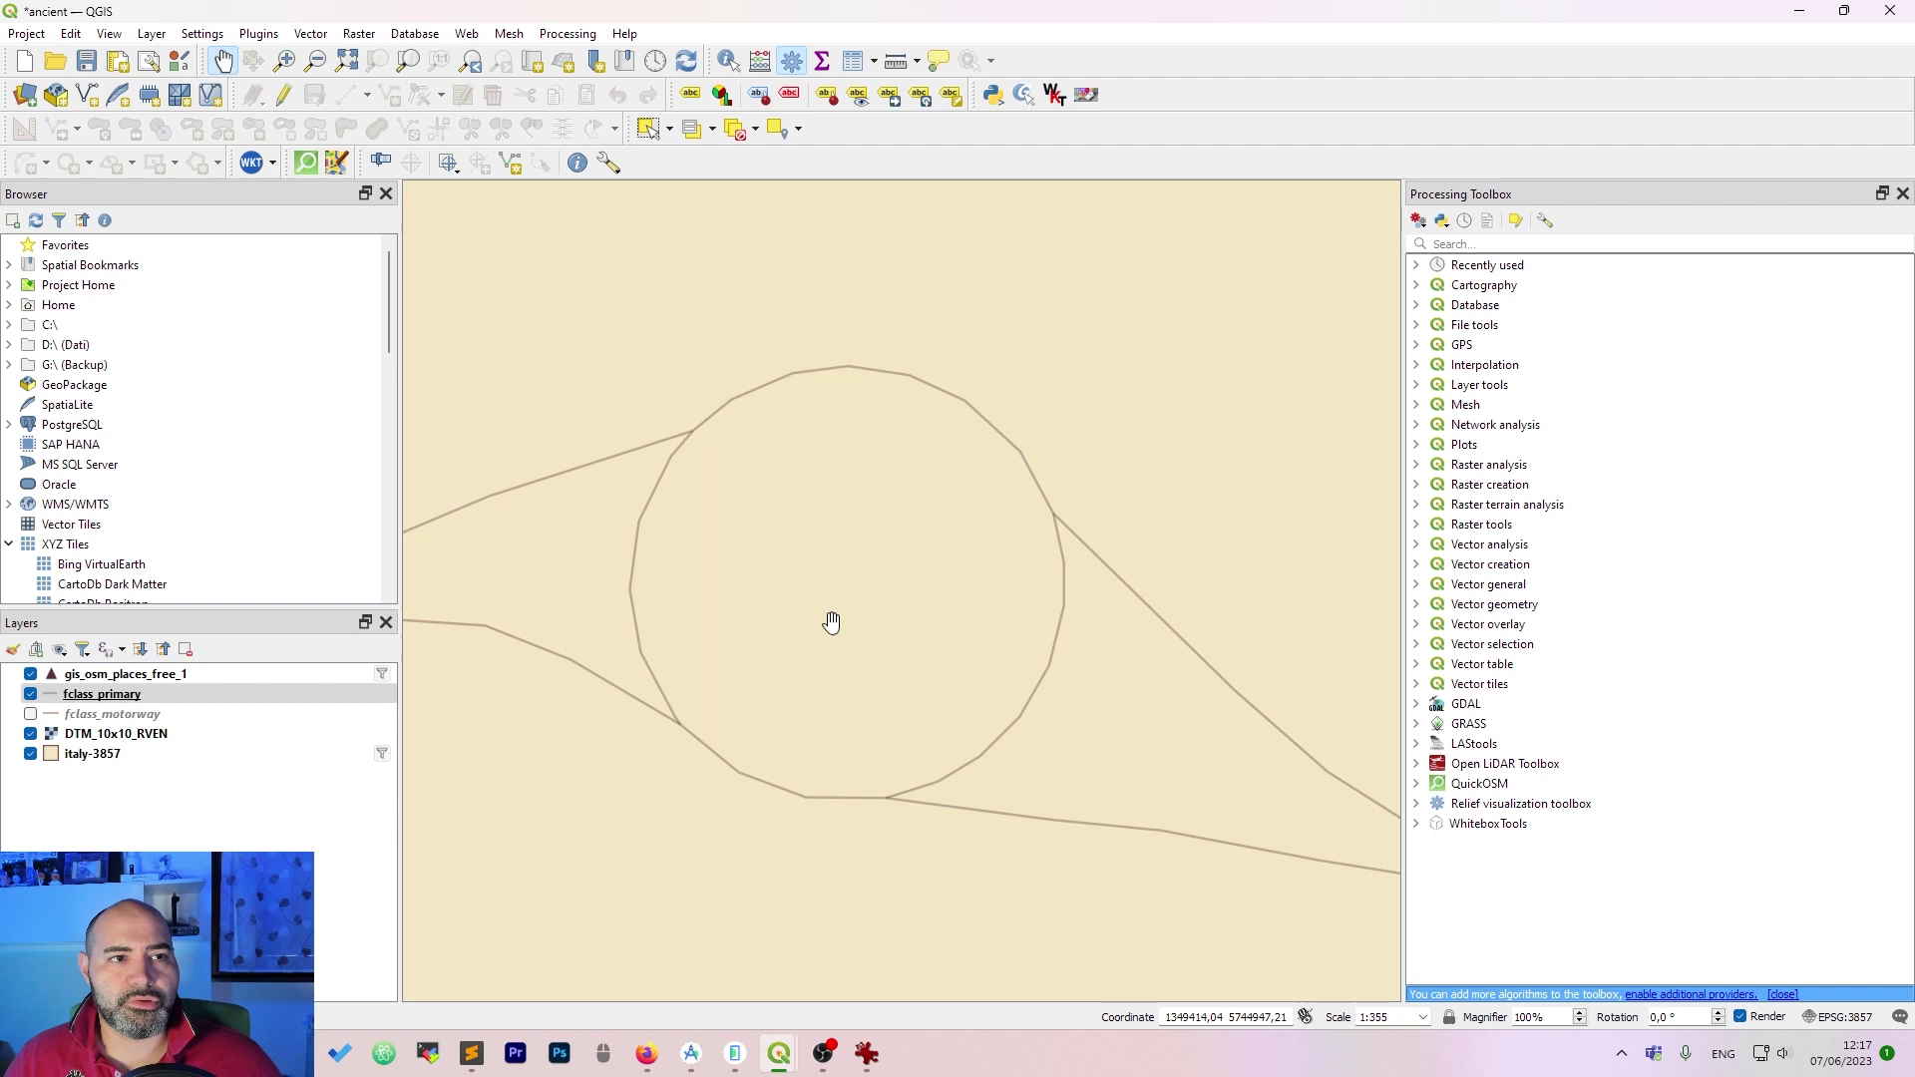
scroll(877, 688, down, 7)
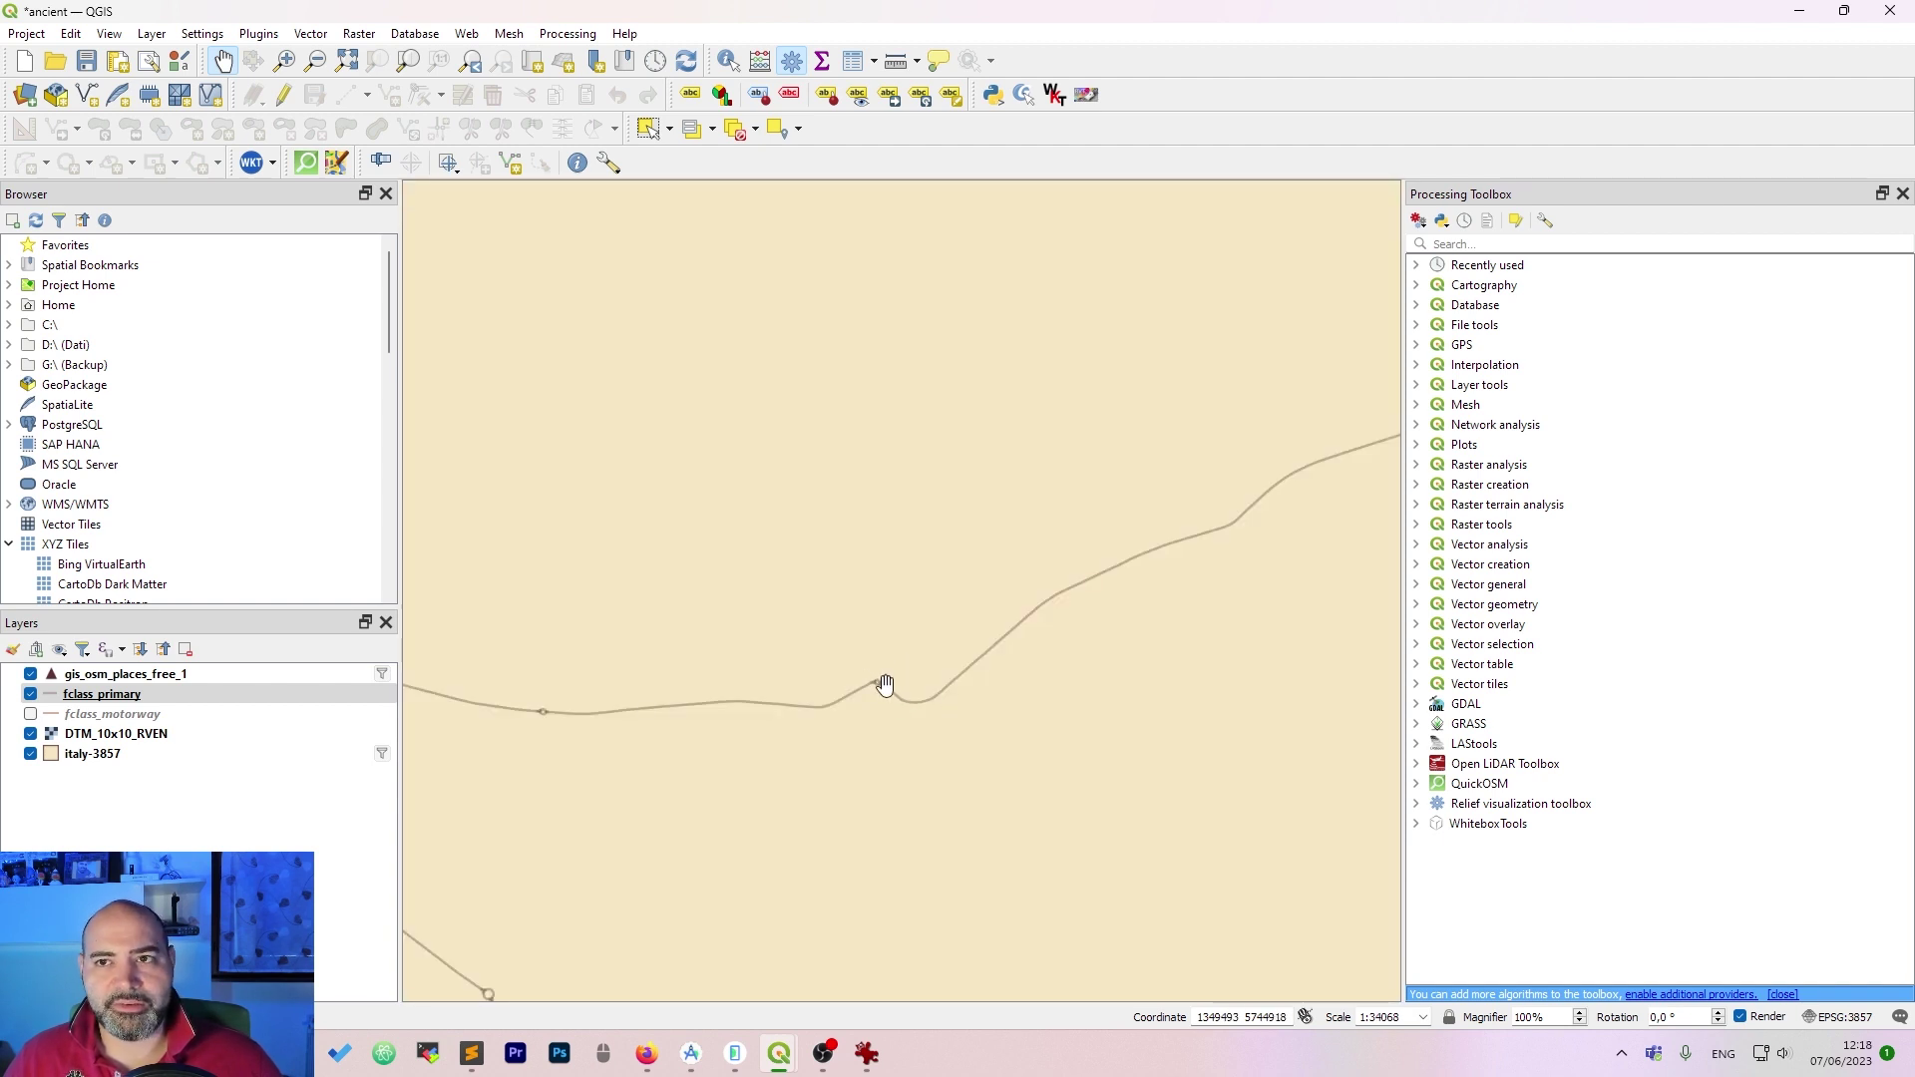
scroll(892, 651, down, 5)
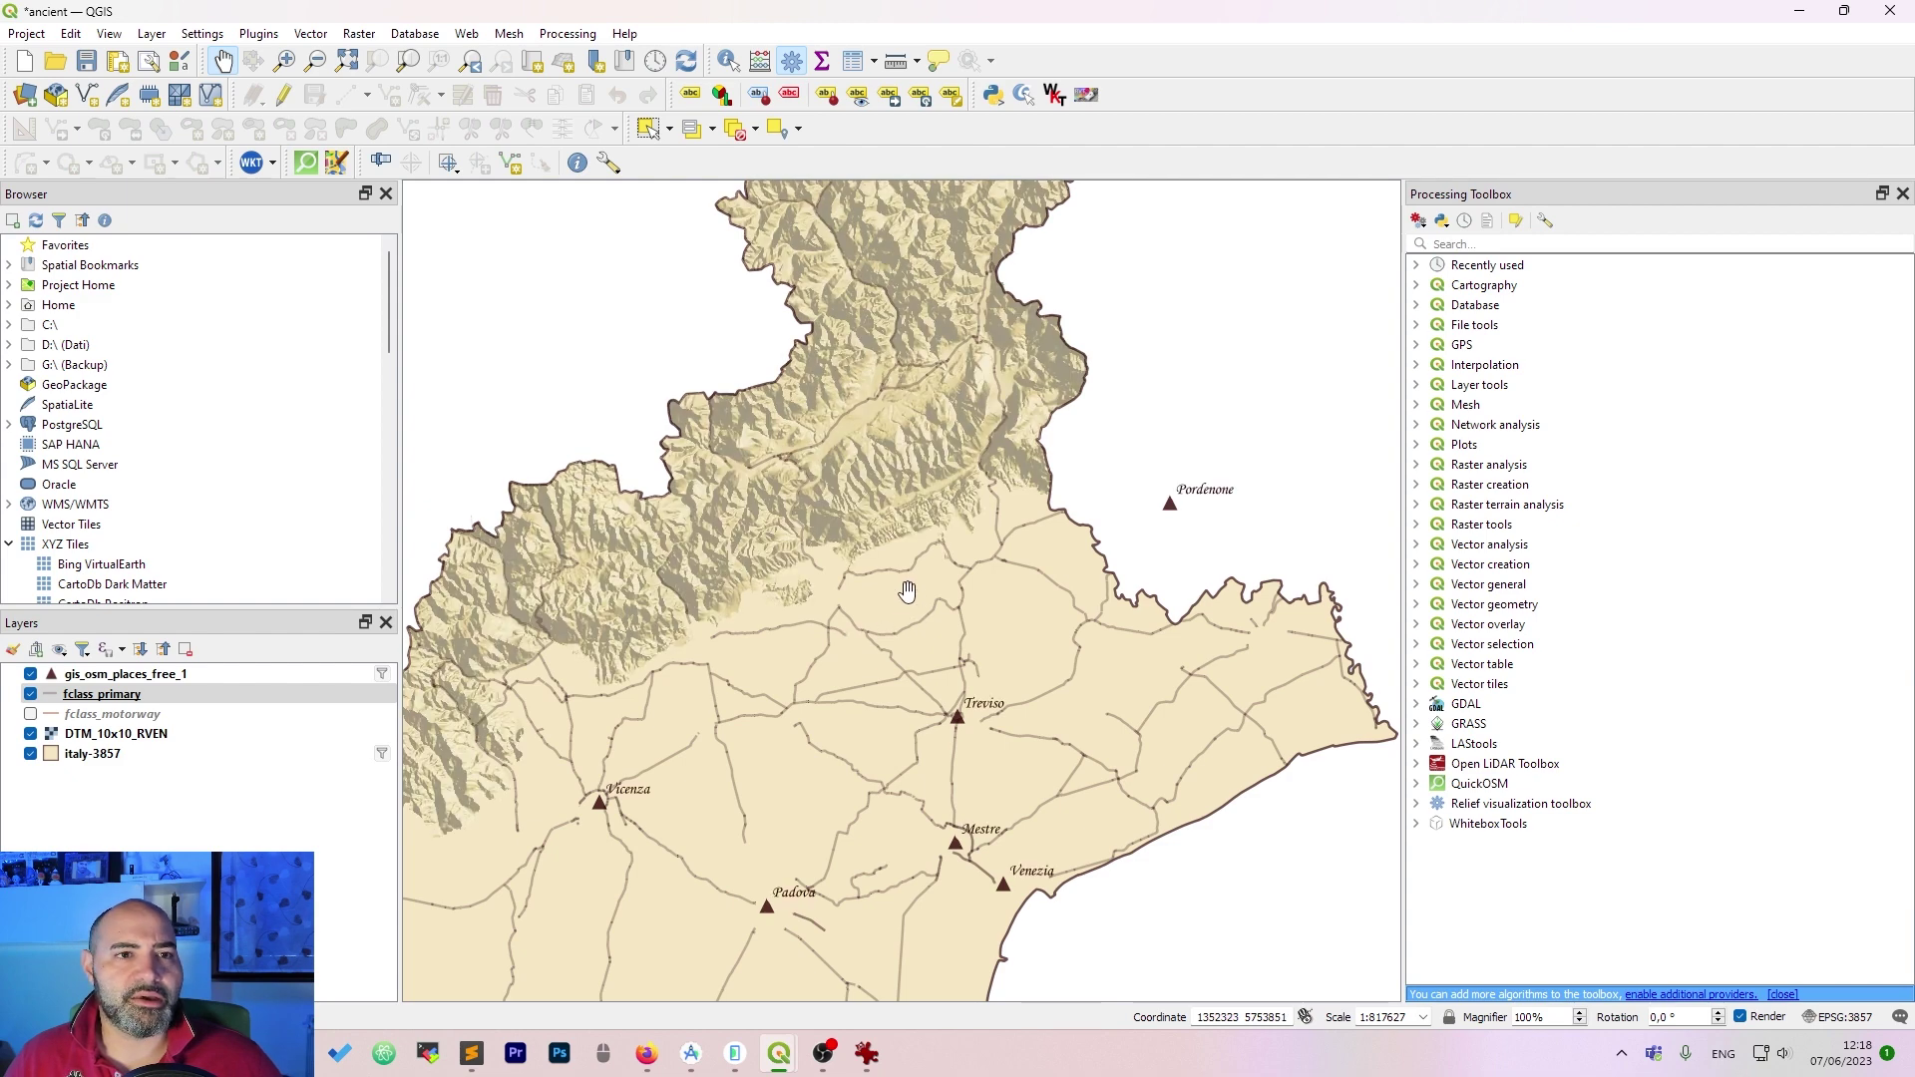
scroll(1033, 586, down, 1)
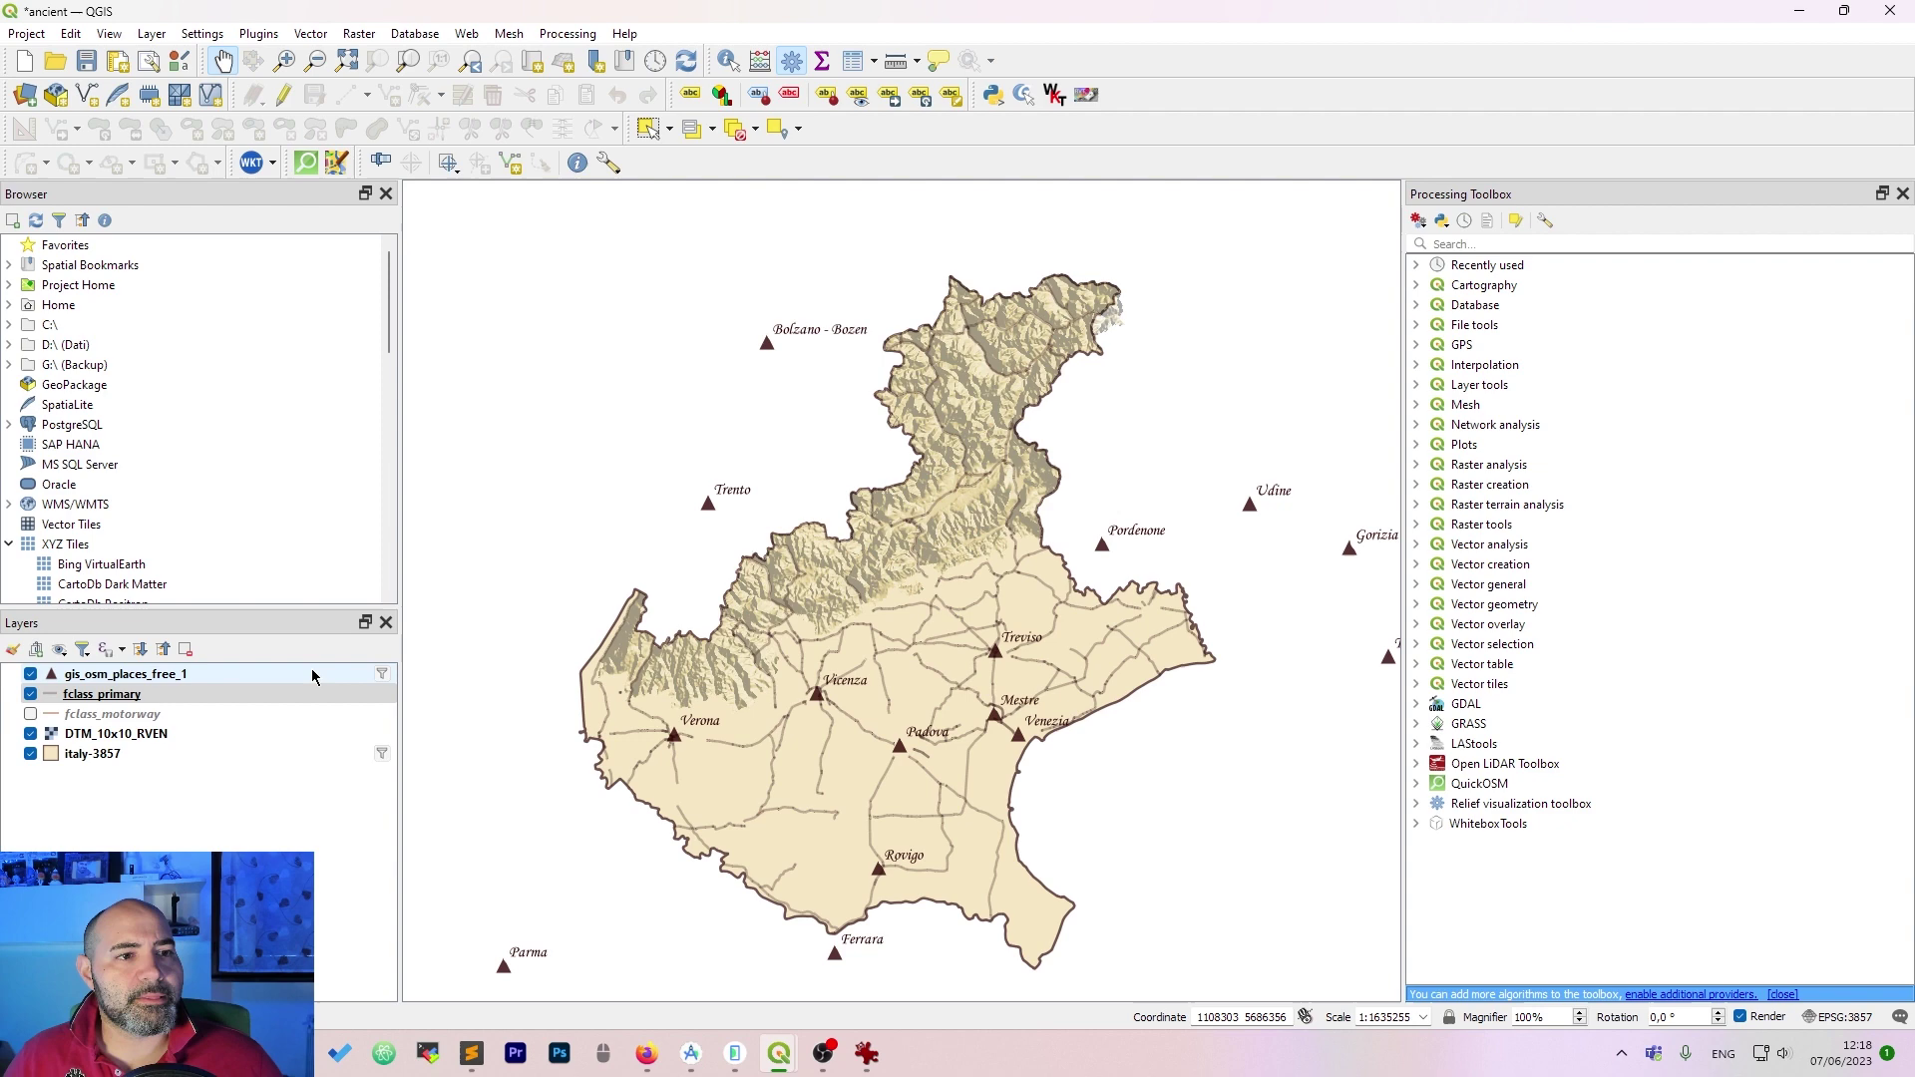
- Open the gis_osm_places_free_1 properties at the Simple Marker shape settings
click(312, 676)
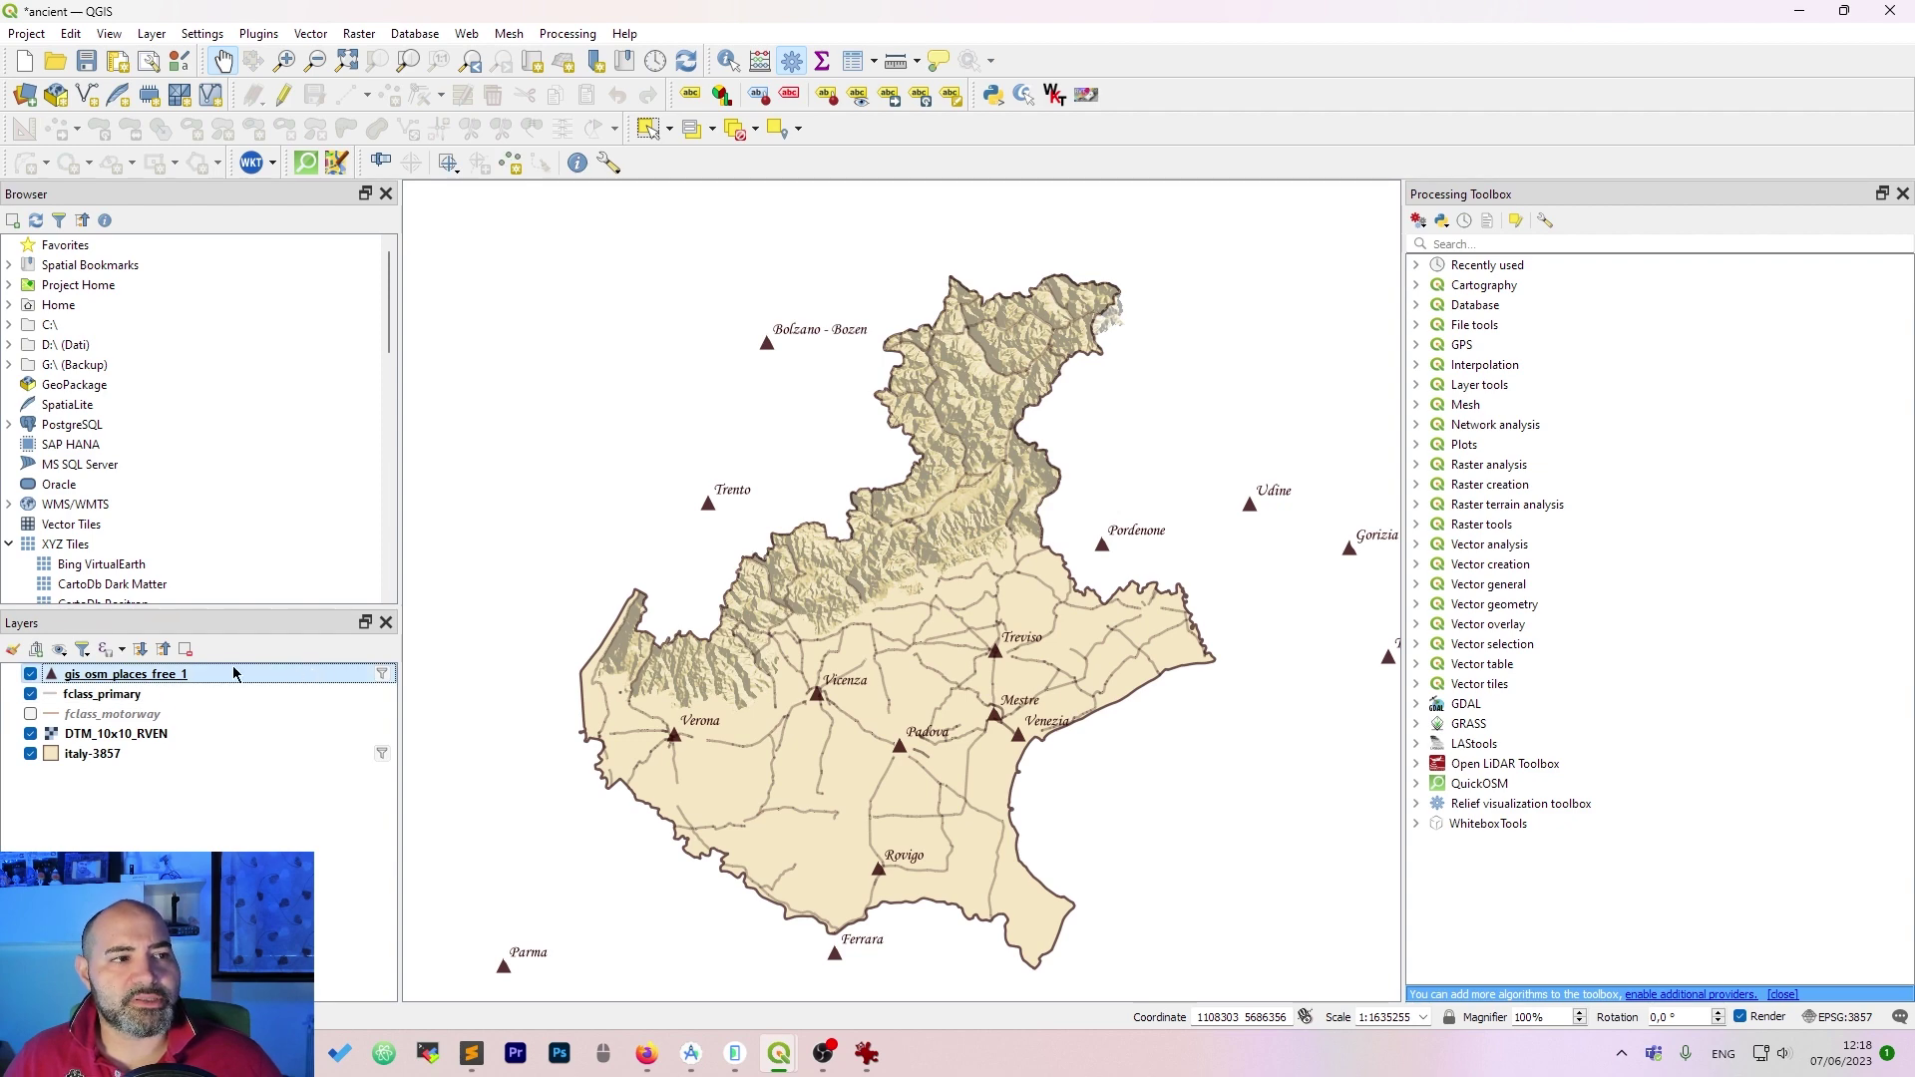
double_click(308, 683)
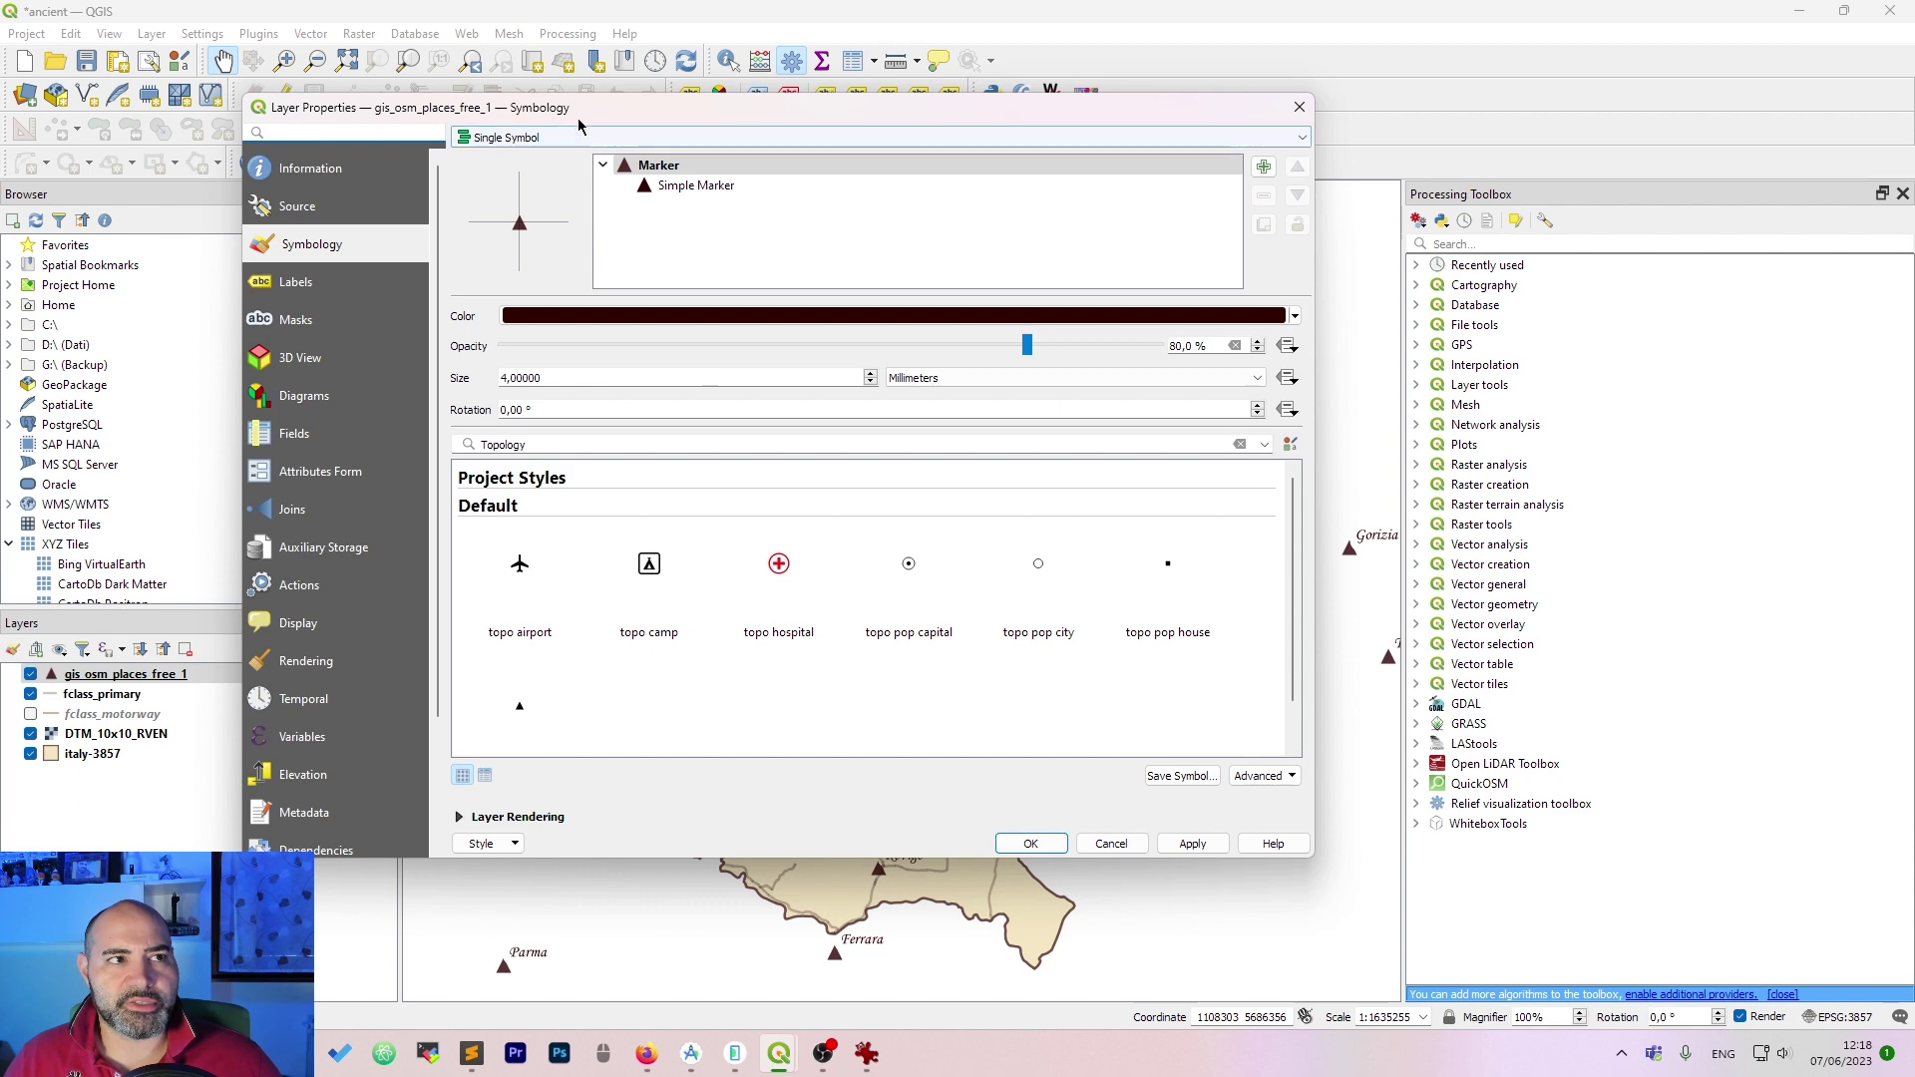
drag(579, 116, 772, 139)
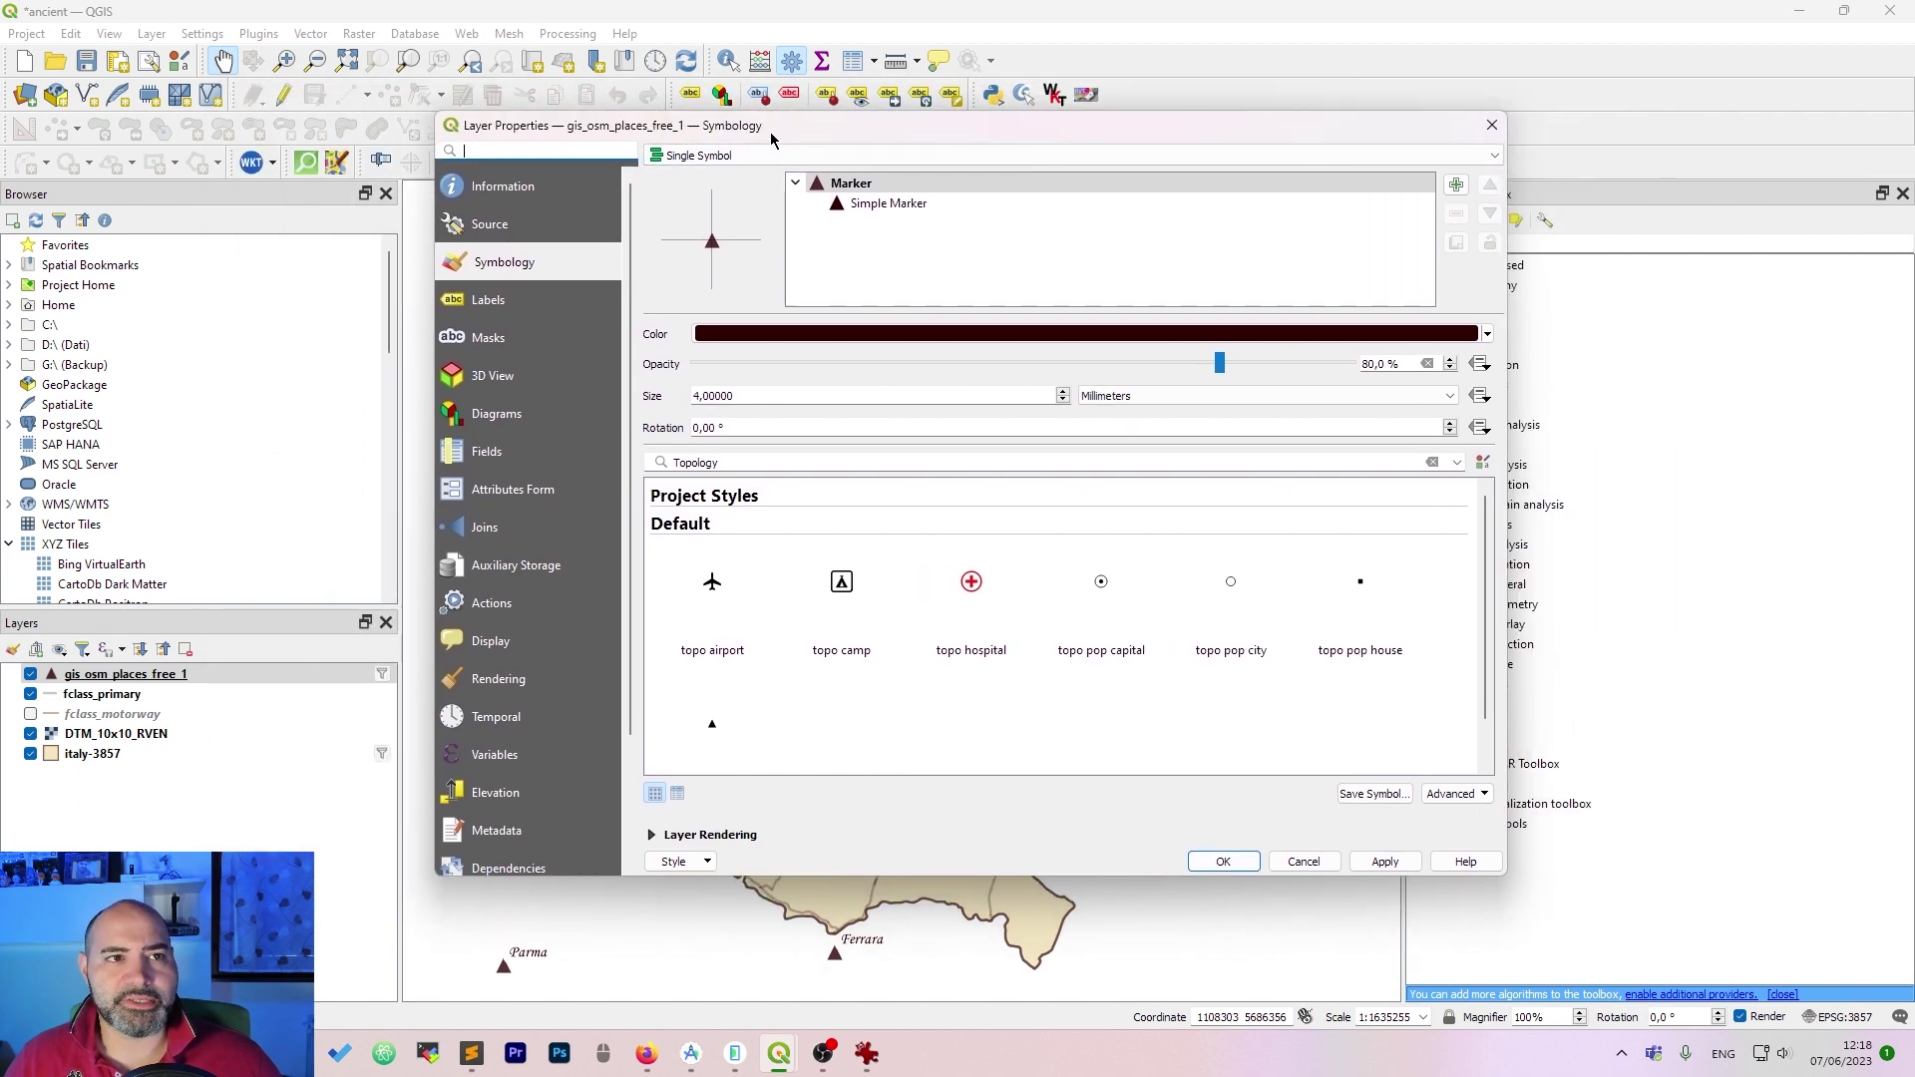
click(935, 204)
click(935, 185)
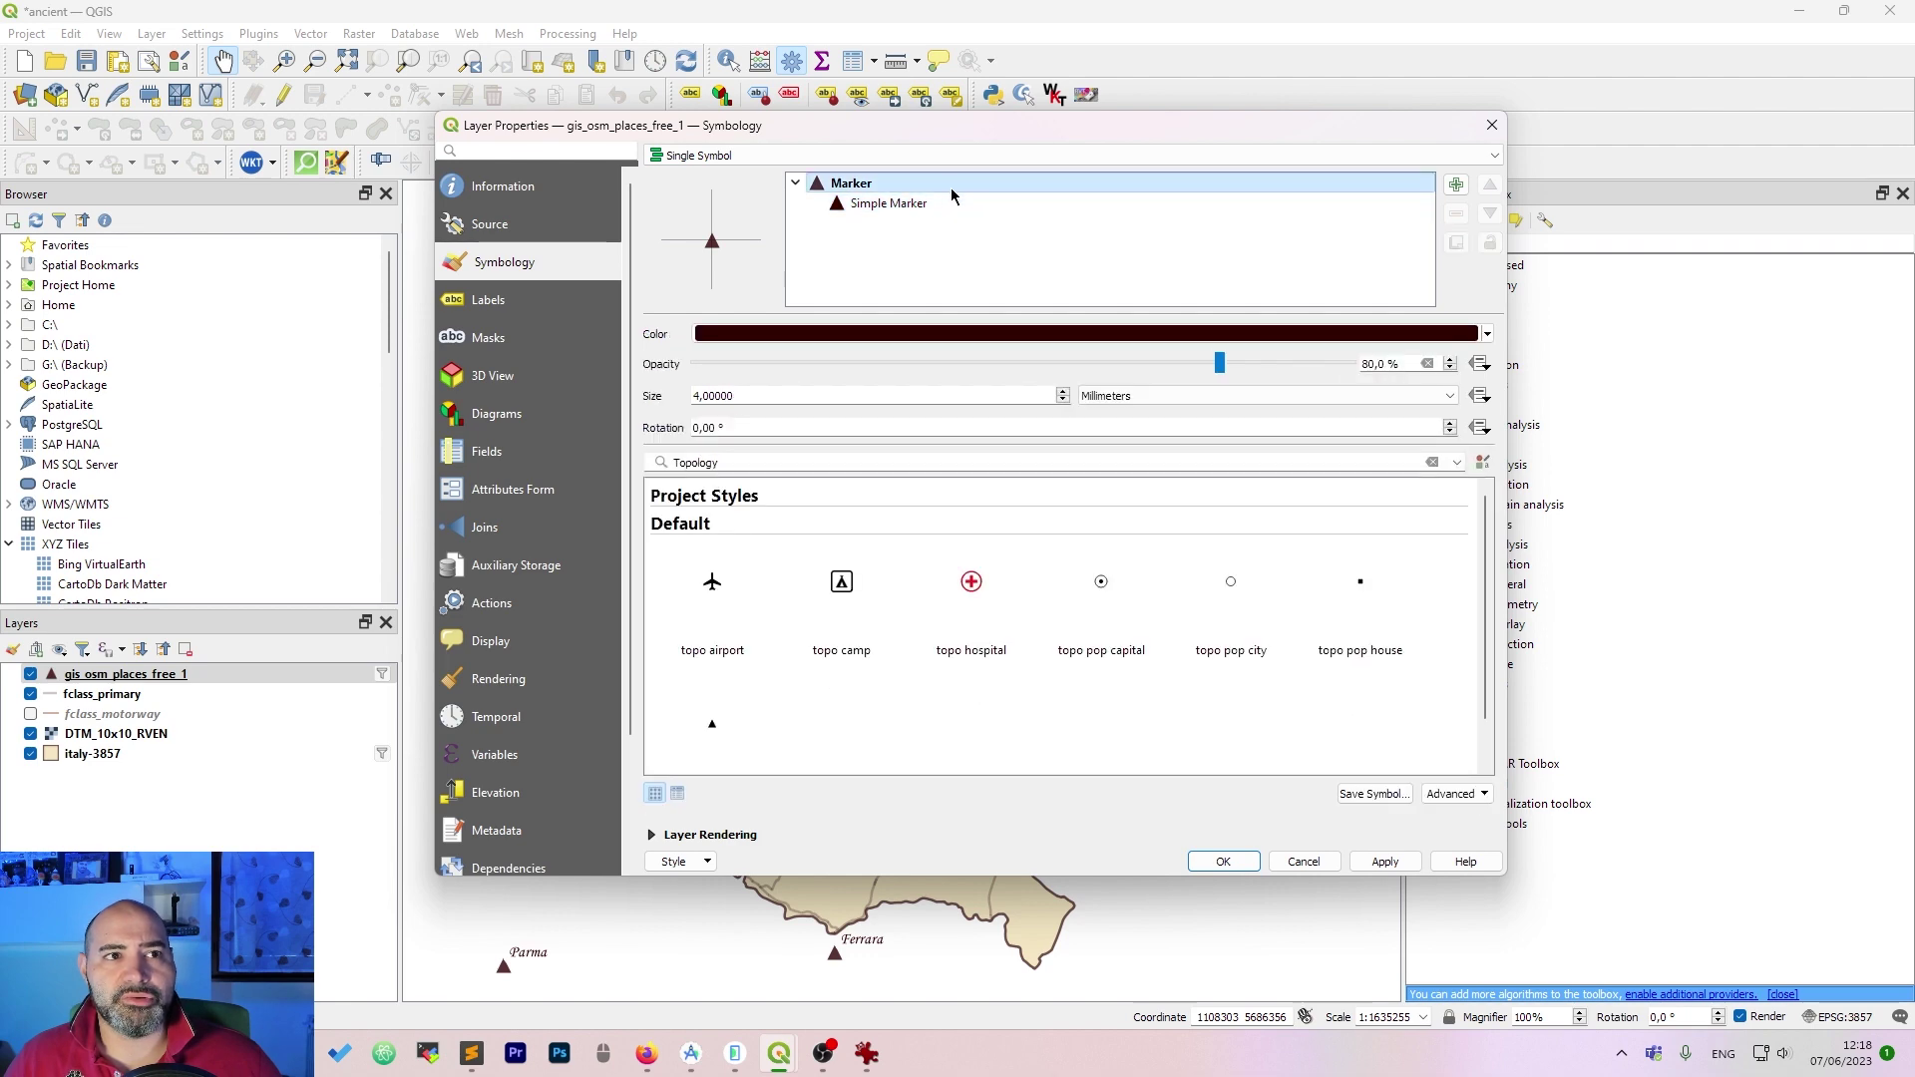
click(951, 203)
drag(942, 124, 794, 113)
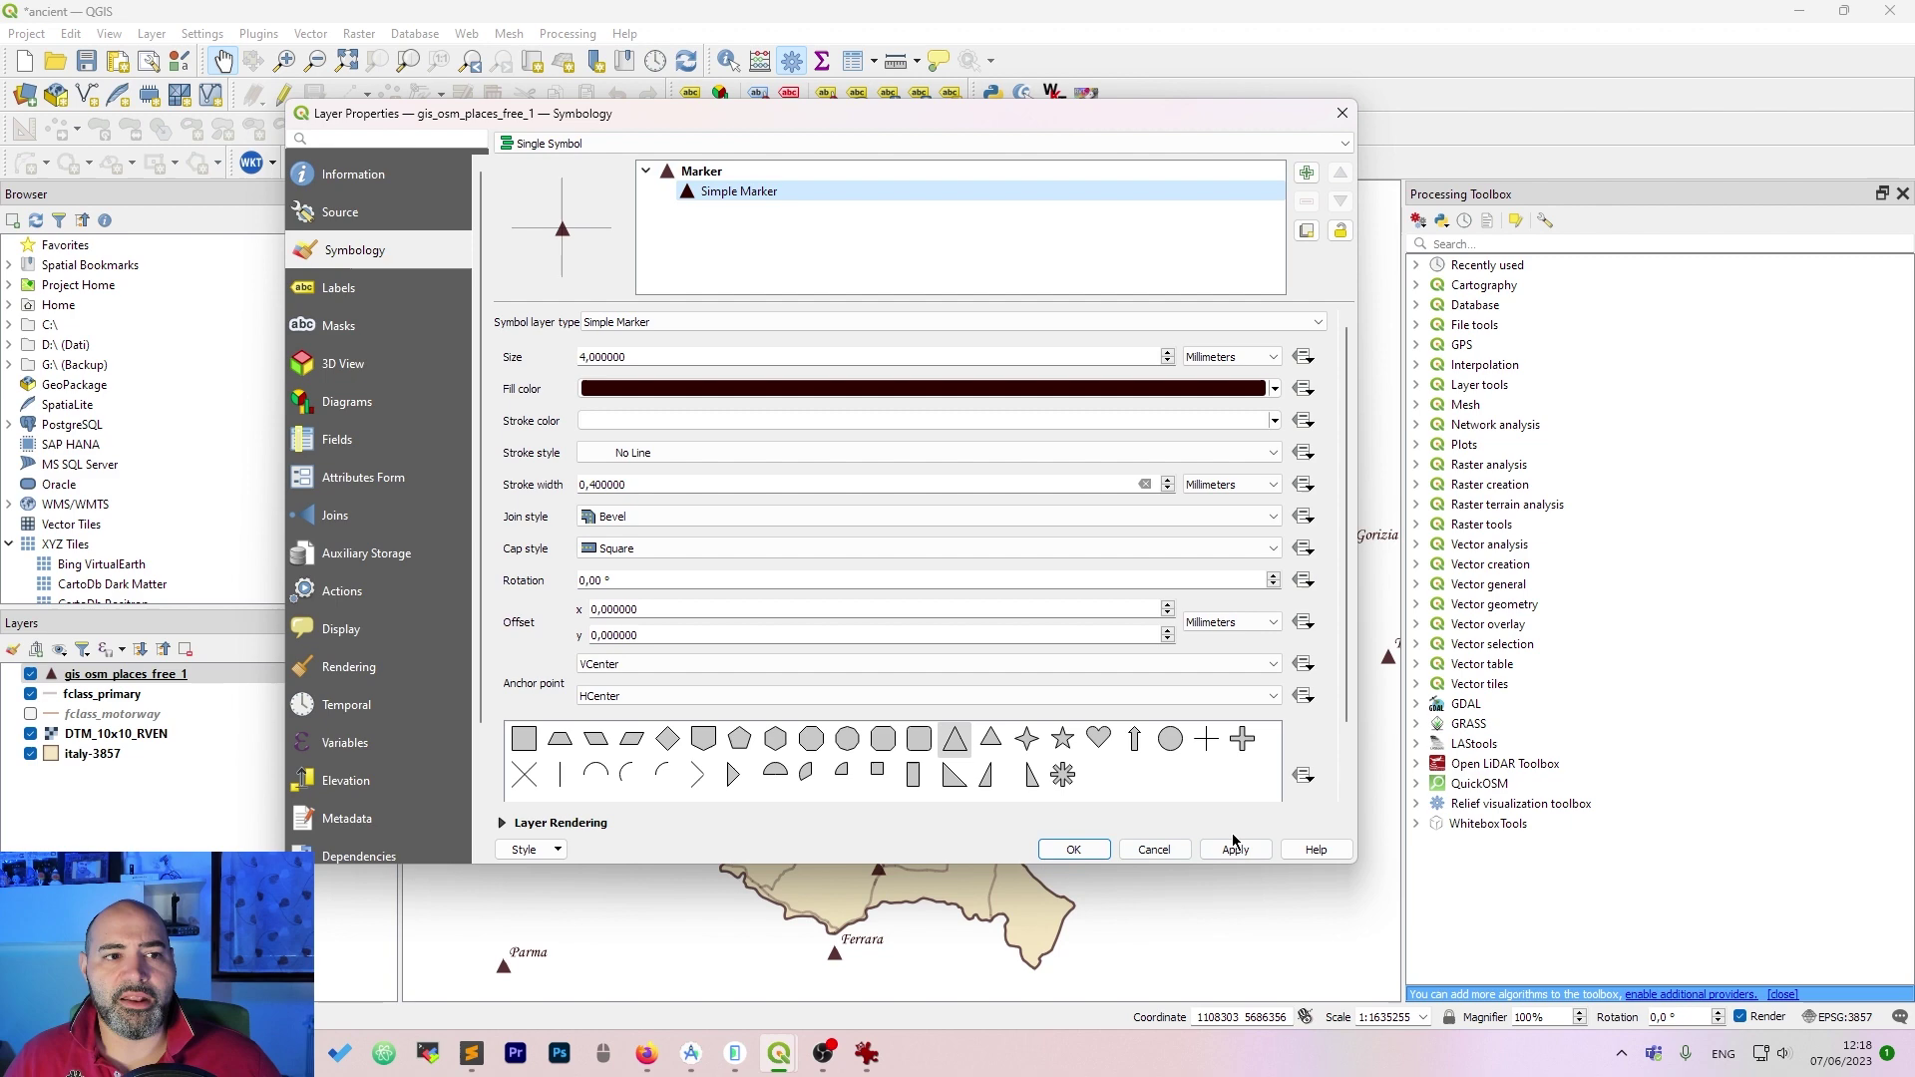
- Try pentagon place markers, then switch to 4 mm dark red diamonds with no outline
click(739, 738)
click(1237, 850)
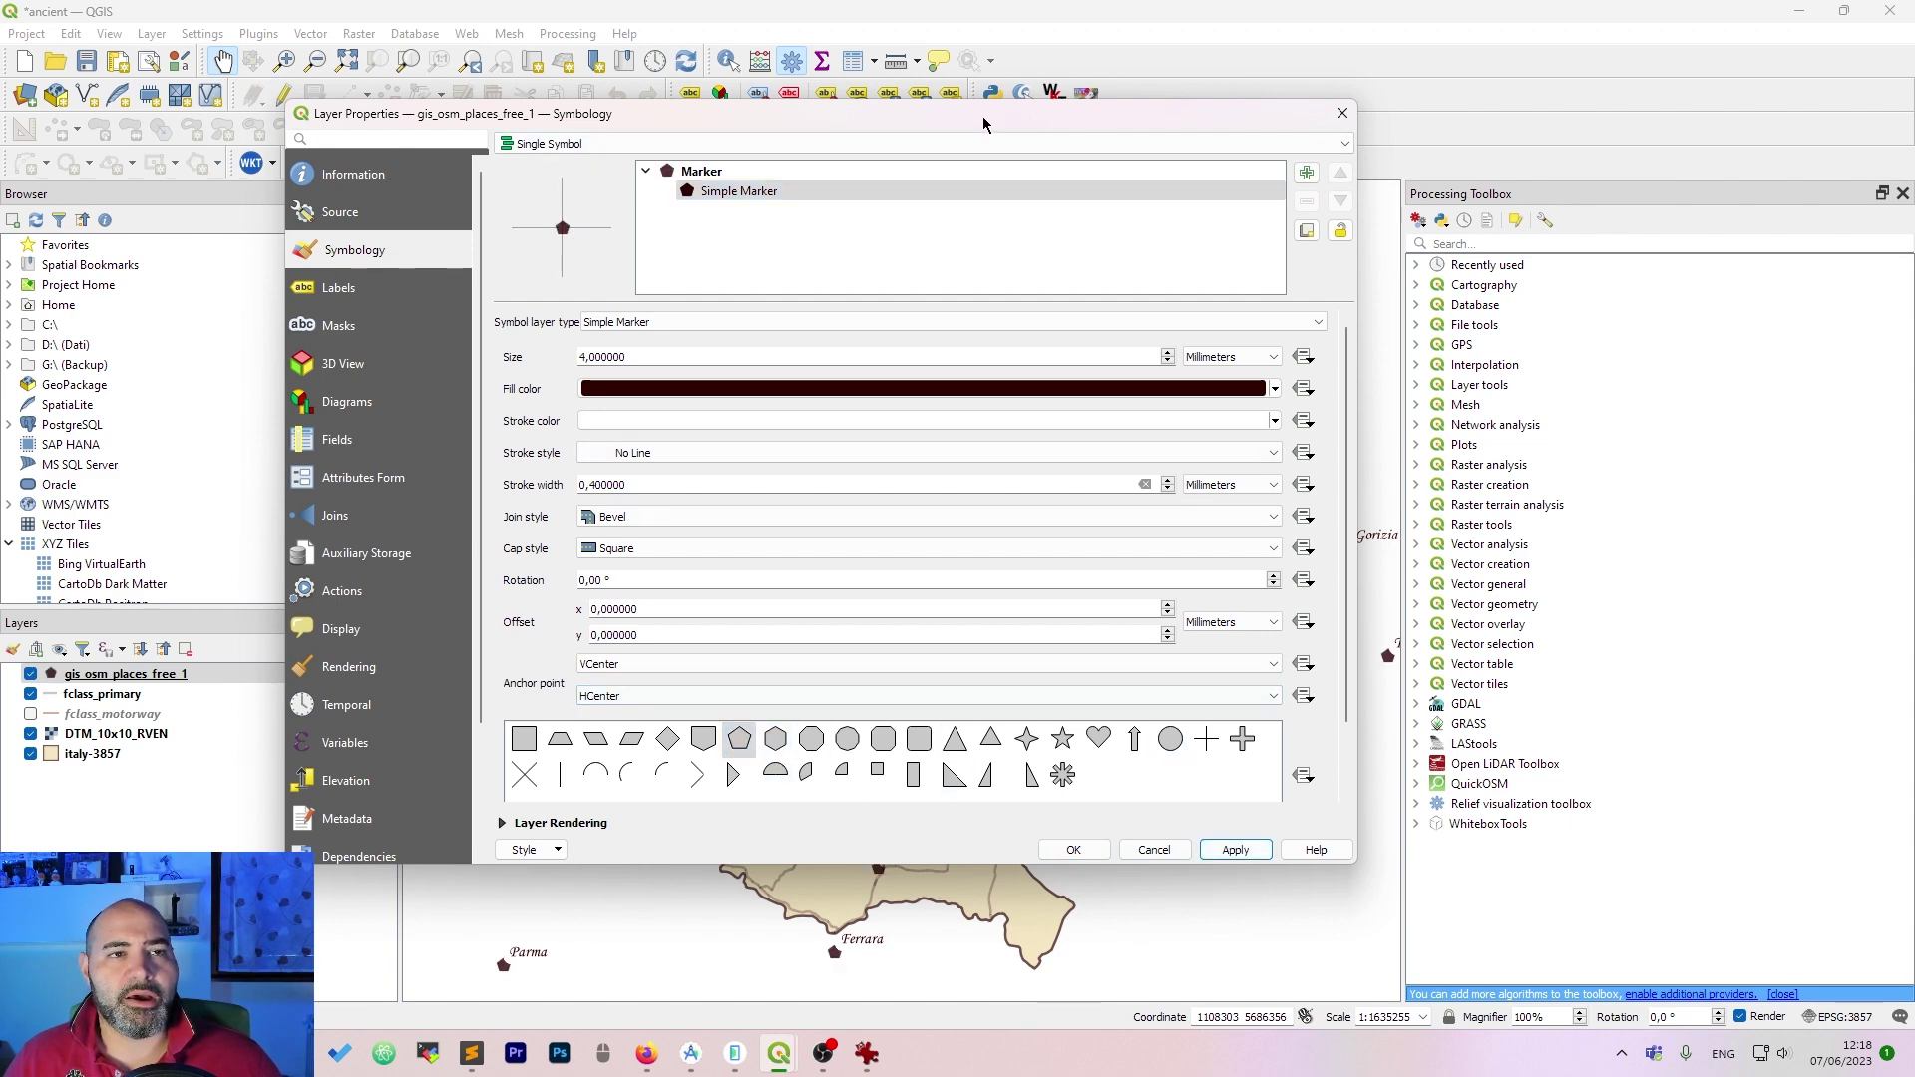
mouse_move(983, 123)
mouse_down()
mouse_move(748, 1042)
mouse_move(777, 936)
mouse_move(993, 658)
mouse_move(1053, 134)
mouse_move(1043, 150)
mouse_up()
click(733, 772)
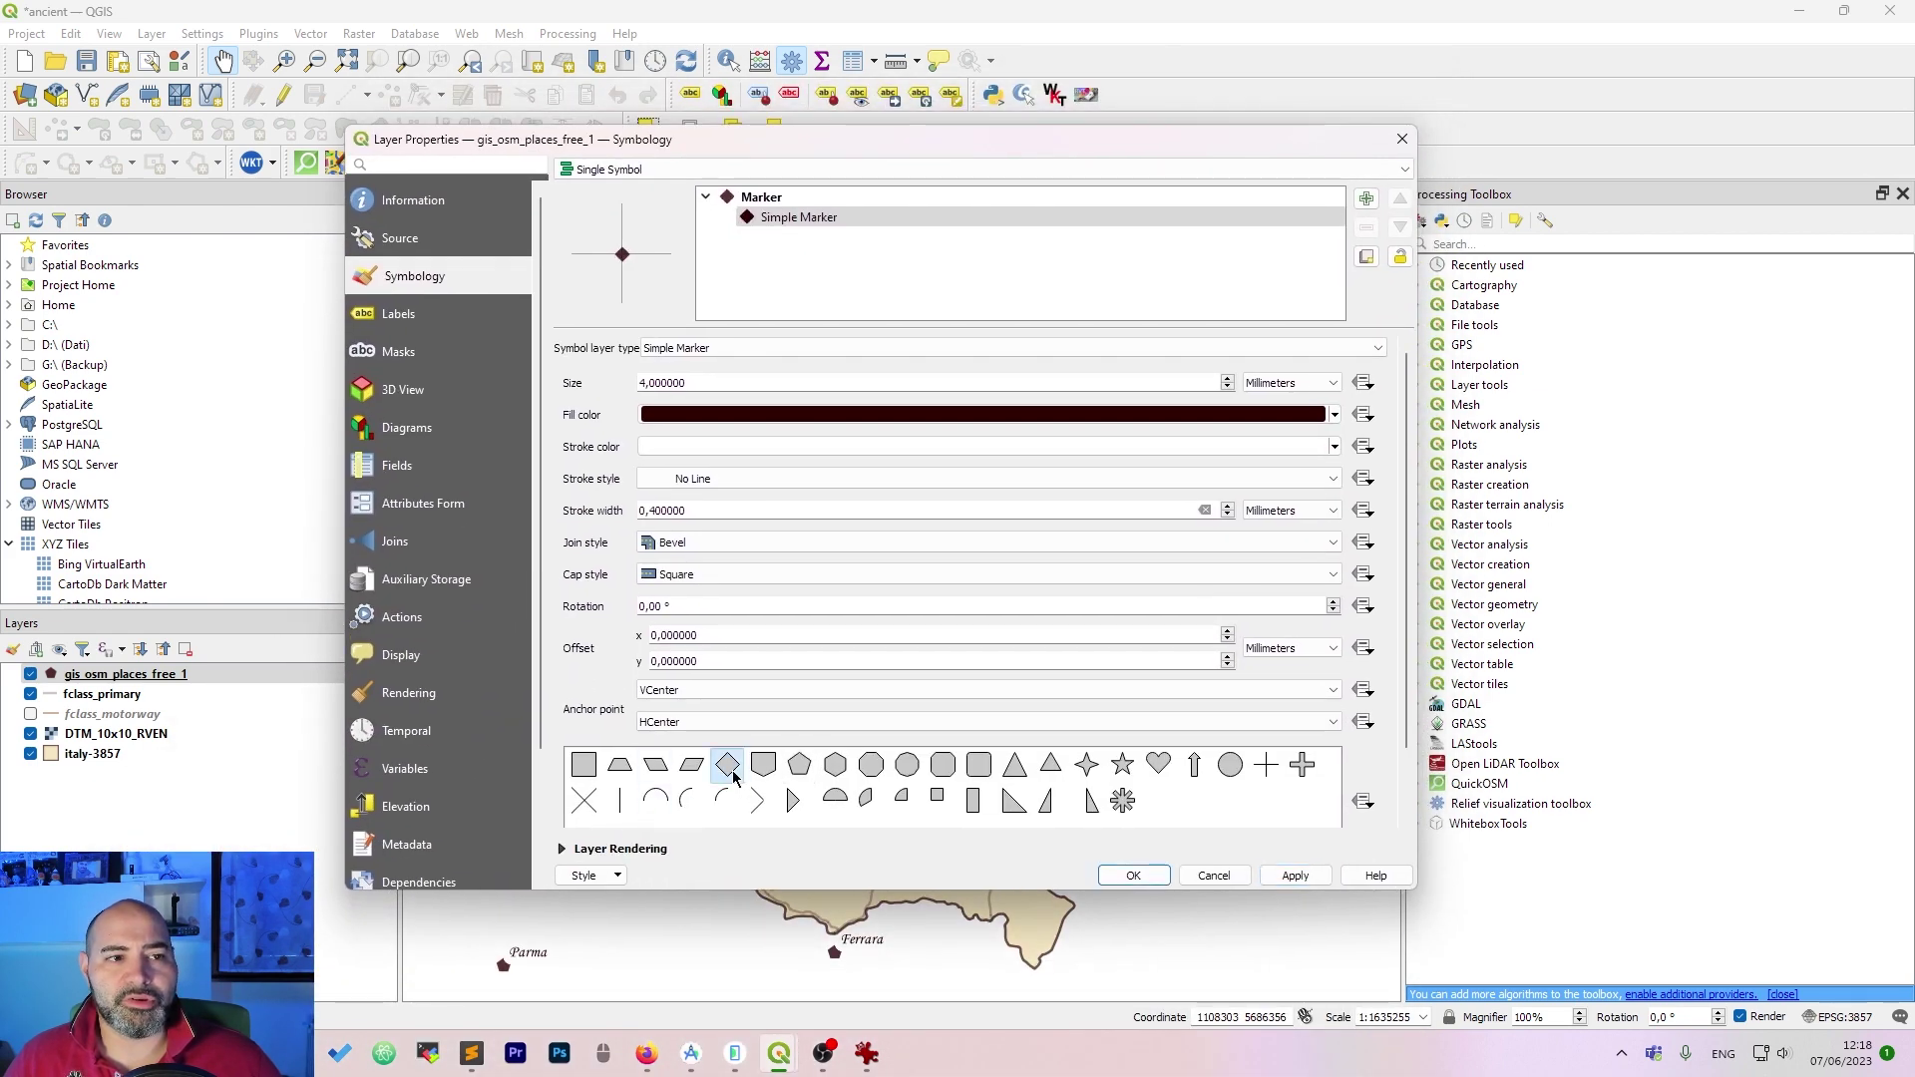
click(1280, 880)
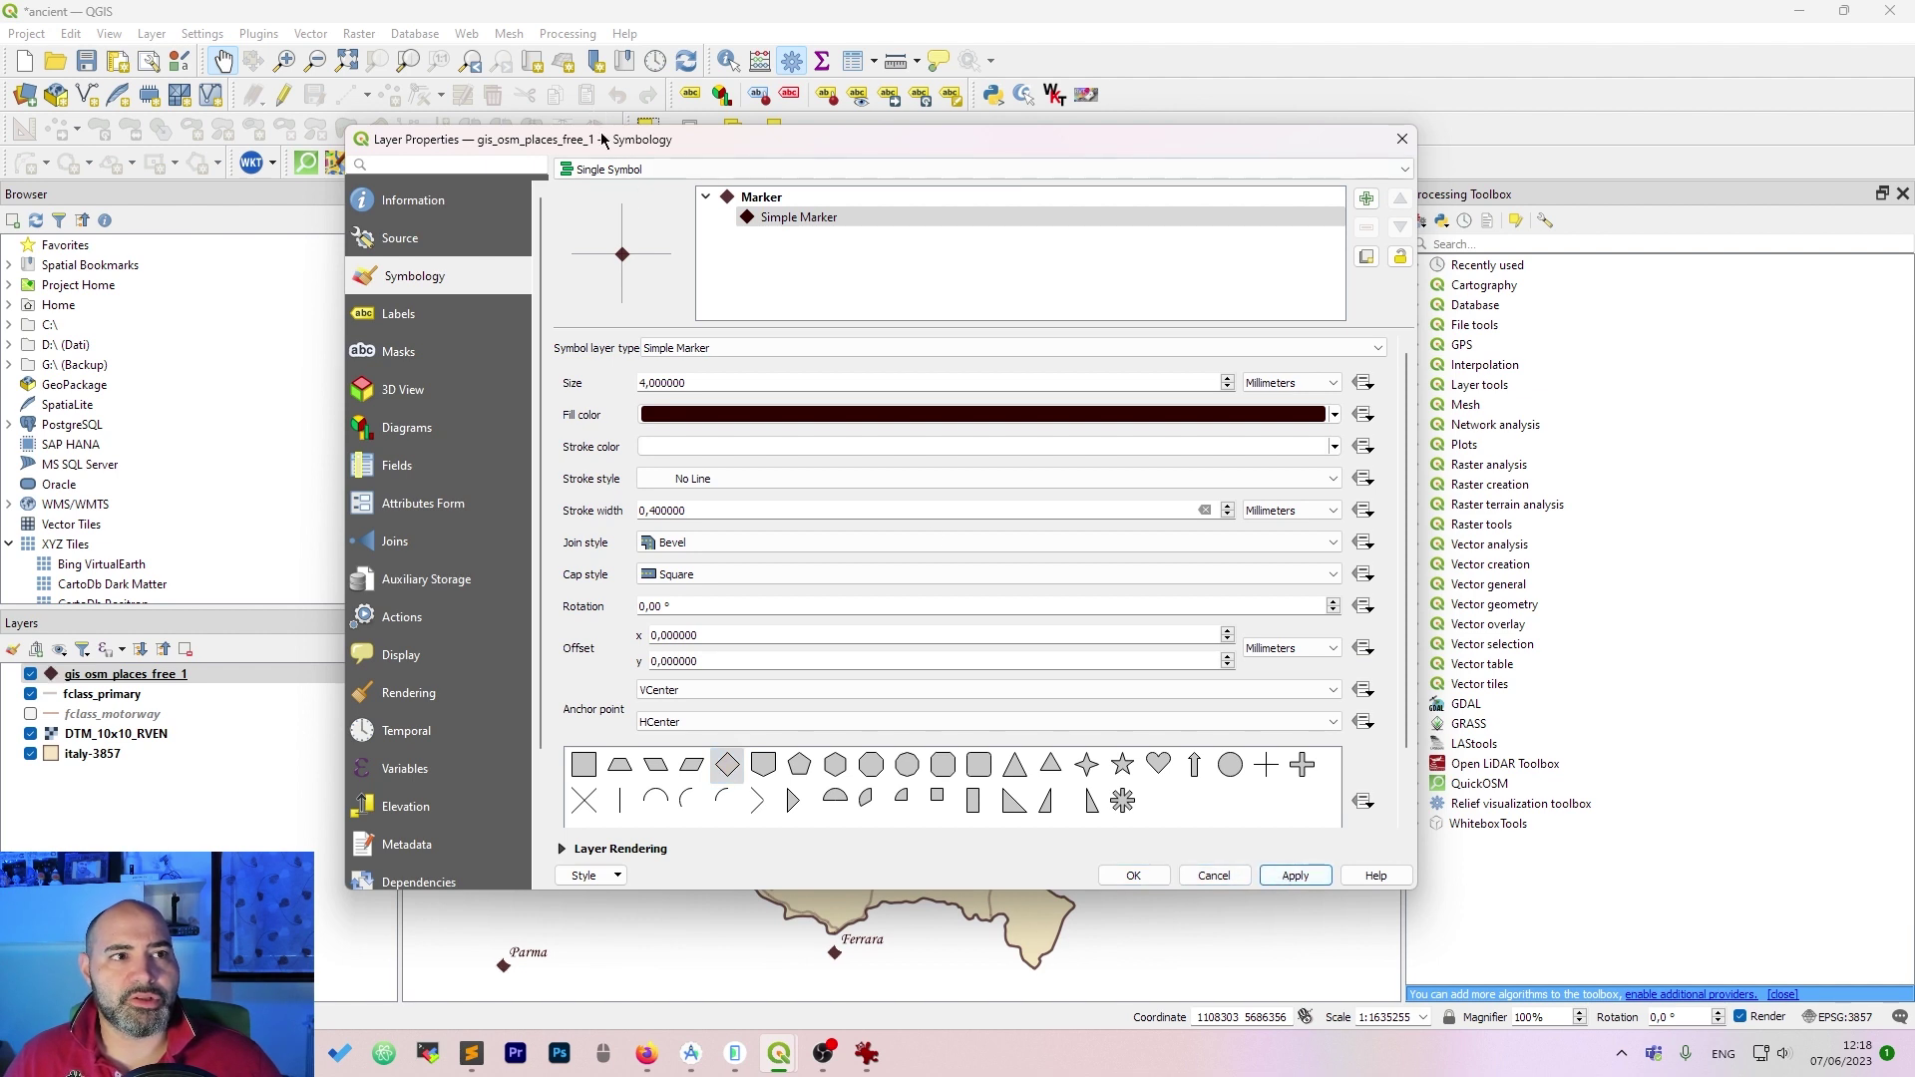
drag(1063, 130, 1094, 141)
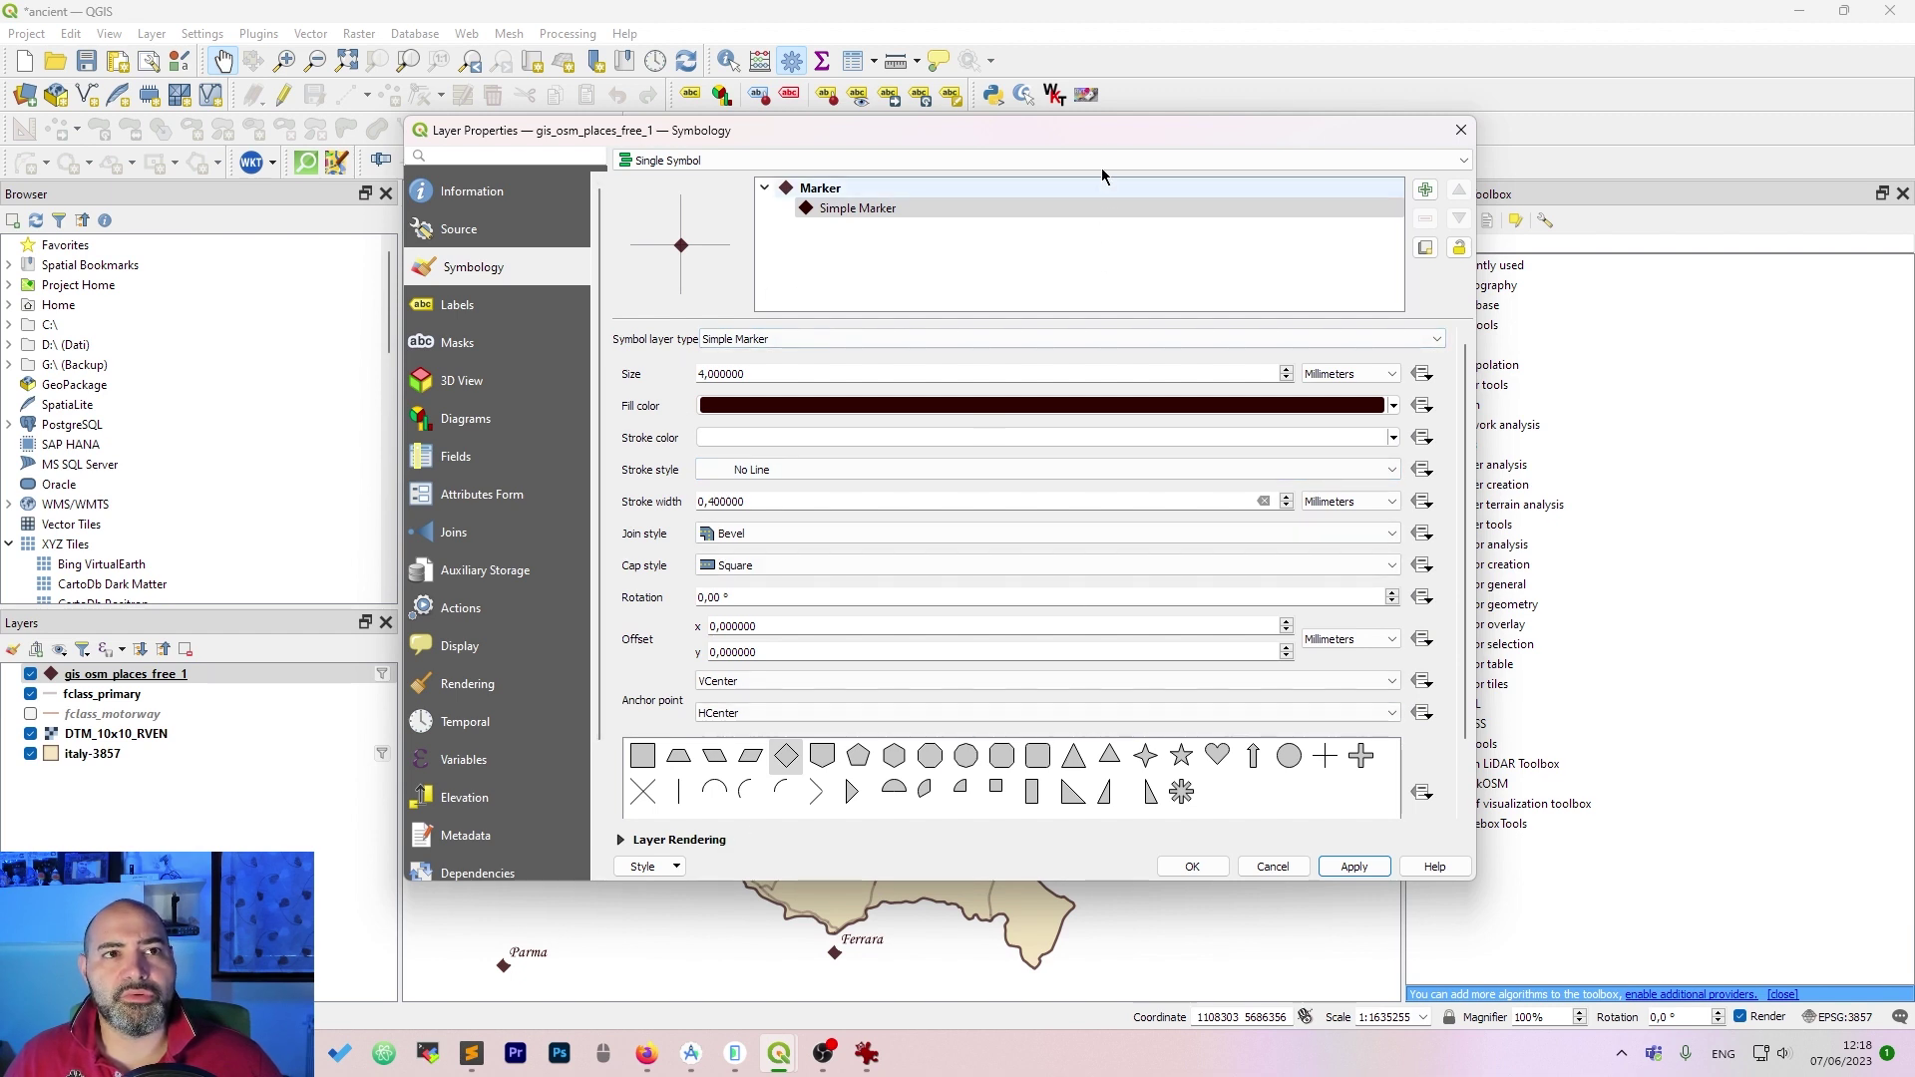
drag(1107, 137, 1001, 138)
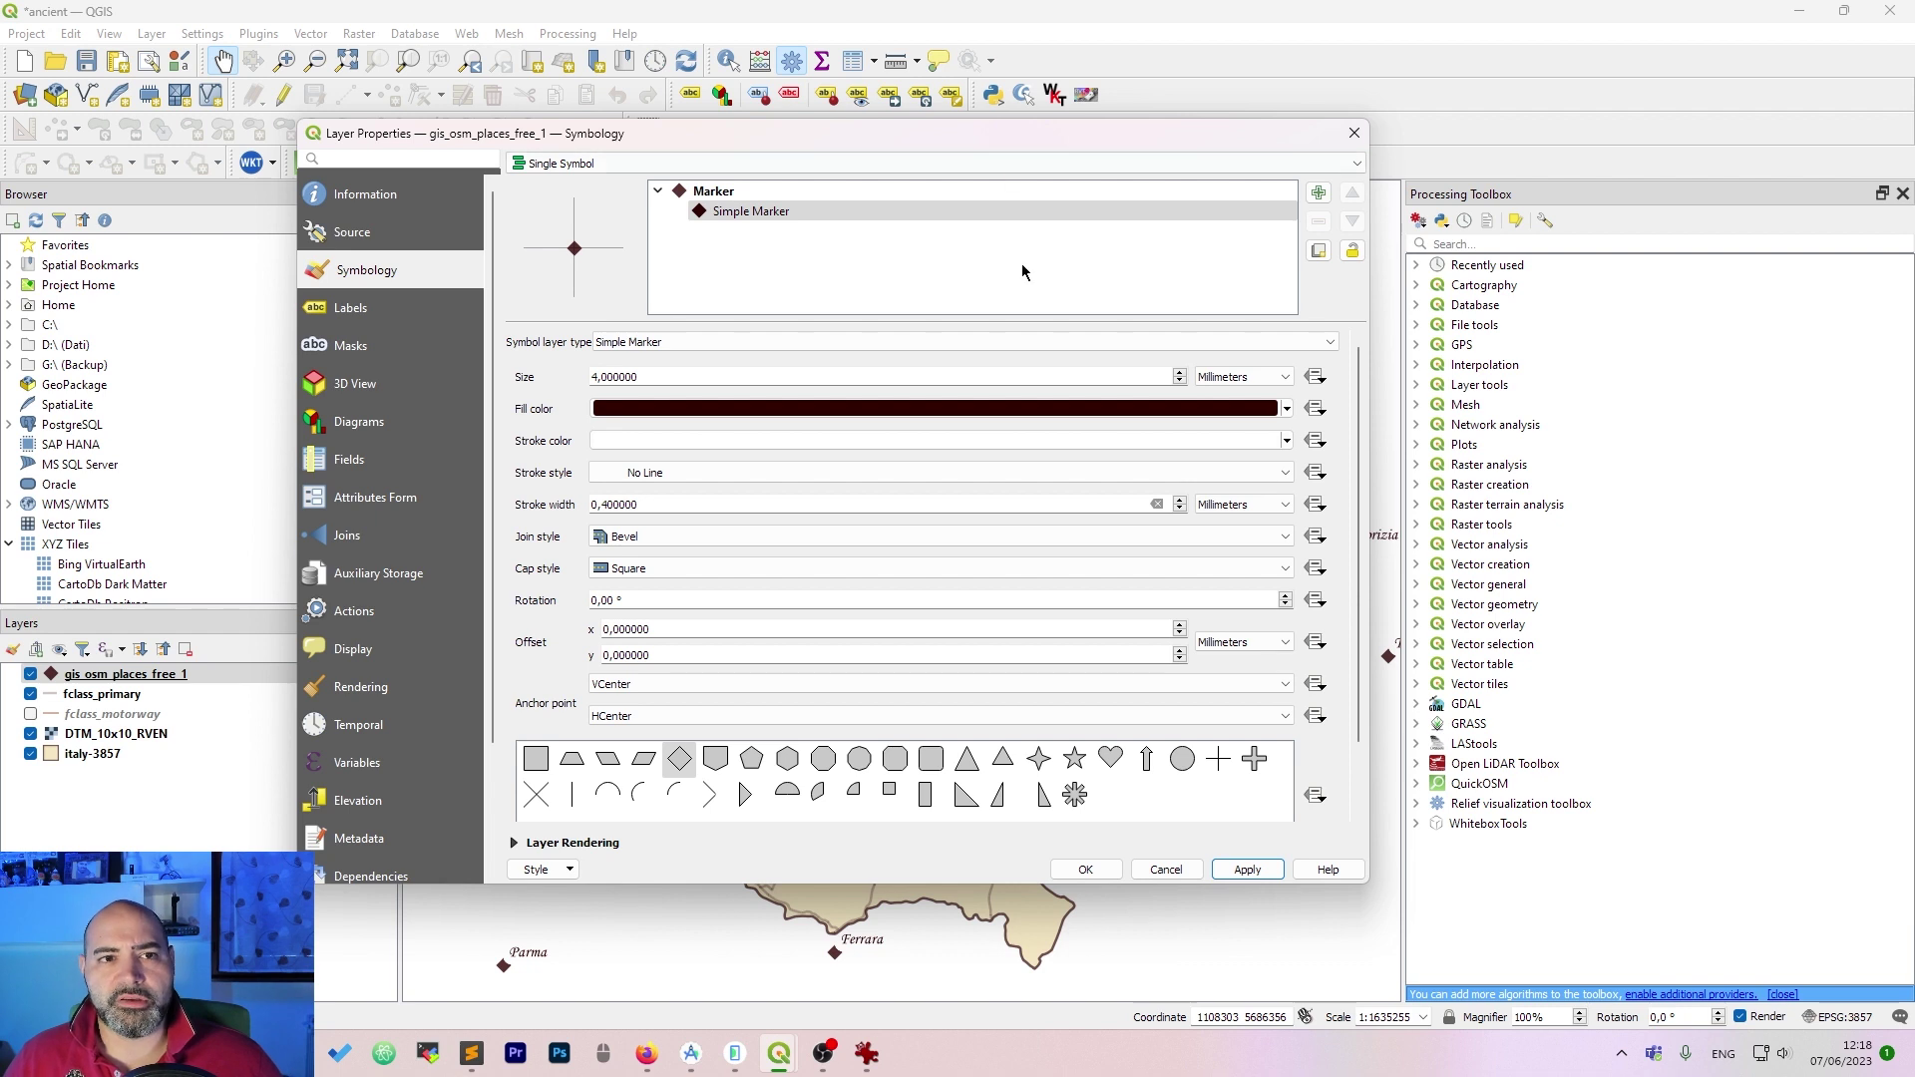
- Set the place labels to dark red 12 pt Monotype Corsiva and confirm the mask is enabled
click(398, 317)
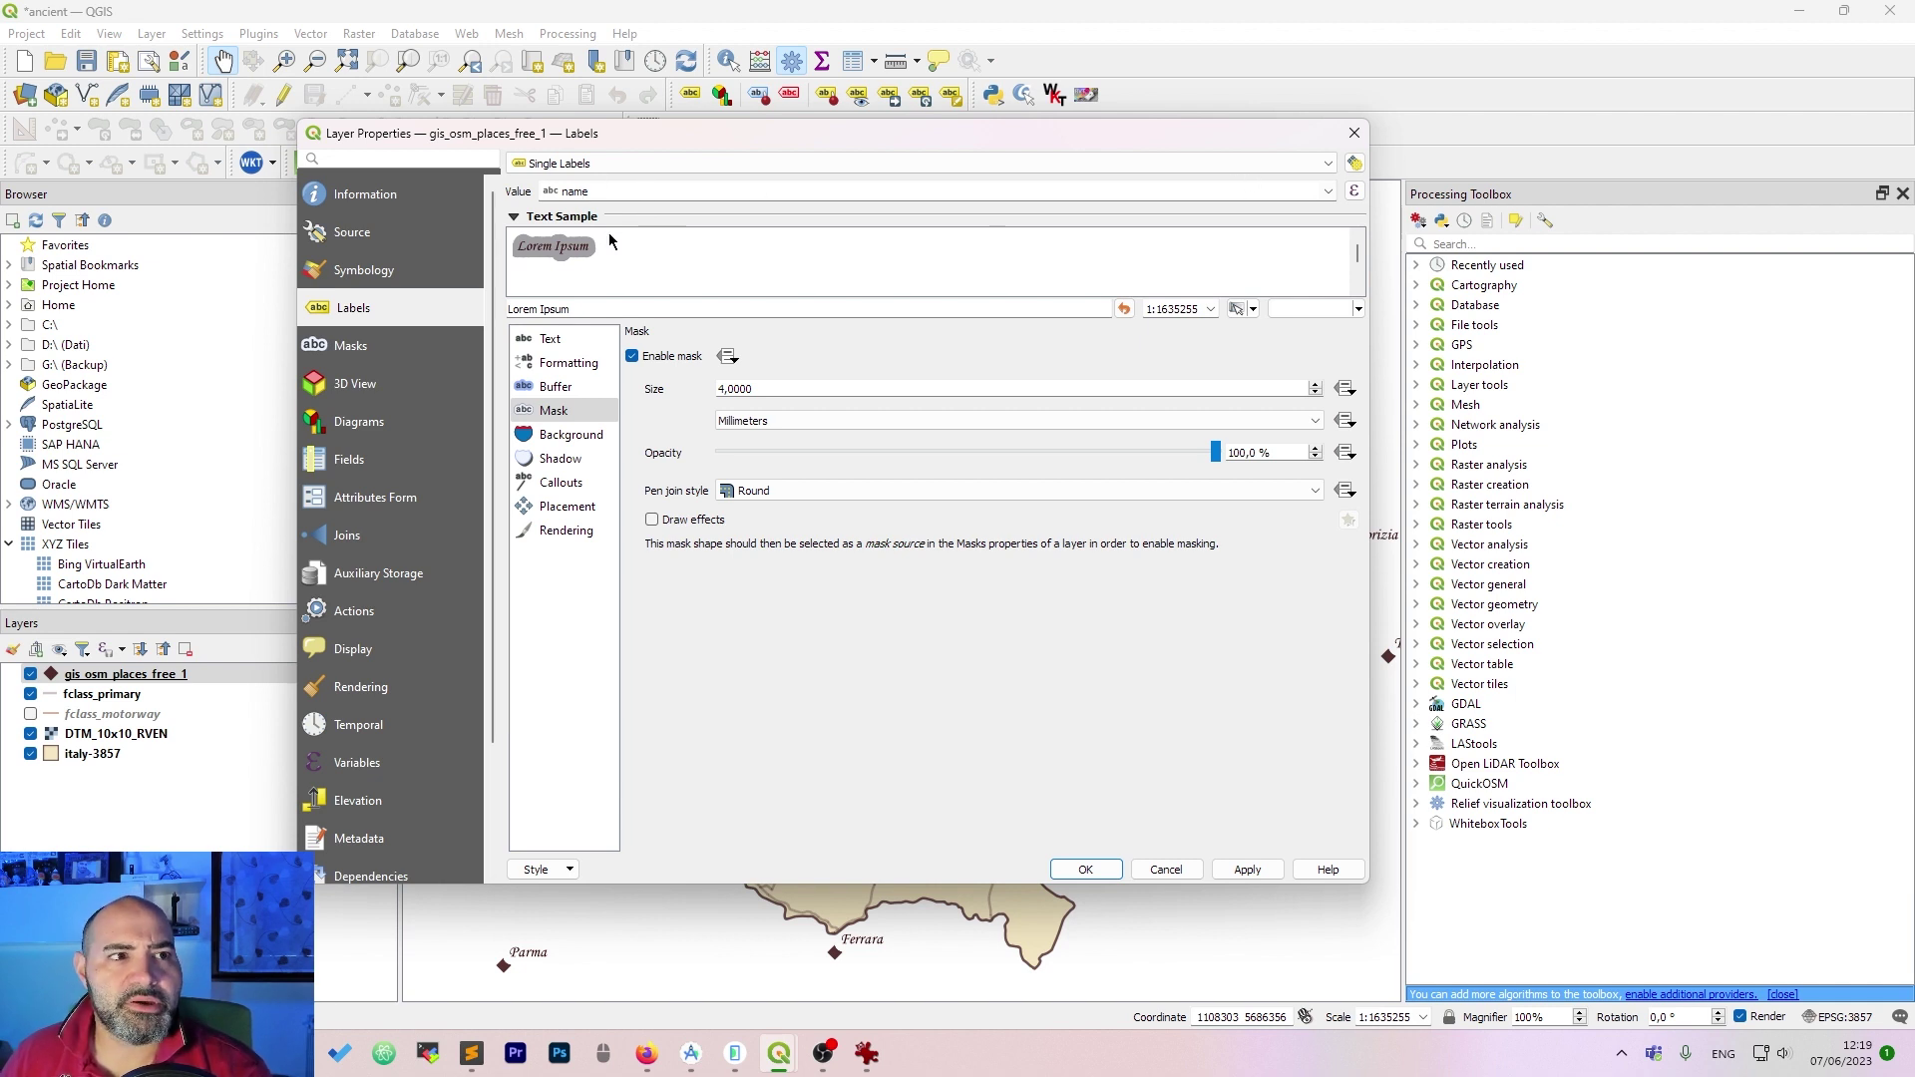
click(549, 340)
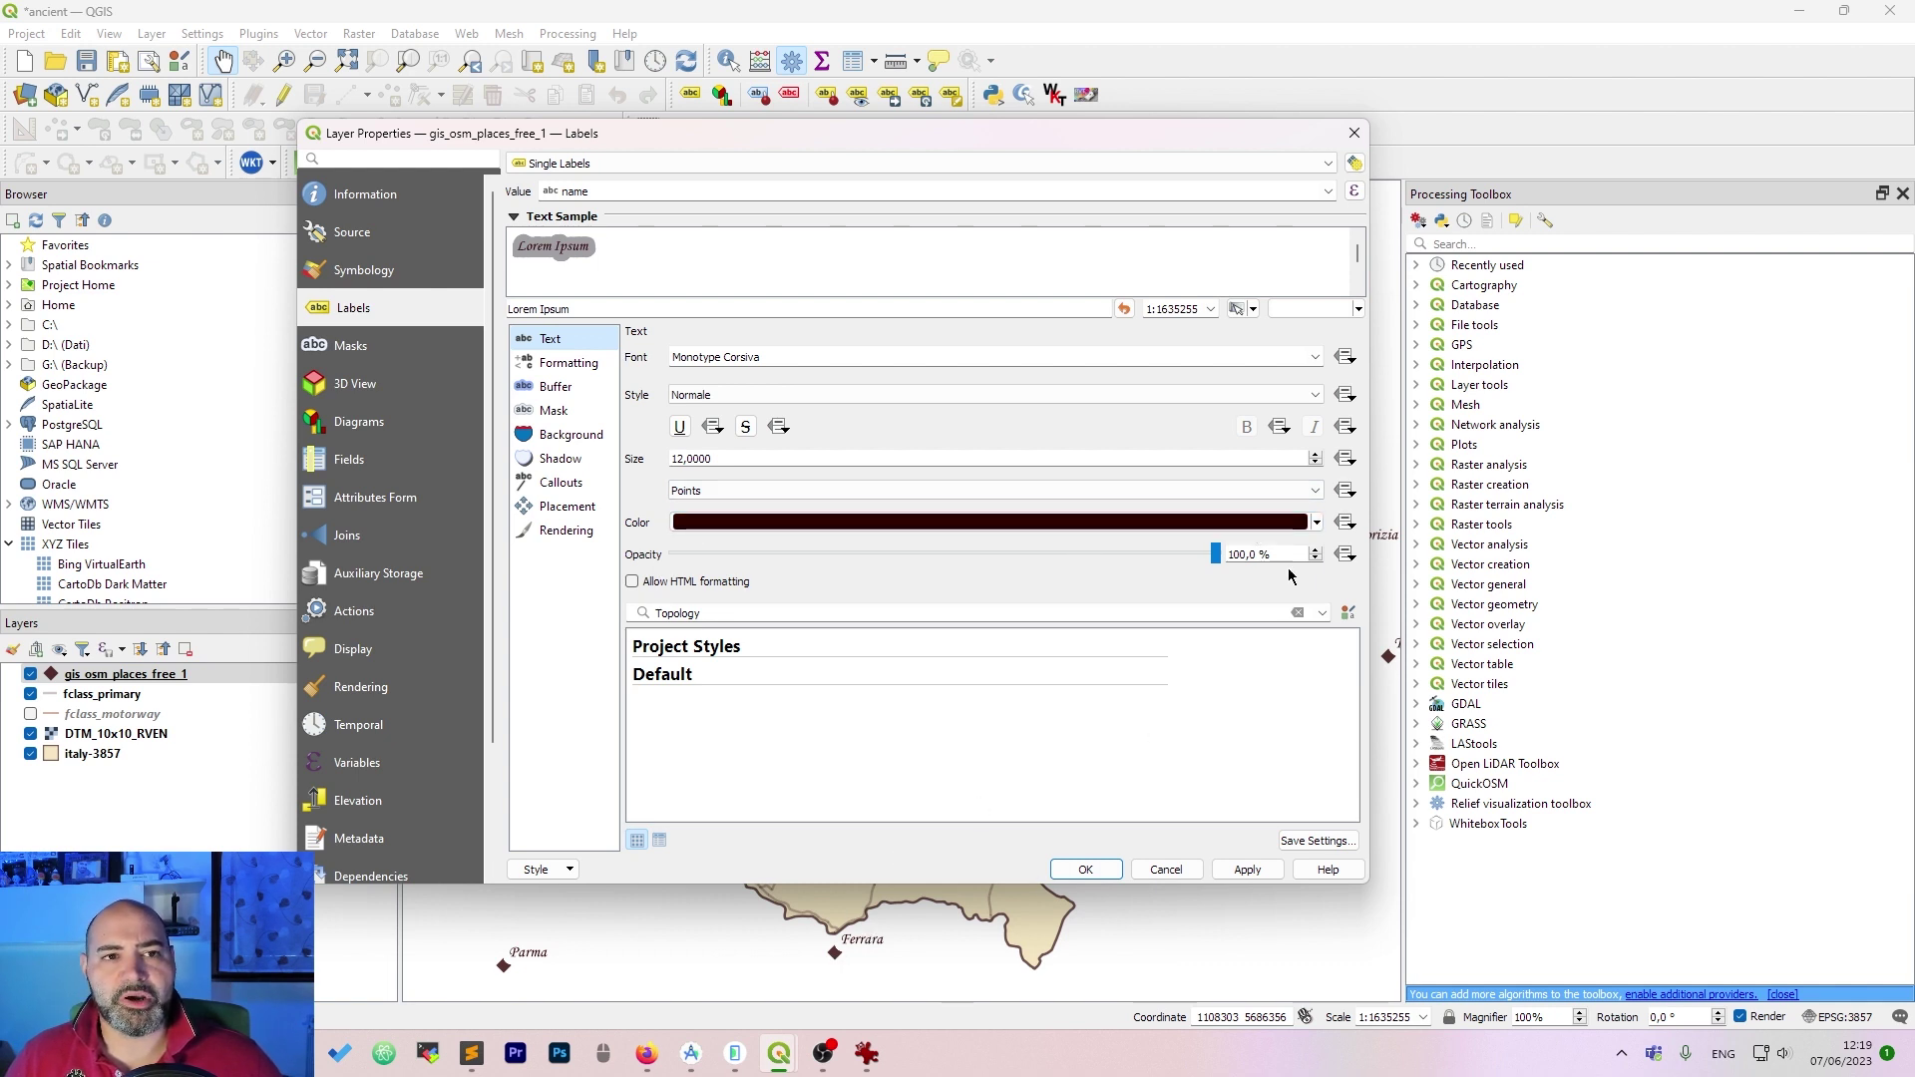
click(569, 363)
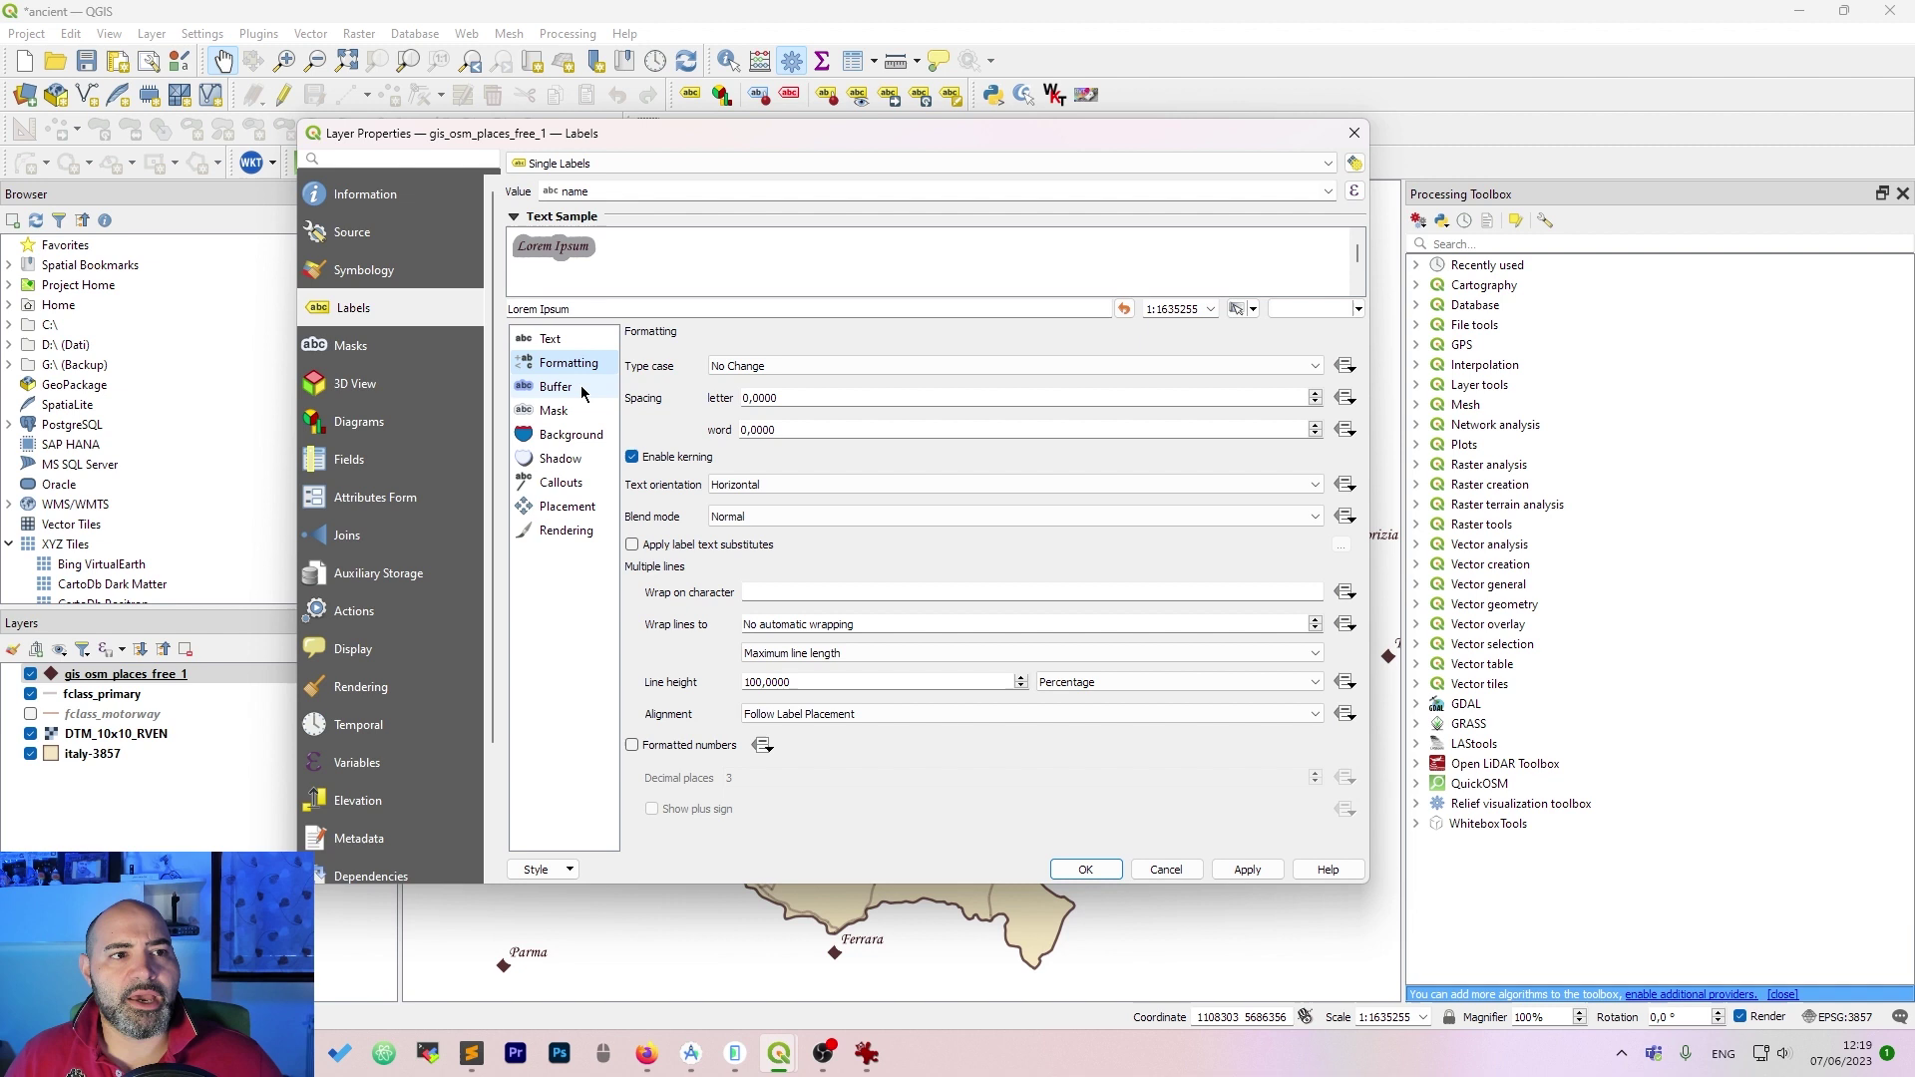
click(584, 388)
click(554, 410)
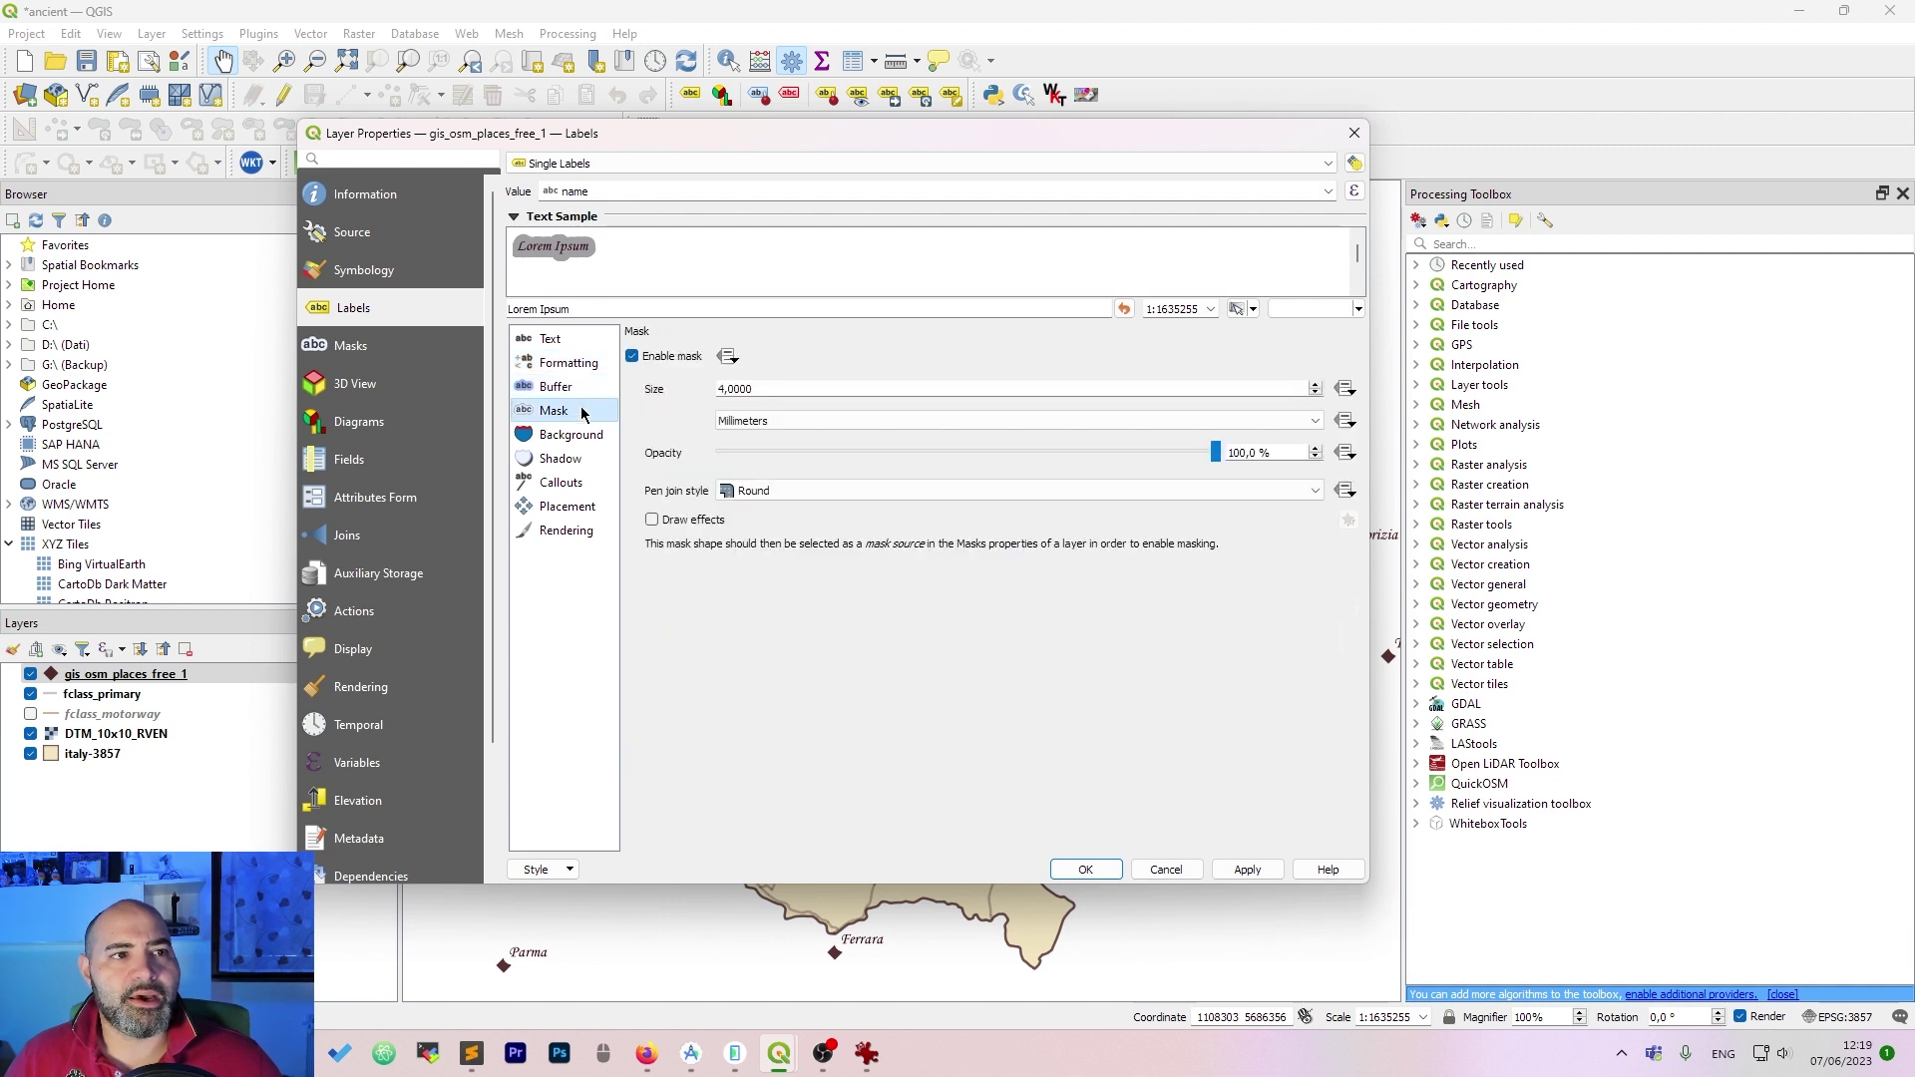
click(633, 356)
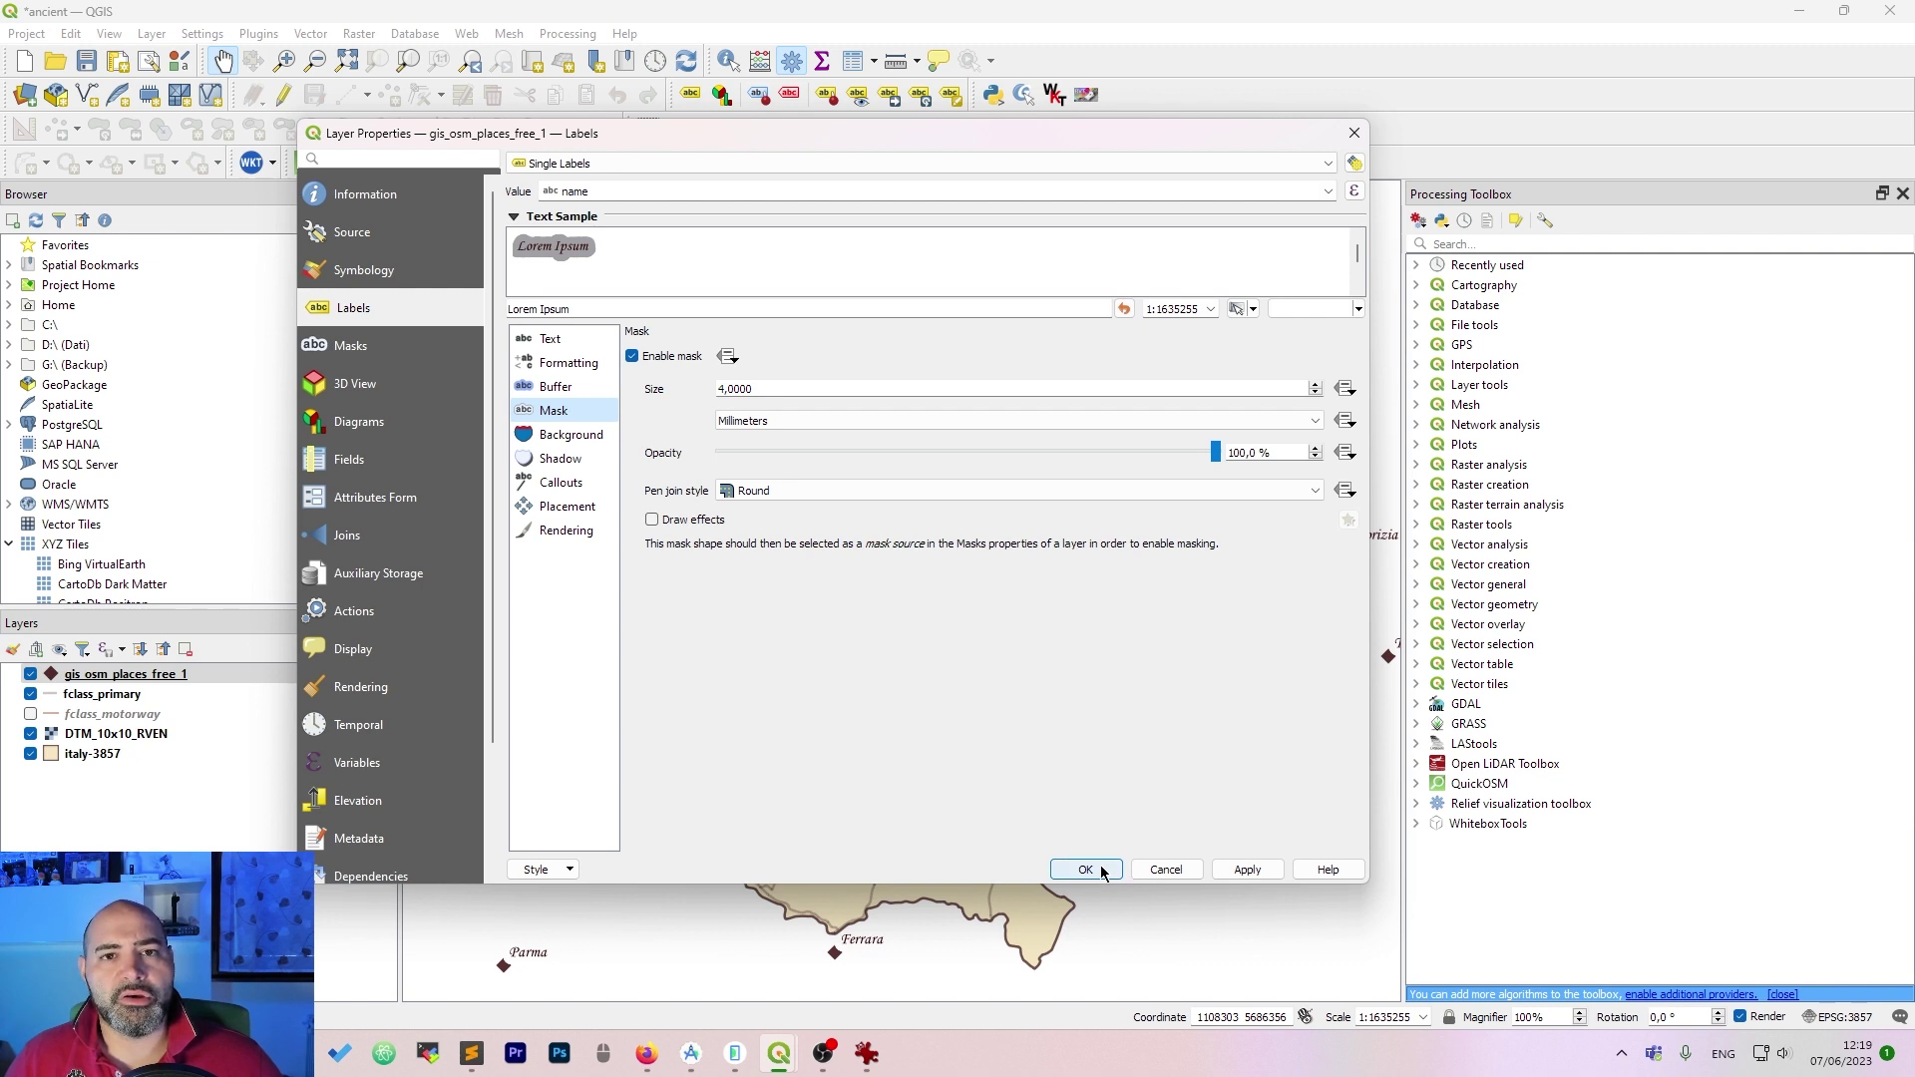
- Review the shadow, background, callout, placement and rendering label settings, then apply with OK
click(561, 459)
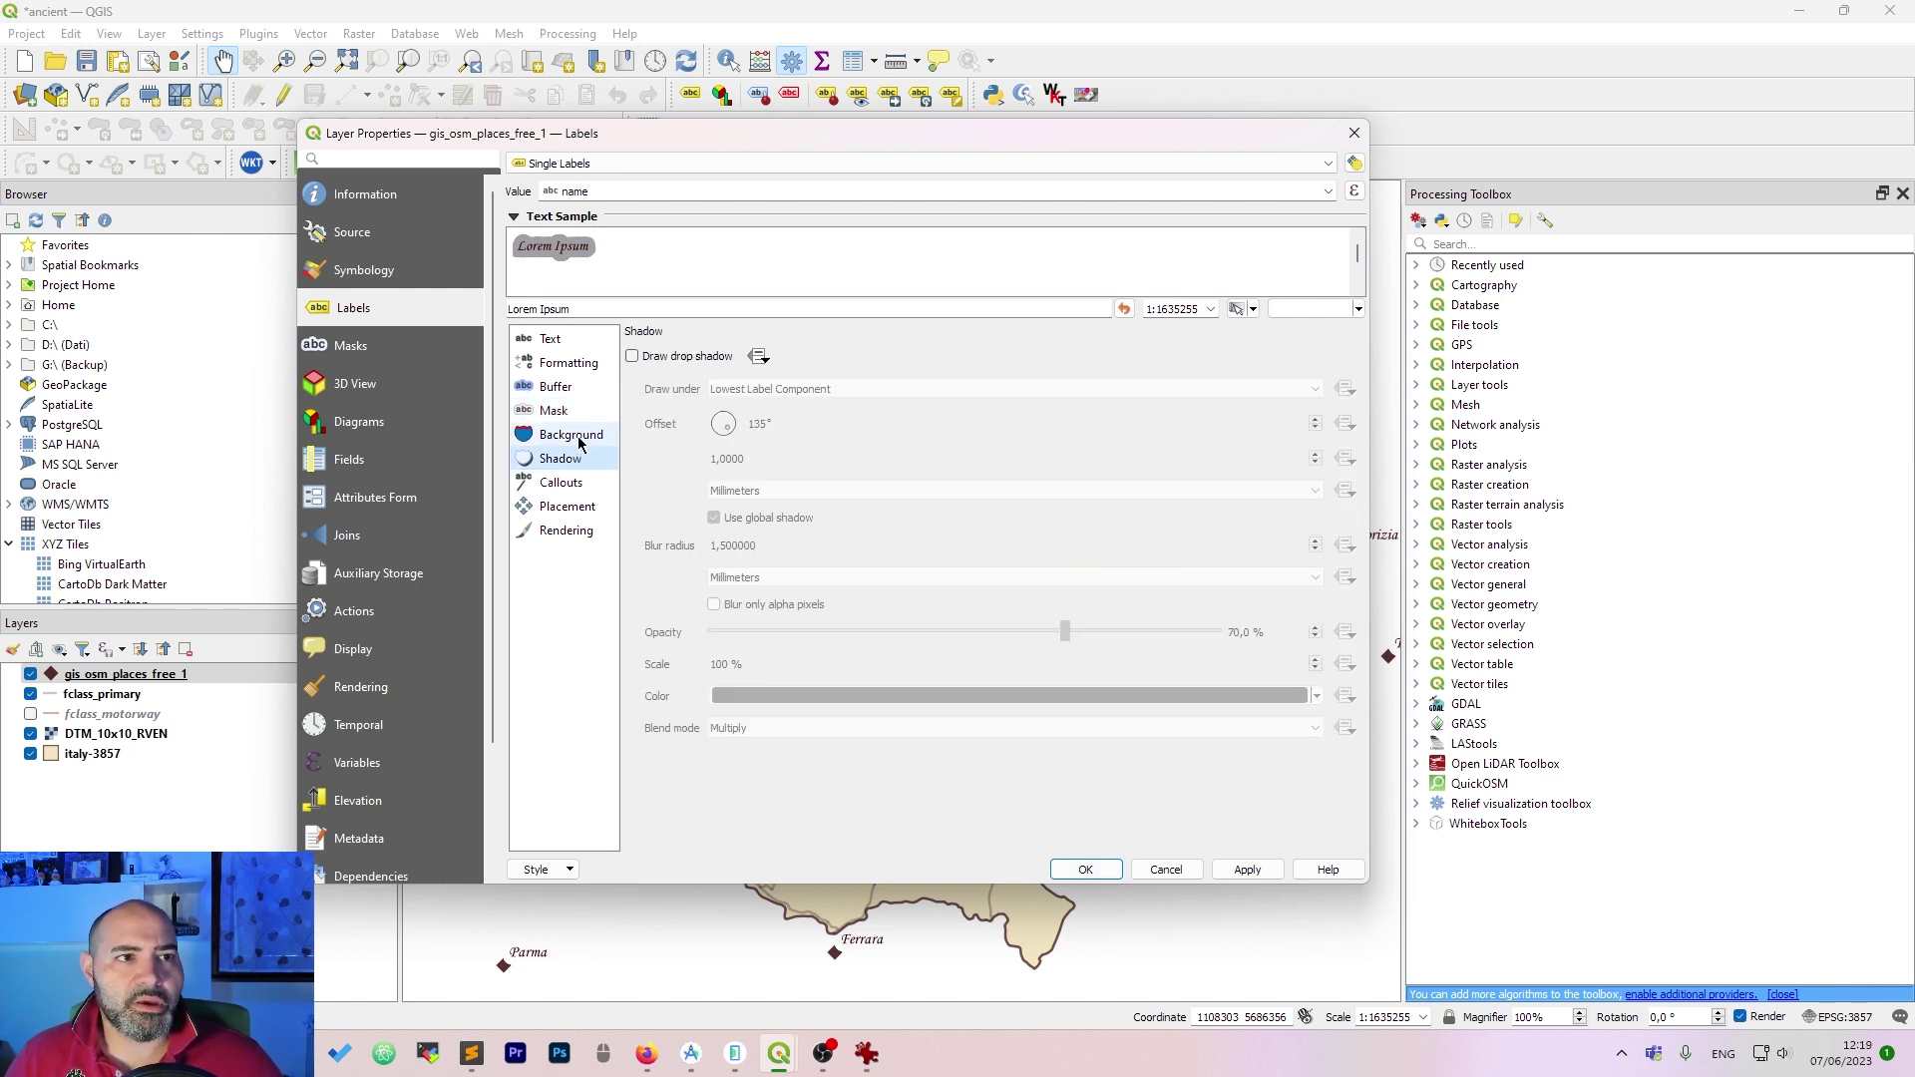
click(574, 440)
click(574, 482)
click(575, 507)
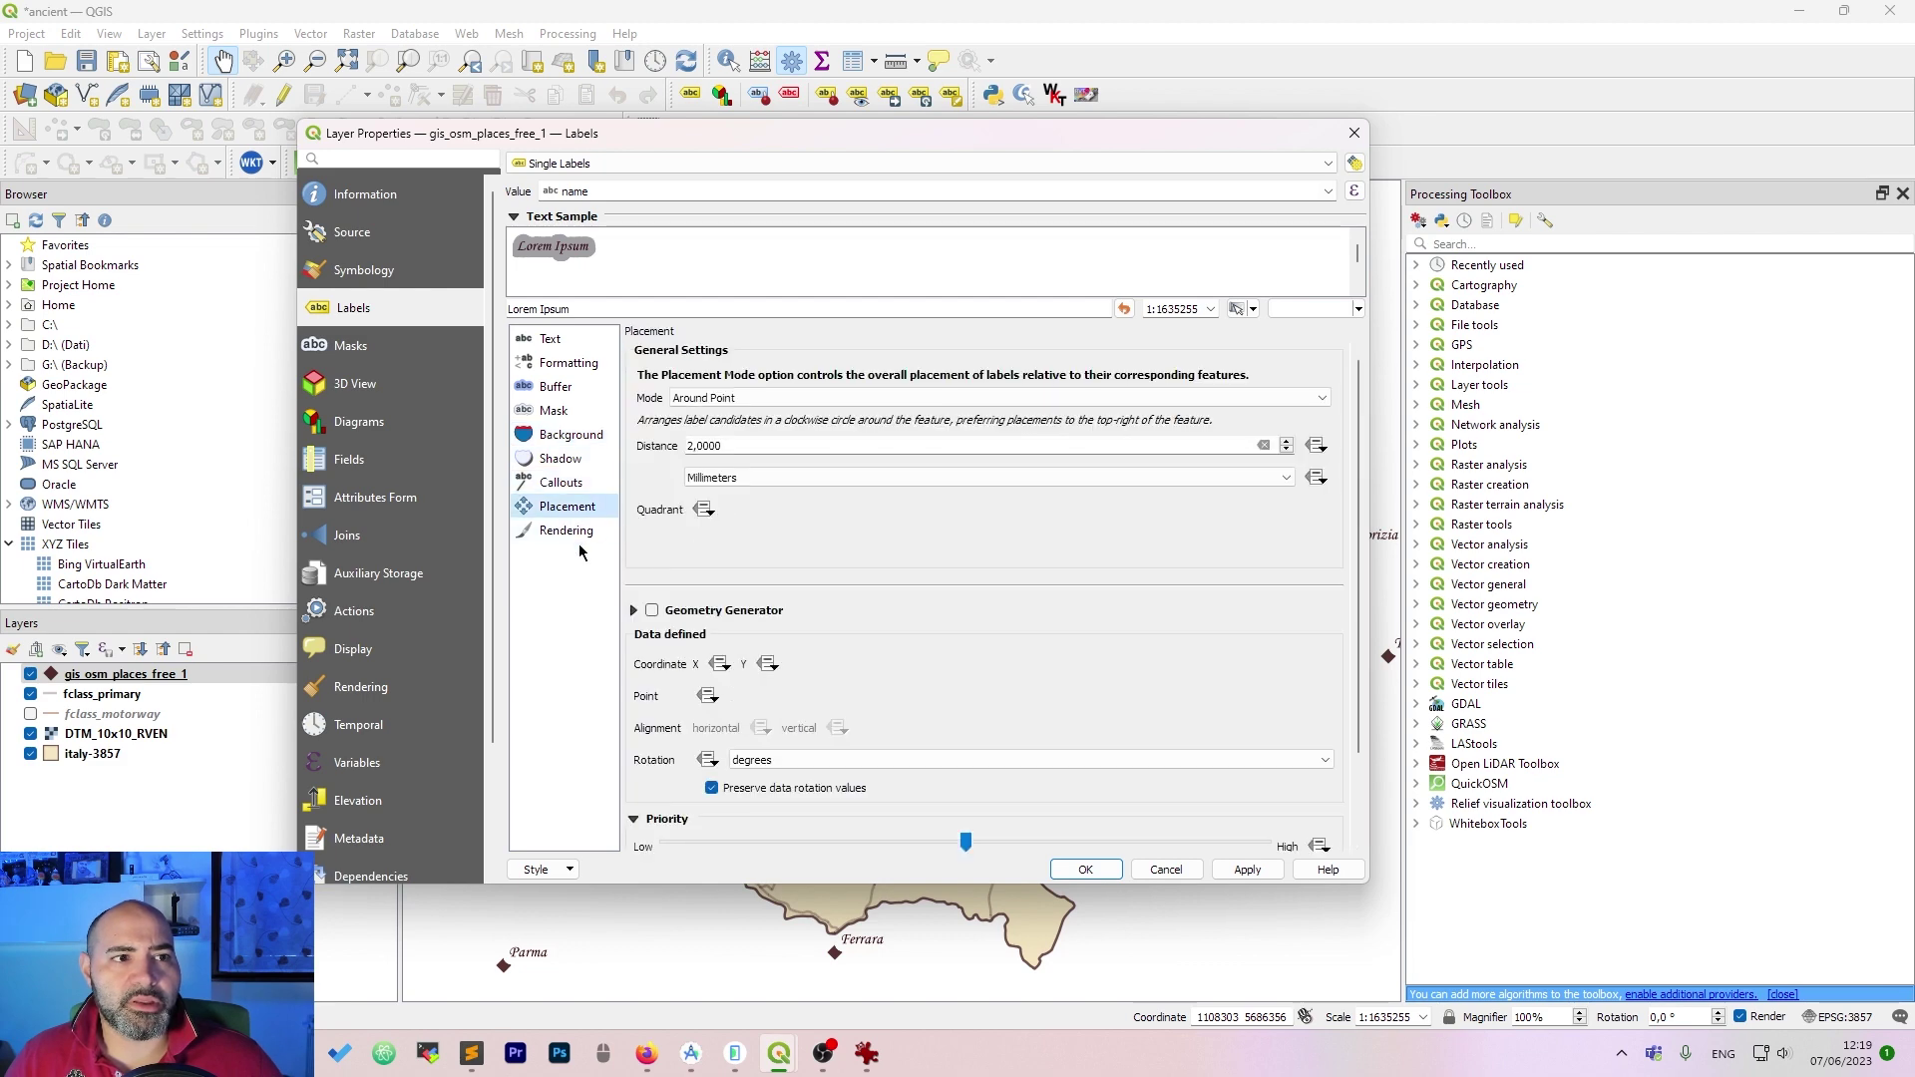
click(576, 531)
click(590, 342)
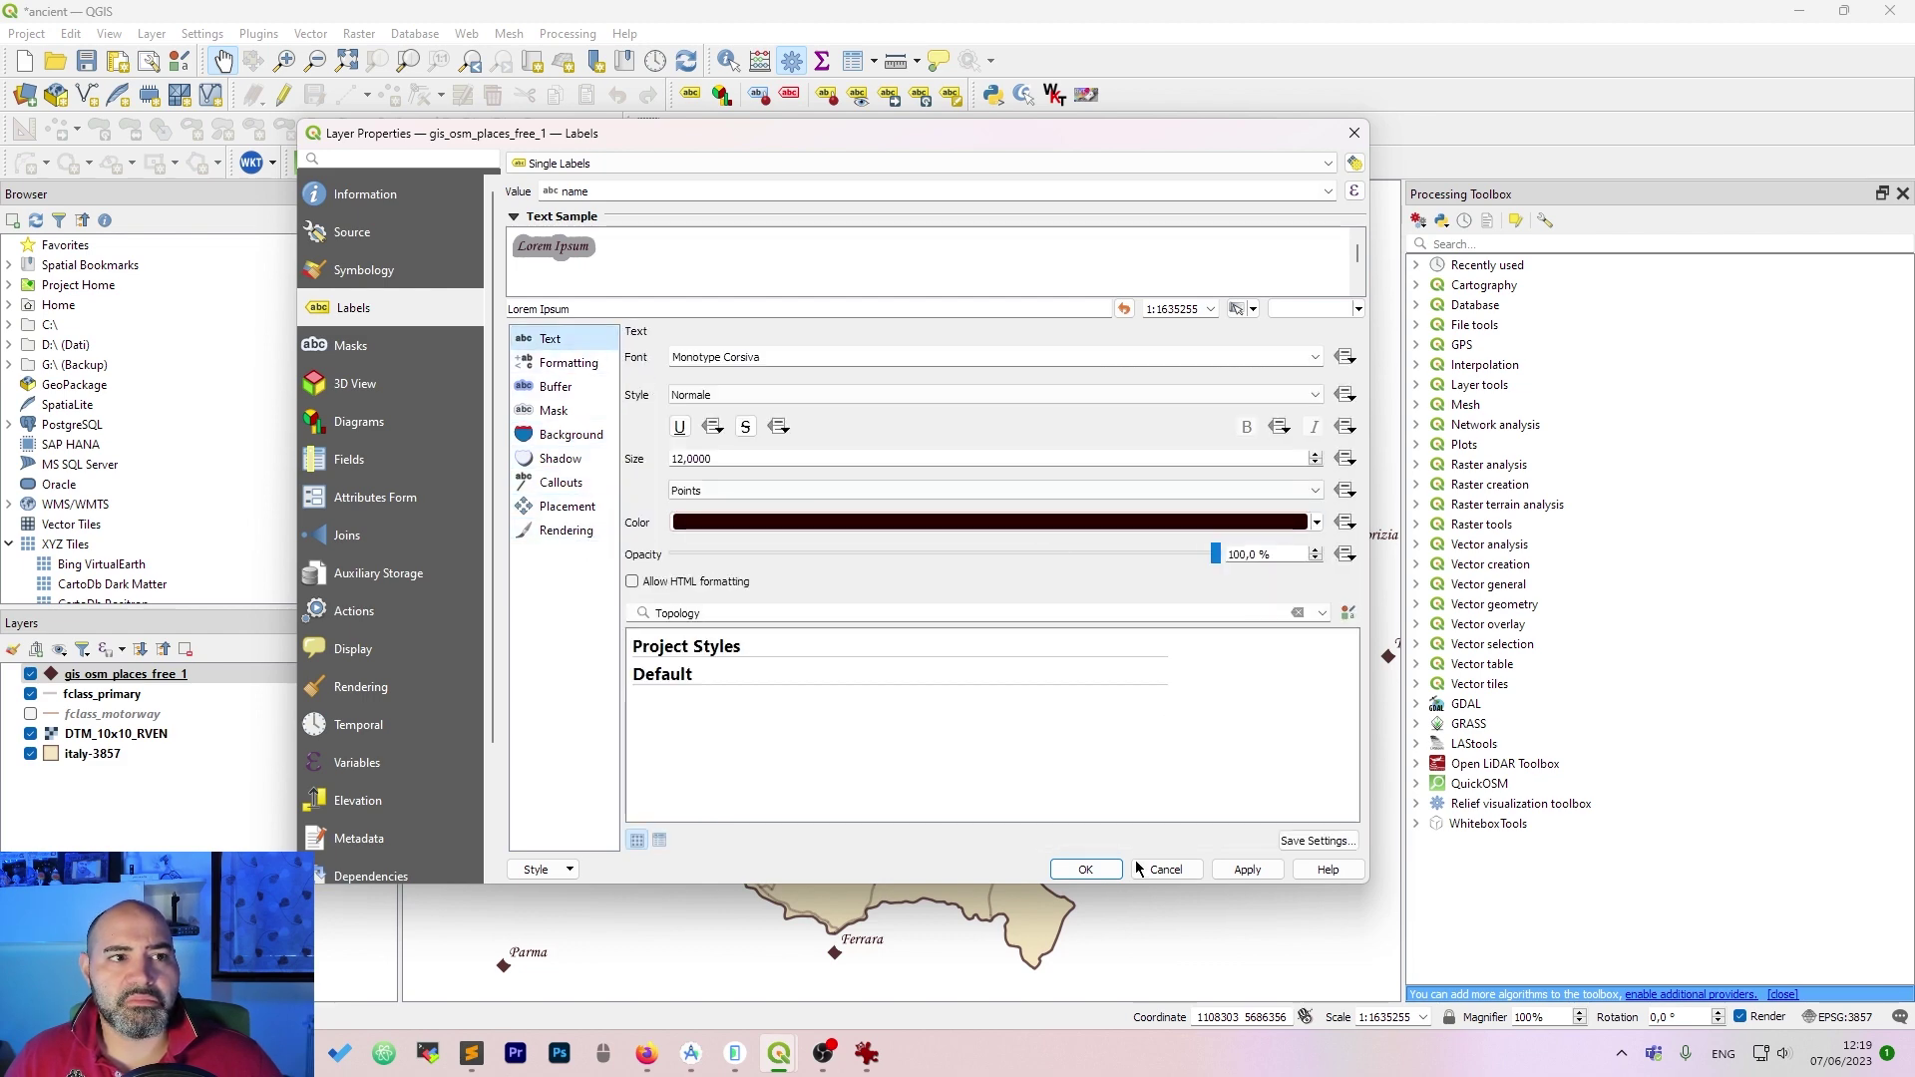
click(1085, 870)
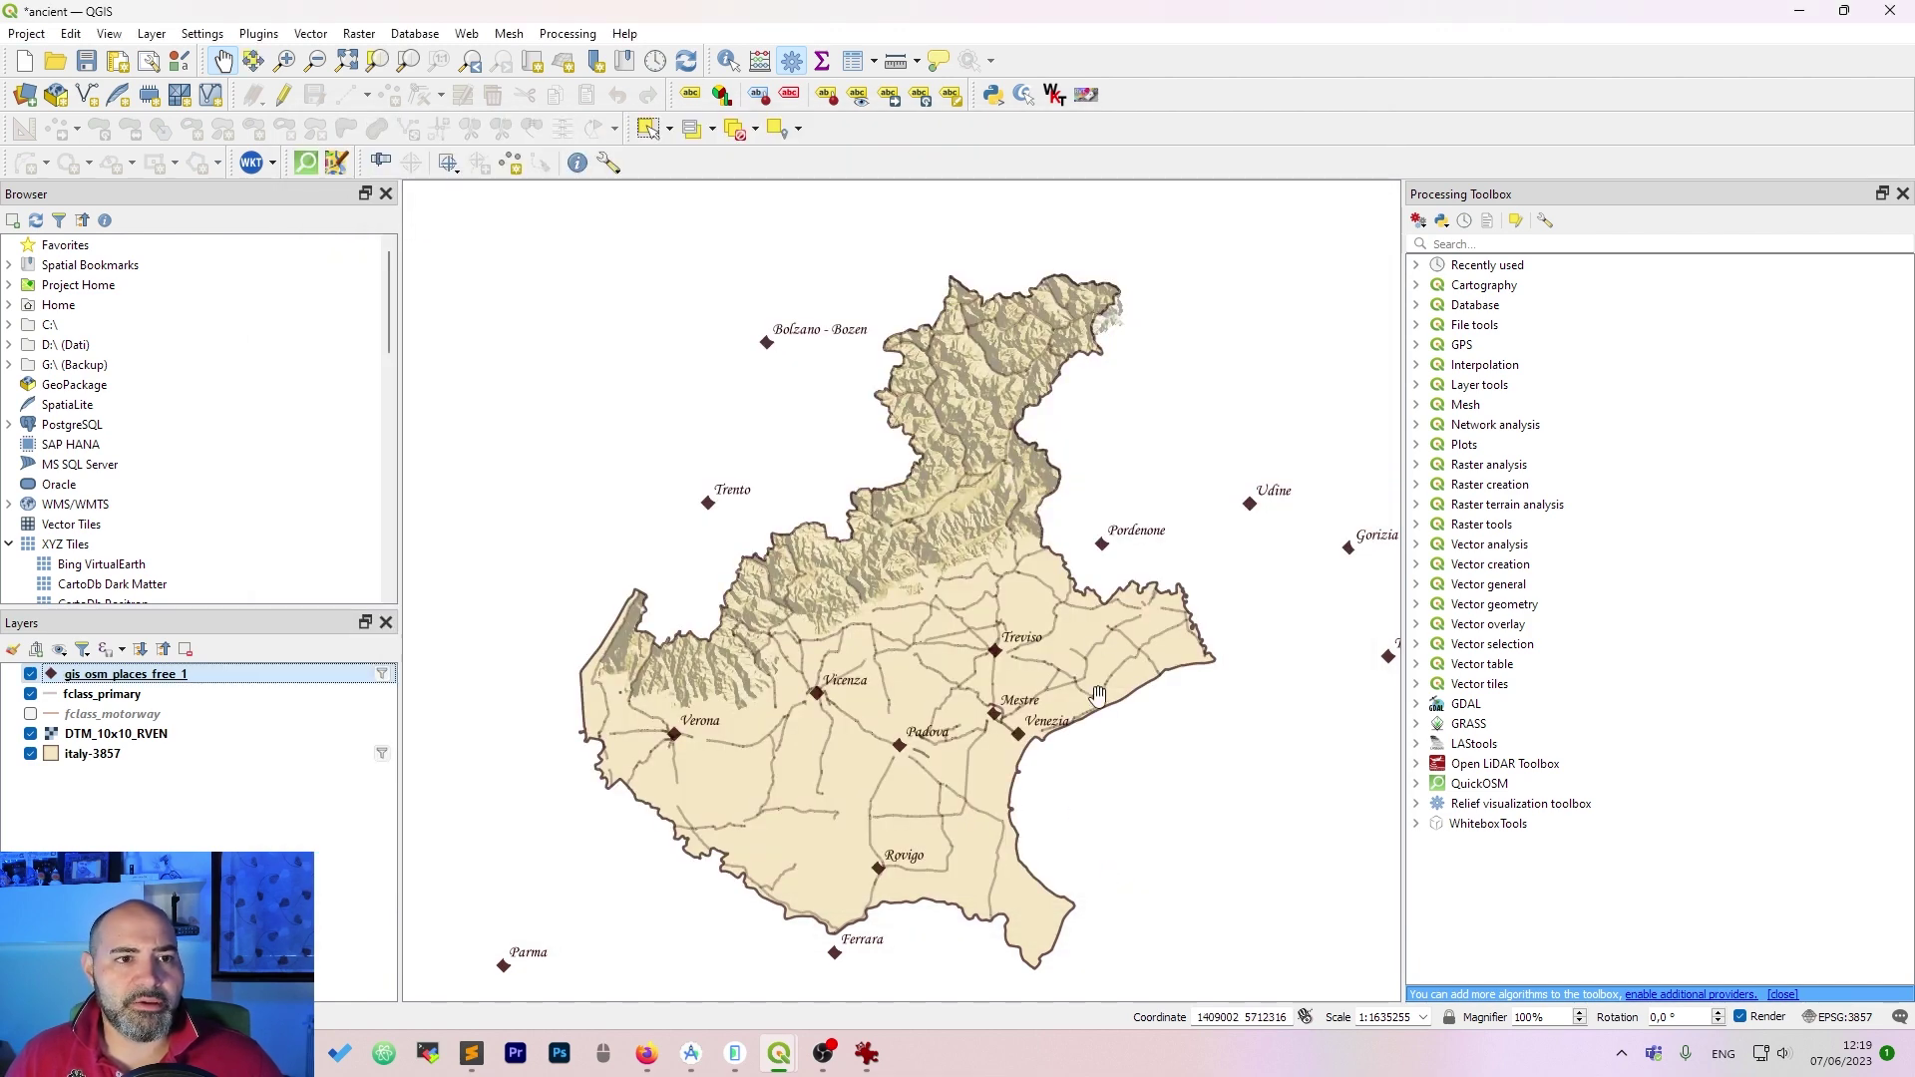
- Pan the Veneto map, then bring the 'Ancient' print layout window forward
drag(1086, 726, 1025, 662)
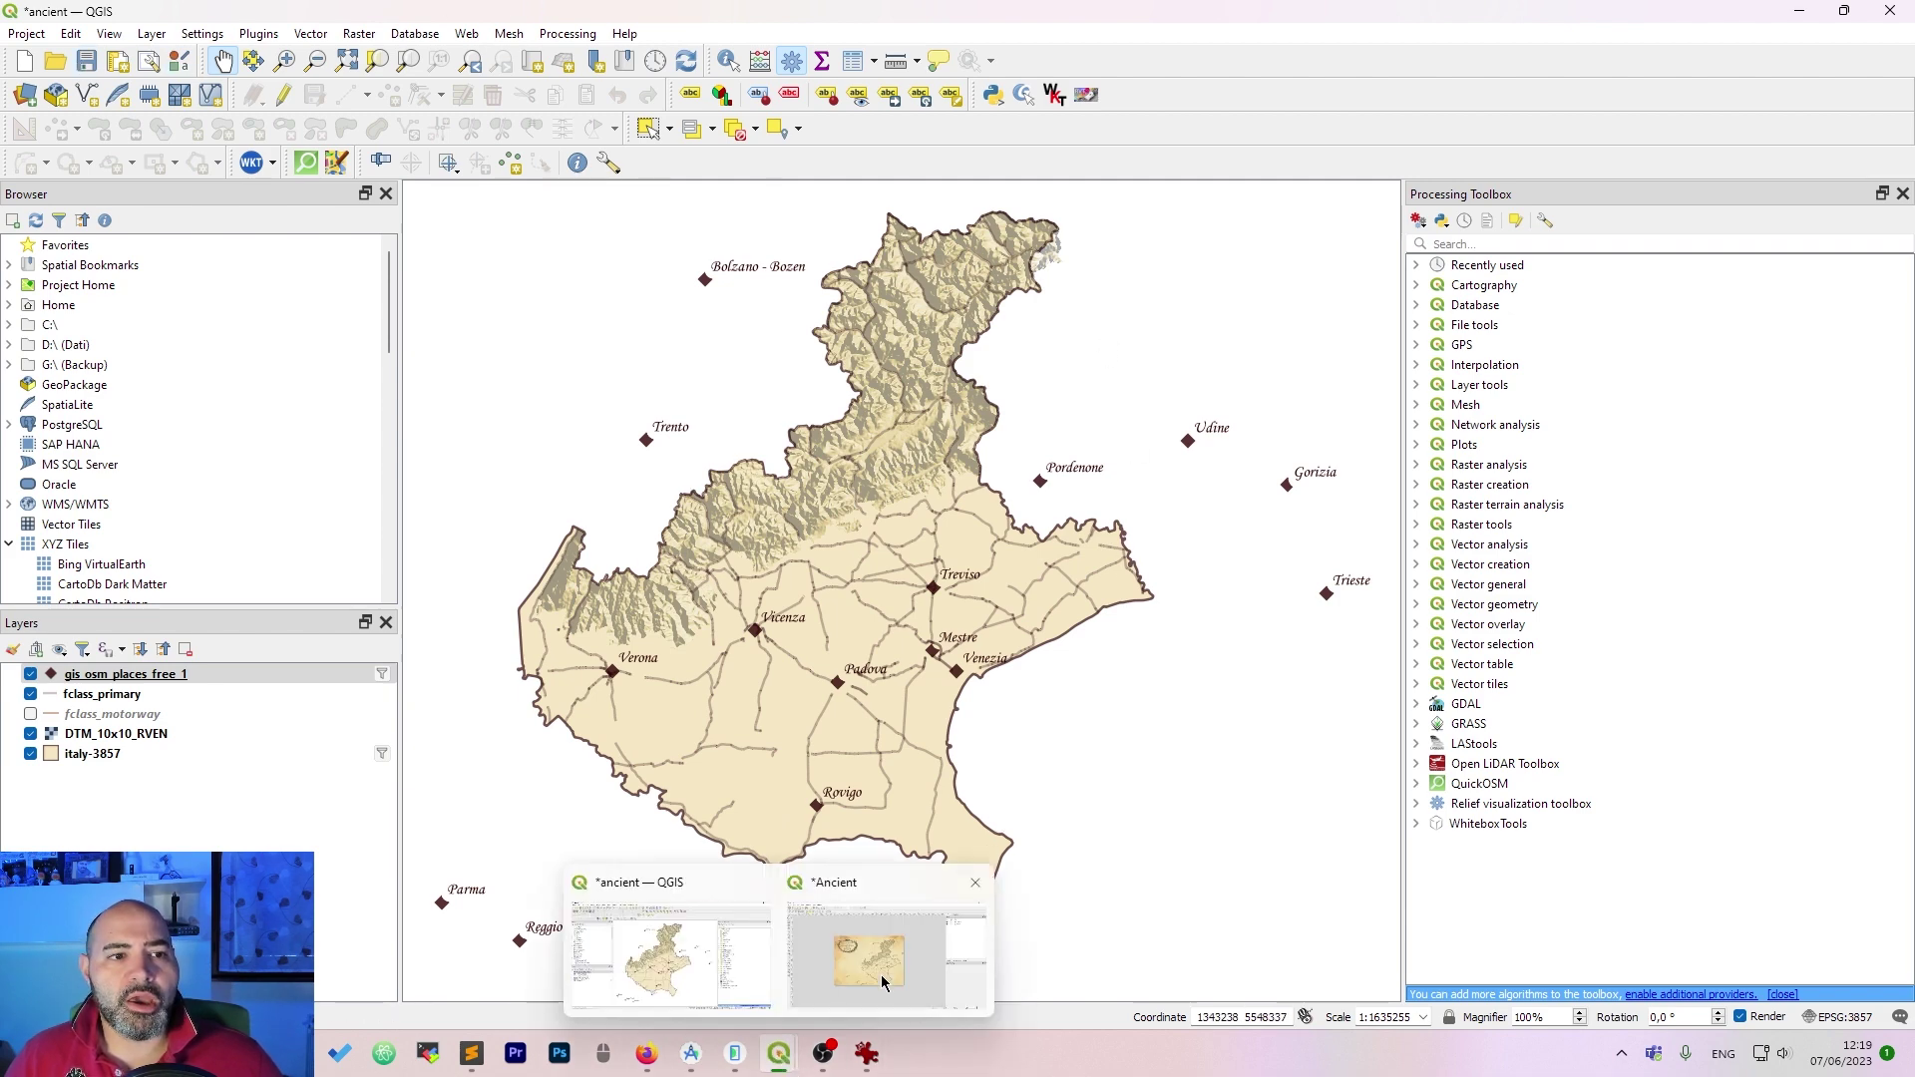
click(878, 958)
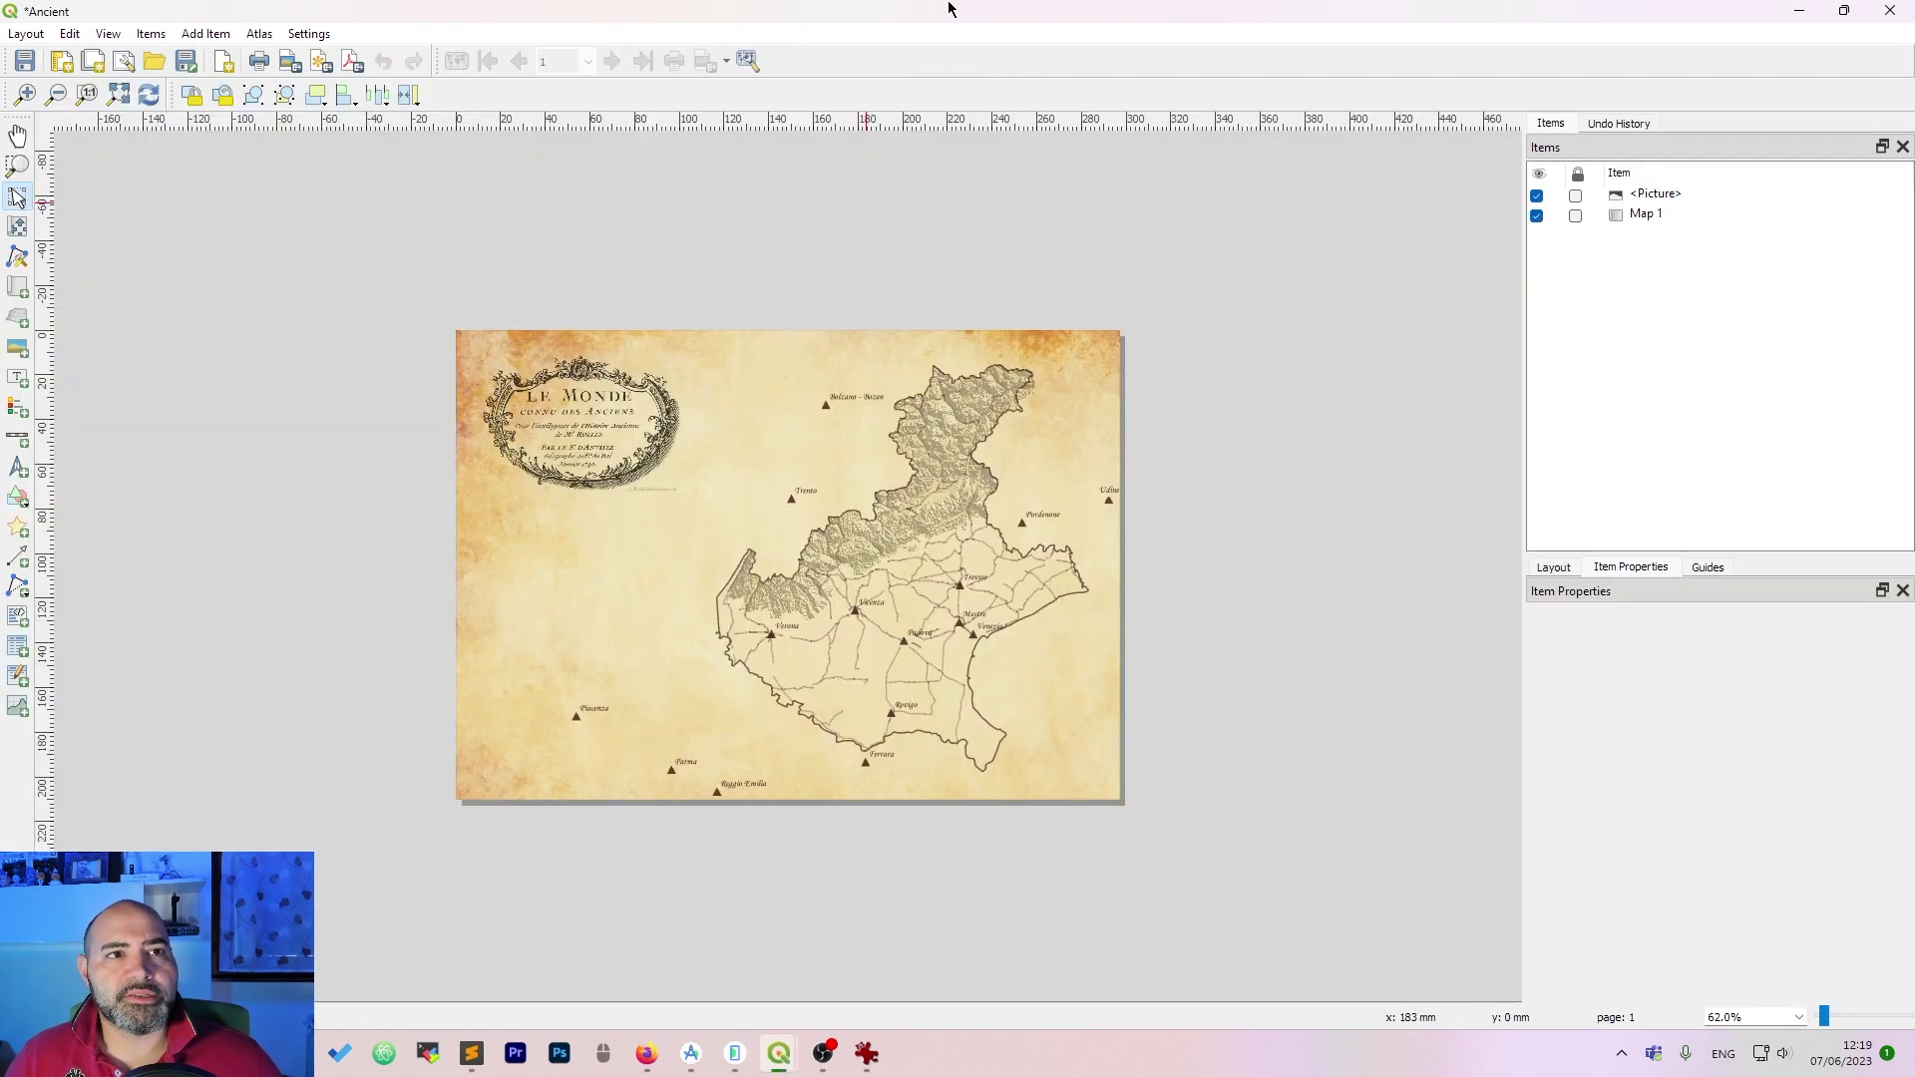
- Select the cartouche picture and fit the whole page in a resized layout window
click(1665, 199)
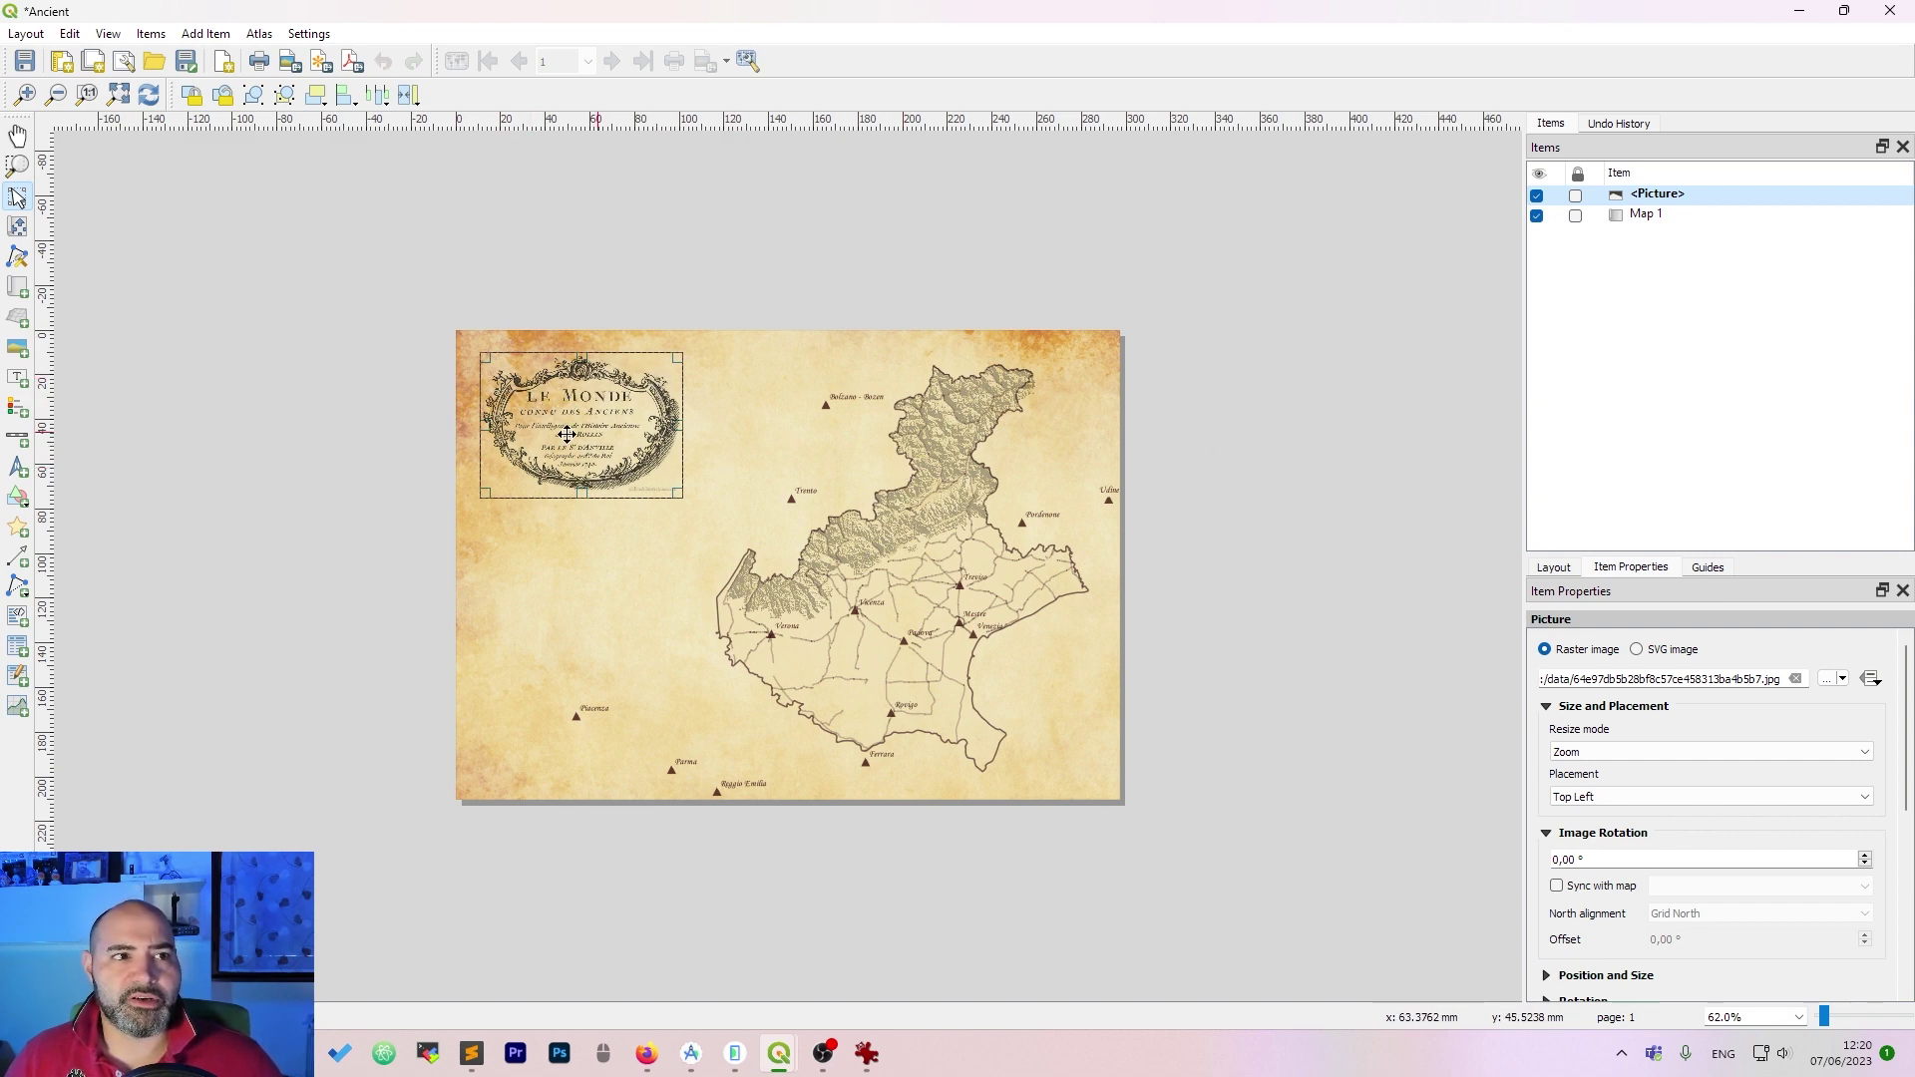
scroll(566, 435, up, 1)
key(ctrl+0)
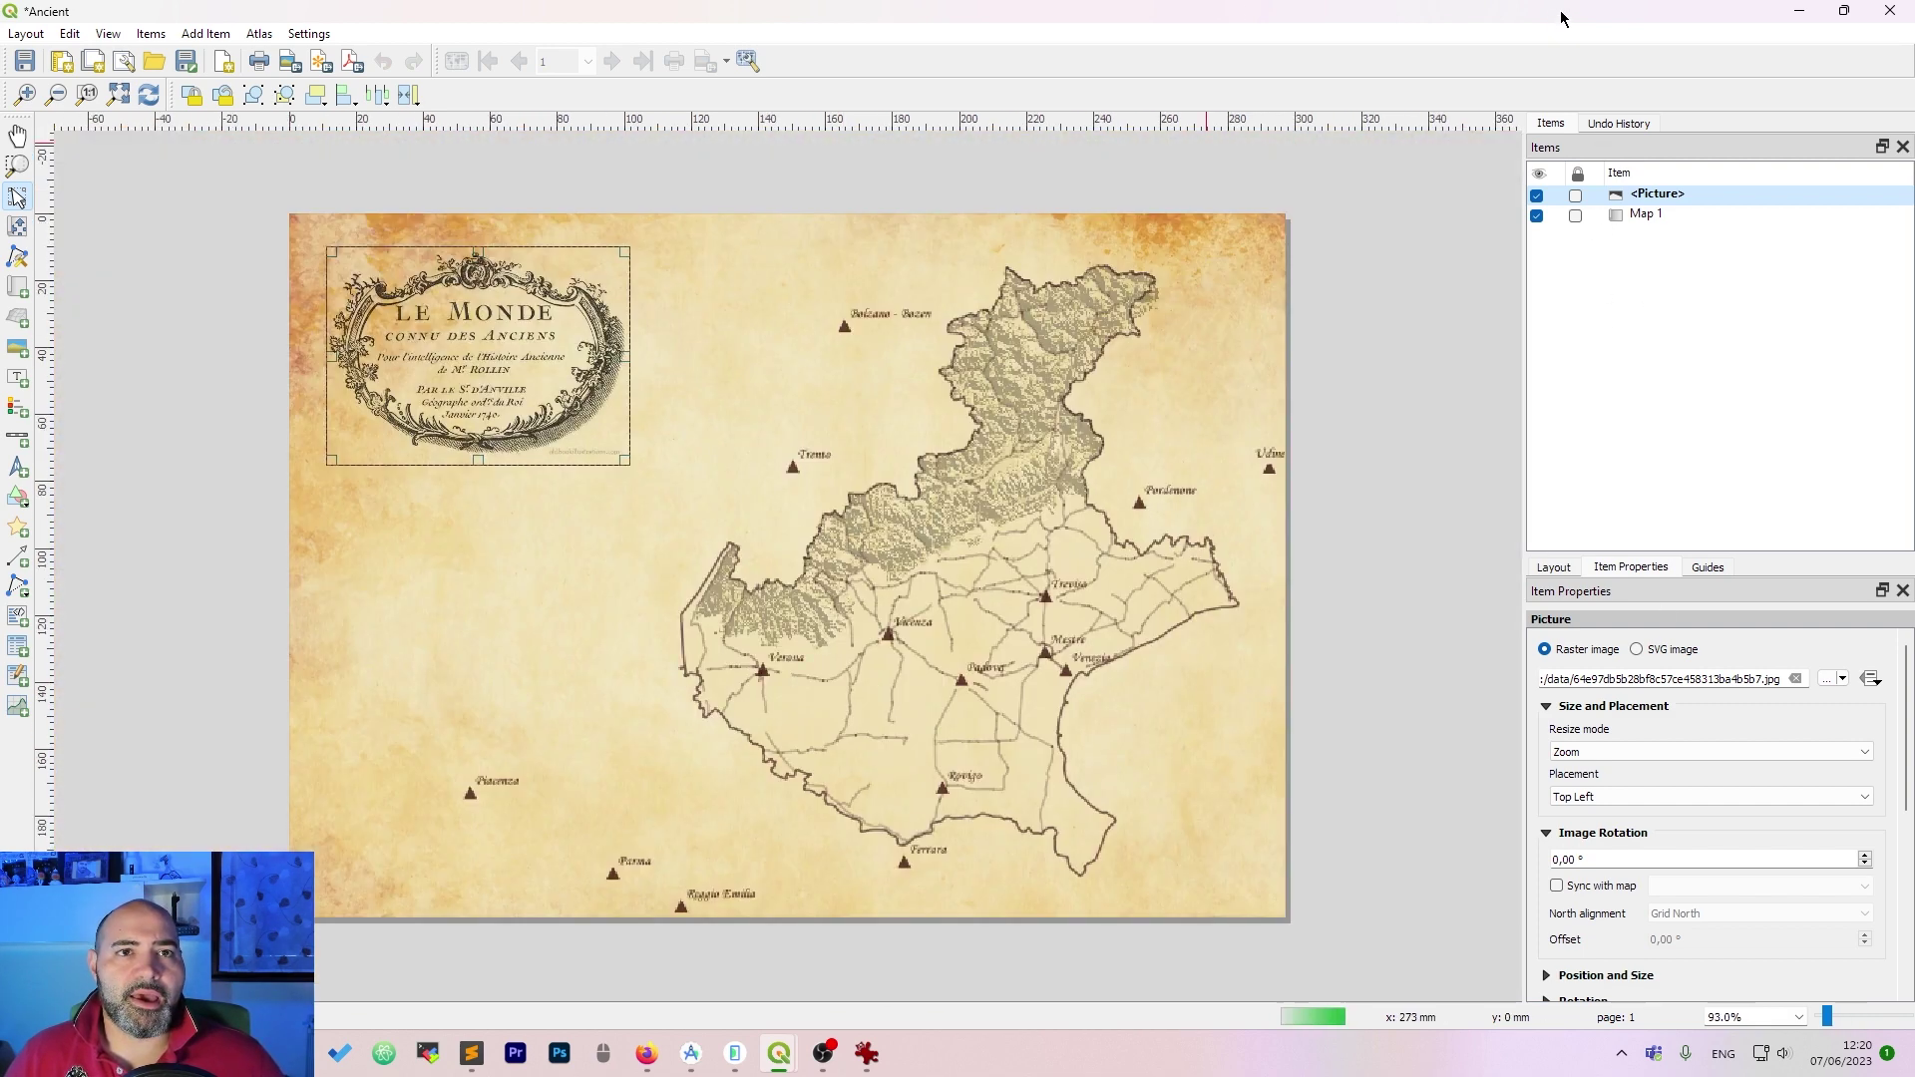
drag(1561, 27, 818, 147)
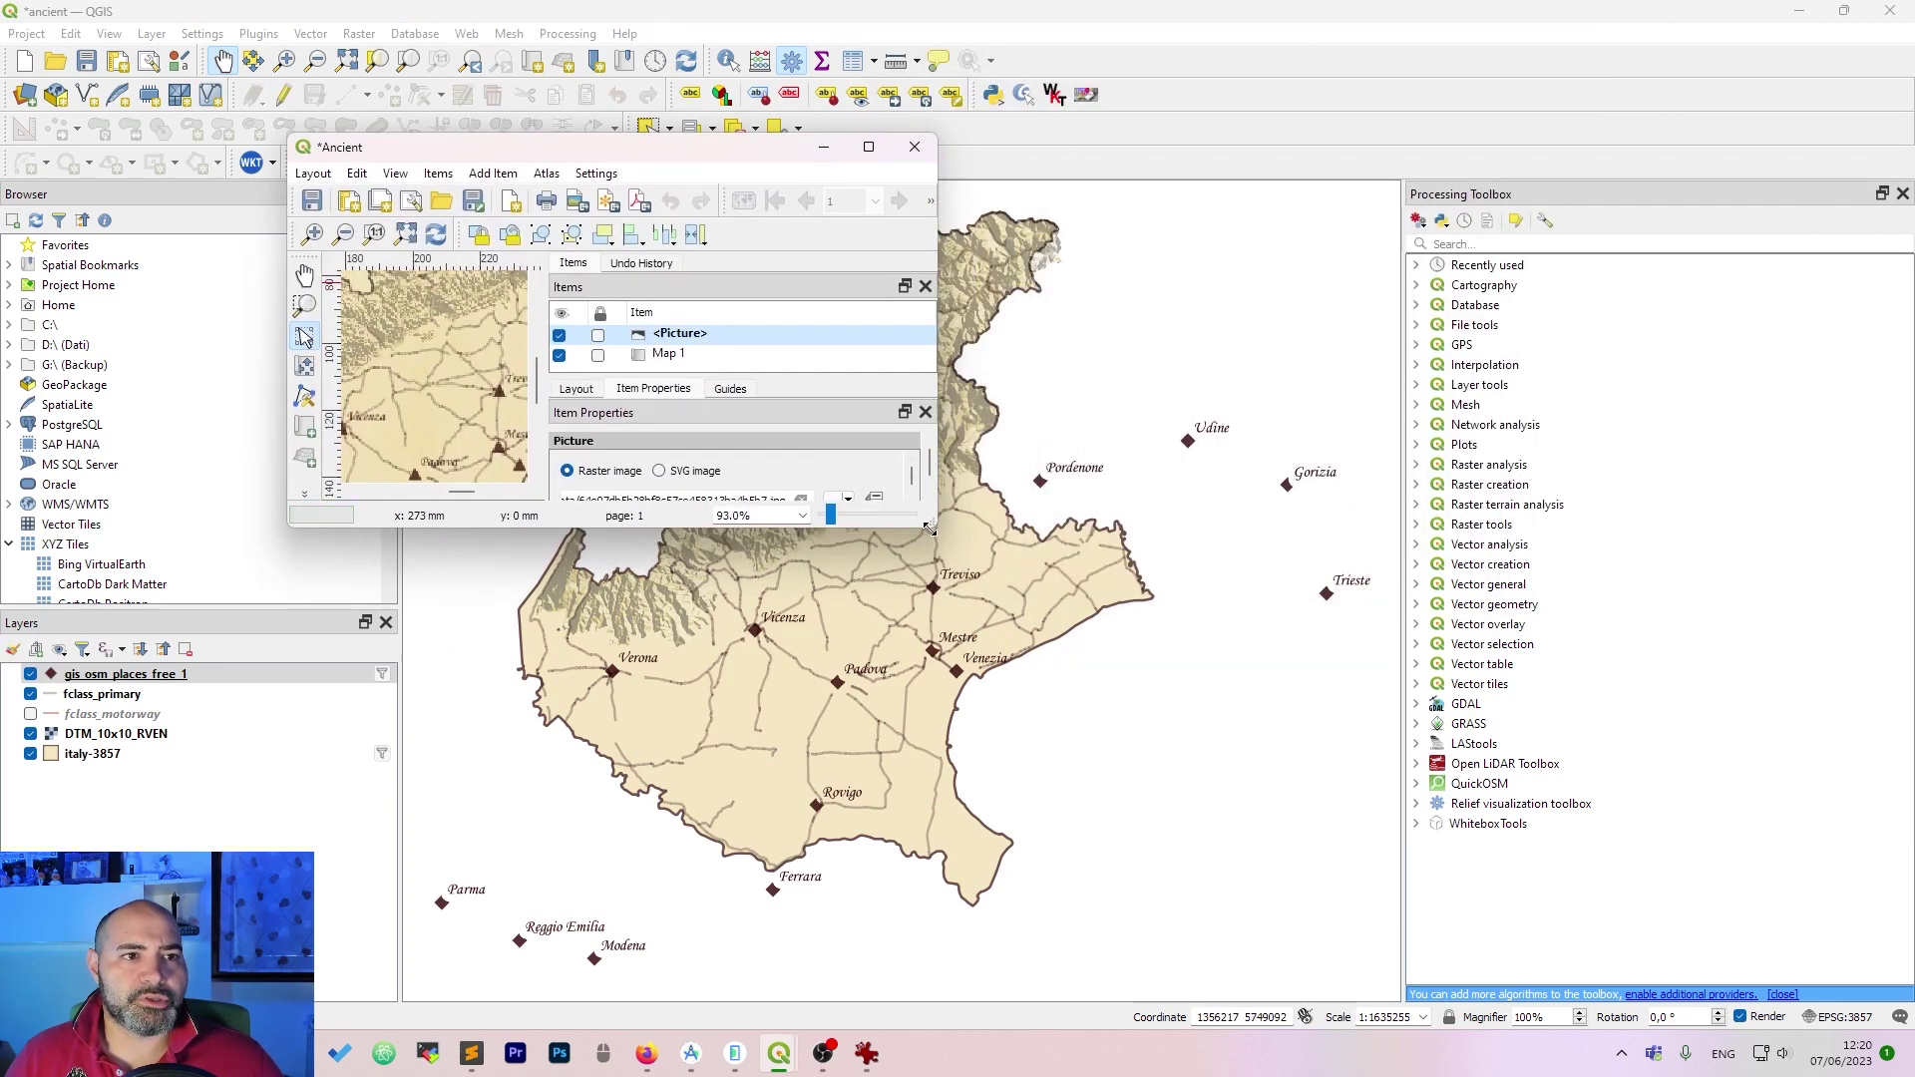
drag(934, 526, 1382, 946)
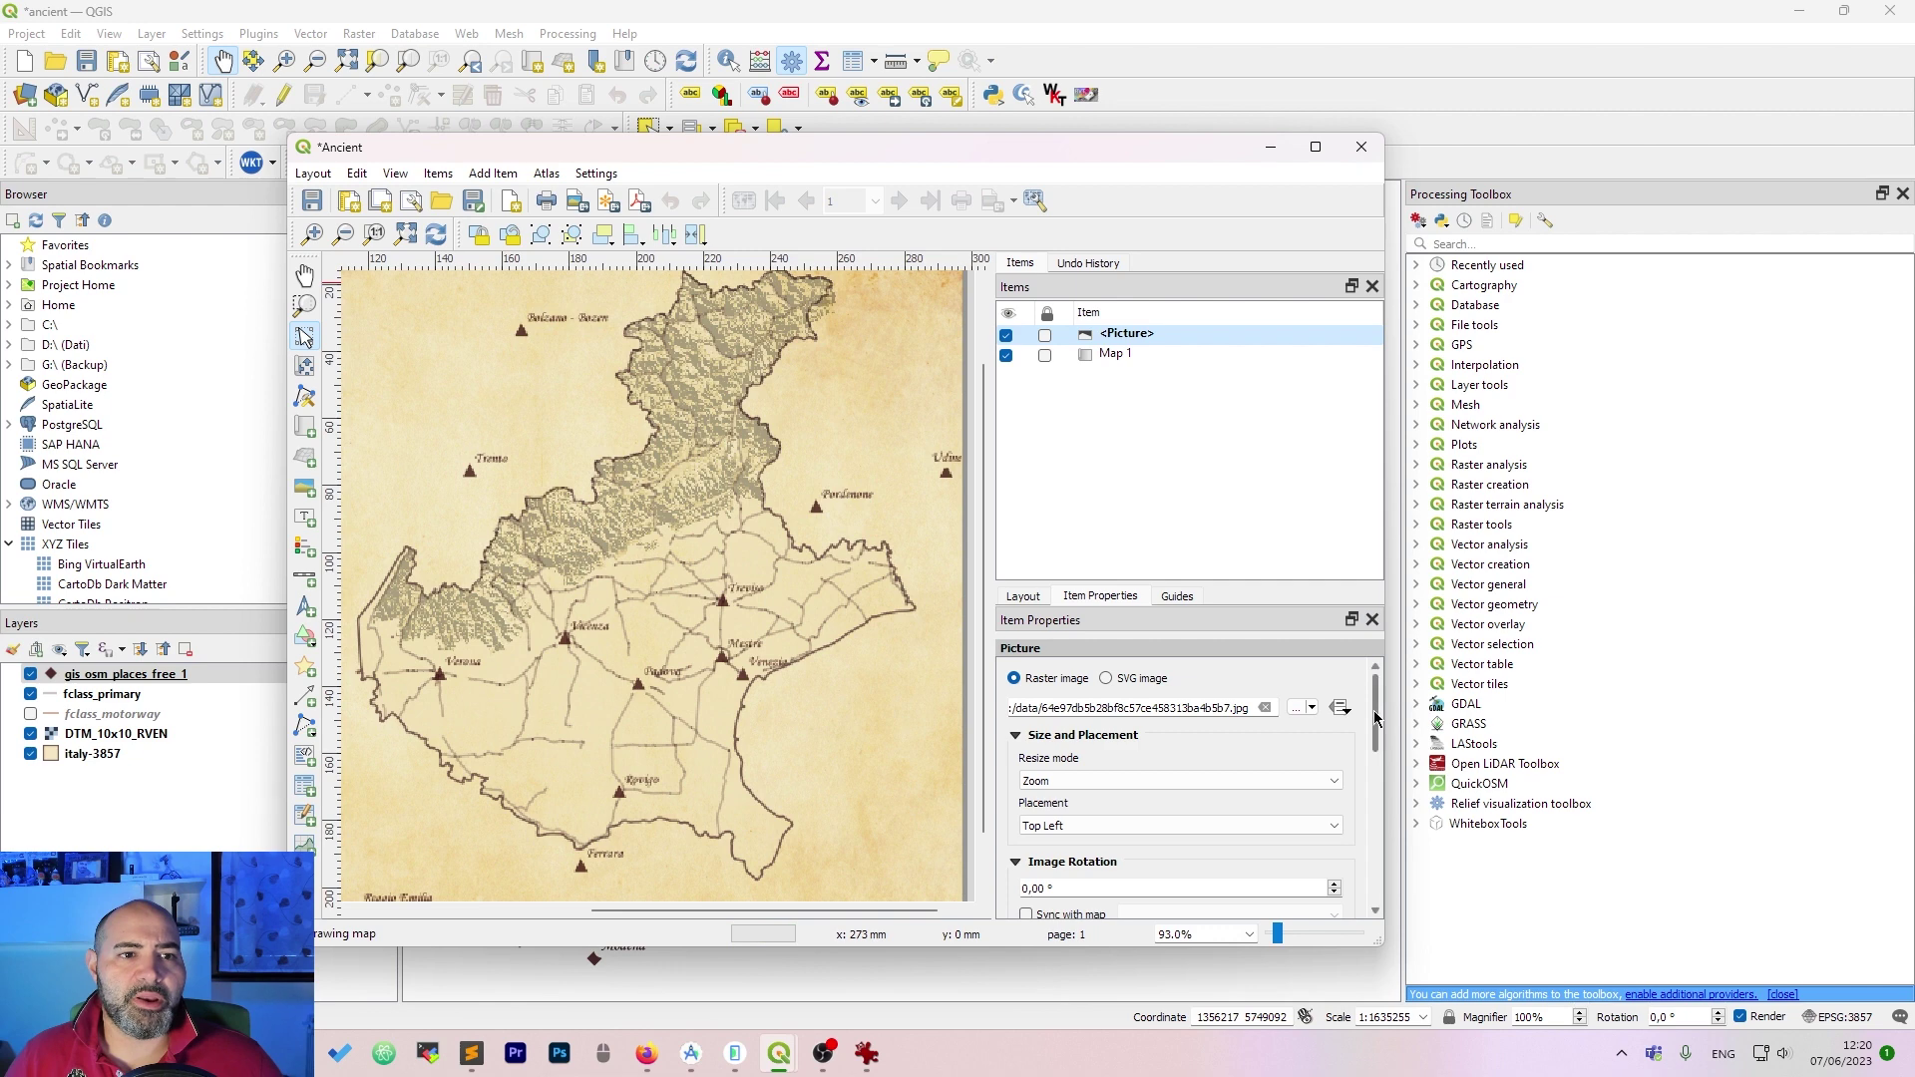
scroll(1374, 712, down, 3)
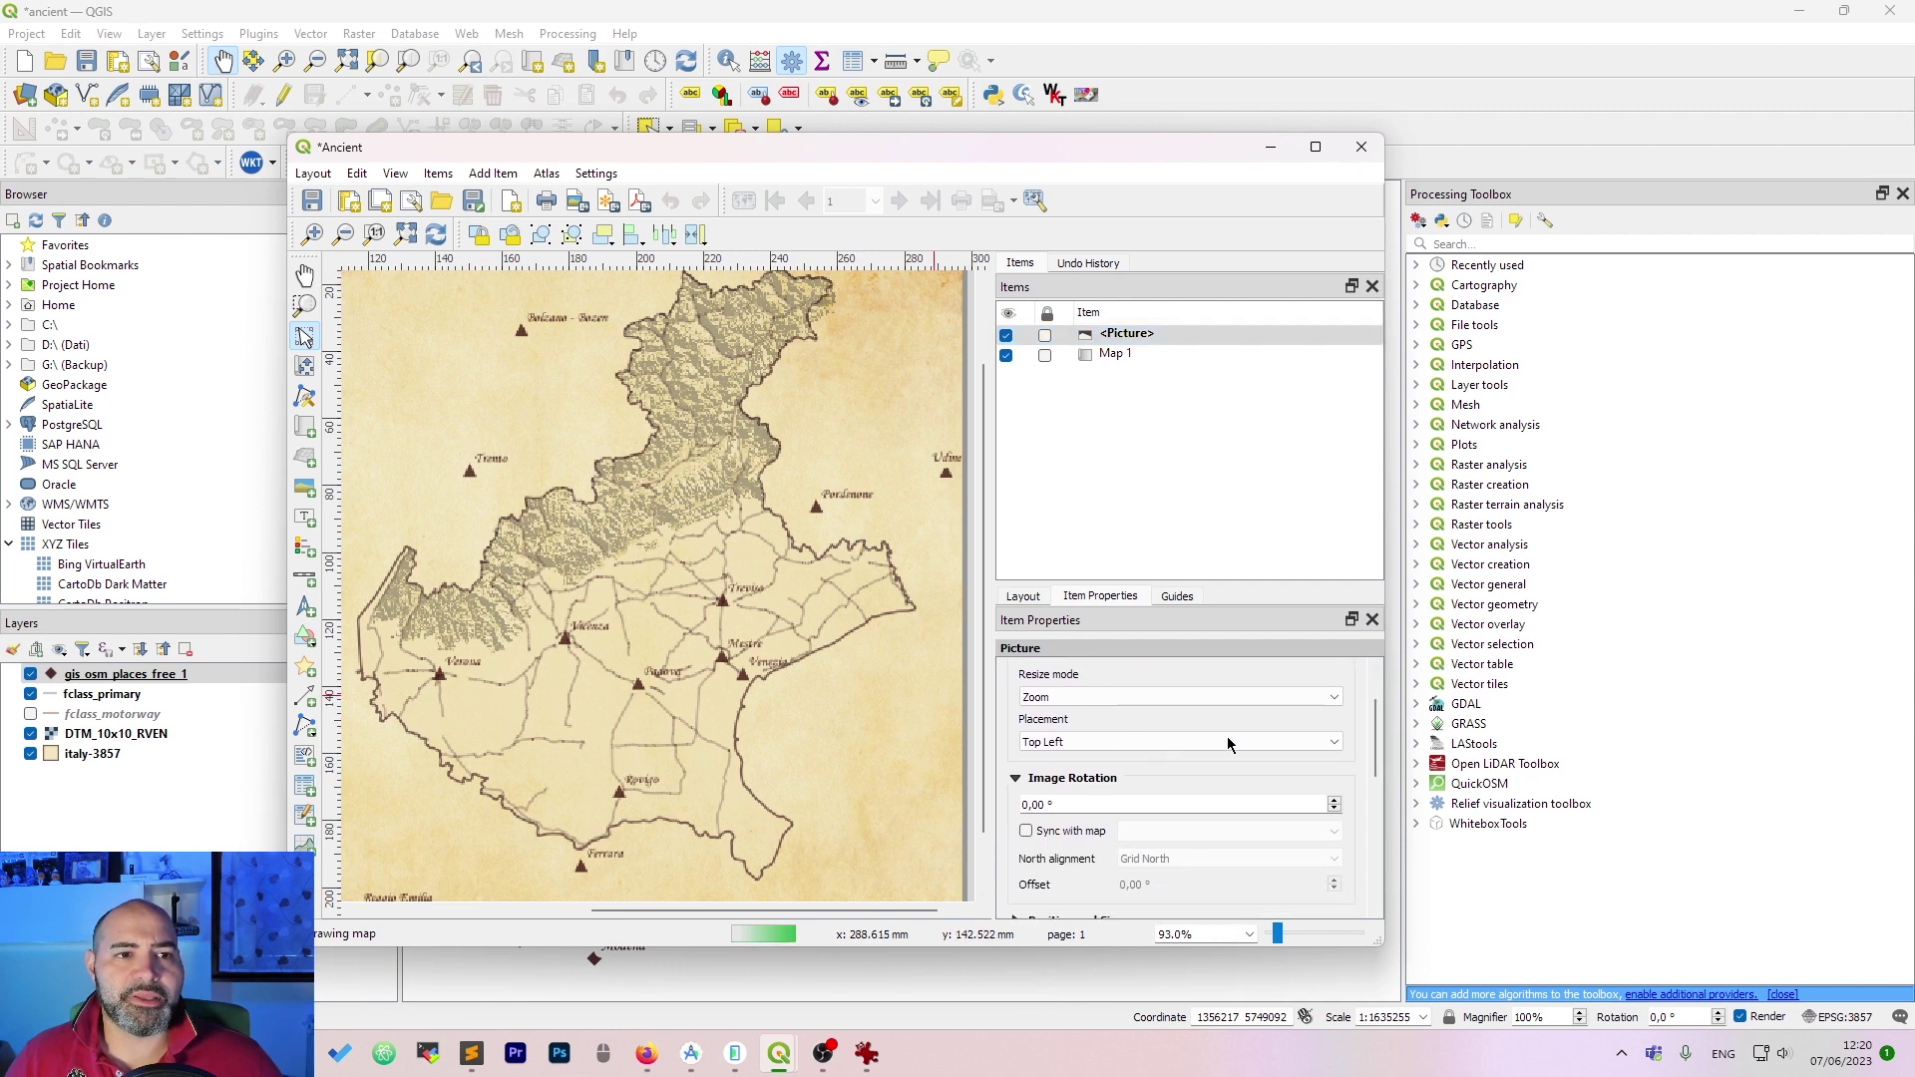
drag(1376, 764, 1379, 821)
- Check the picture's Multiply blending at 82.7% opacity and show the Le Monde source image in IrfanView
click(1054, 713)
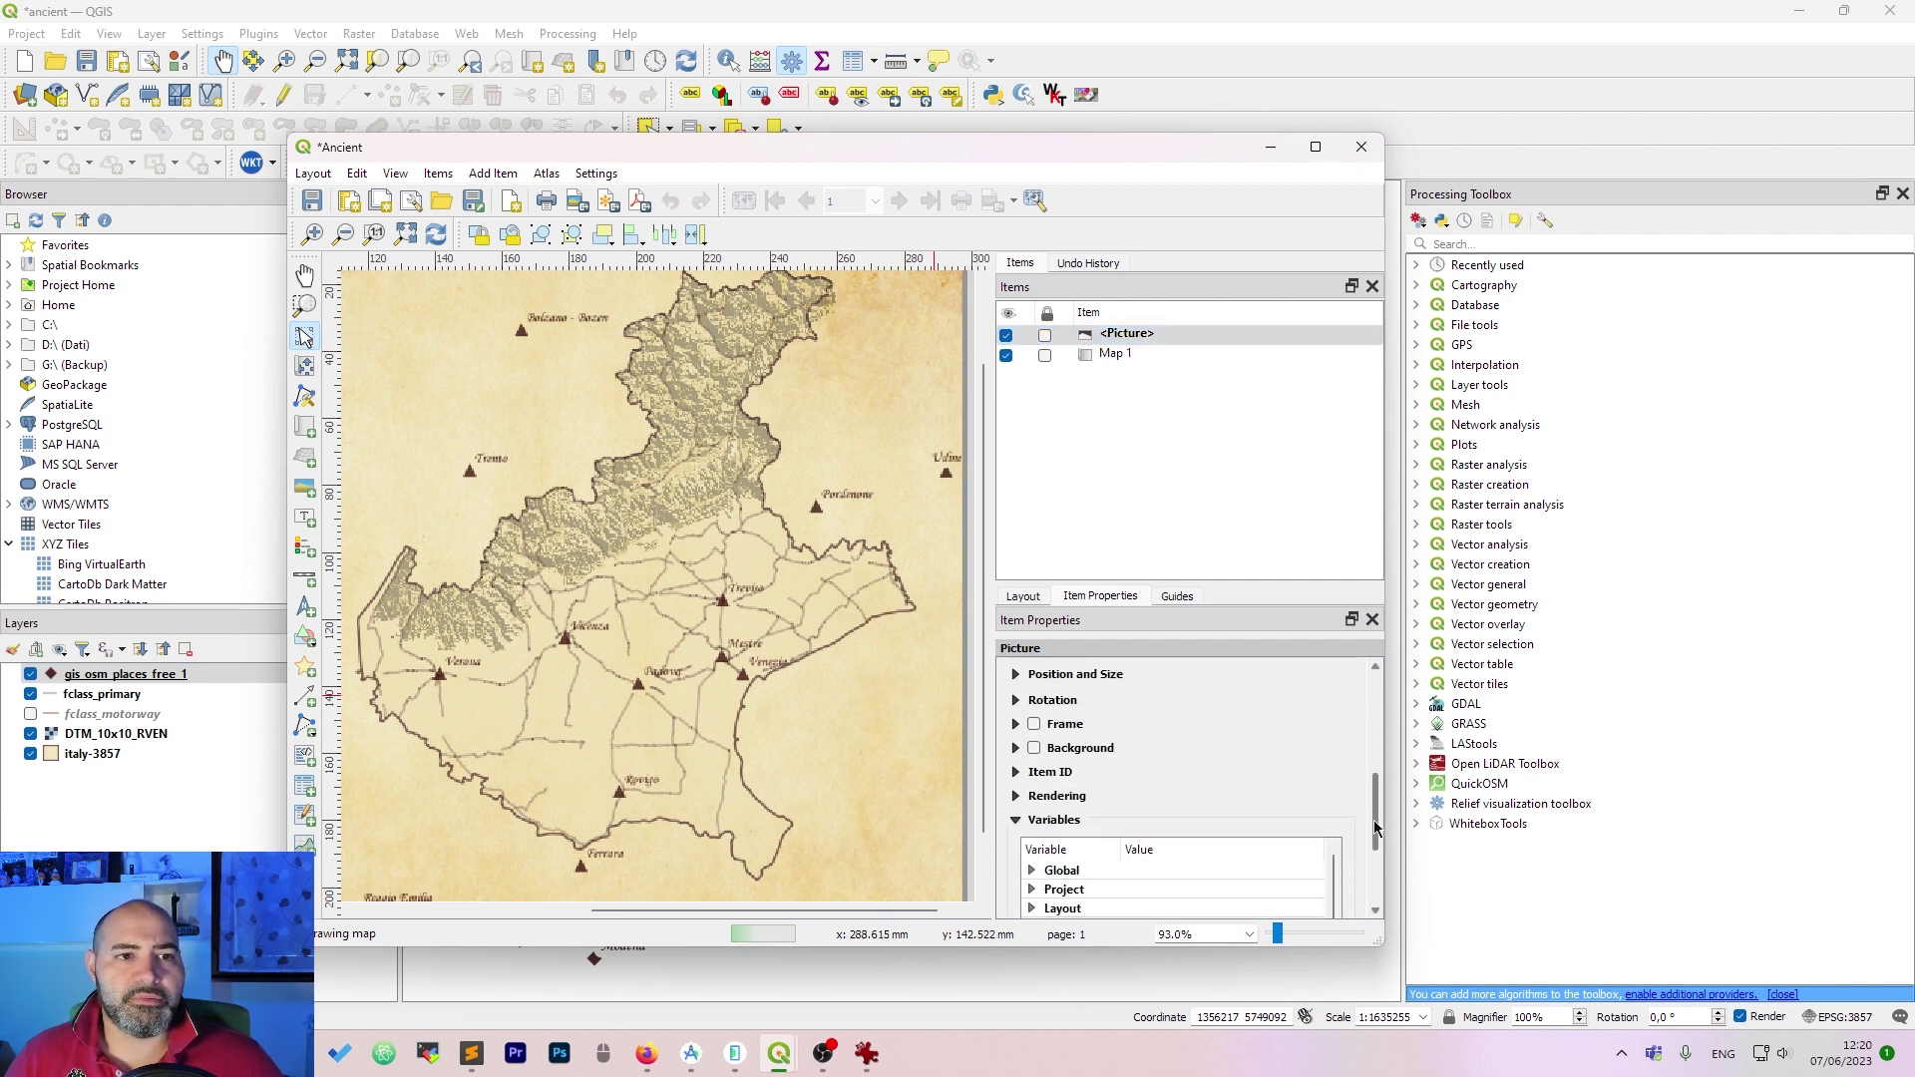
click(1055, 711)
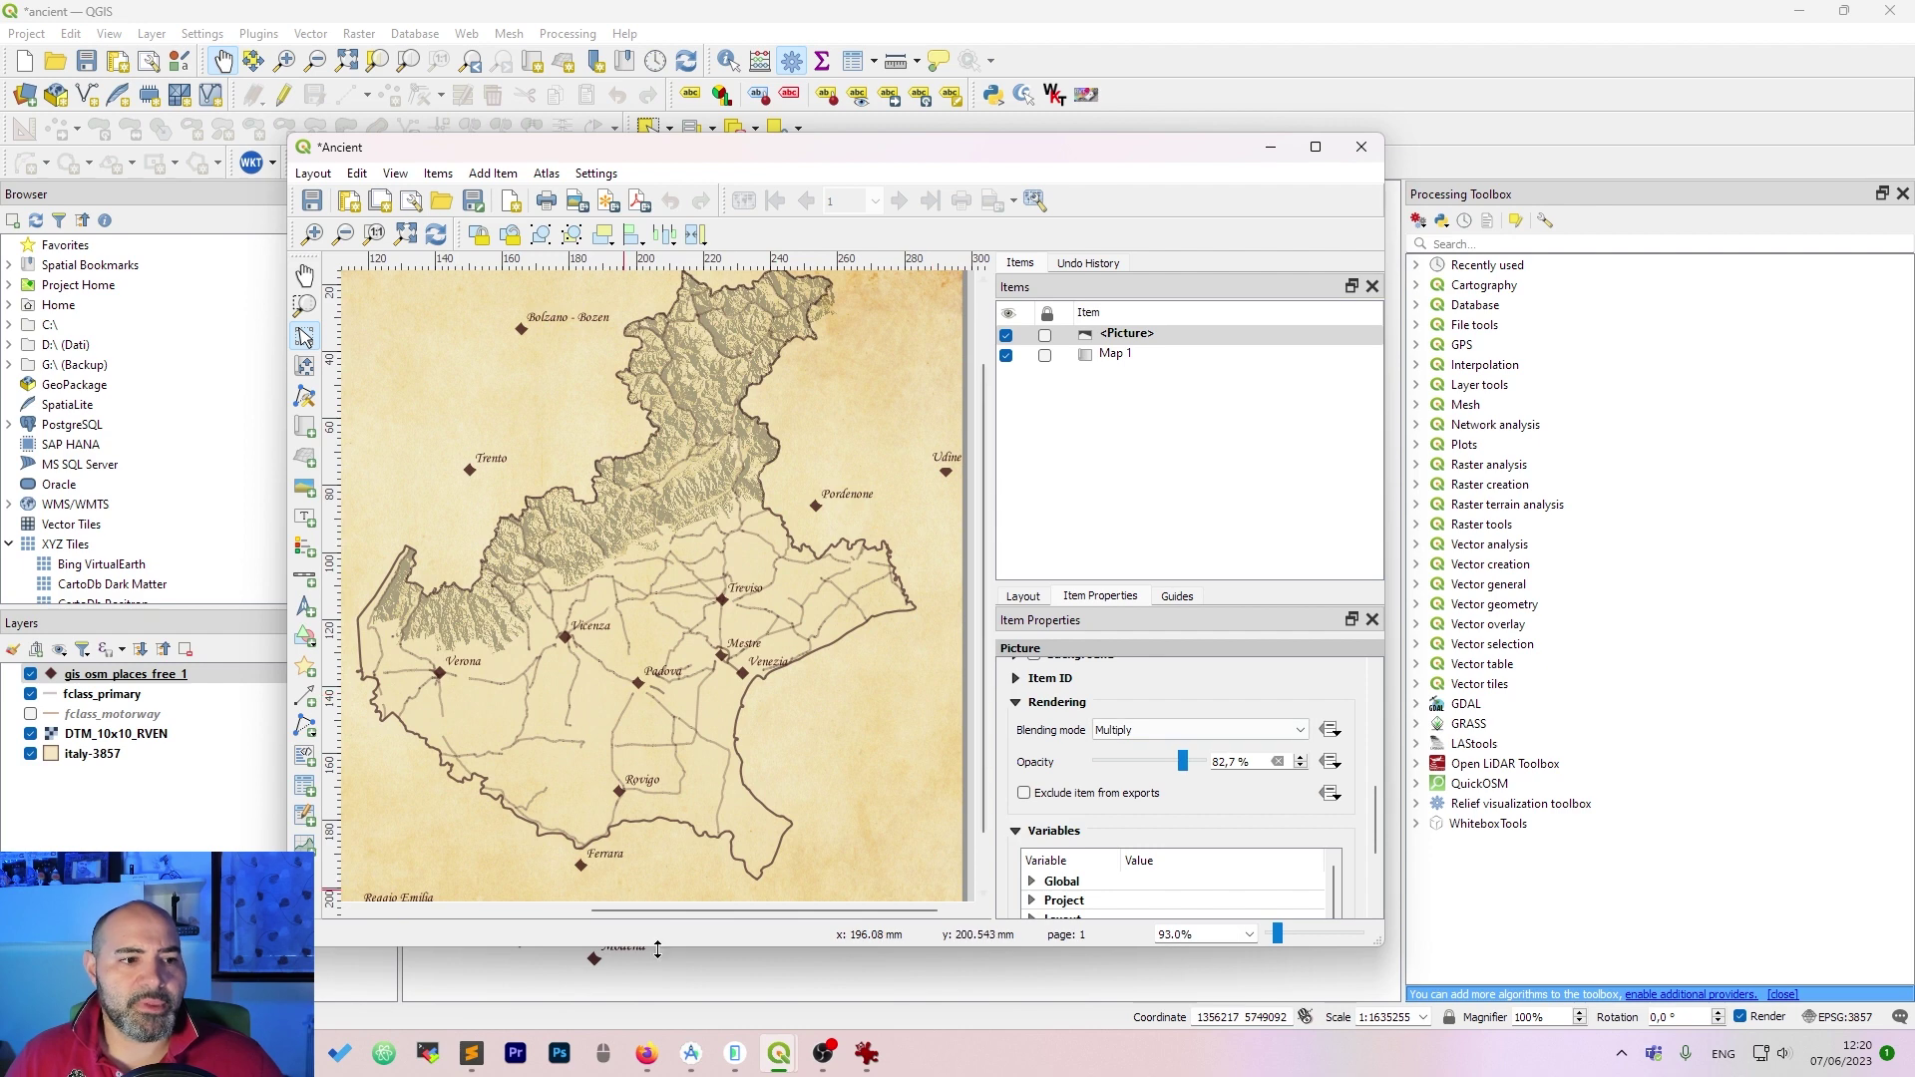
mouse_move(887, 1068)
click(866, 955)
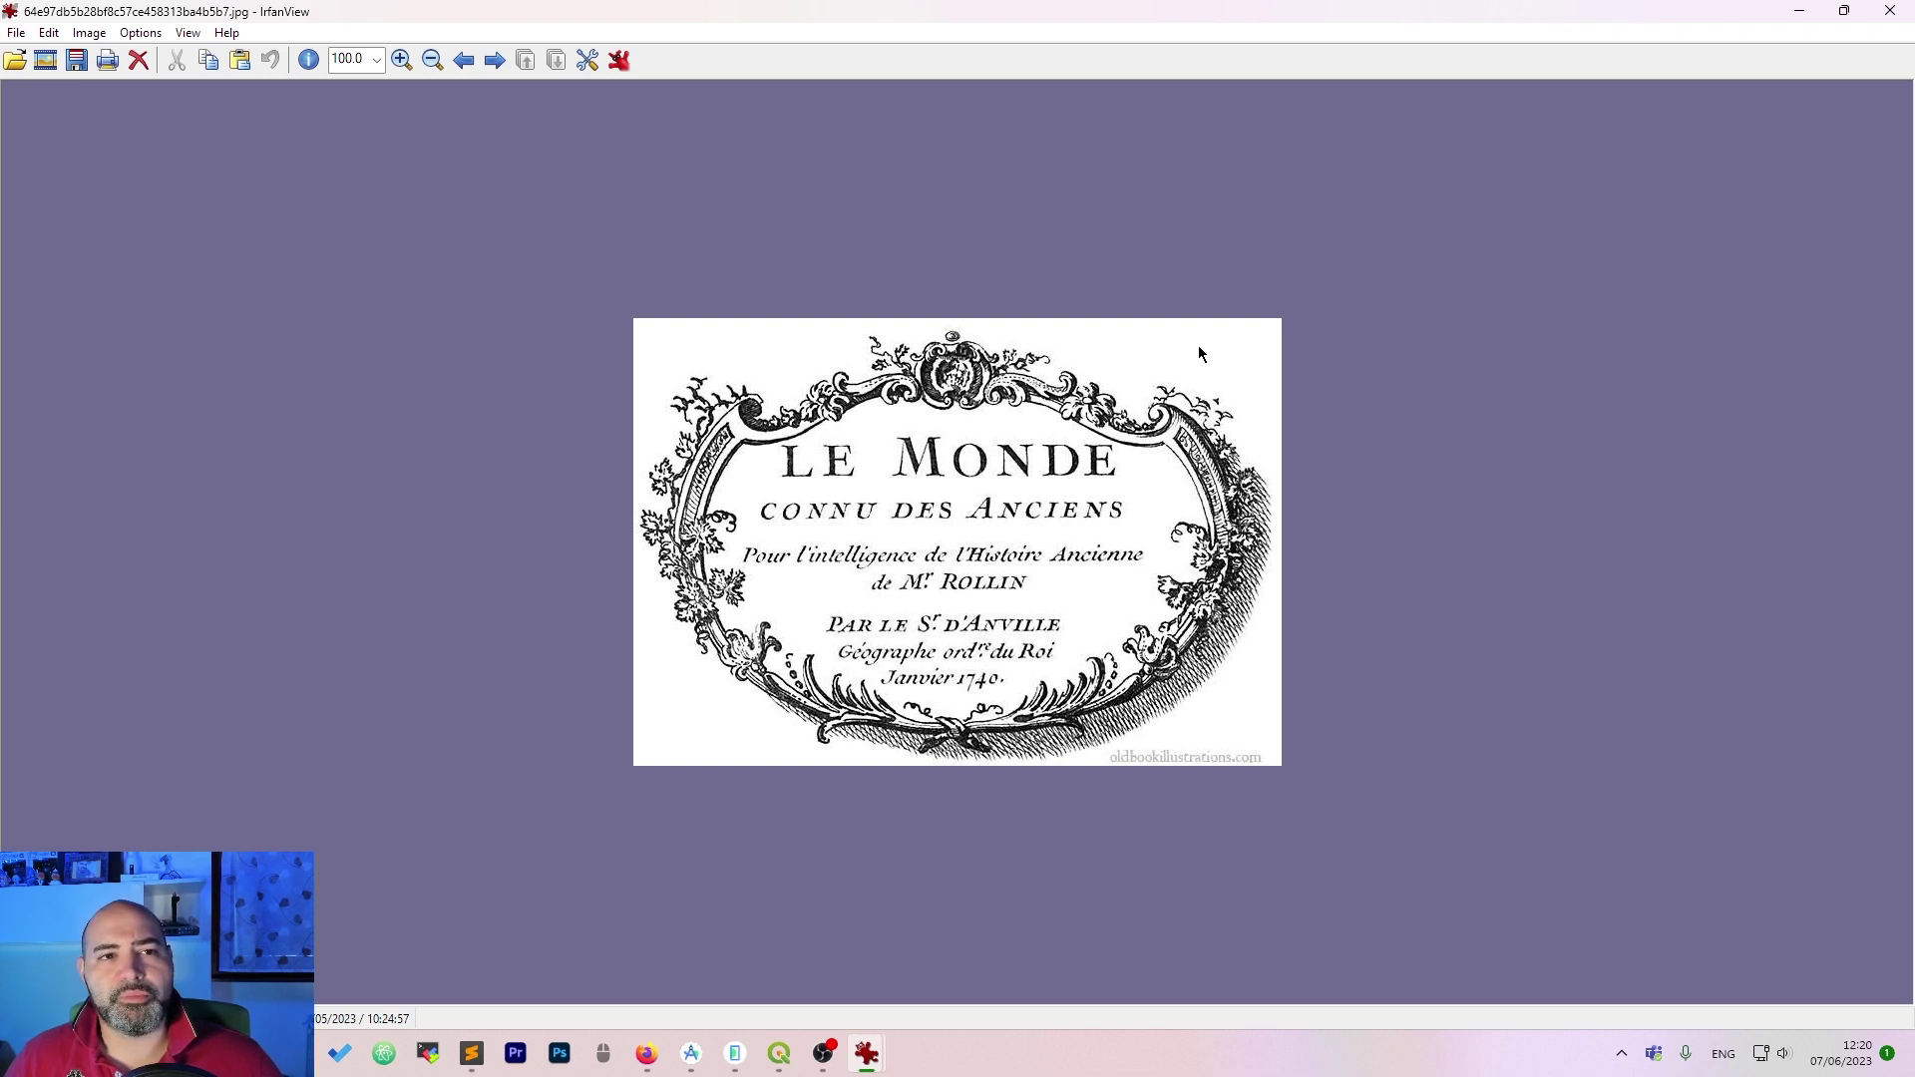
- Return to the layout and inspect Map 1's Darken blending at 95% opacity
click(1809, 15)
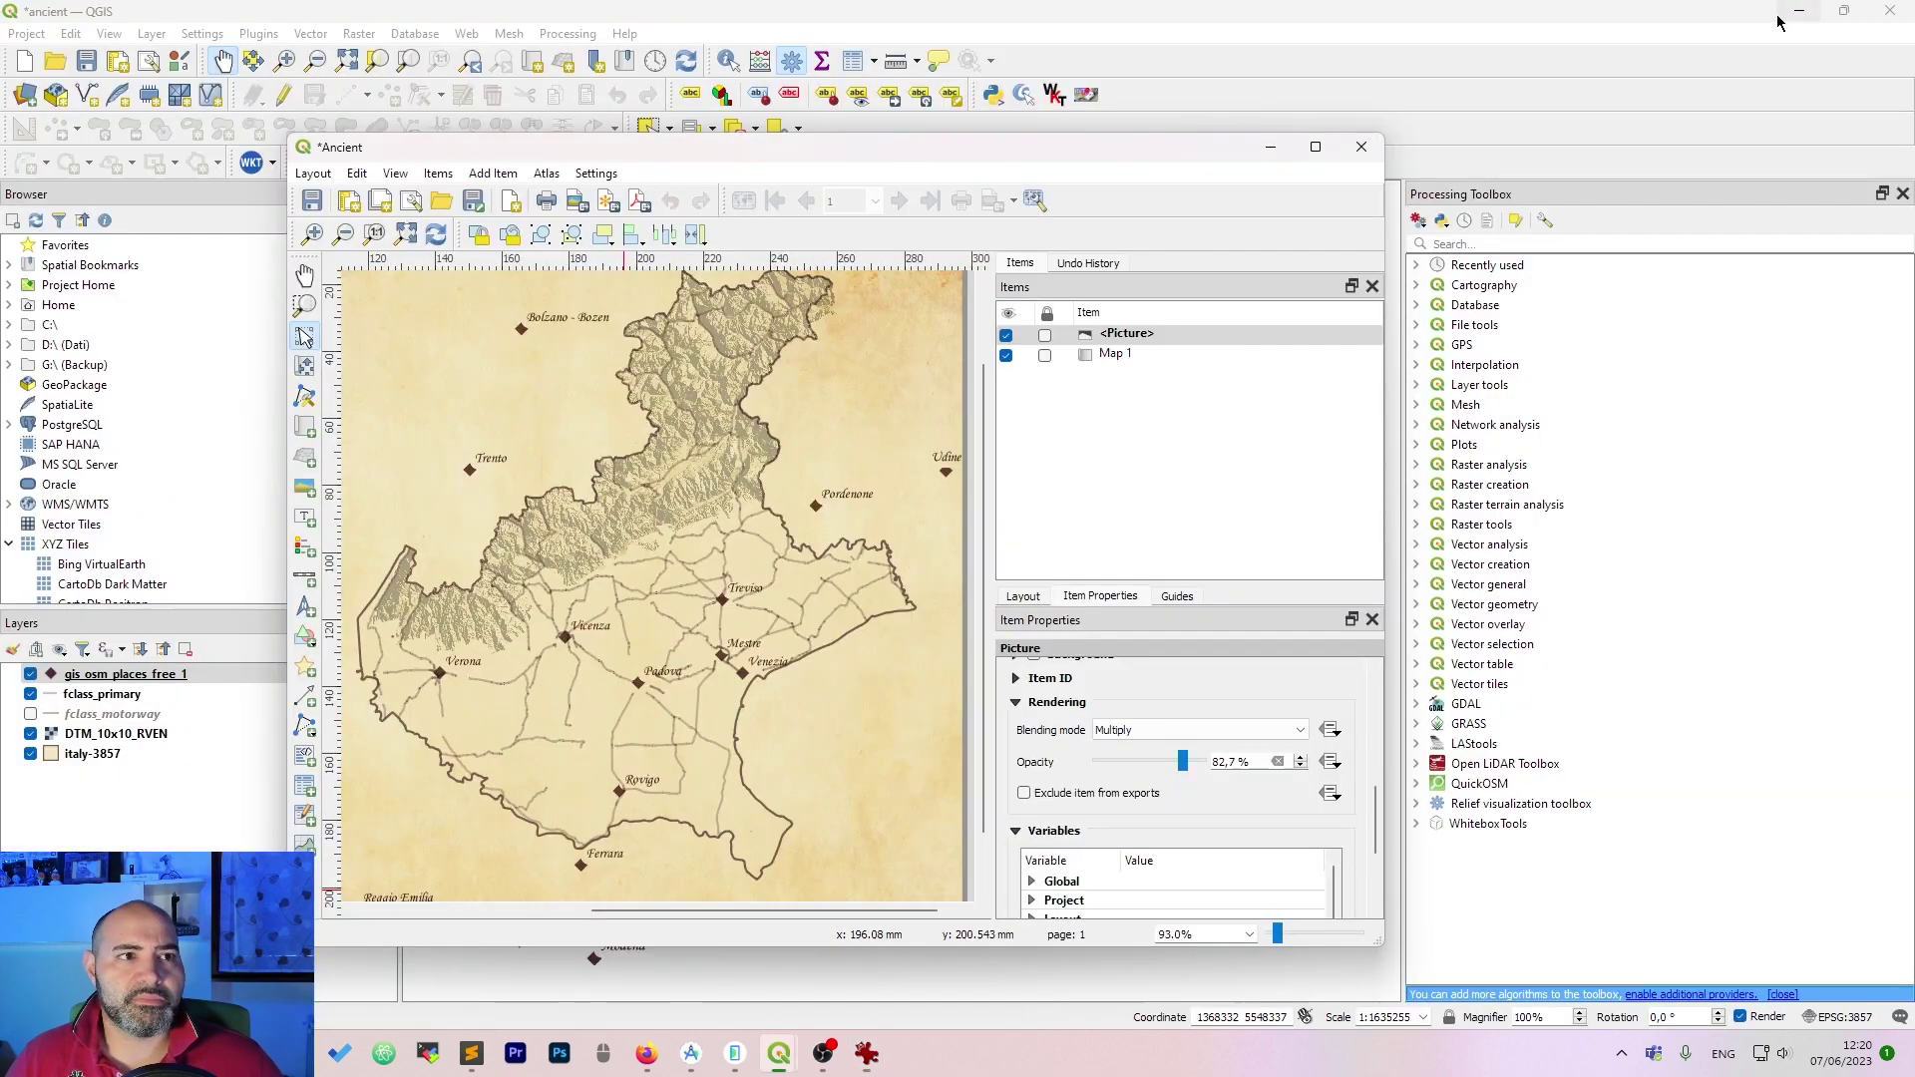
click(1175, 355)
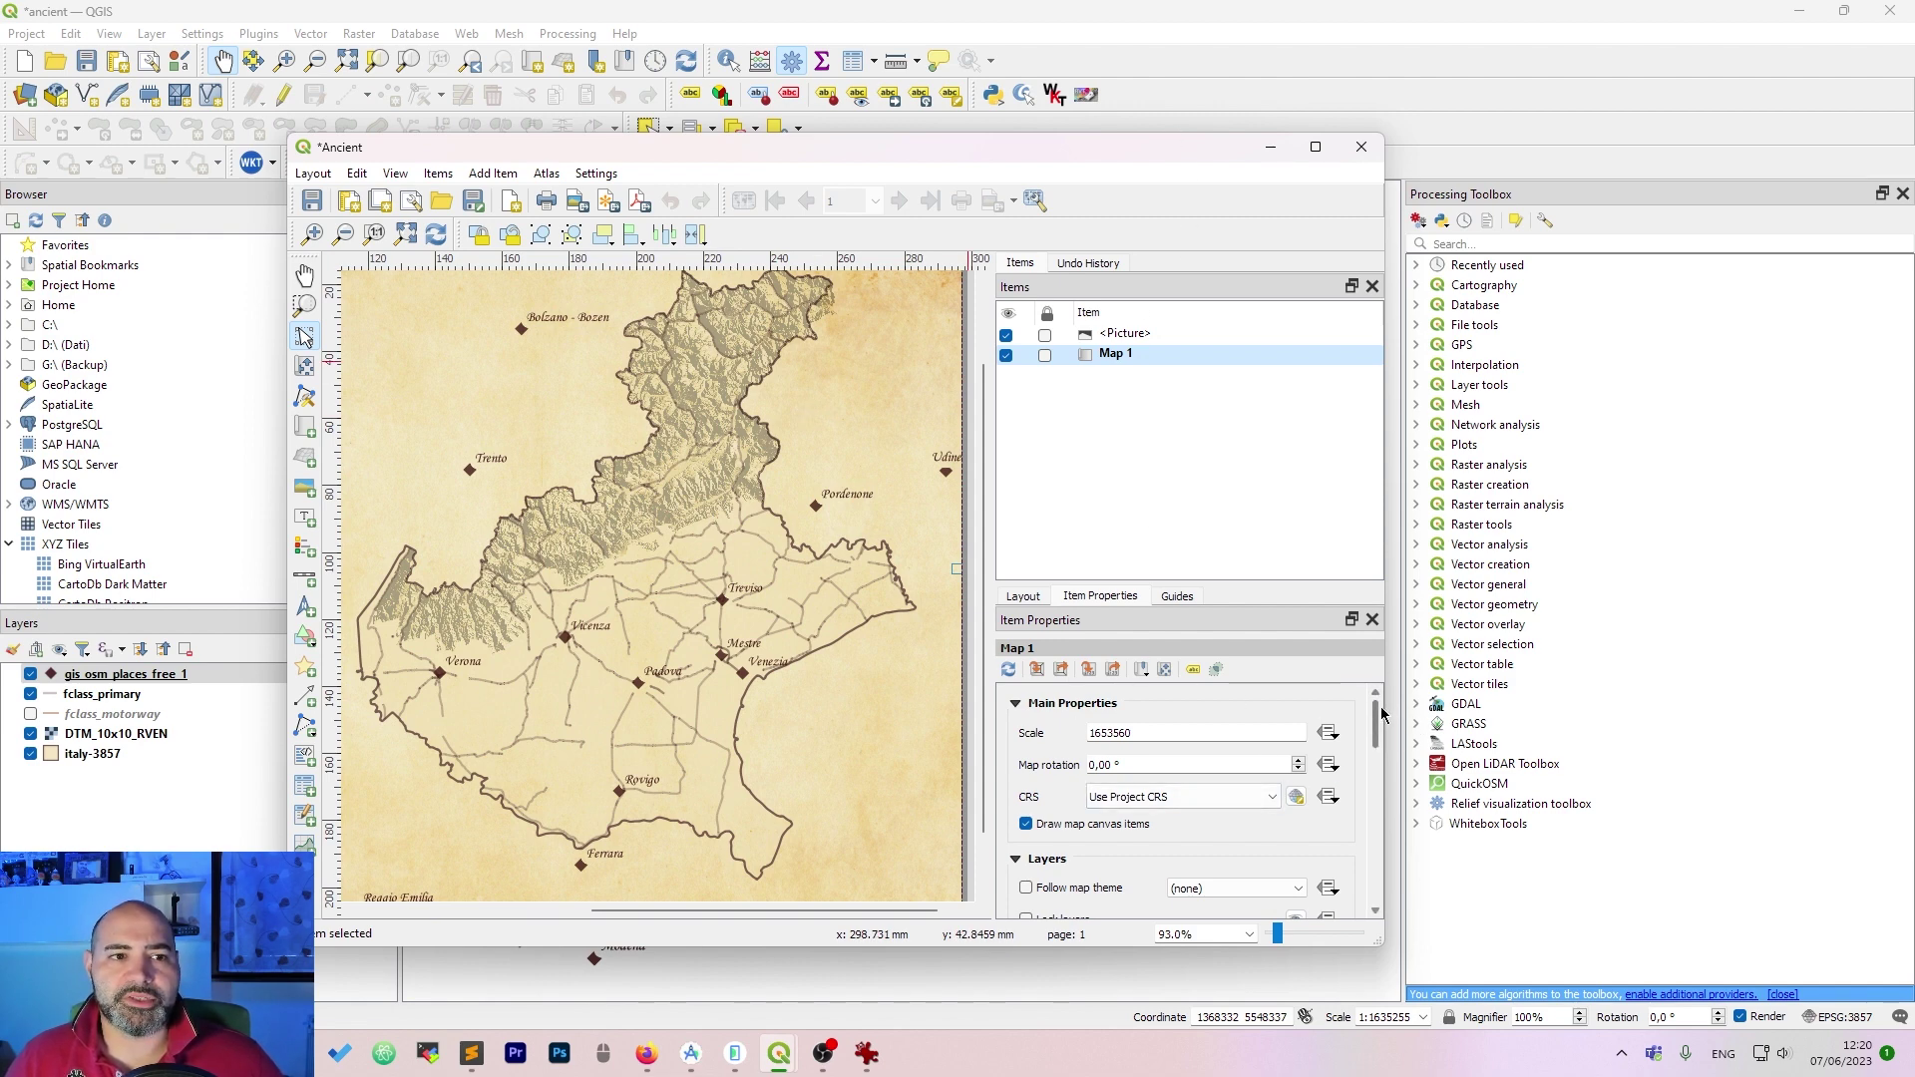
drag(1376, 718, 1376, 773)
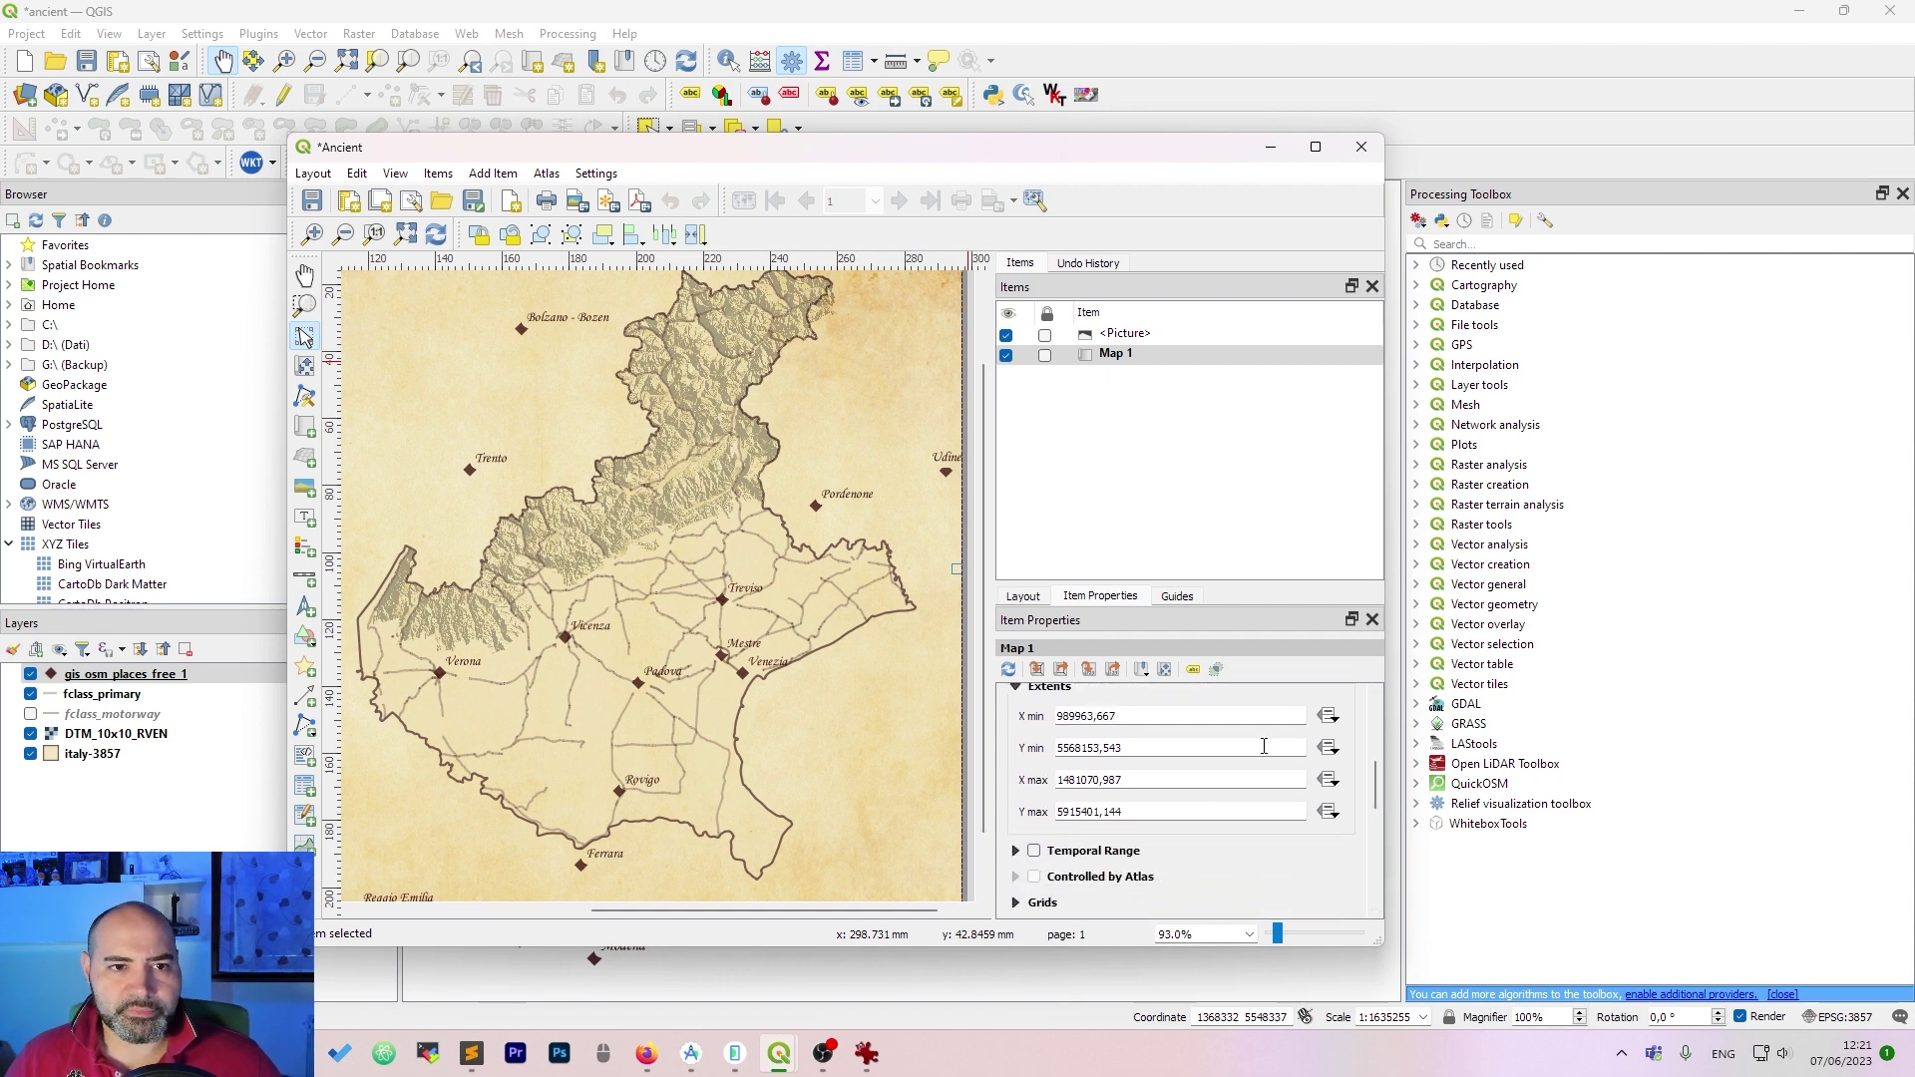
scroll(1297, 753, down, 3)
scroll(1167, 778, down, 2)
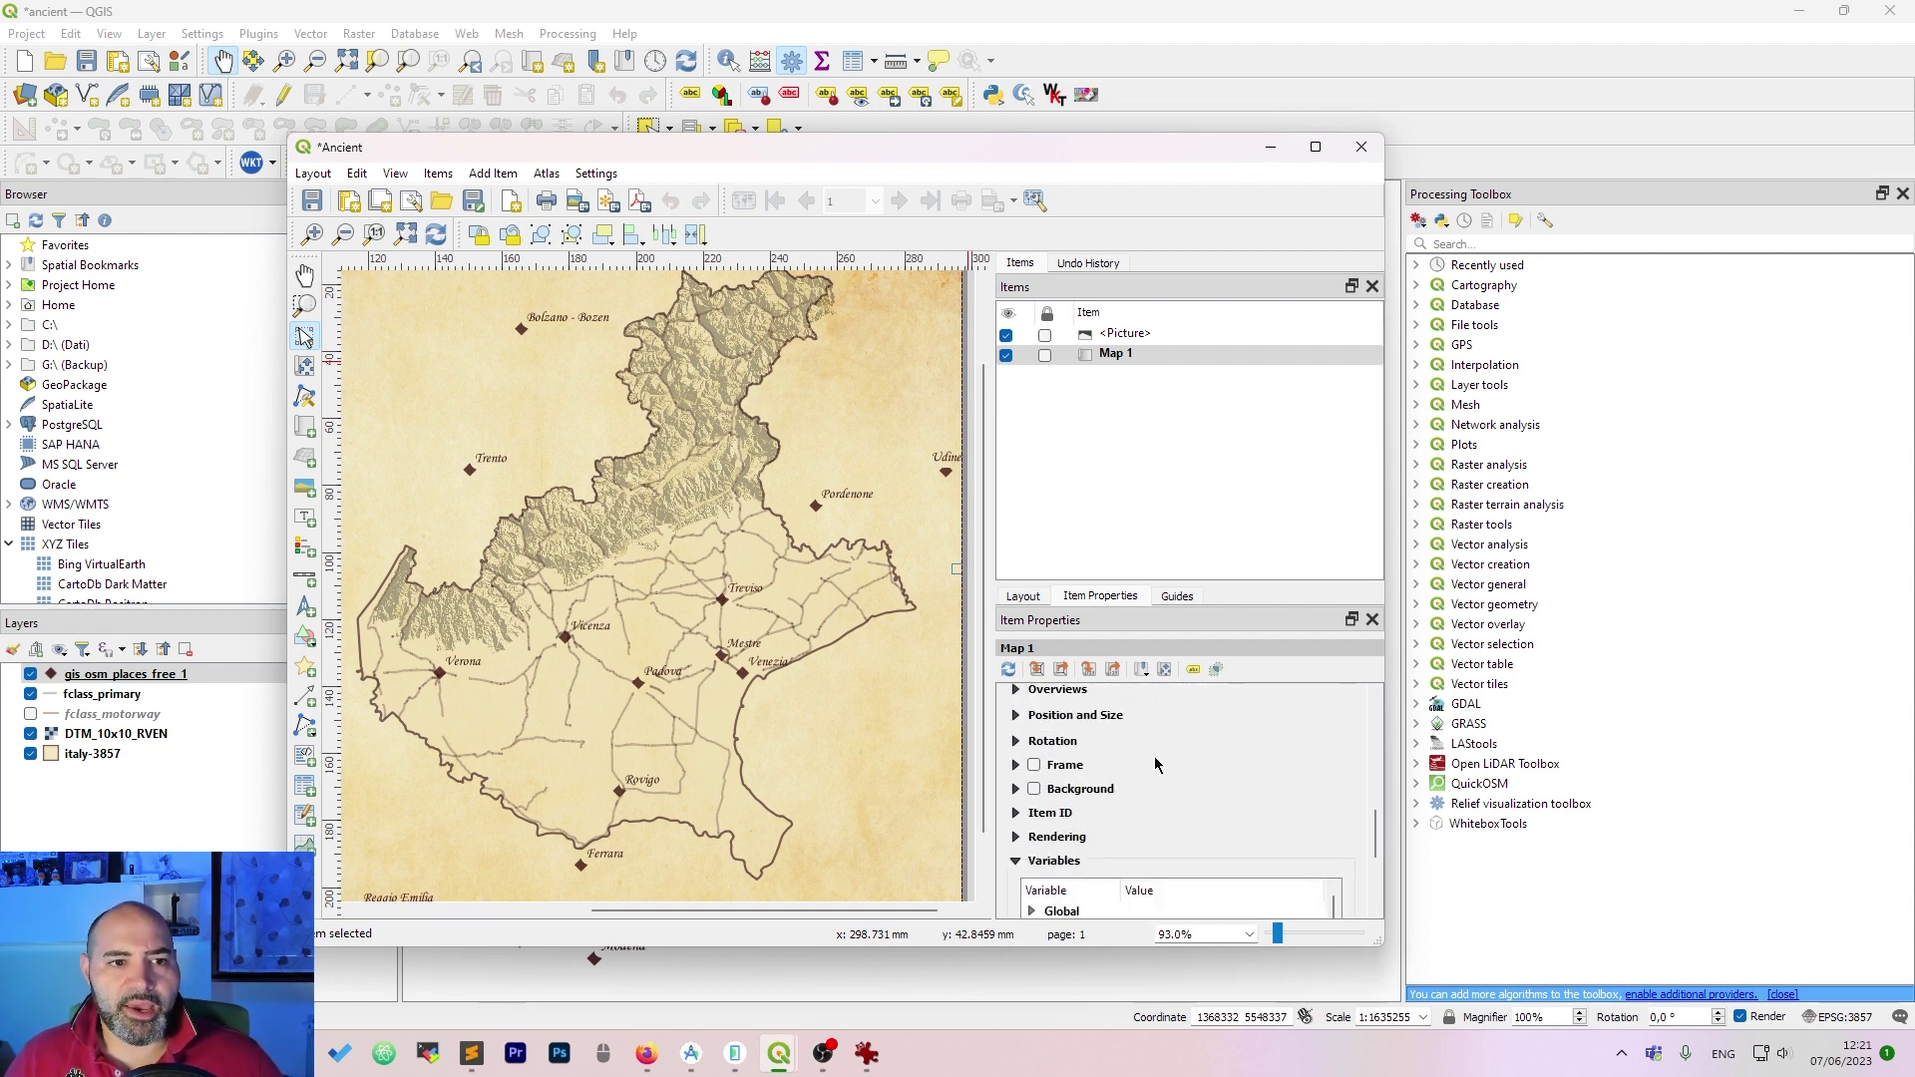
click(1058, 839)
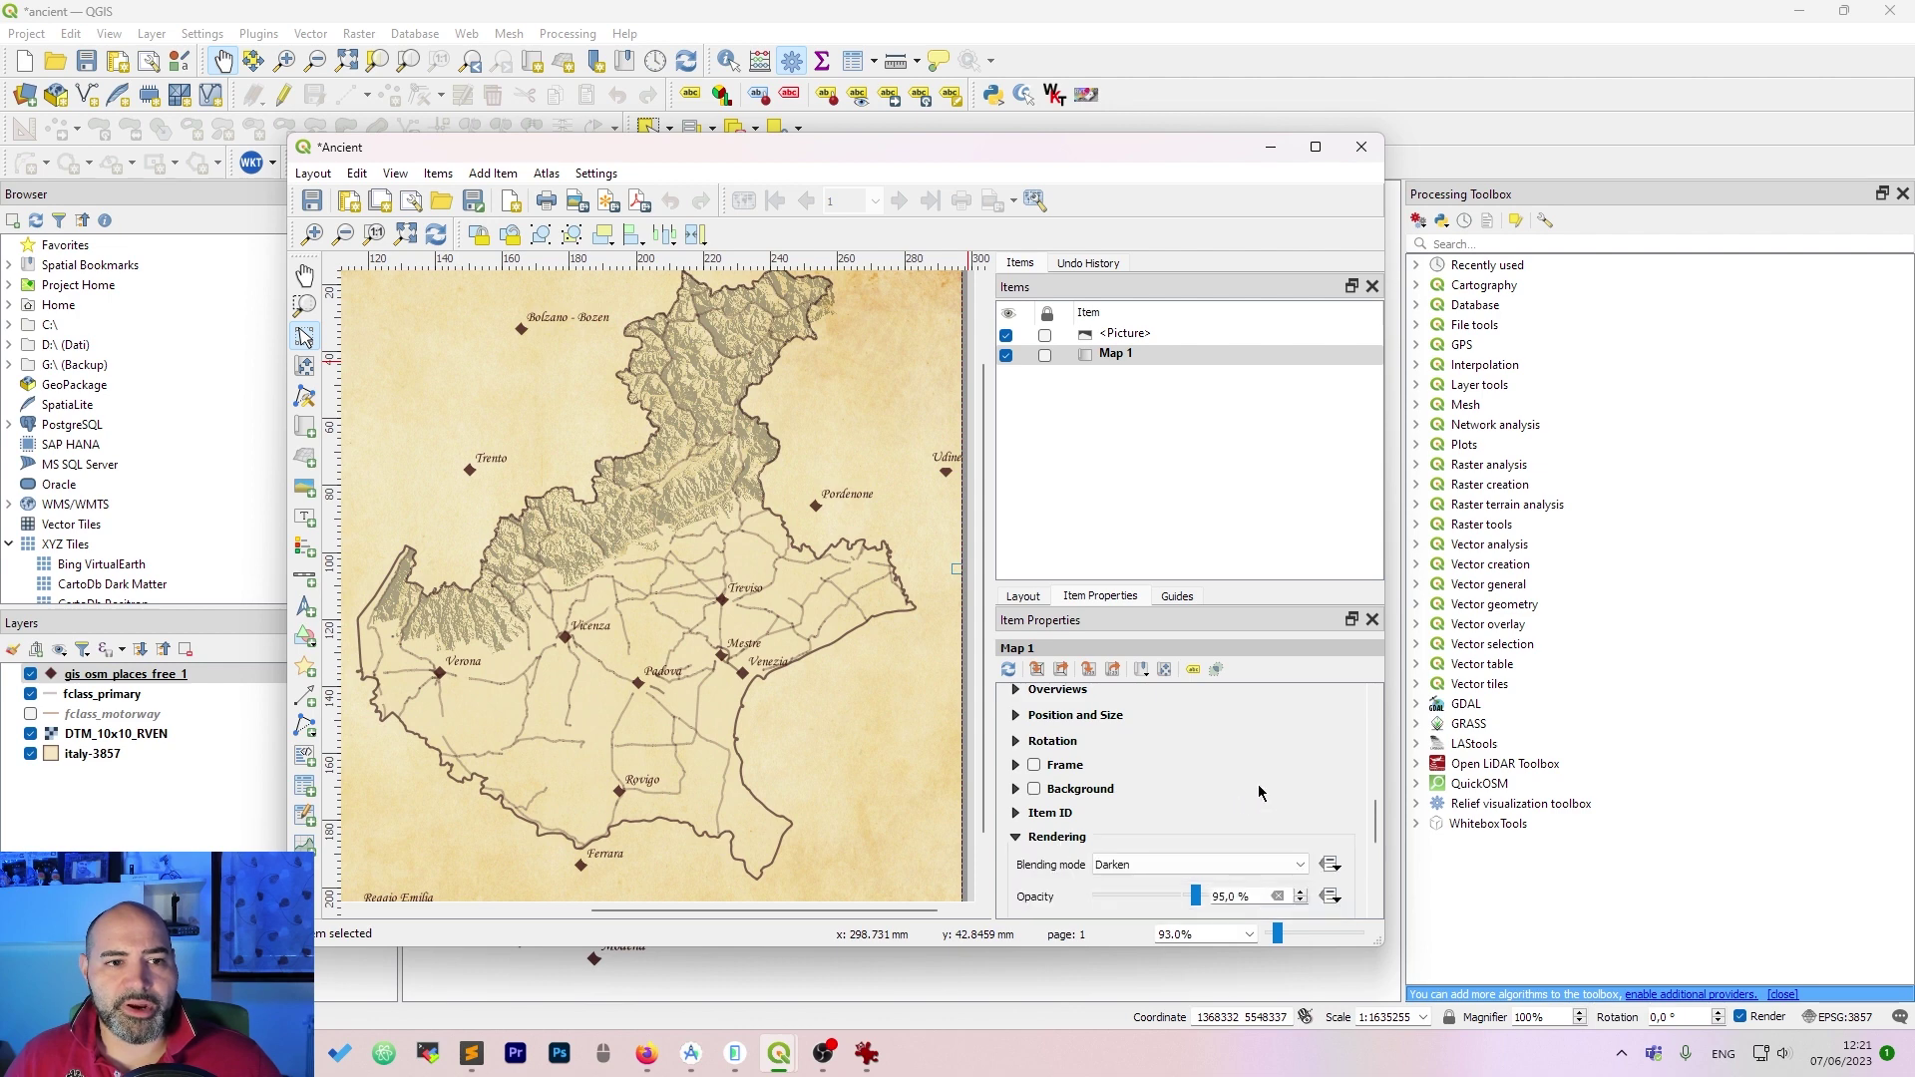
scroll(1338, 774, down, 1)
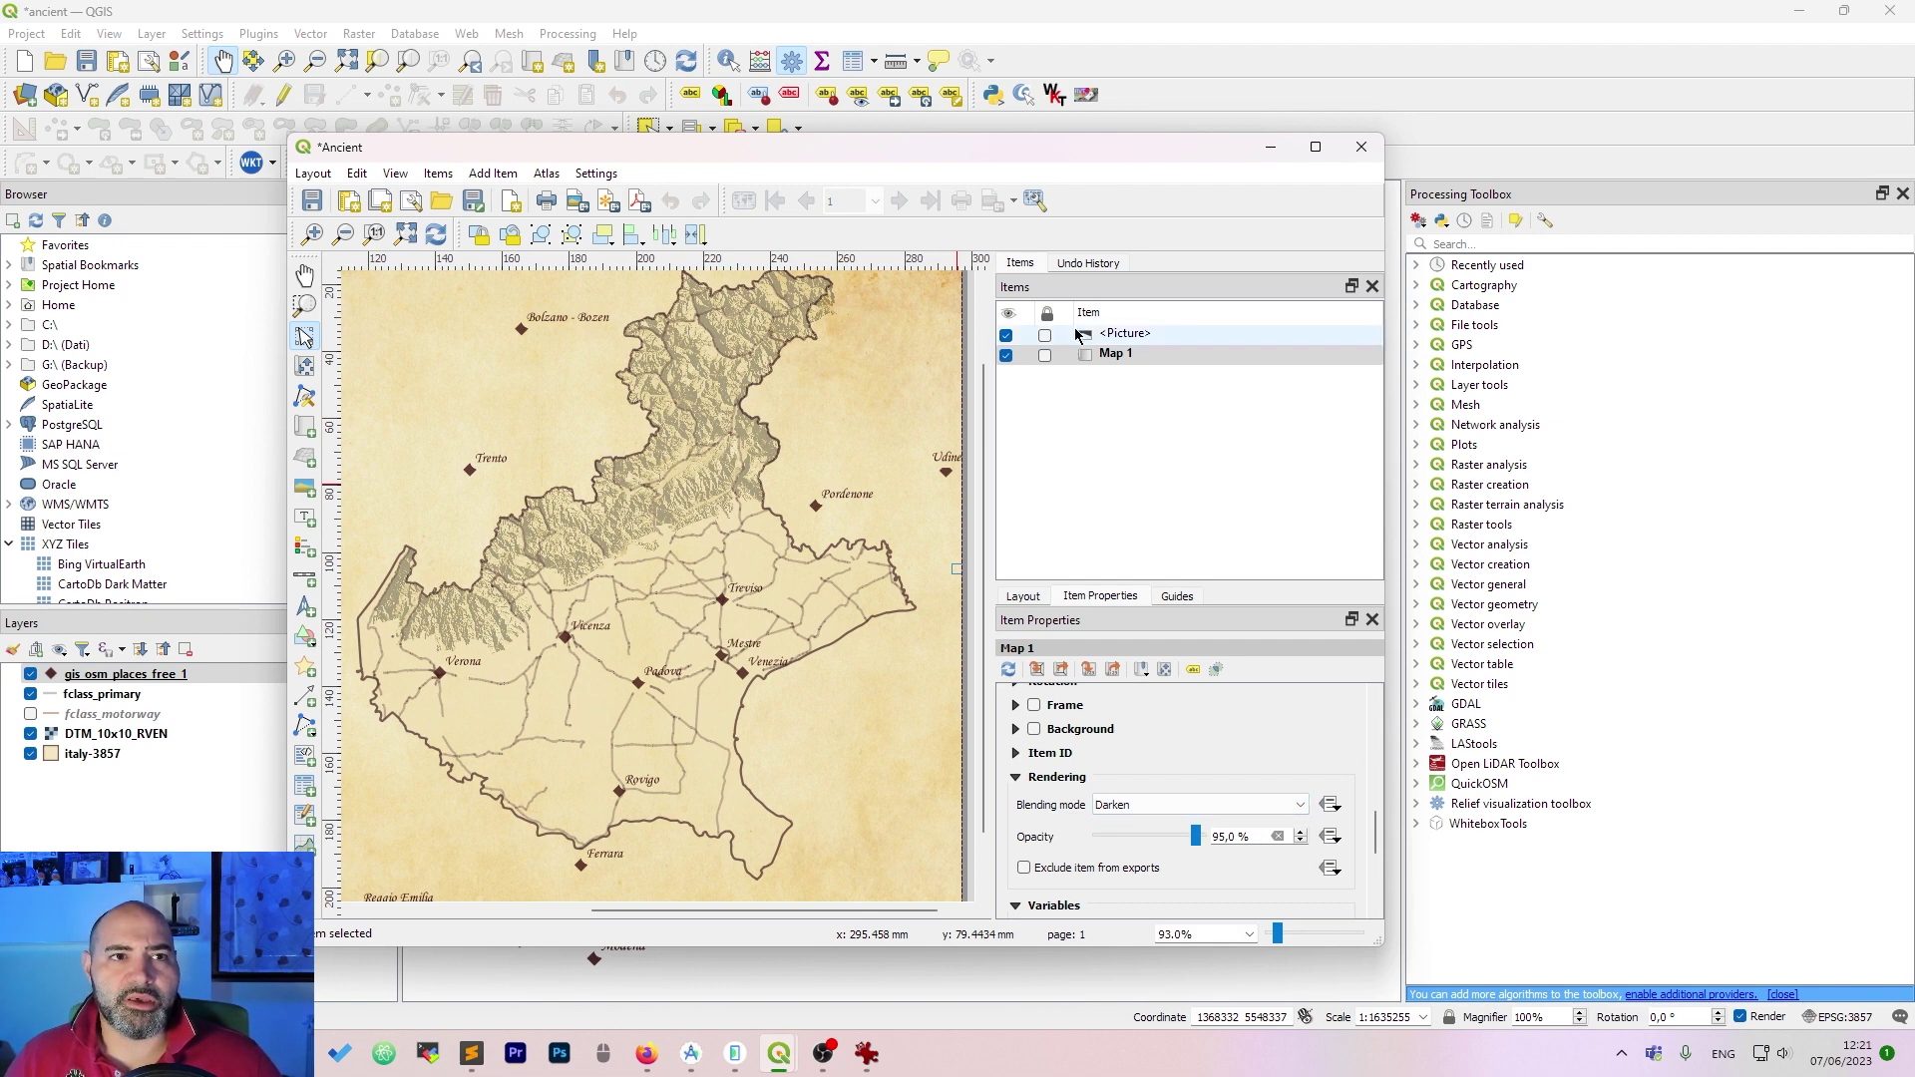
click(1147, 457)
click(1044, 603)
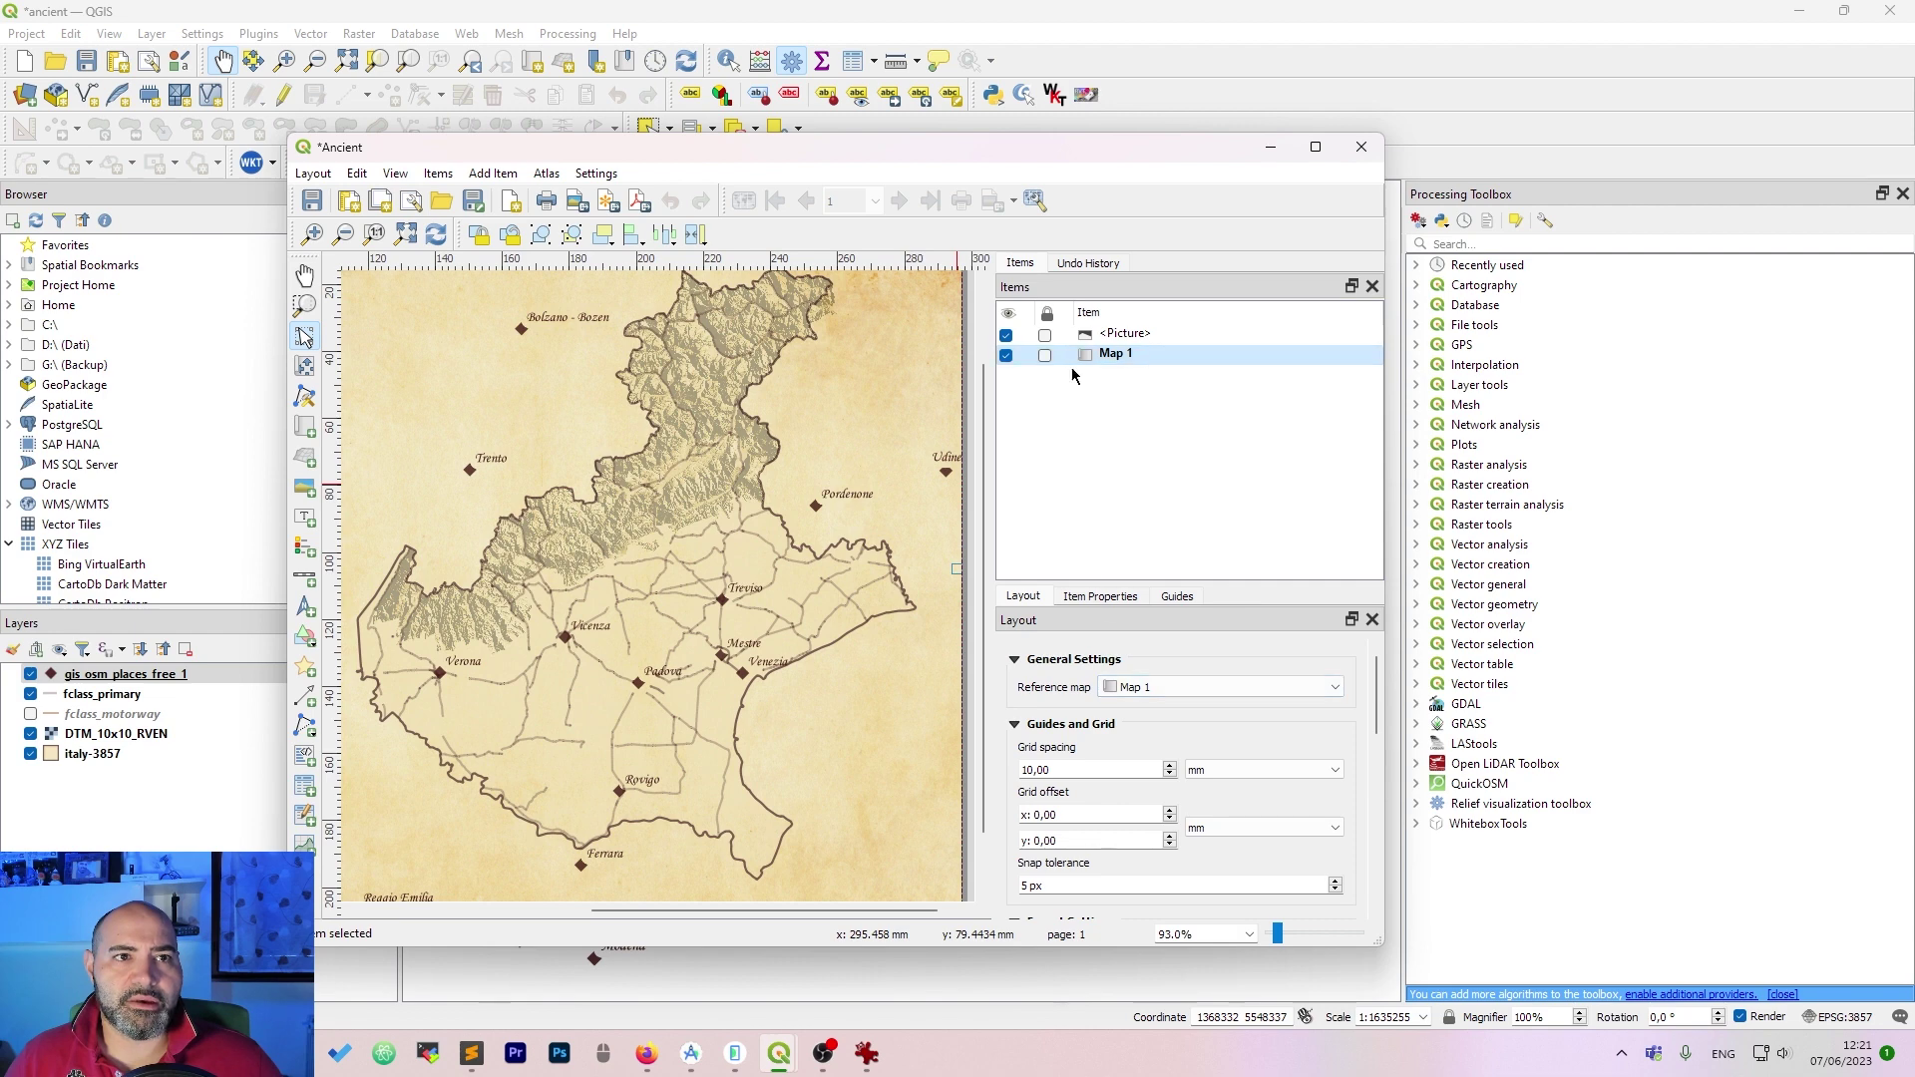
- Maximize the layout and shift the Map 1 frame slightly to the right
click(1315, 147)
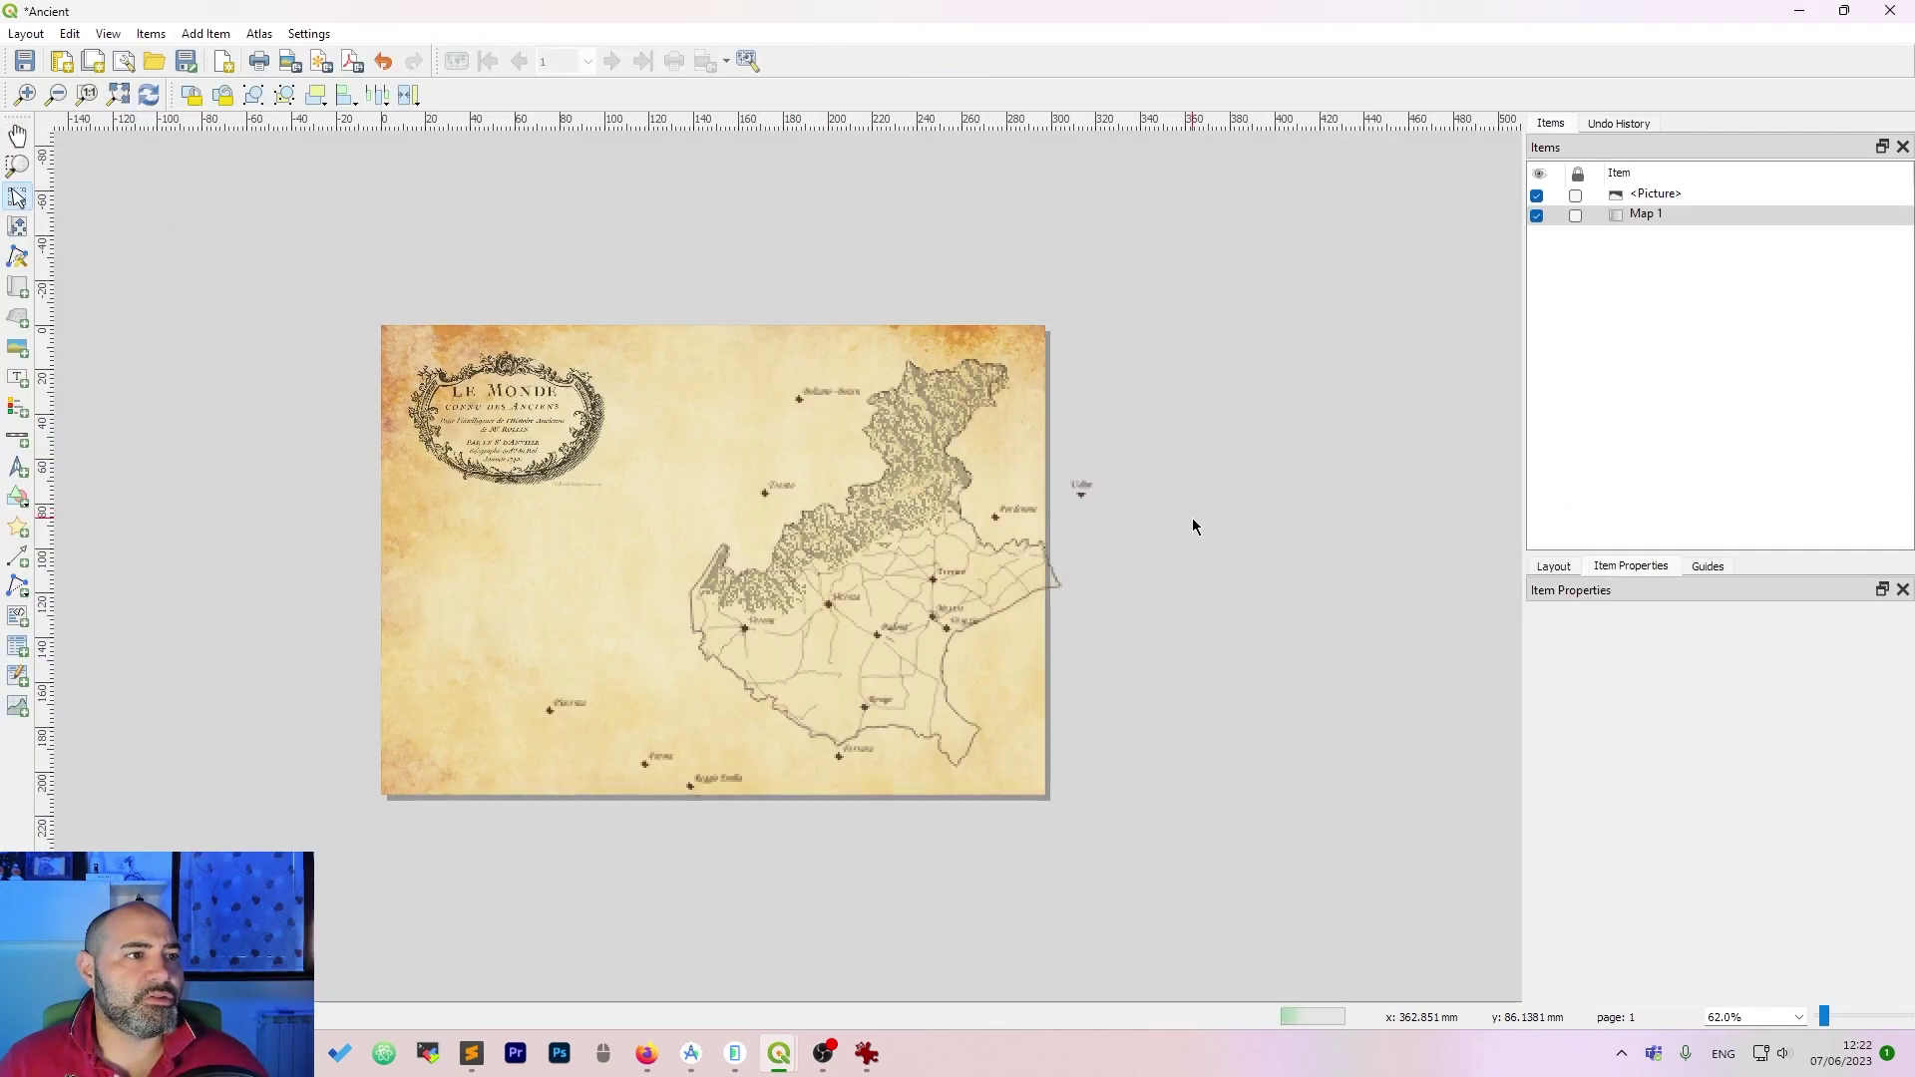
key(ctrl+z)
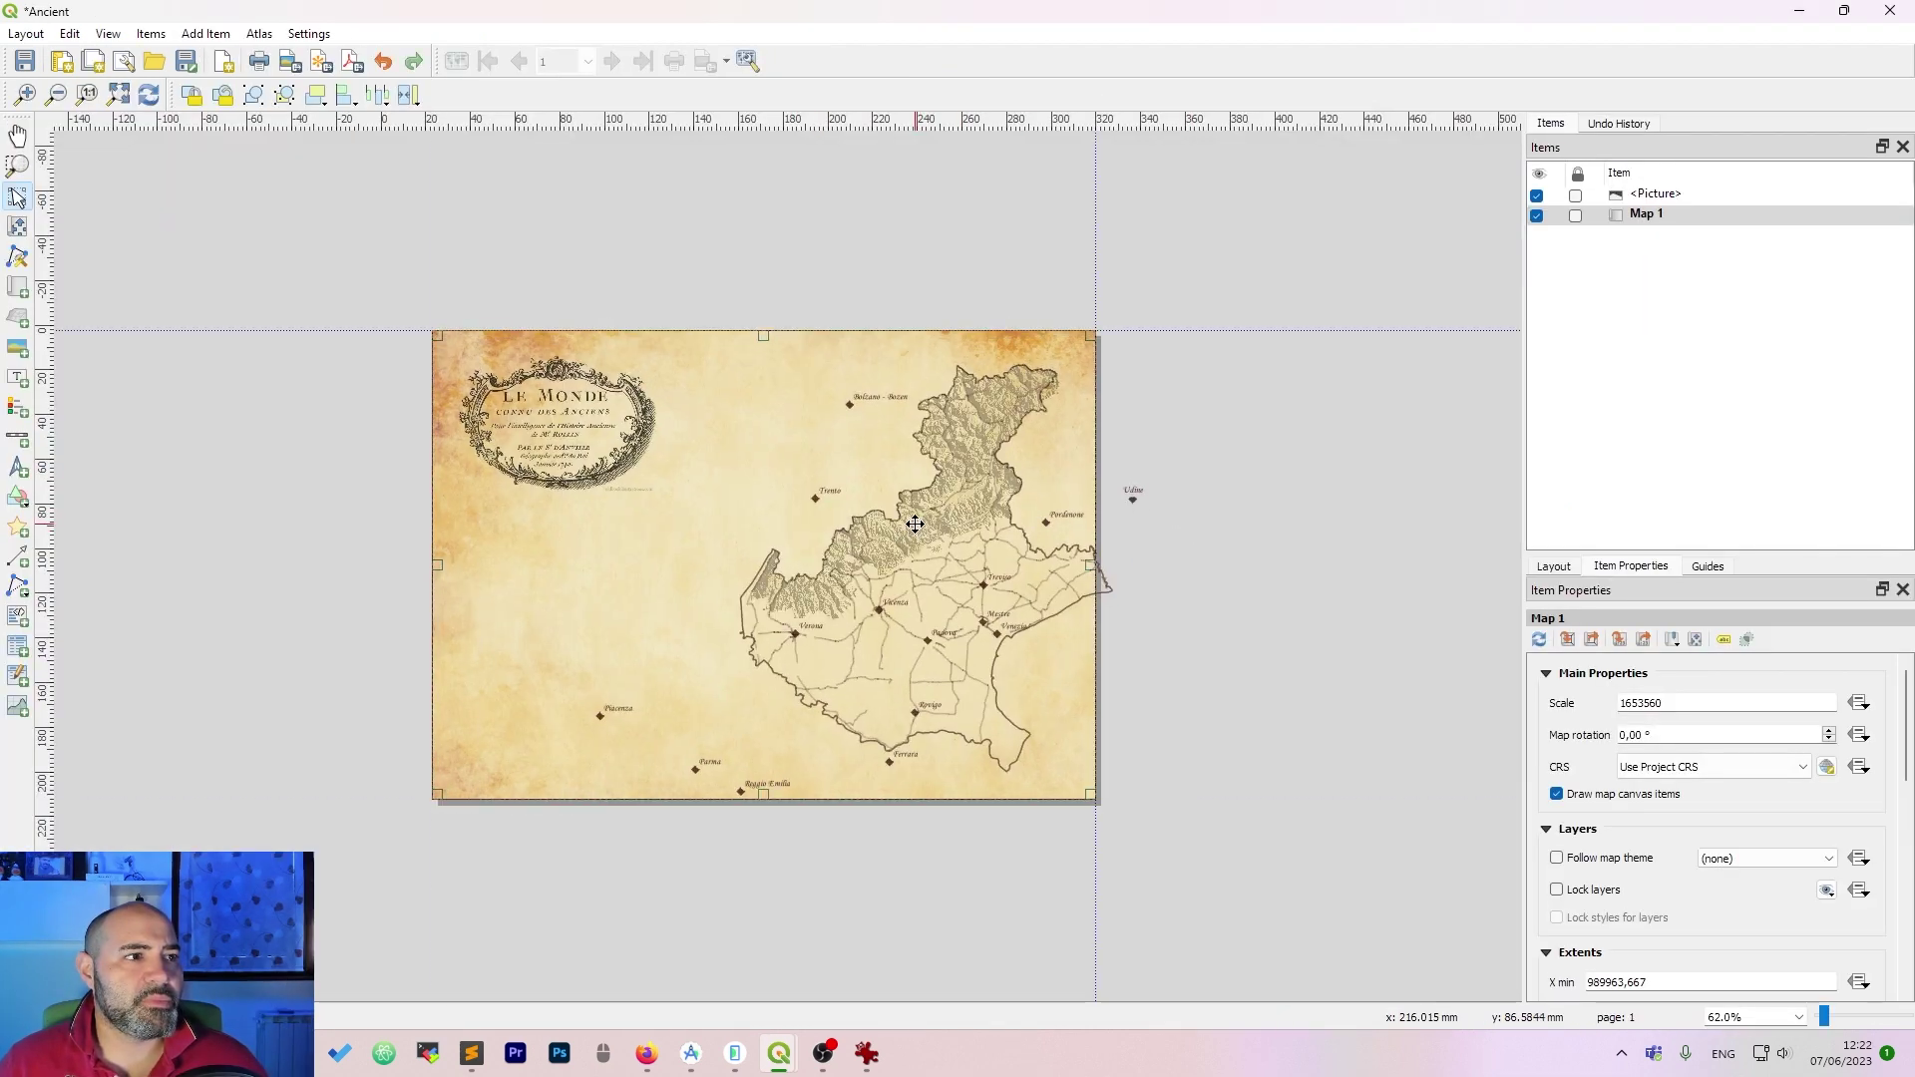
key(ctrl+shift+z)
click(1337, 475)
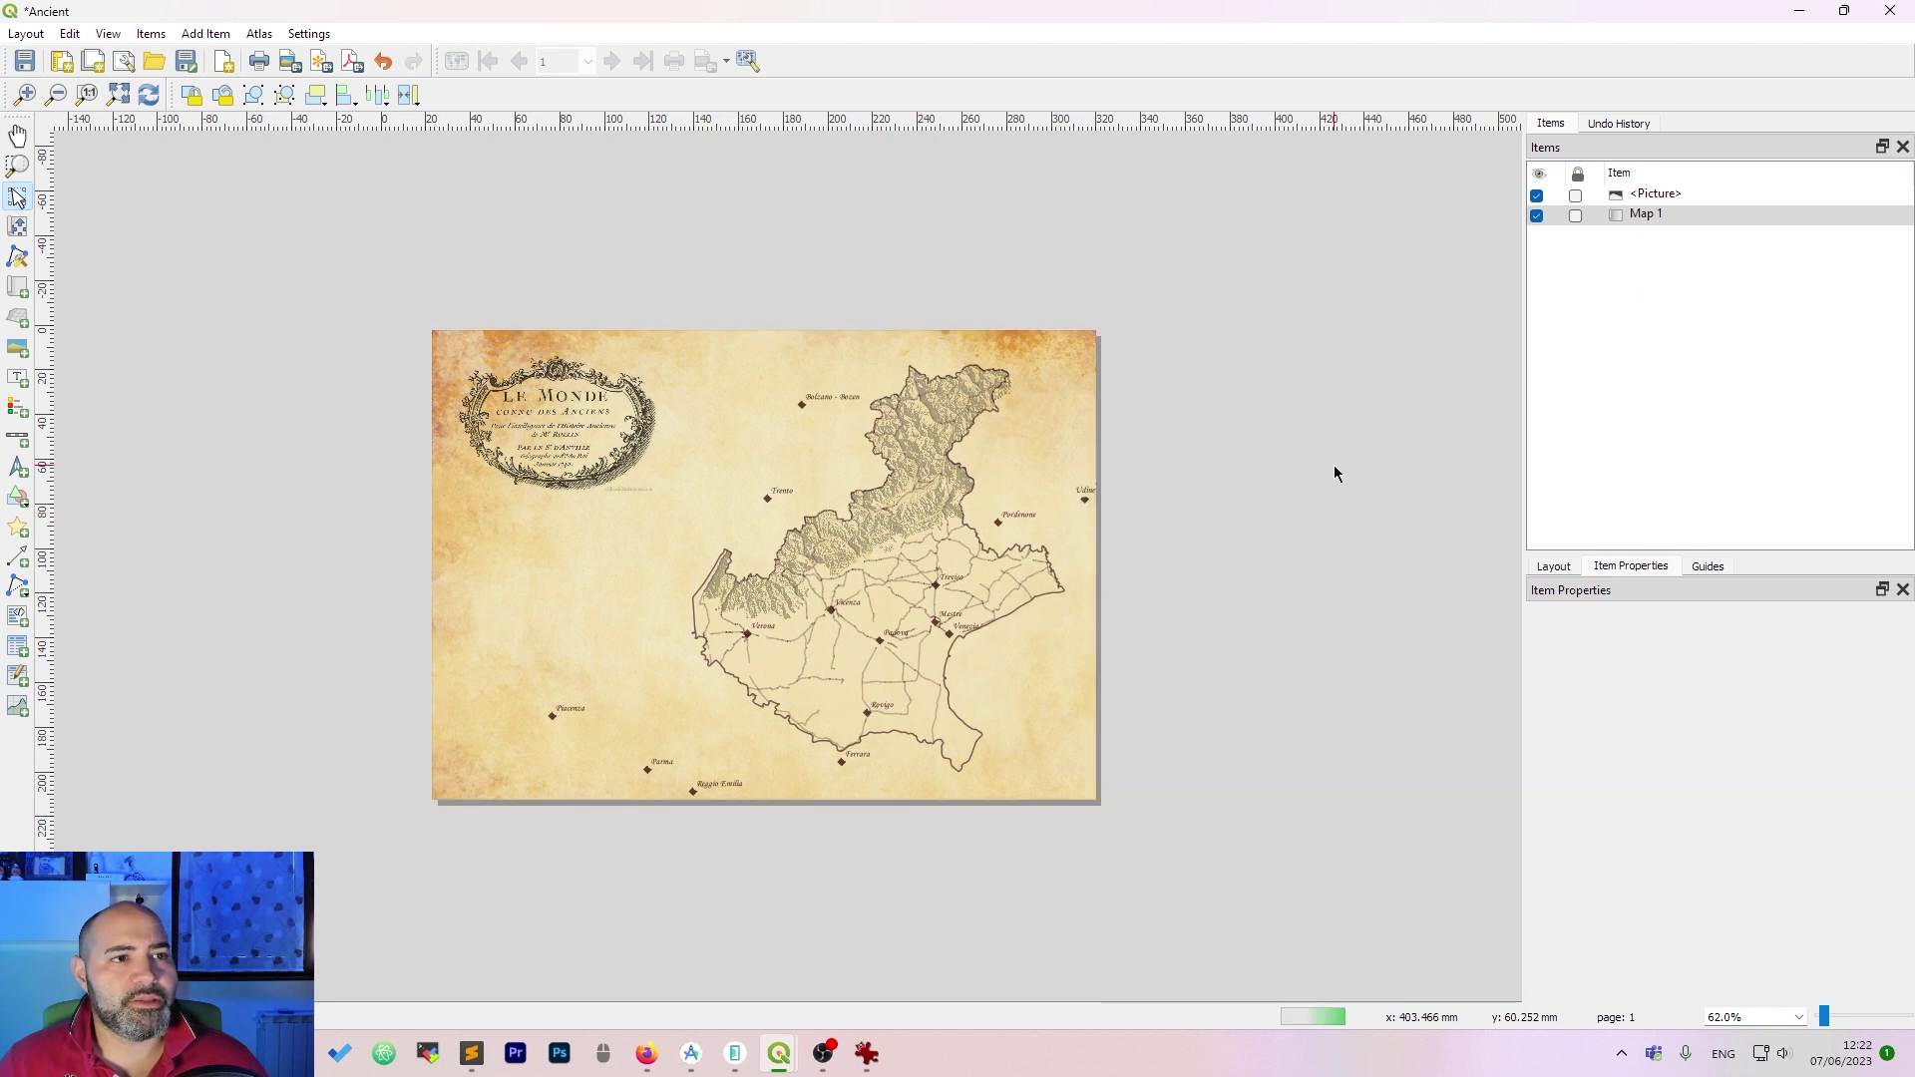
click(854, 551)
key(ctrl+z)
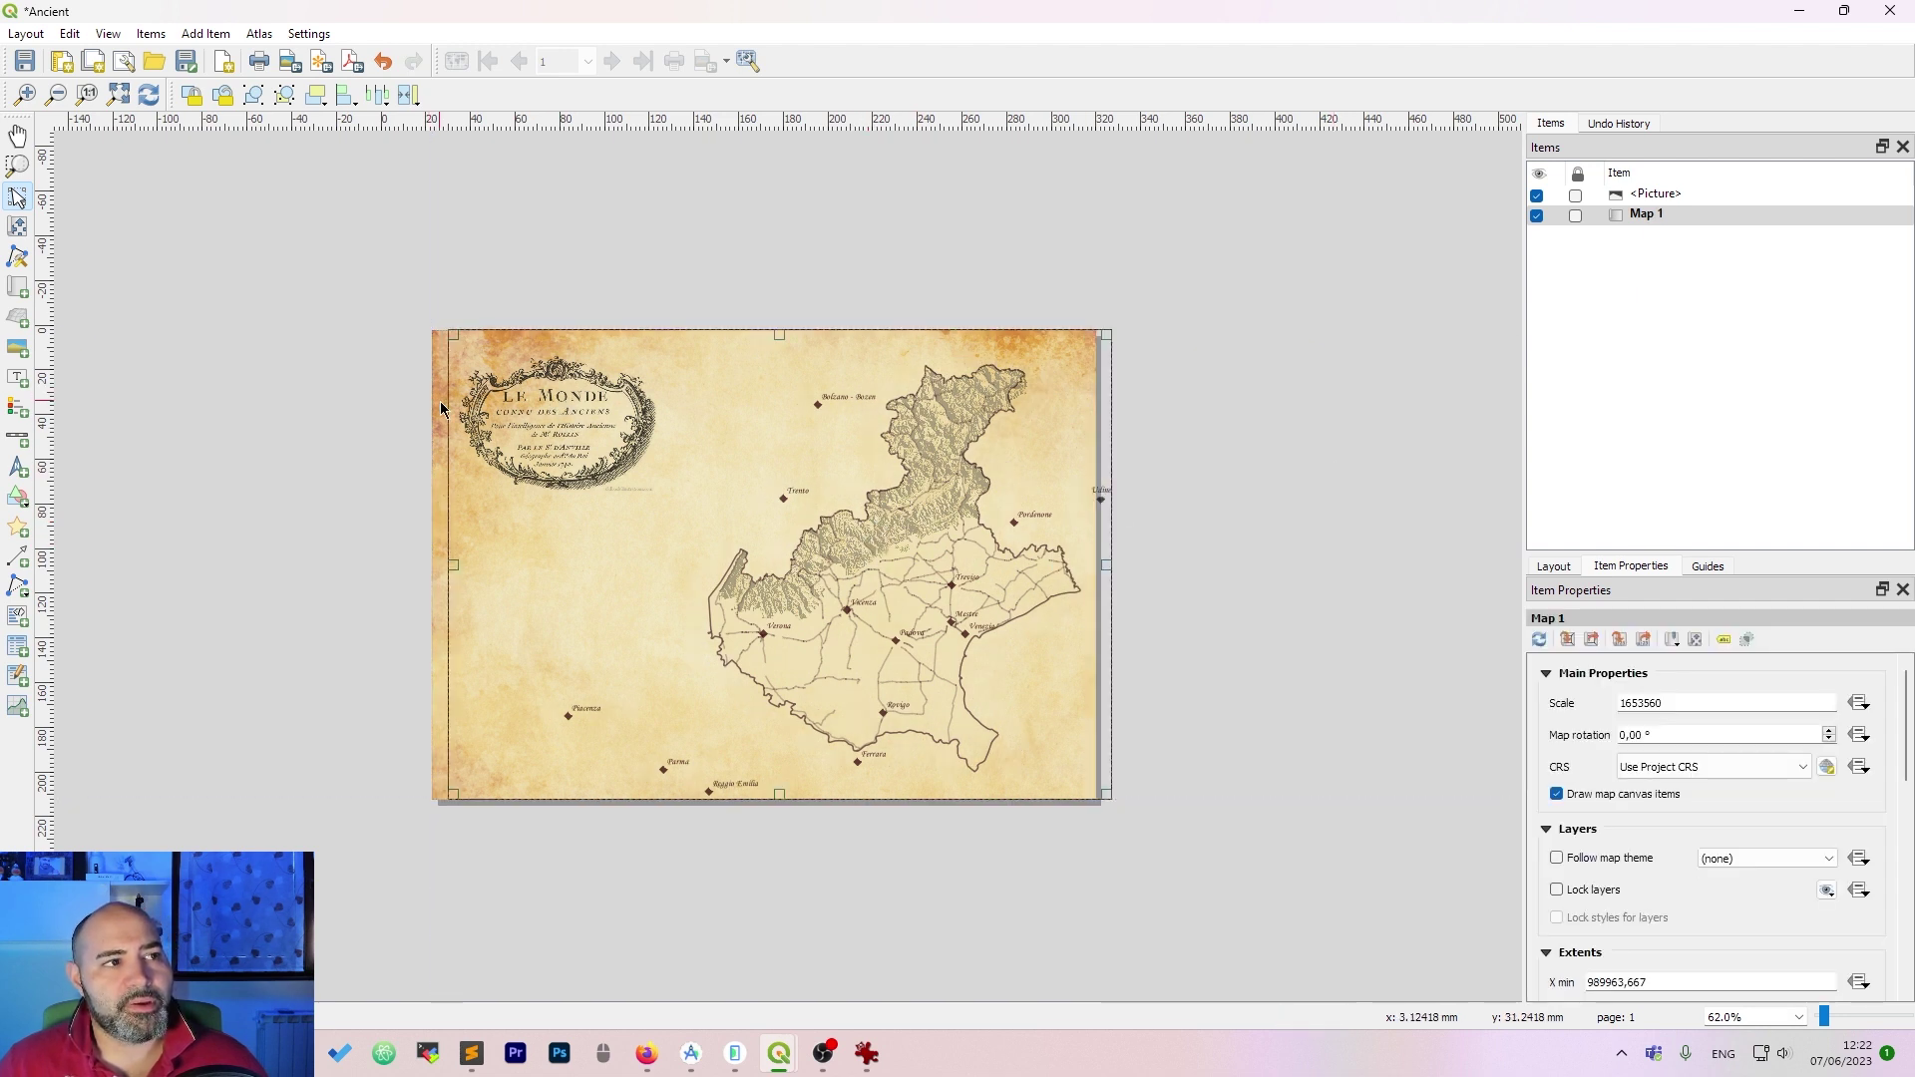
- Open the page background fill and compare it with the wp2021760.jpg parchment image
click(439, 406)
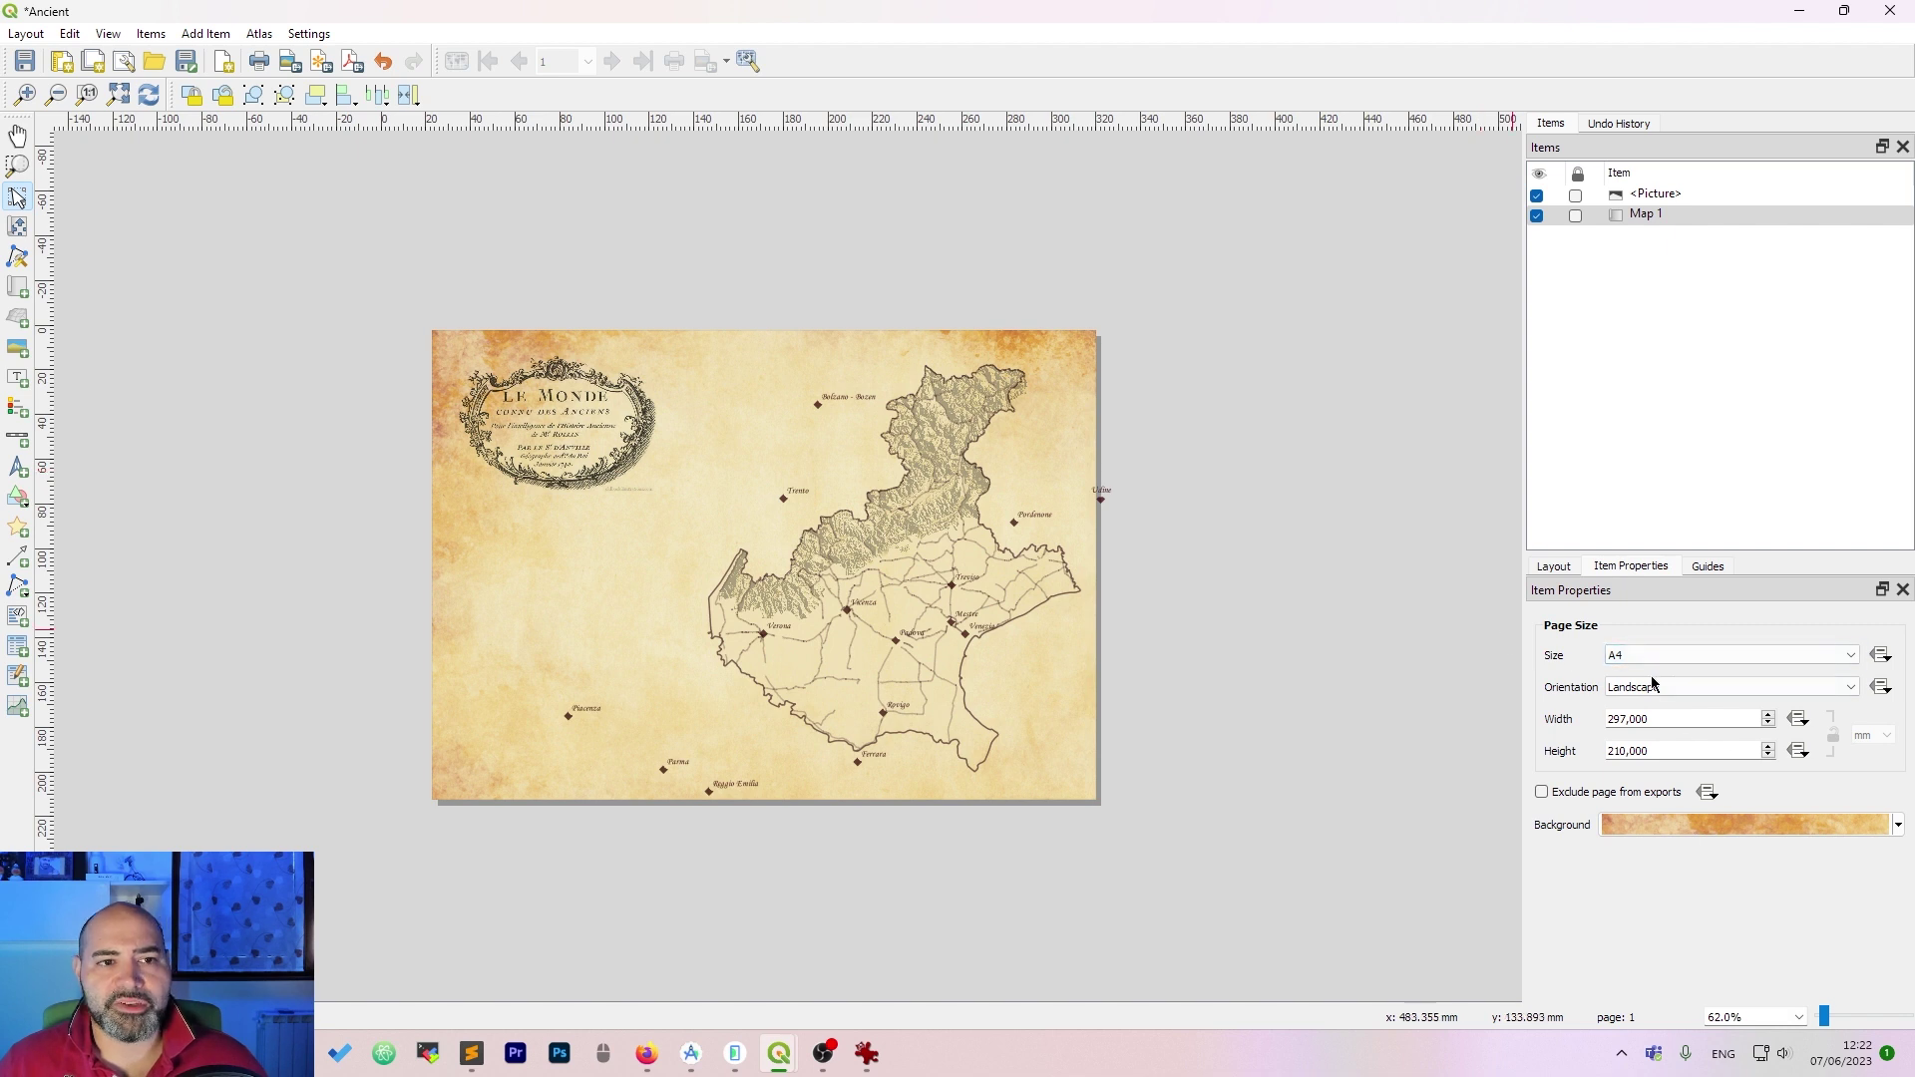
click(1674, 834)
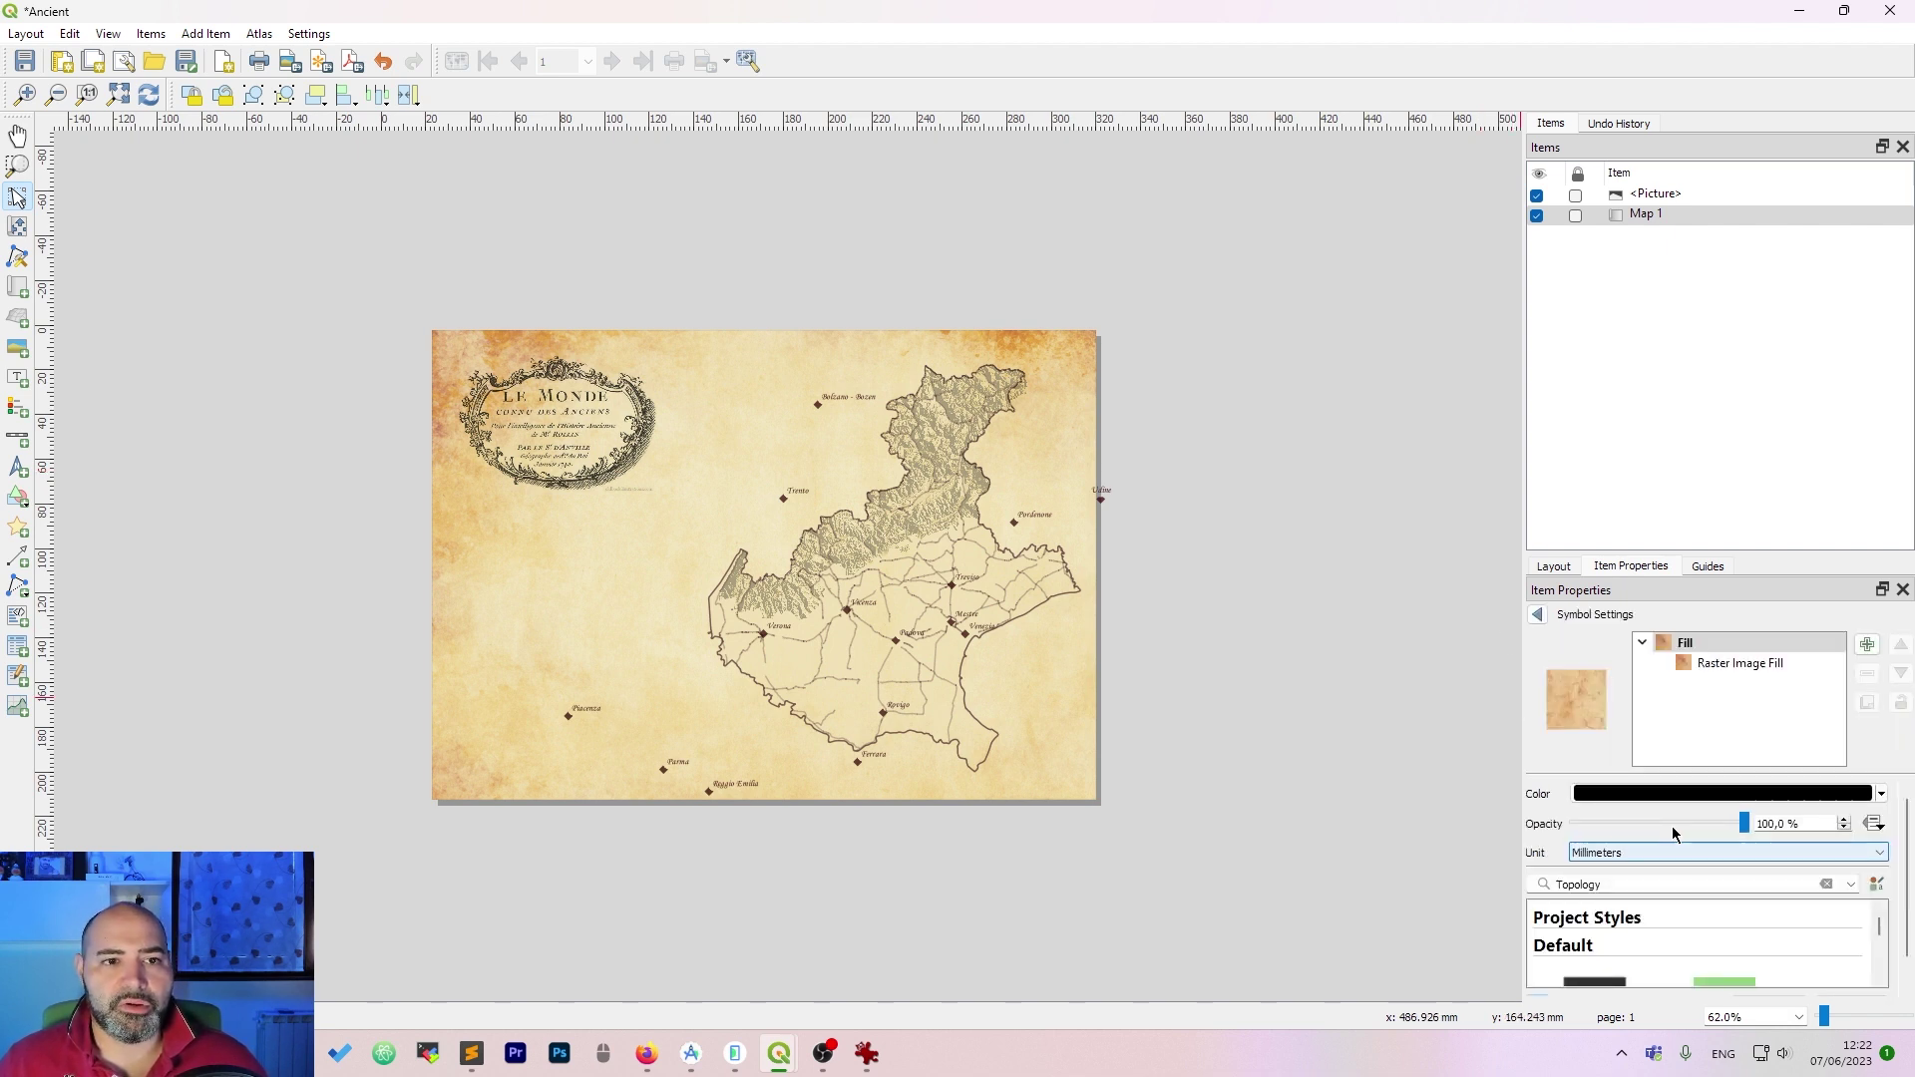
click(1747, 665)
click(1696, 643)
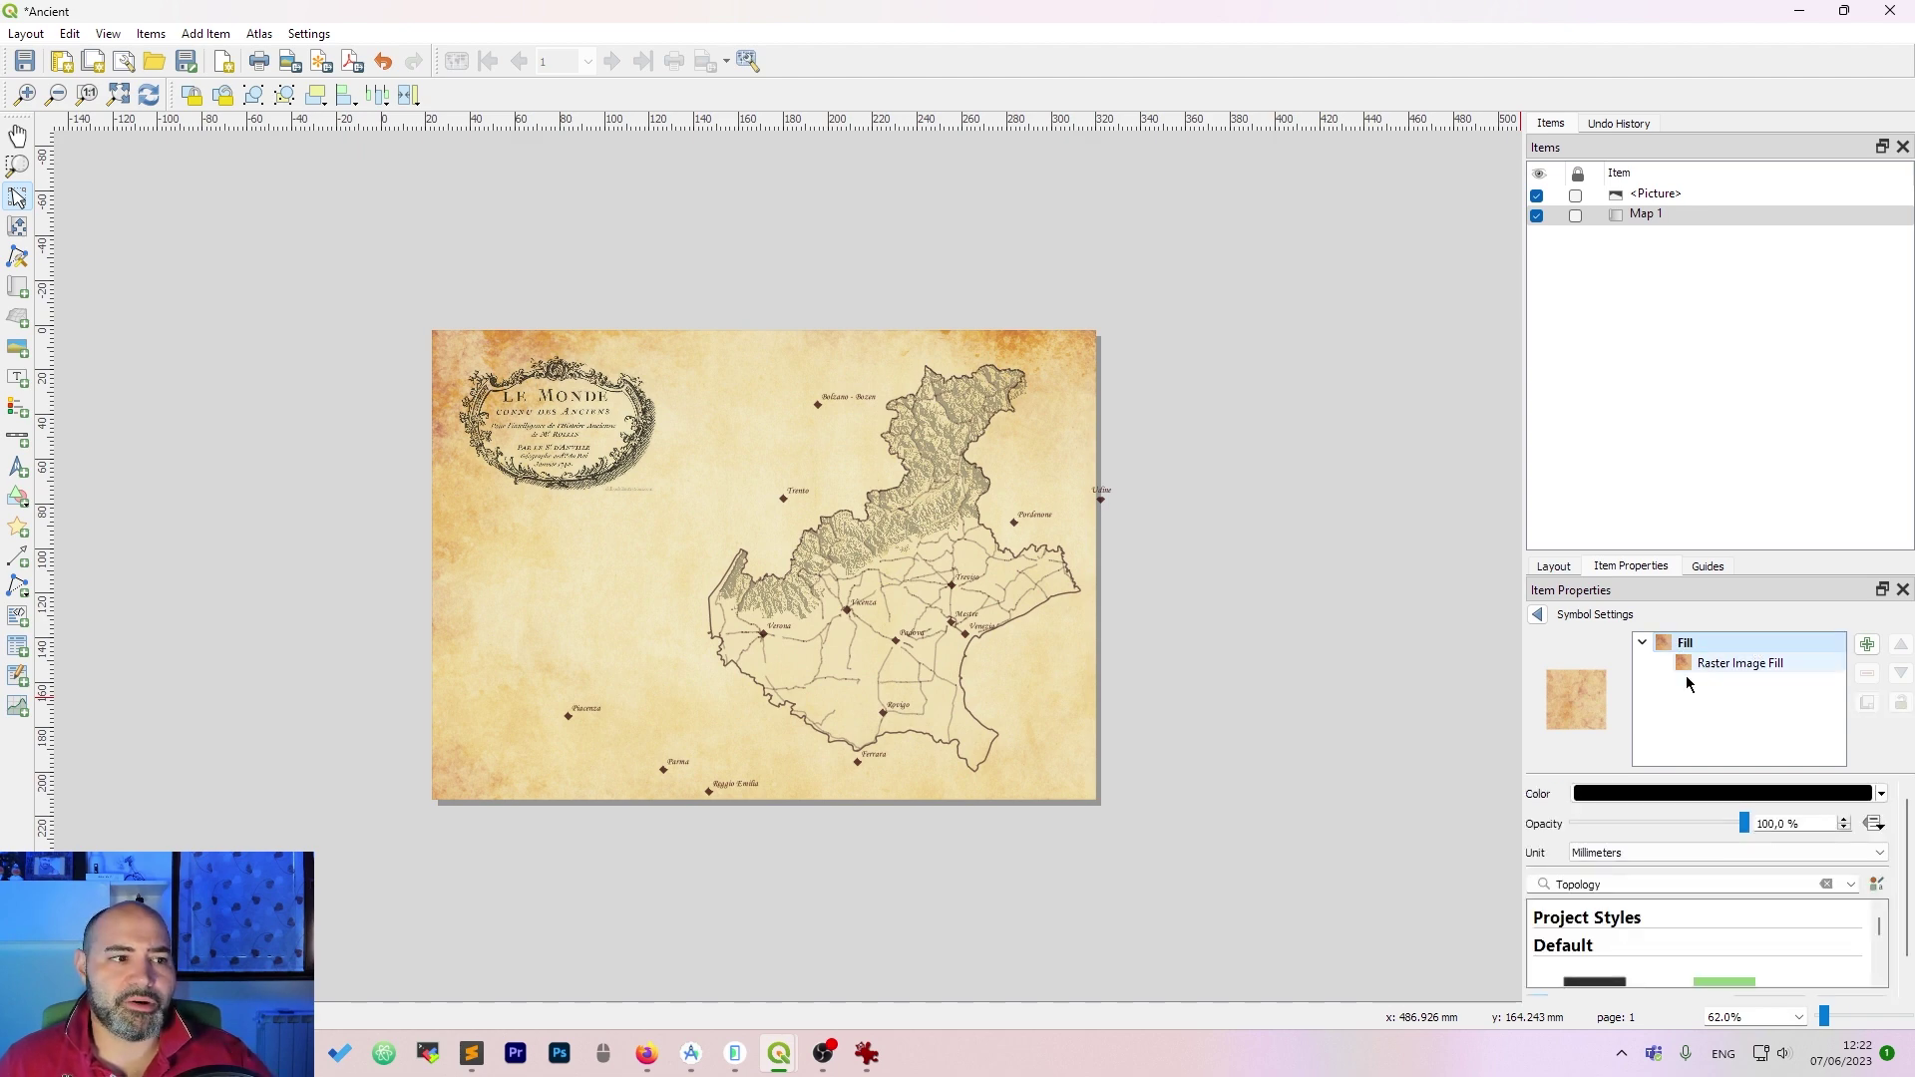
click(886, 1062)
click(675, 942)
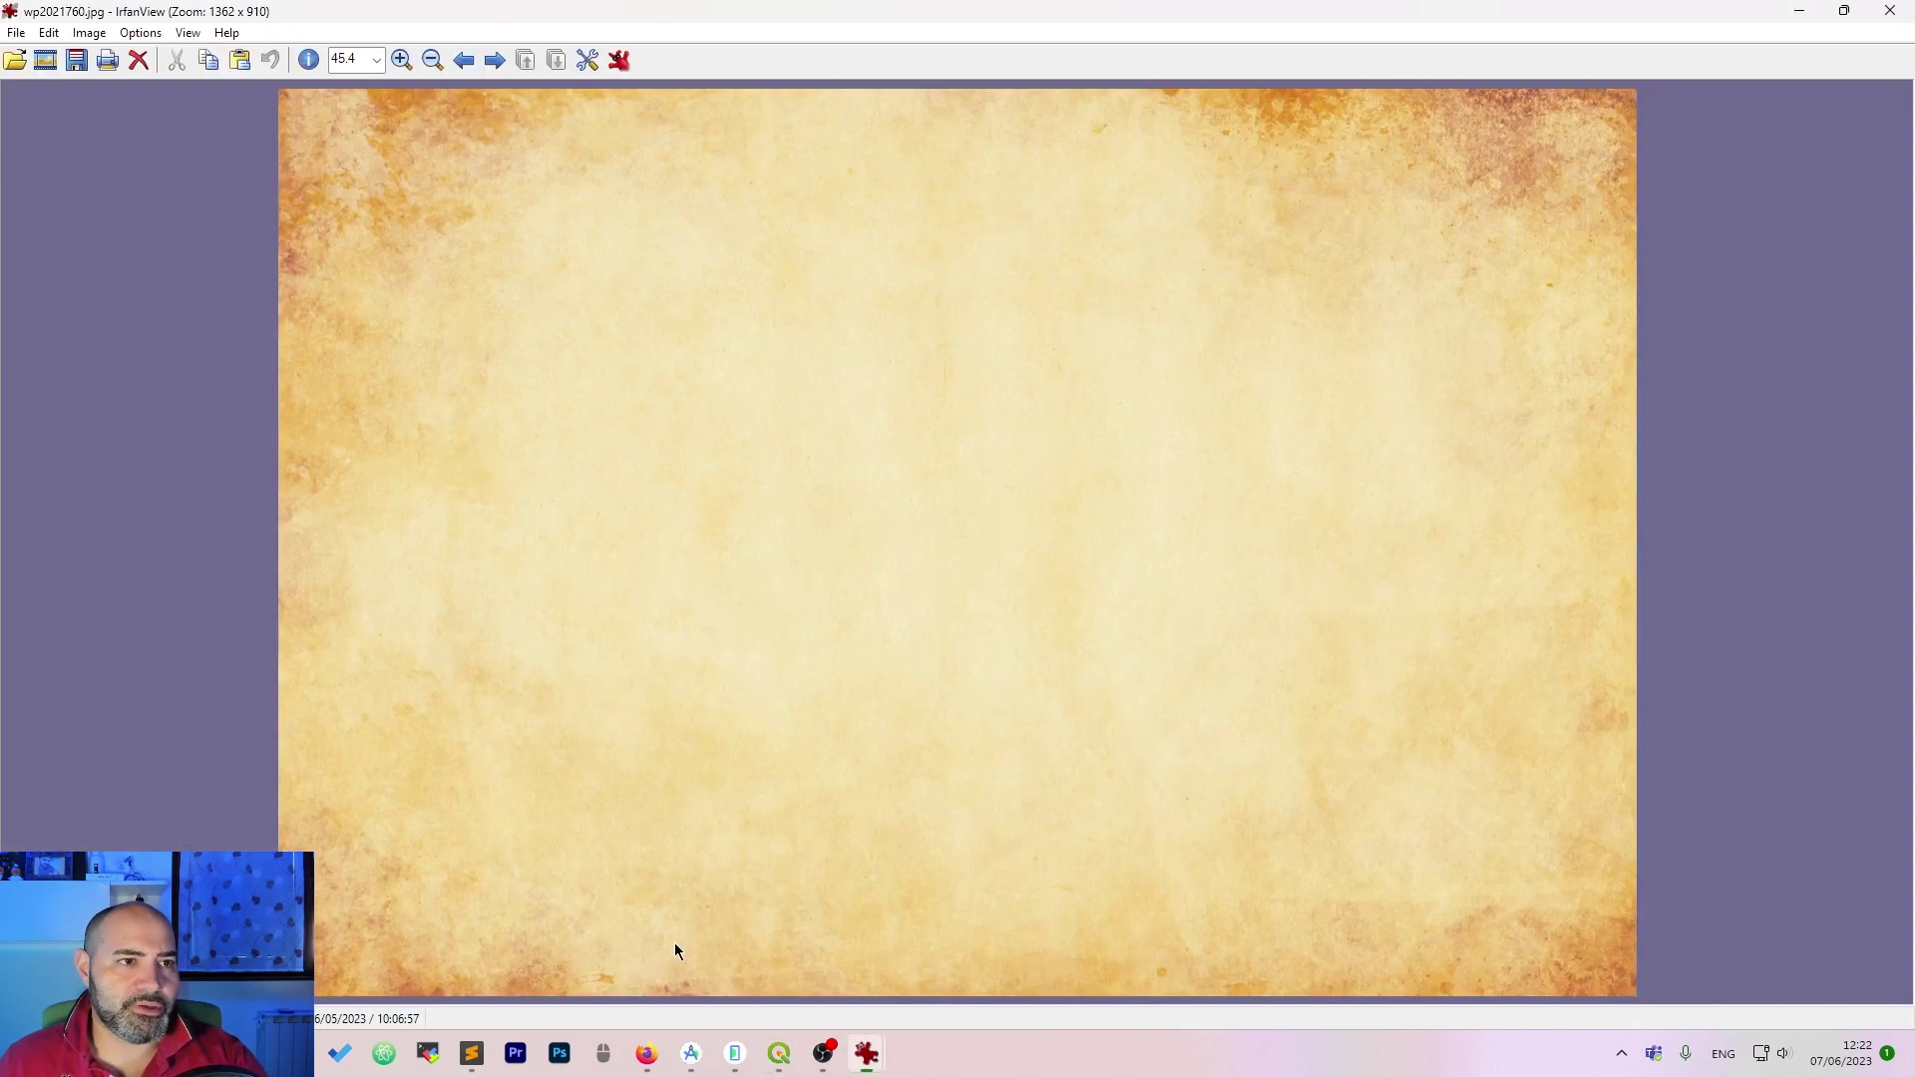
click(1800, 10)
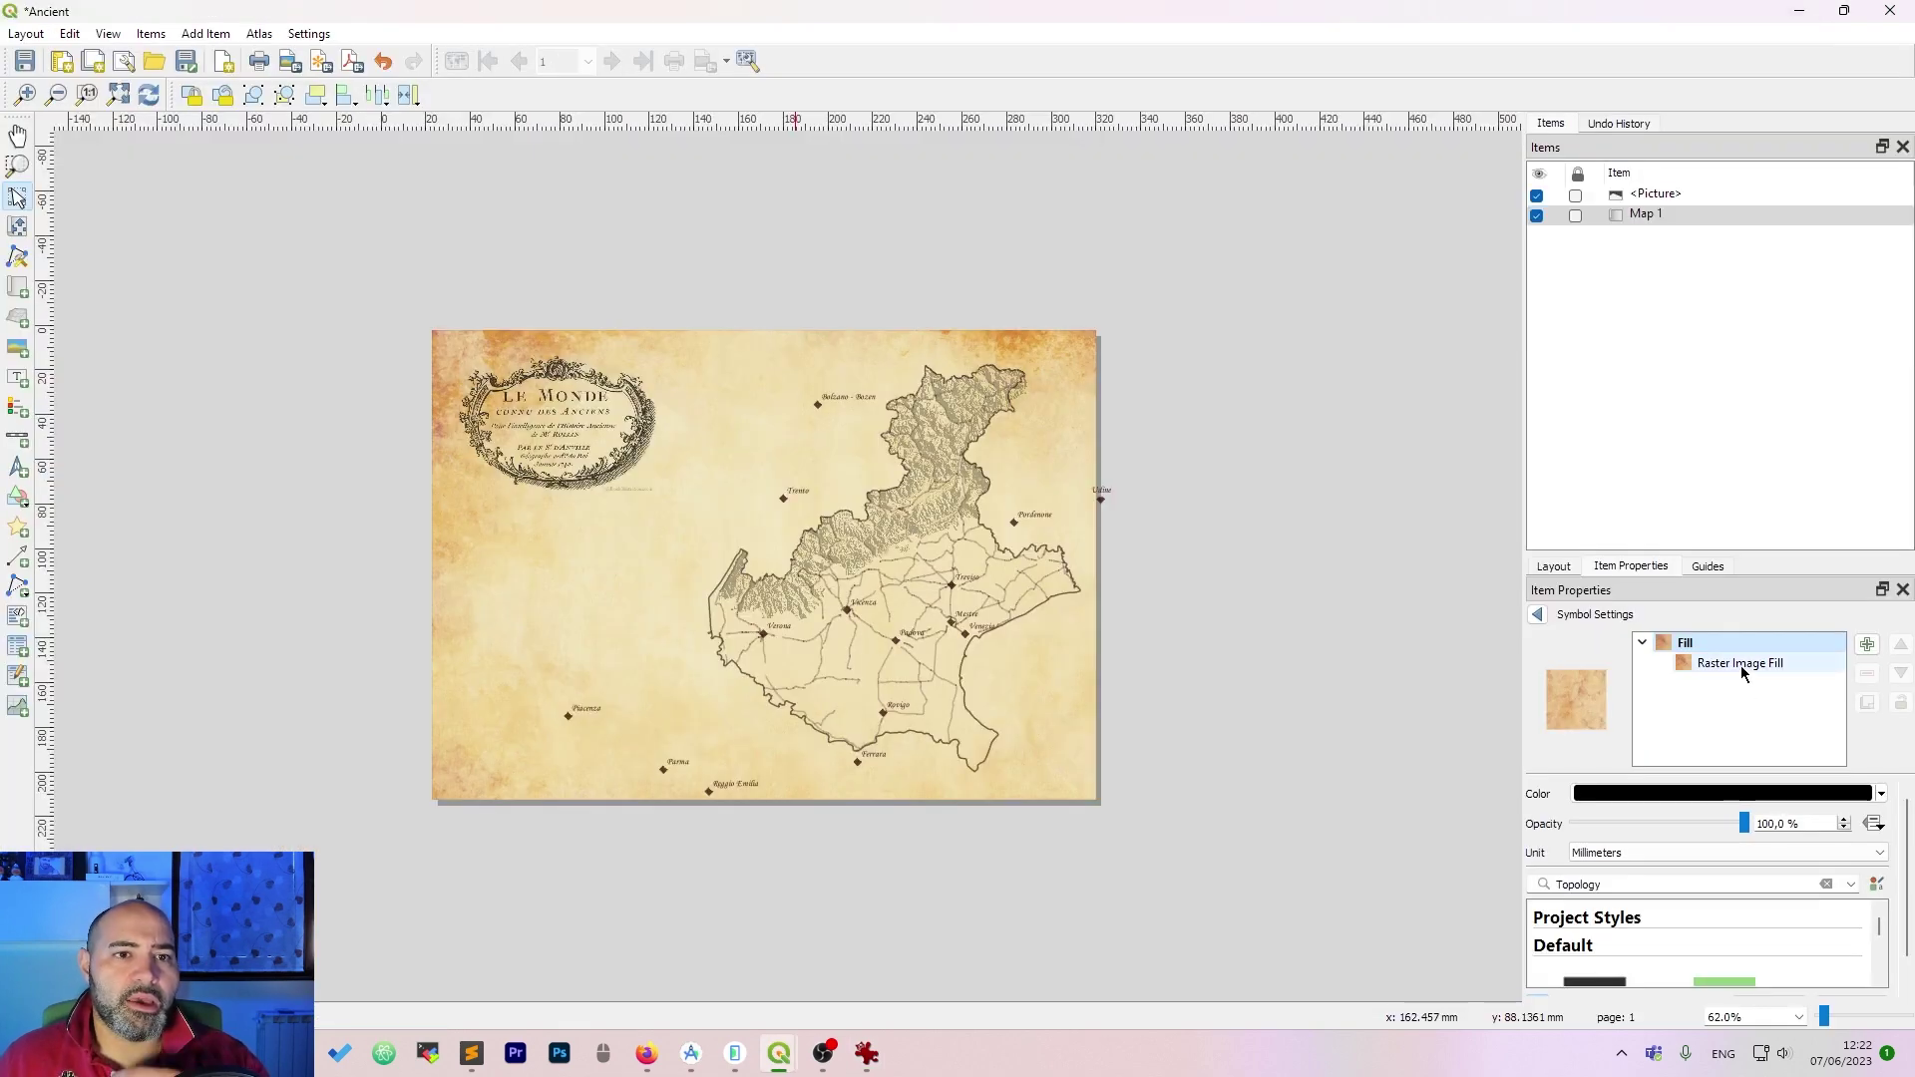
- Check the raster image fill uses wp2021760.jpg, 350 mm wide at 90% opacity
click(1740, 666)
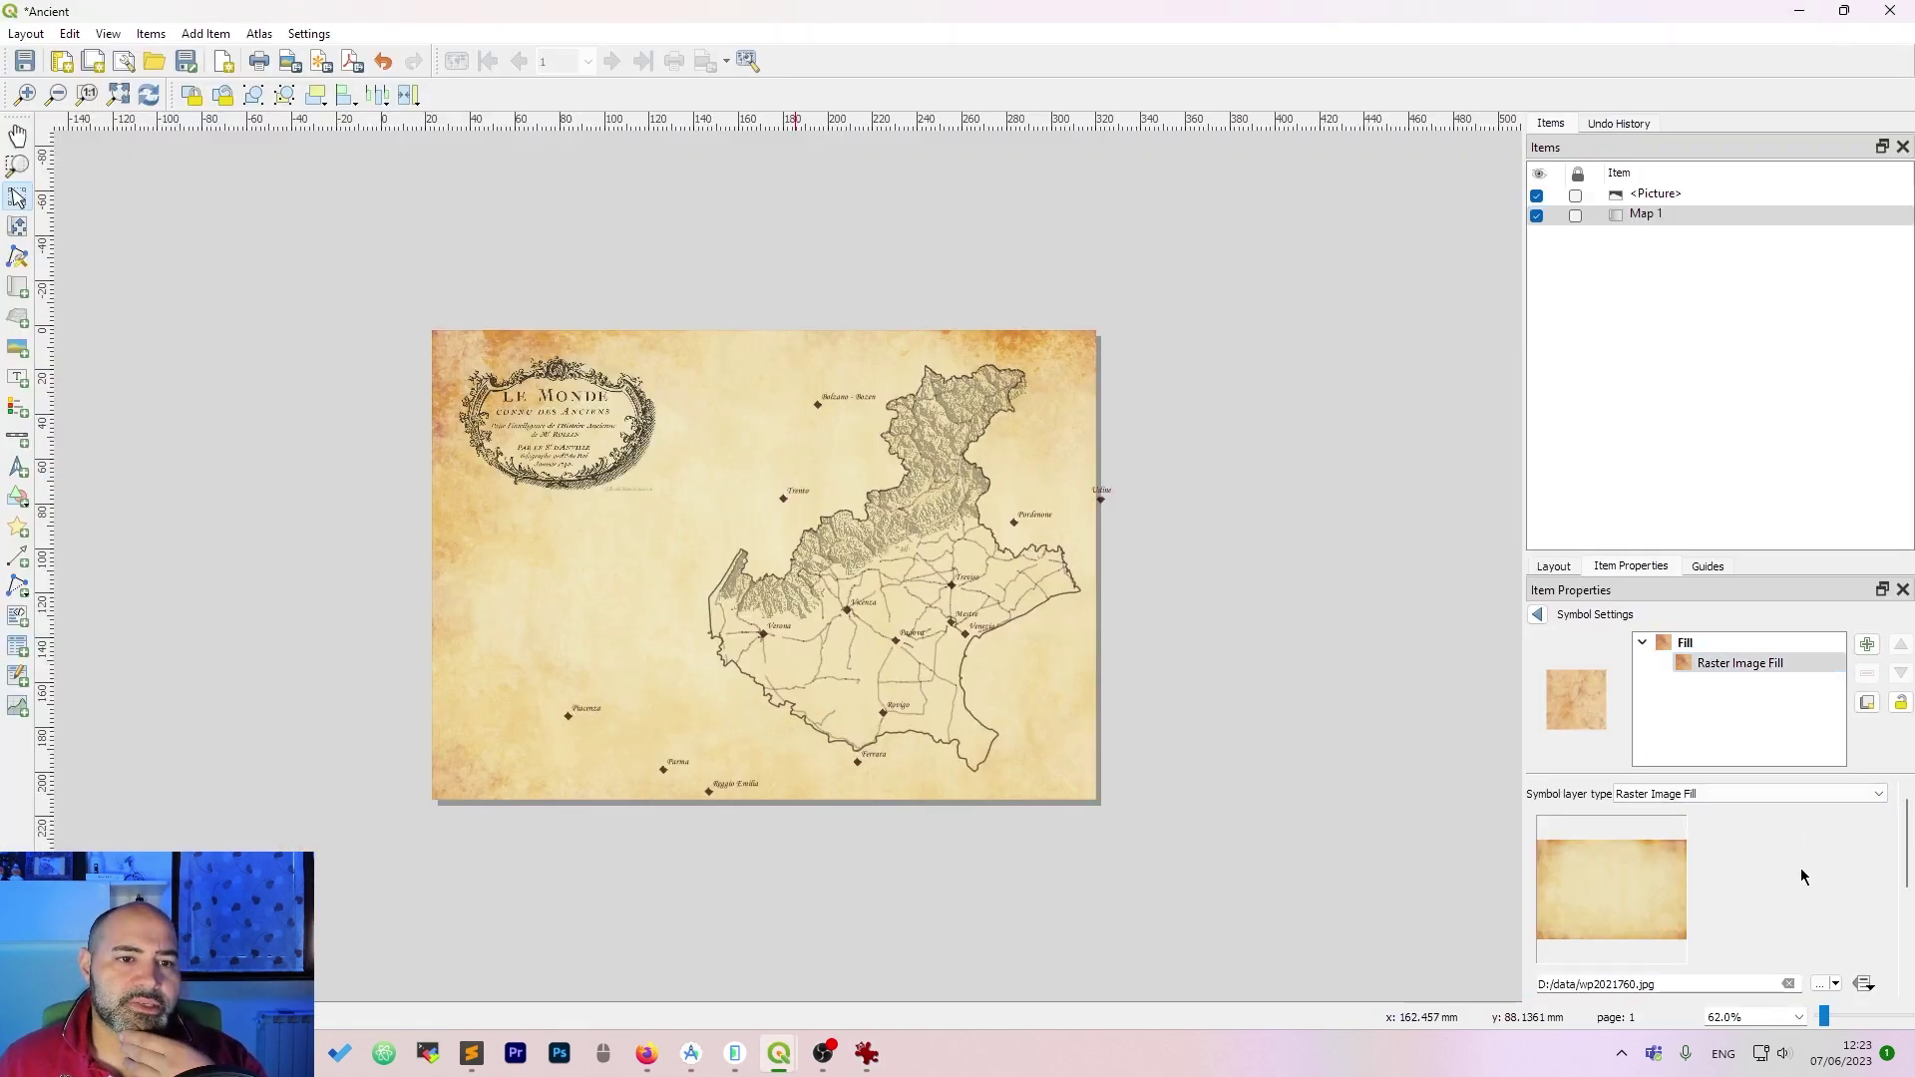
scroll(1774, 836, down, 1)
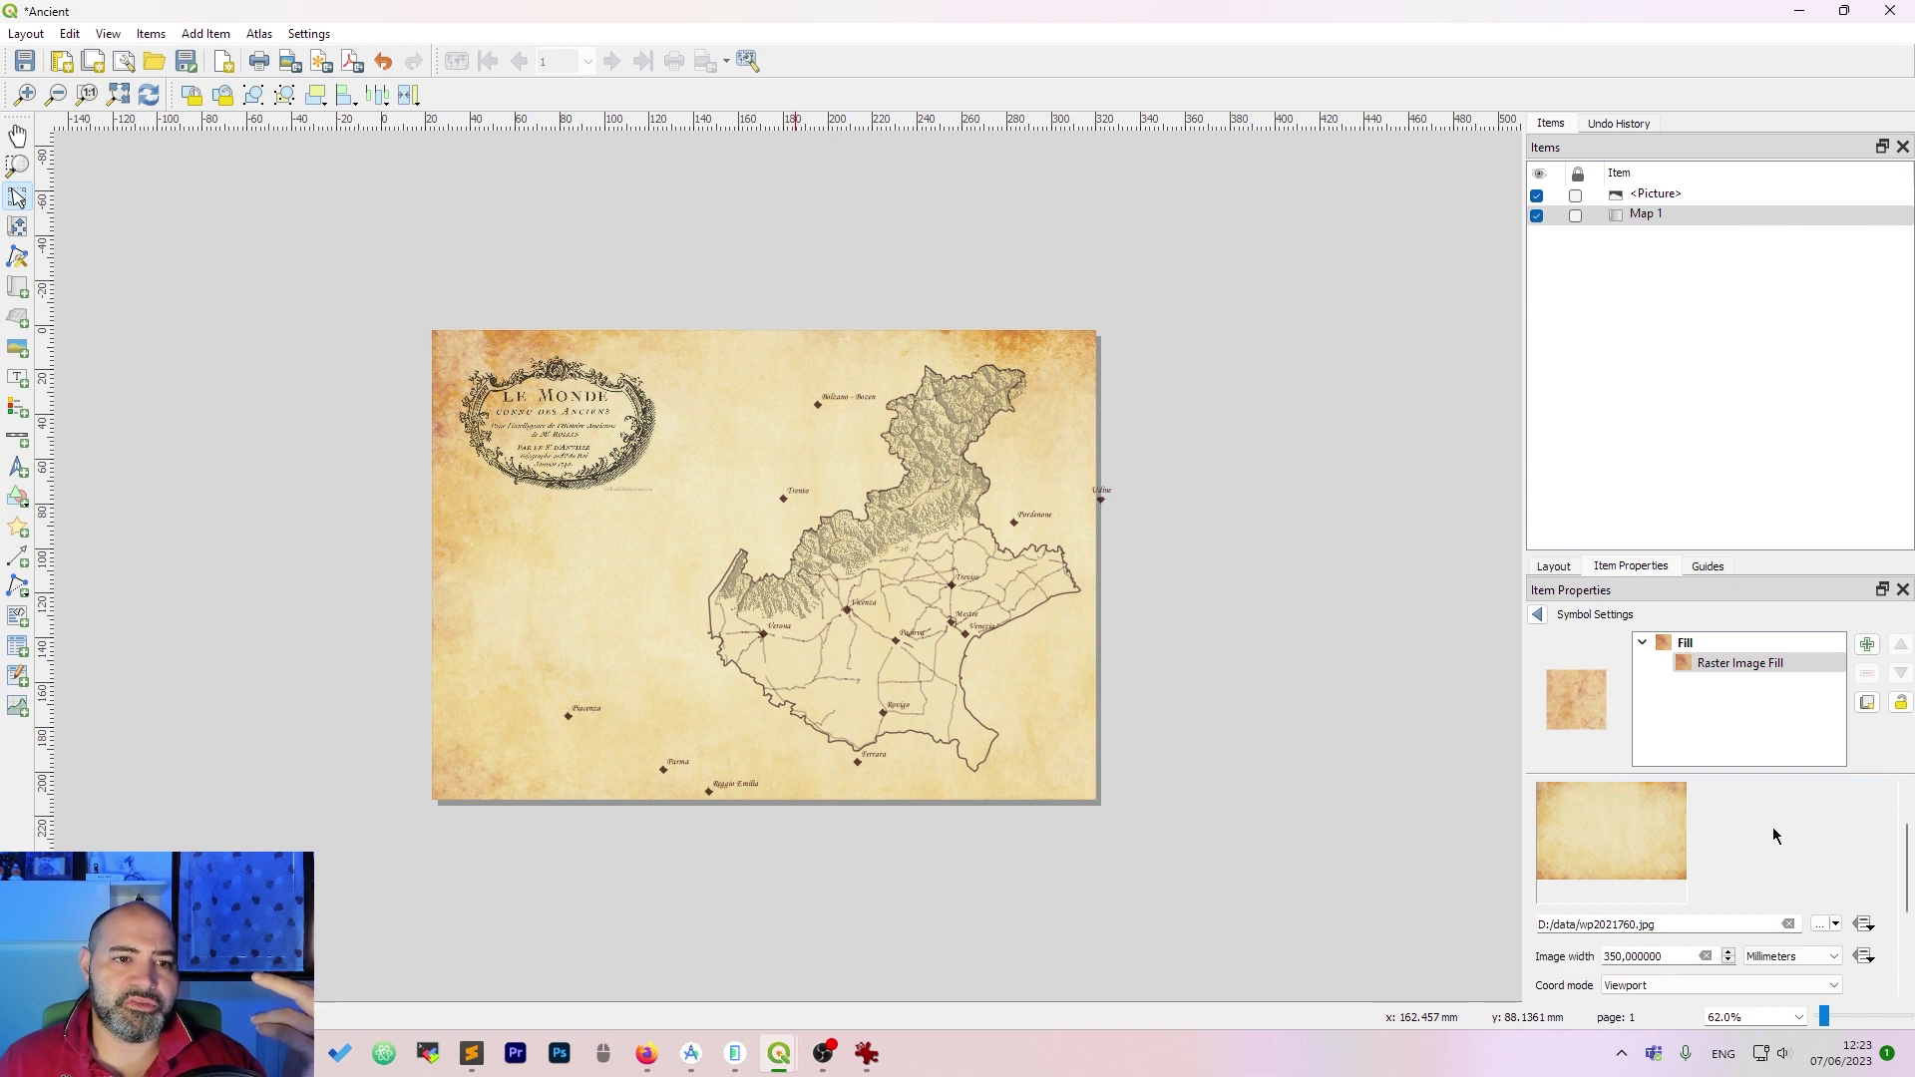
scroll(1774, 836, down, 1)
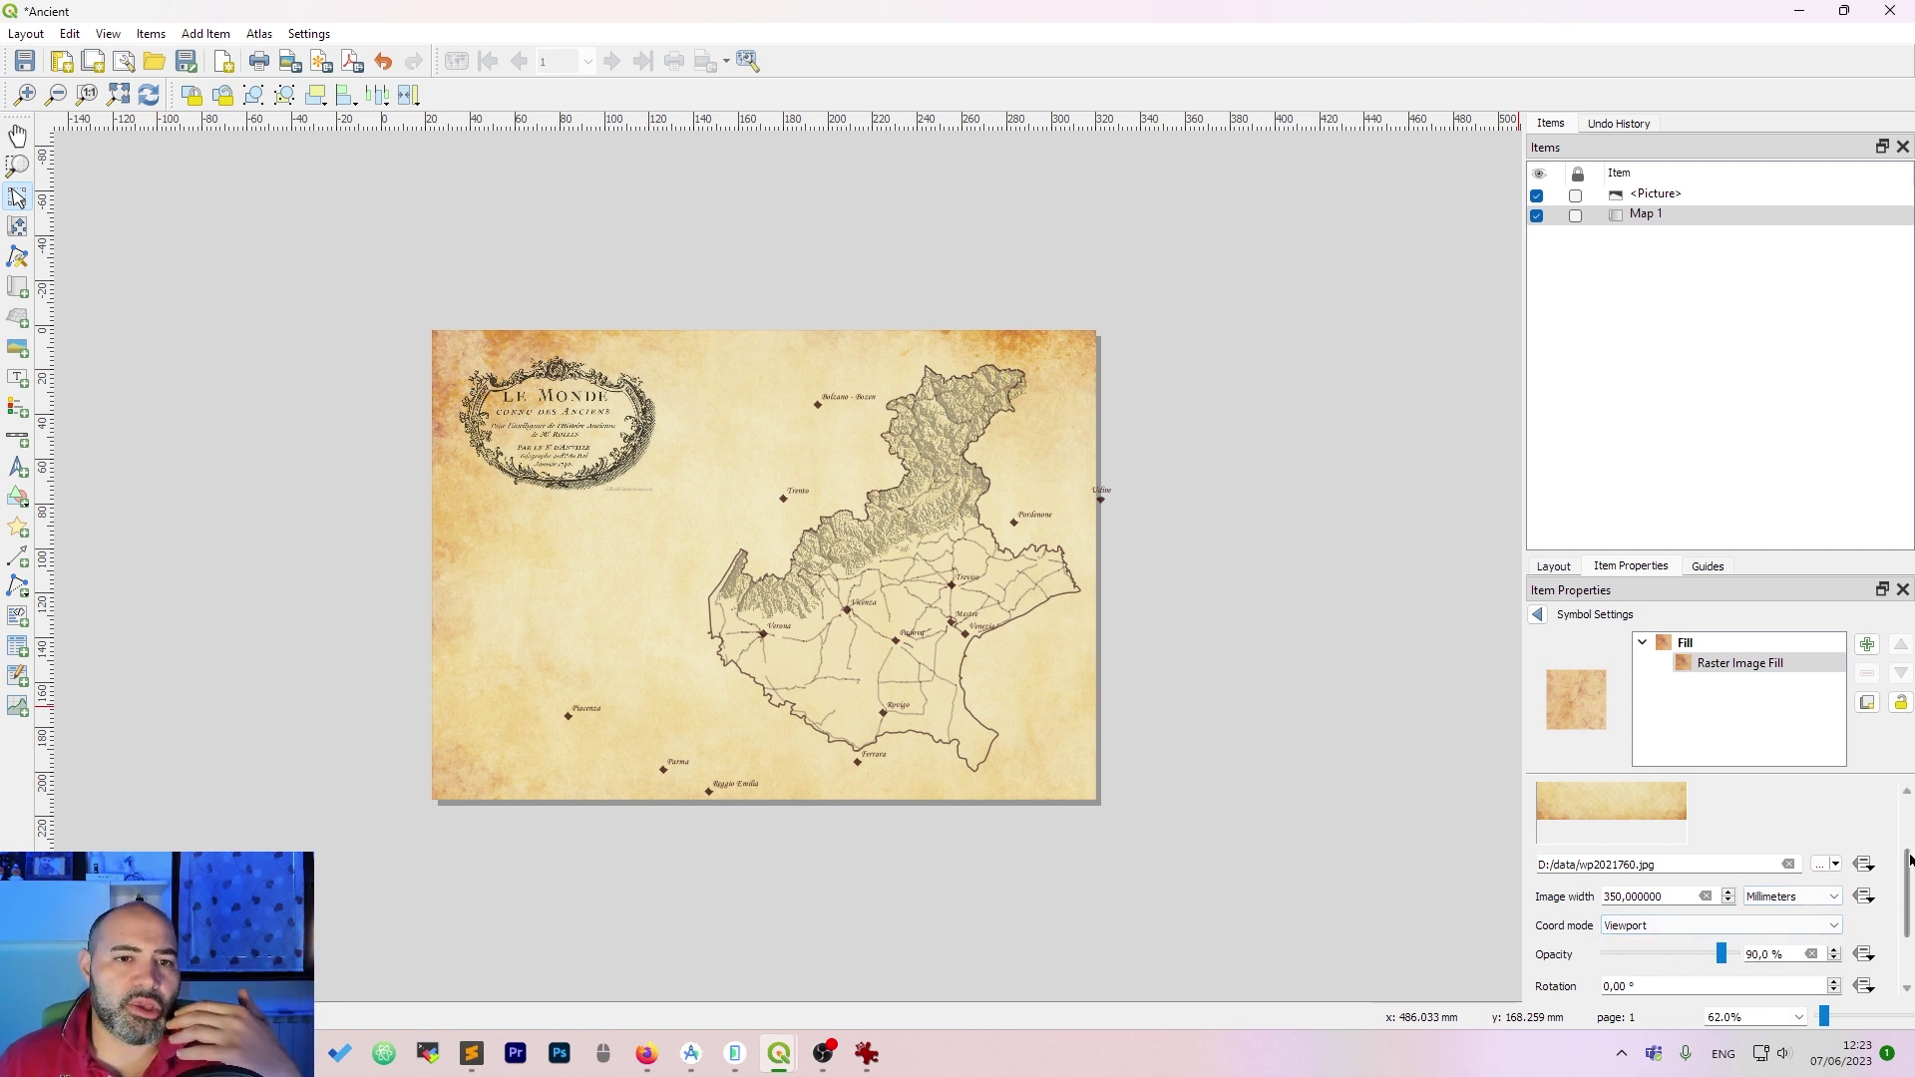
scroll(1909, 860, down, 2)
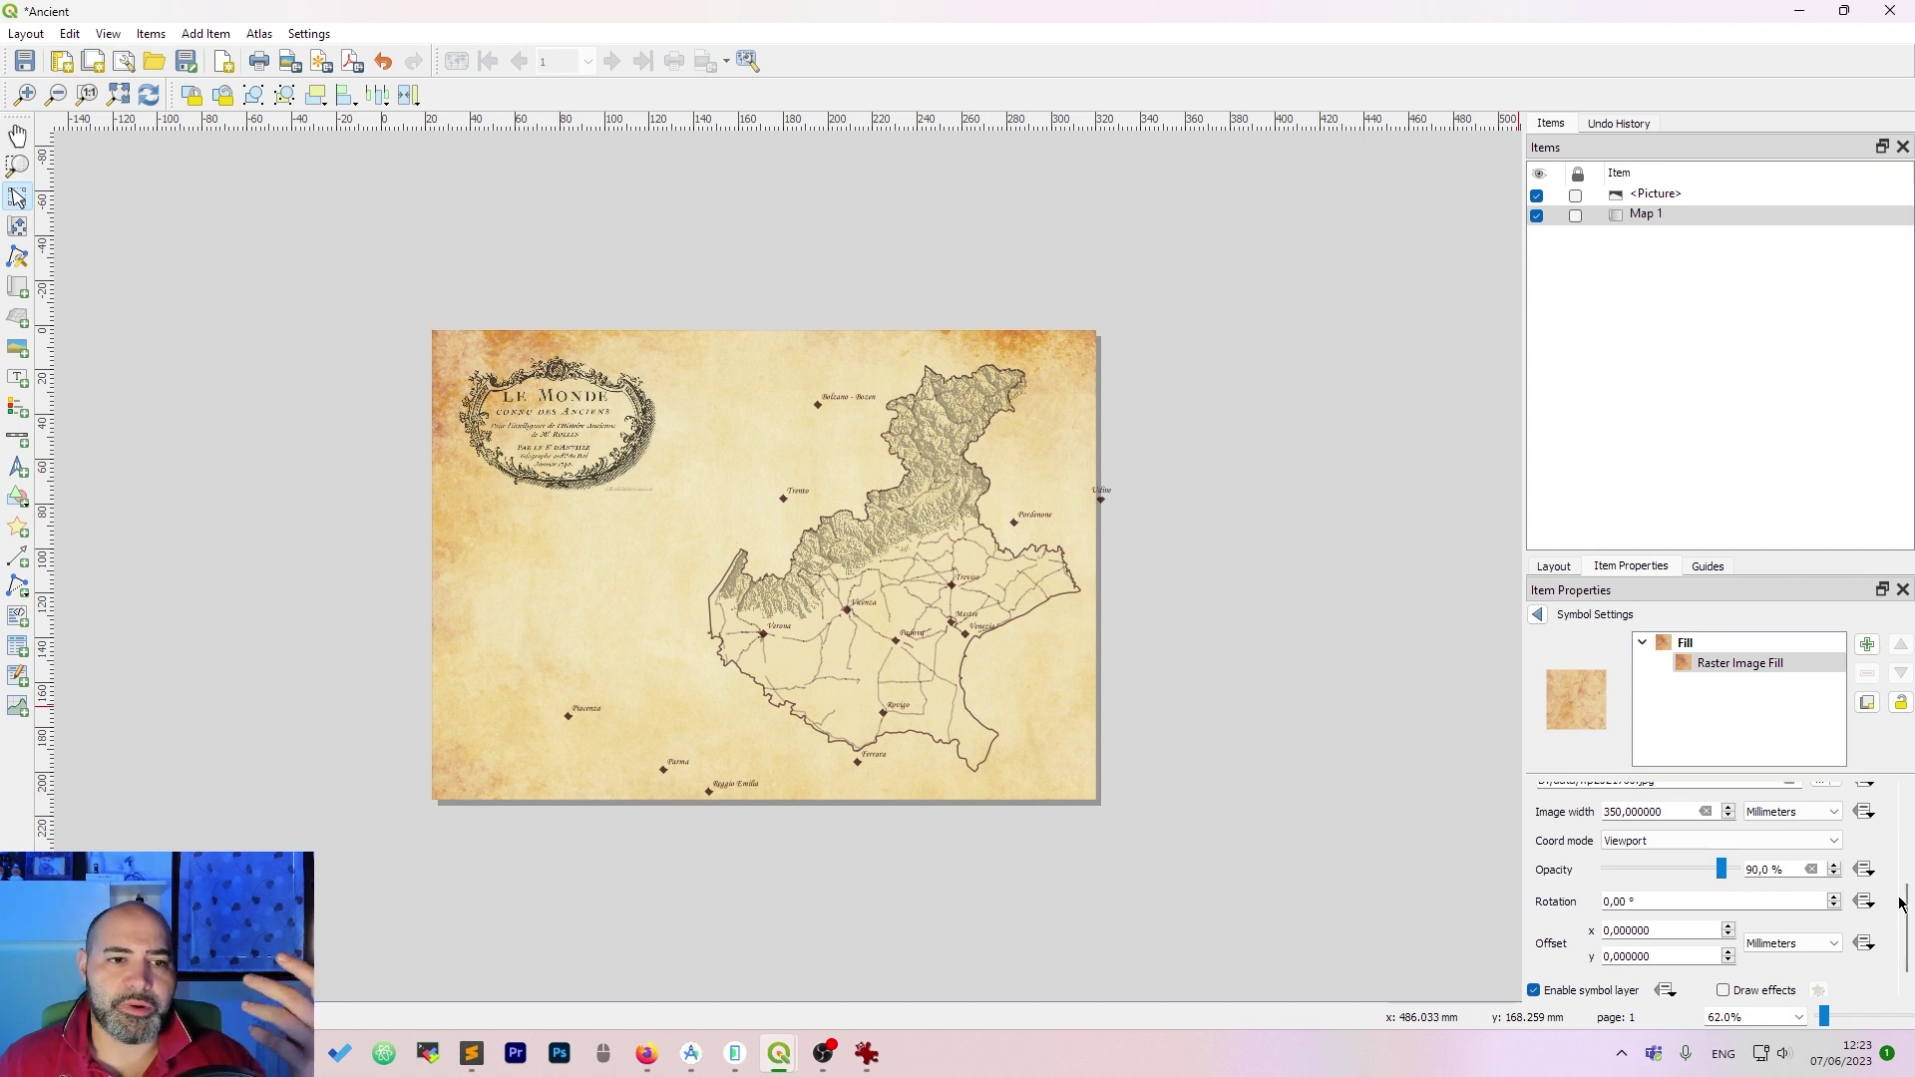
scroll(1906, 917, down, 1)
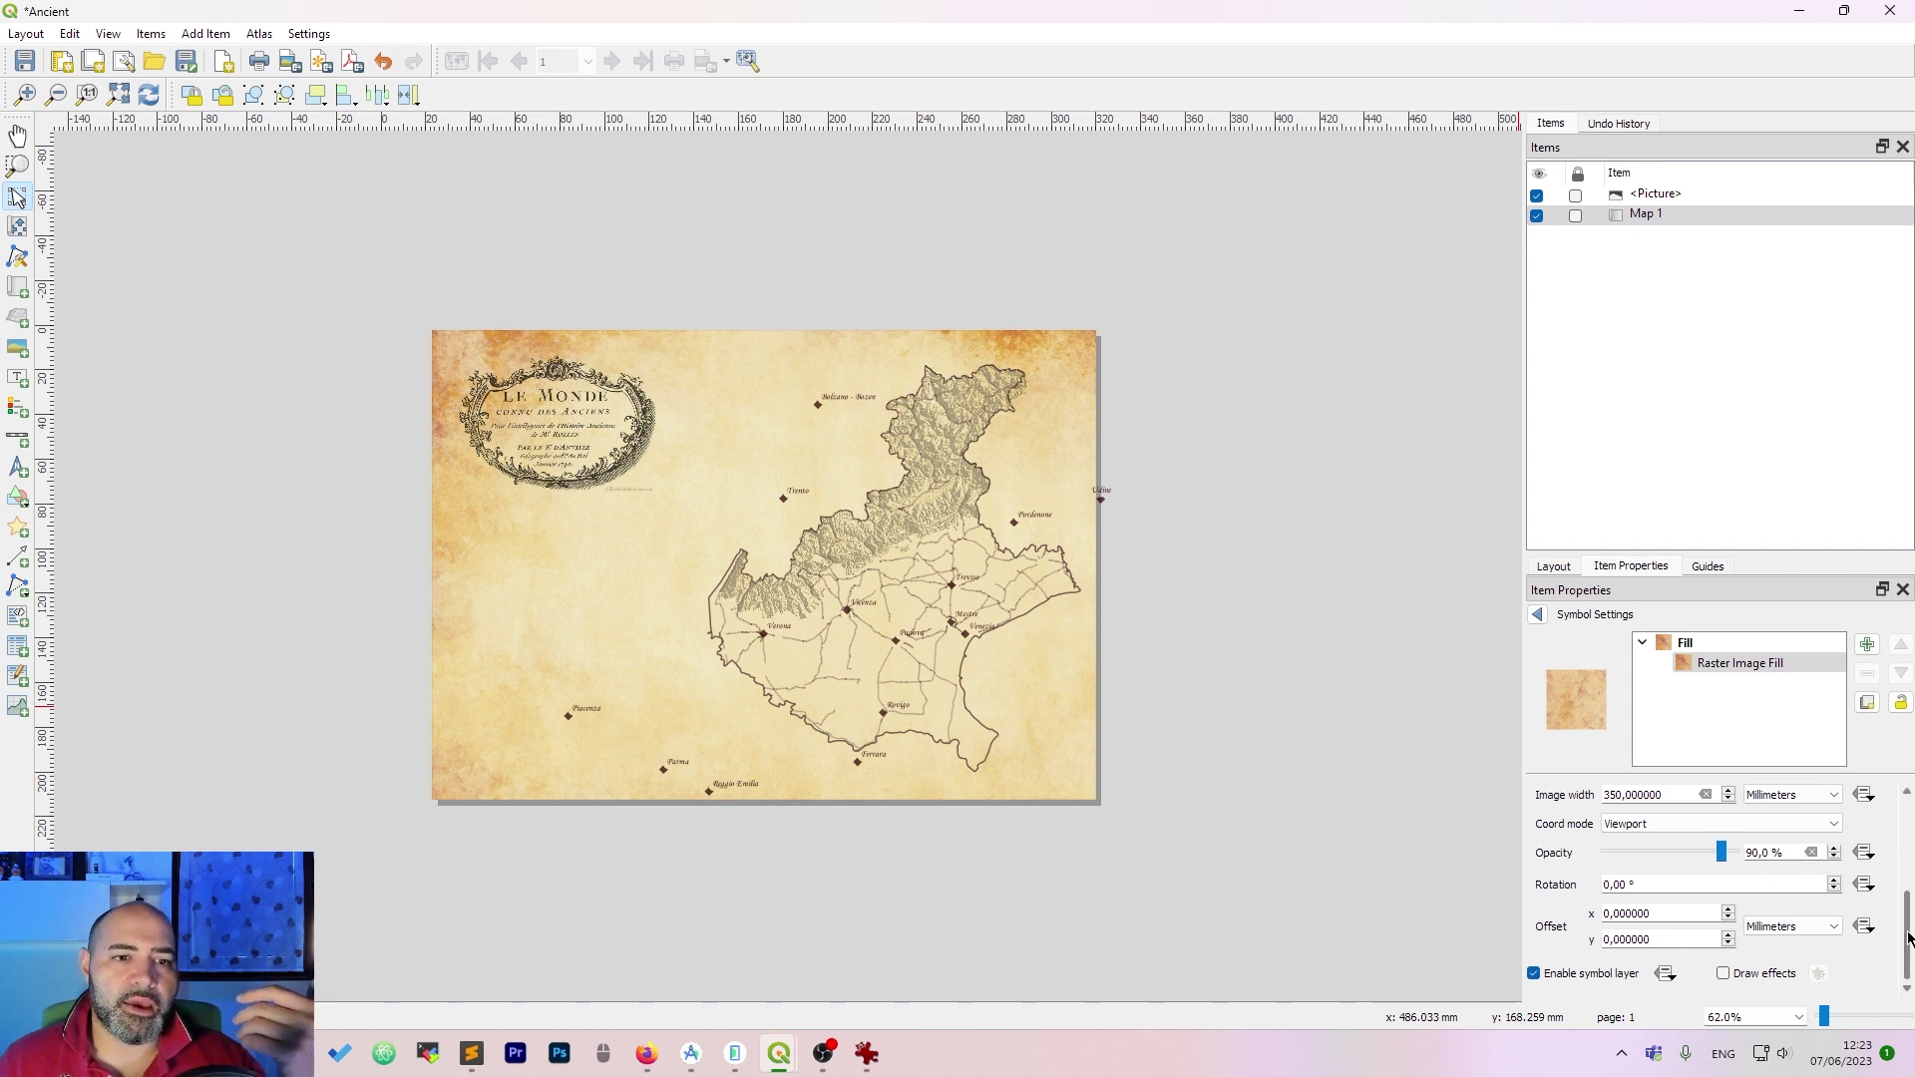
scroll(1909, 938, up, 5)
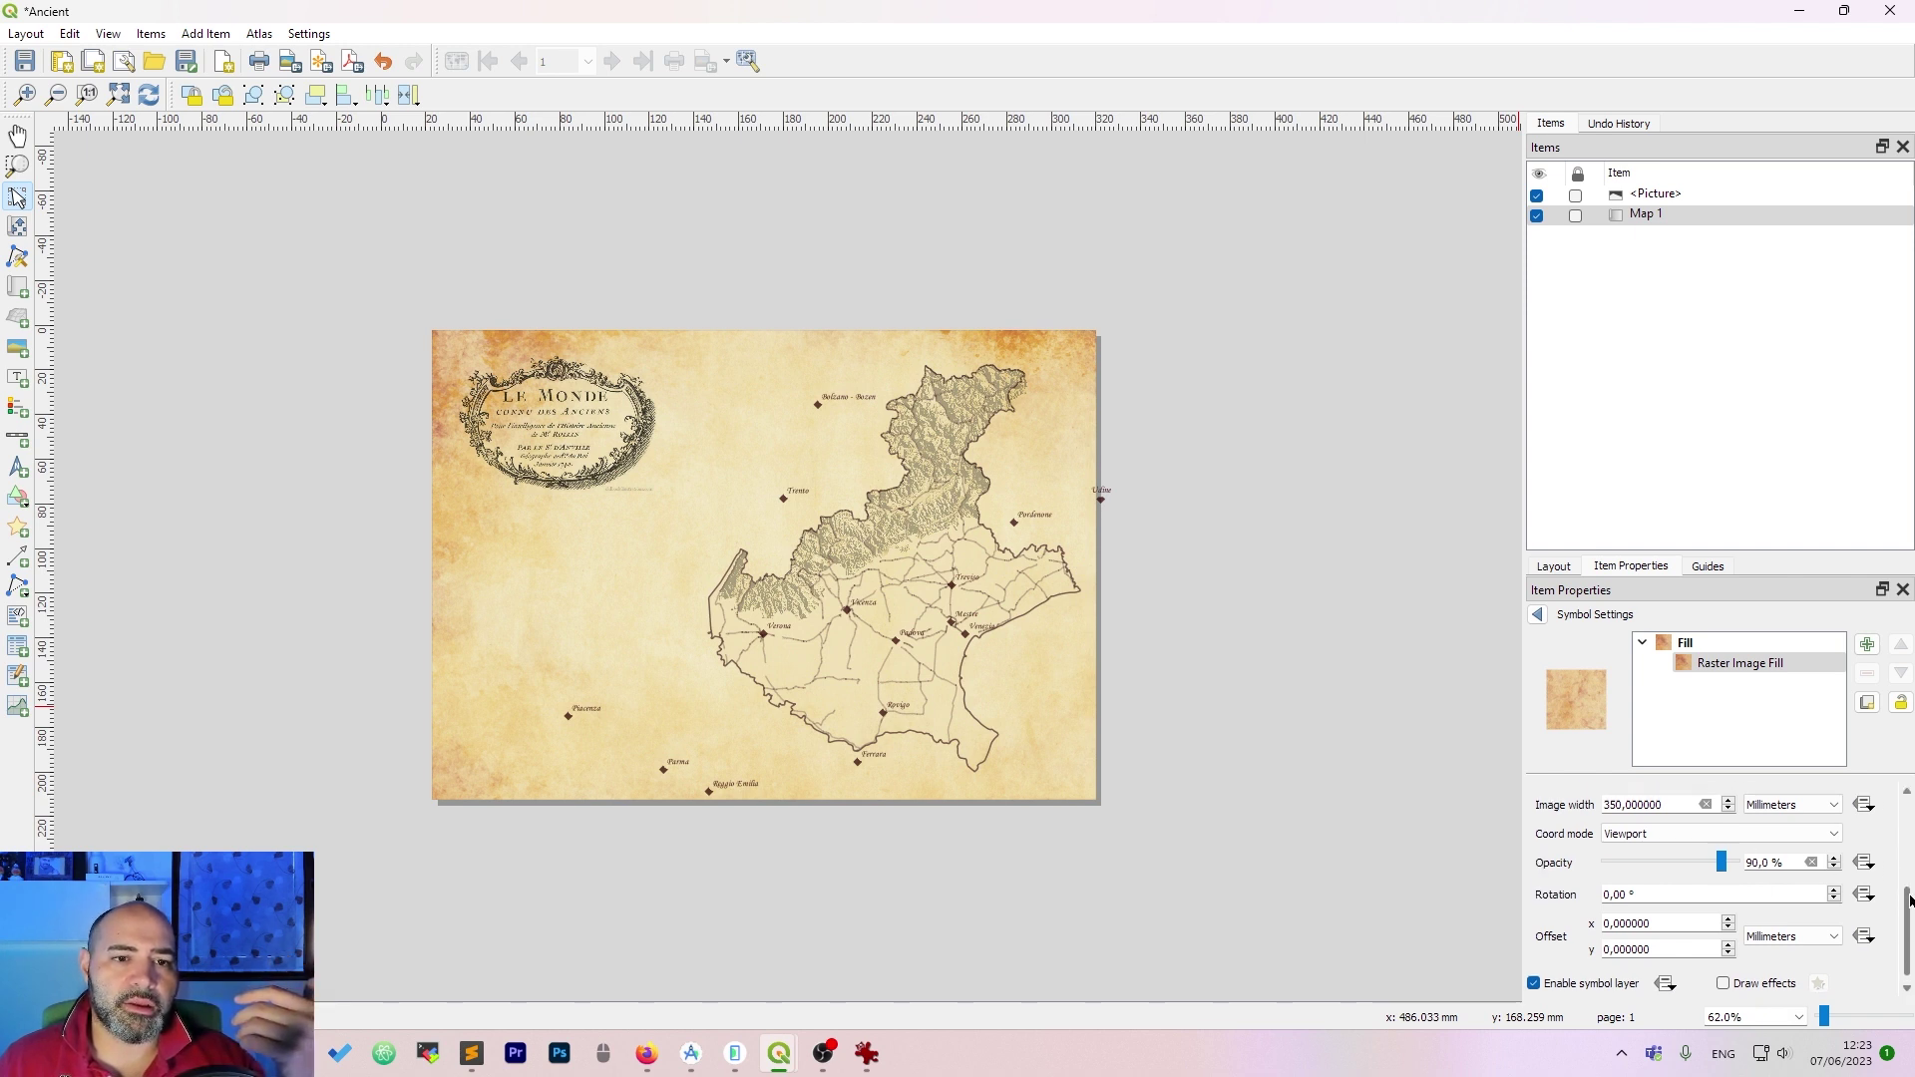
click(1742, 646)
click(1312, 684)
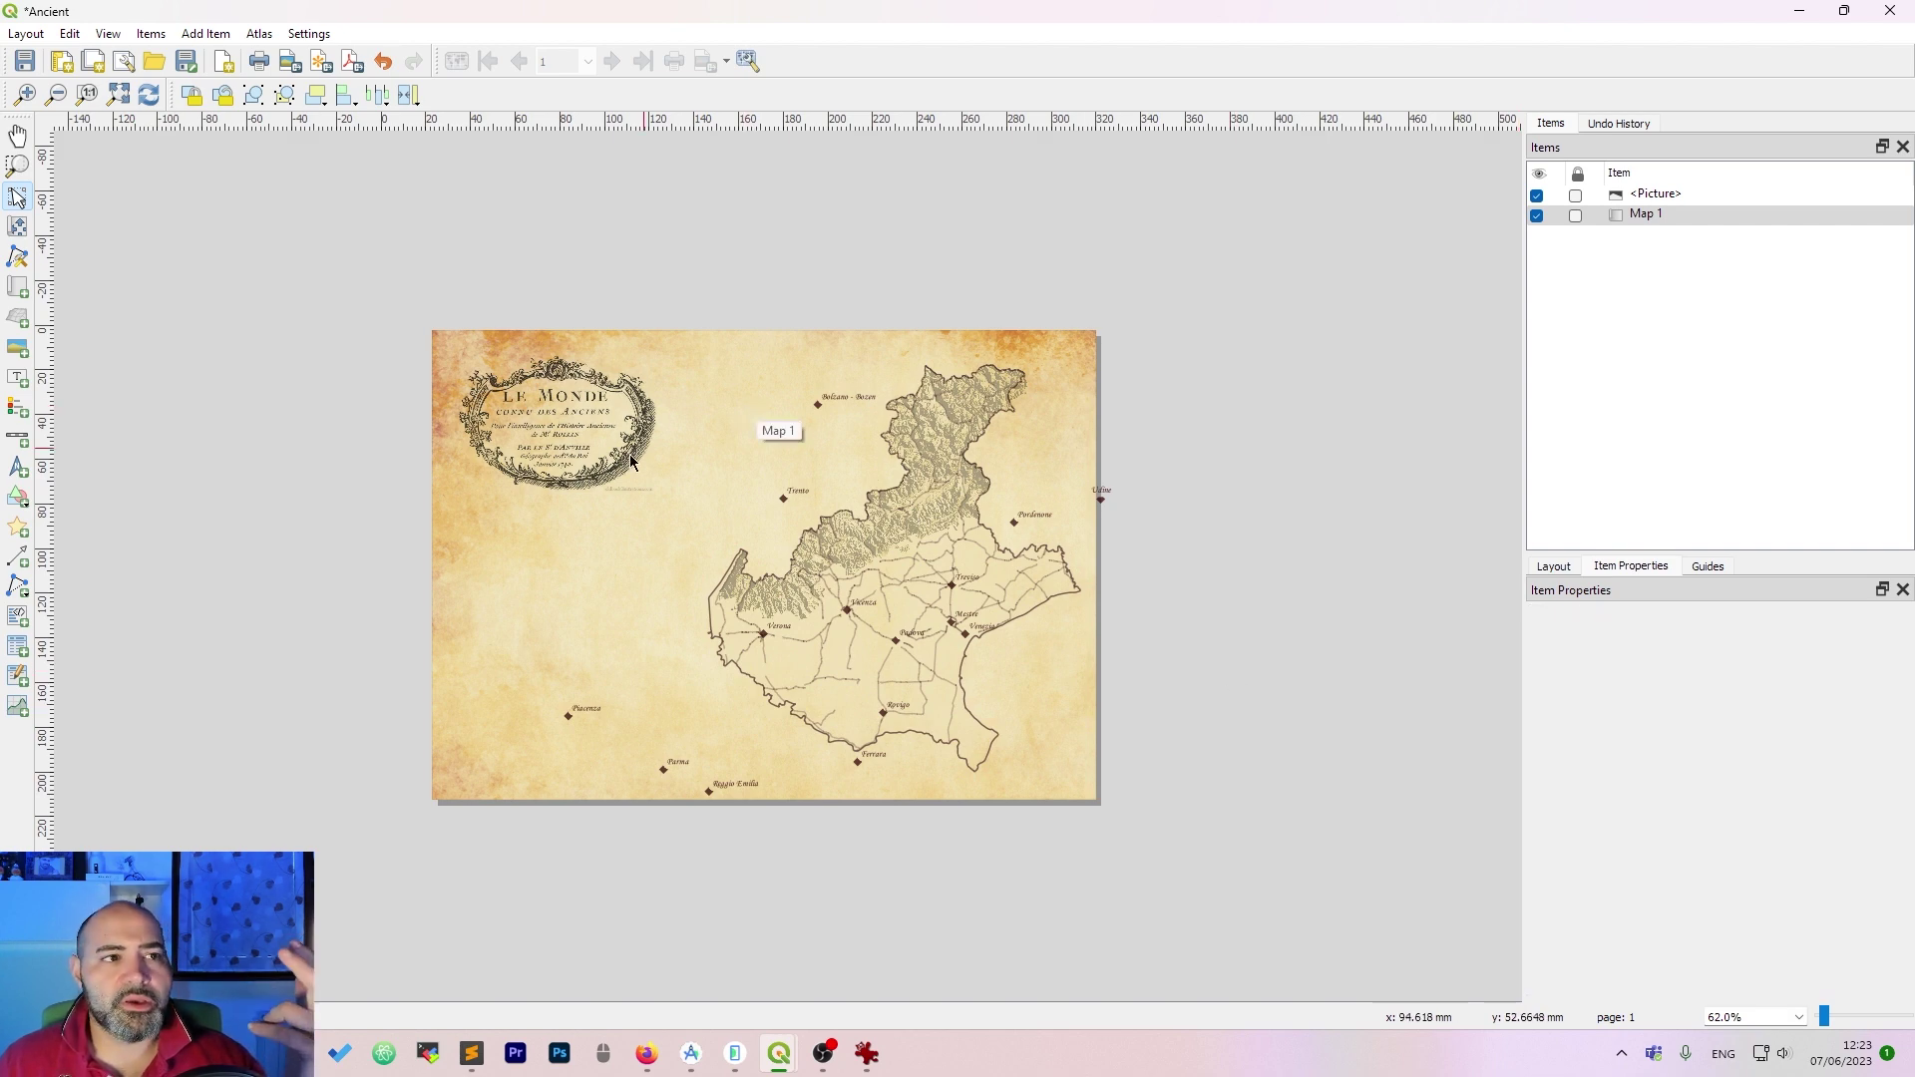
- Export the Ancient layout via Export as Image to Ancient.jpg at 300 dpi, then view it in IrfanView
scroll(743, 487, up, 1)
scroll(1101, 396, down, 1)
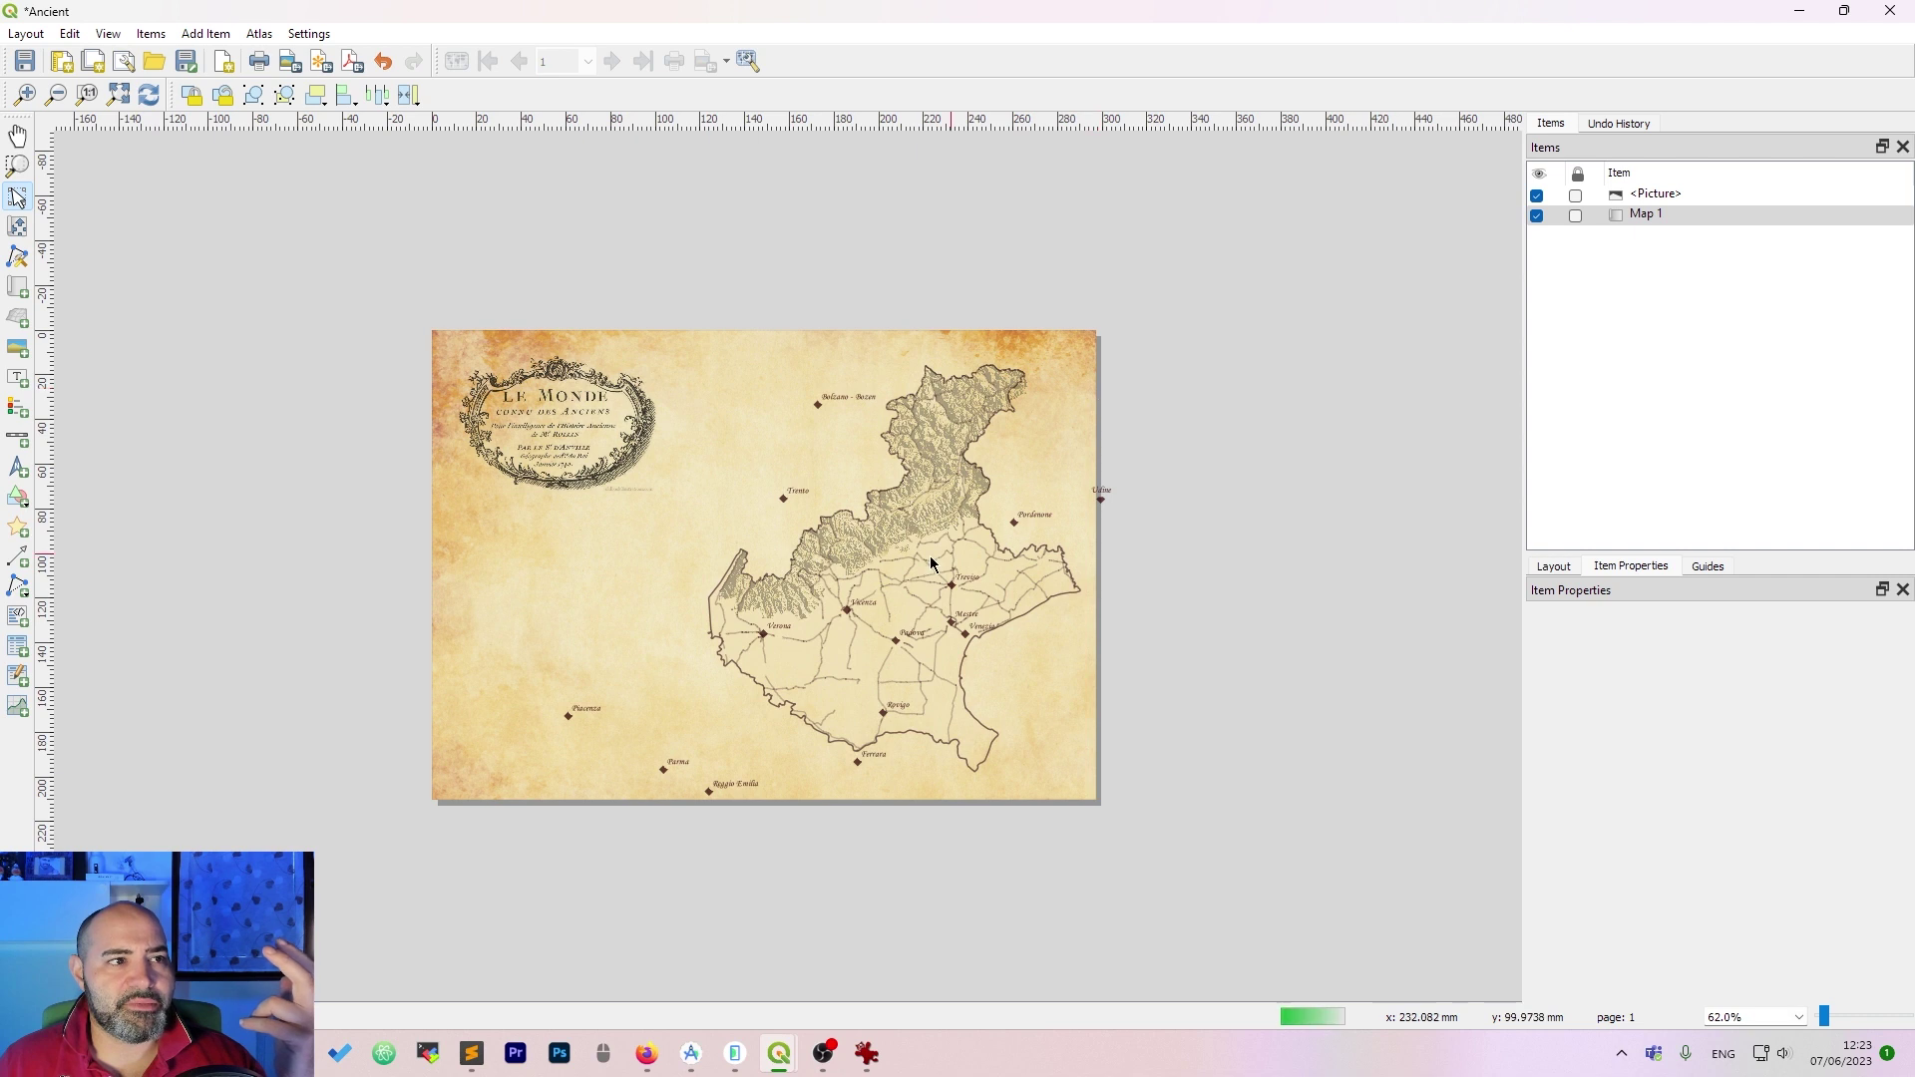
click(31, 39)
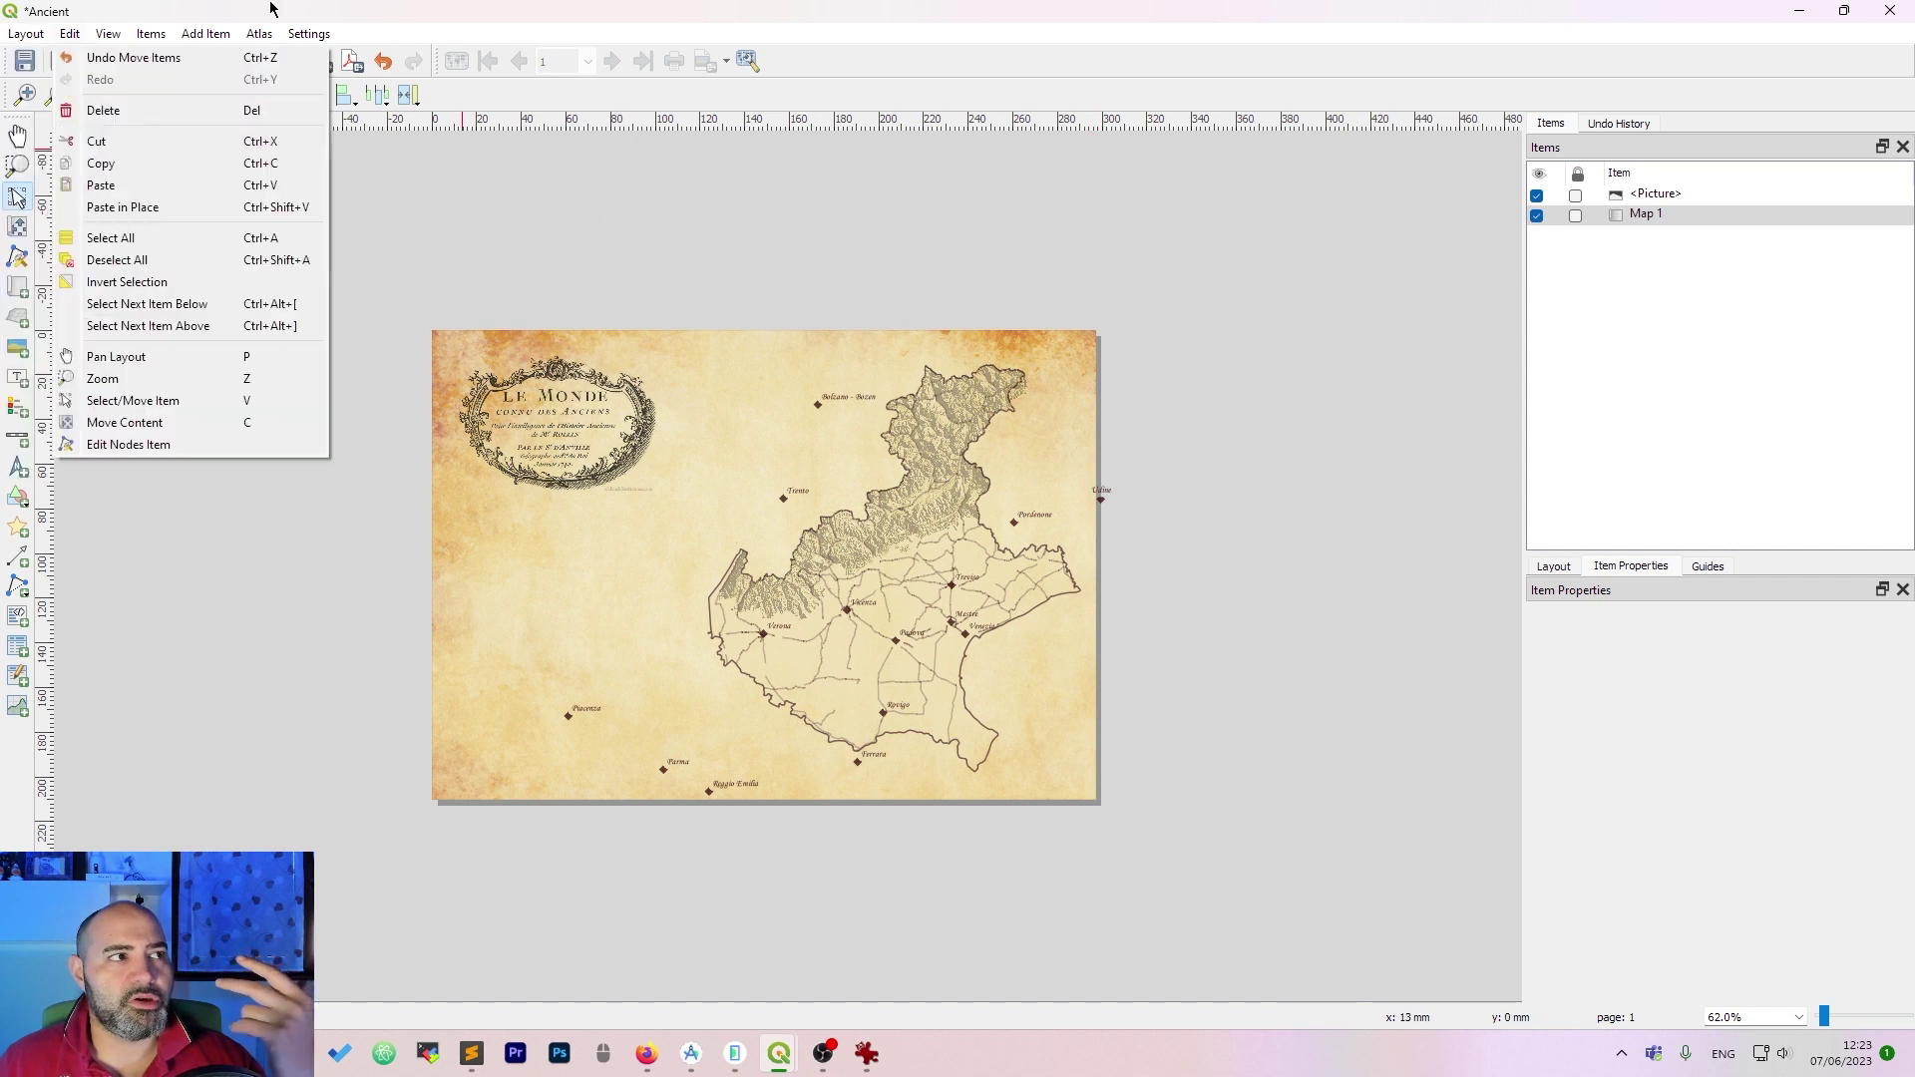
click(70, 33)
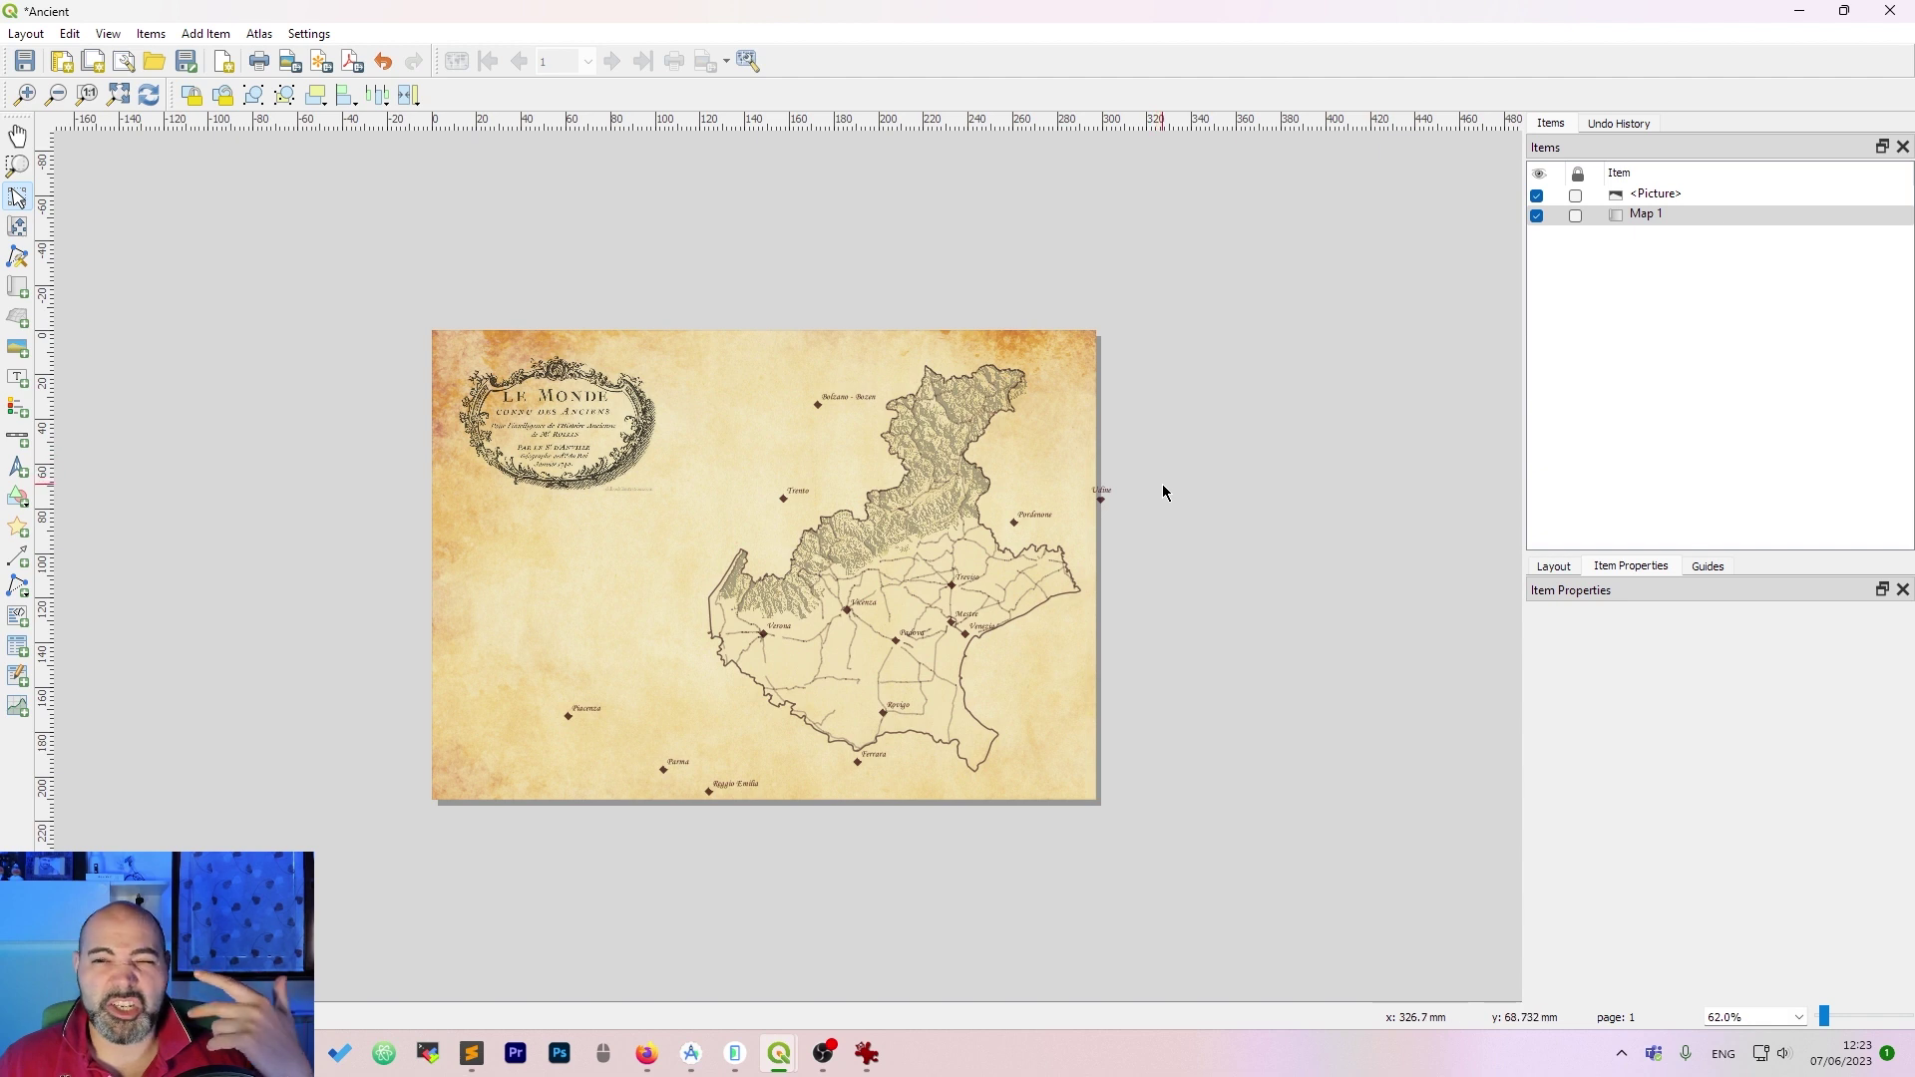
click(35, 34)
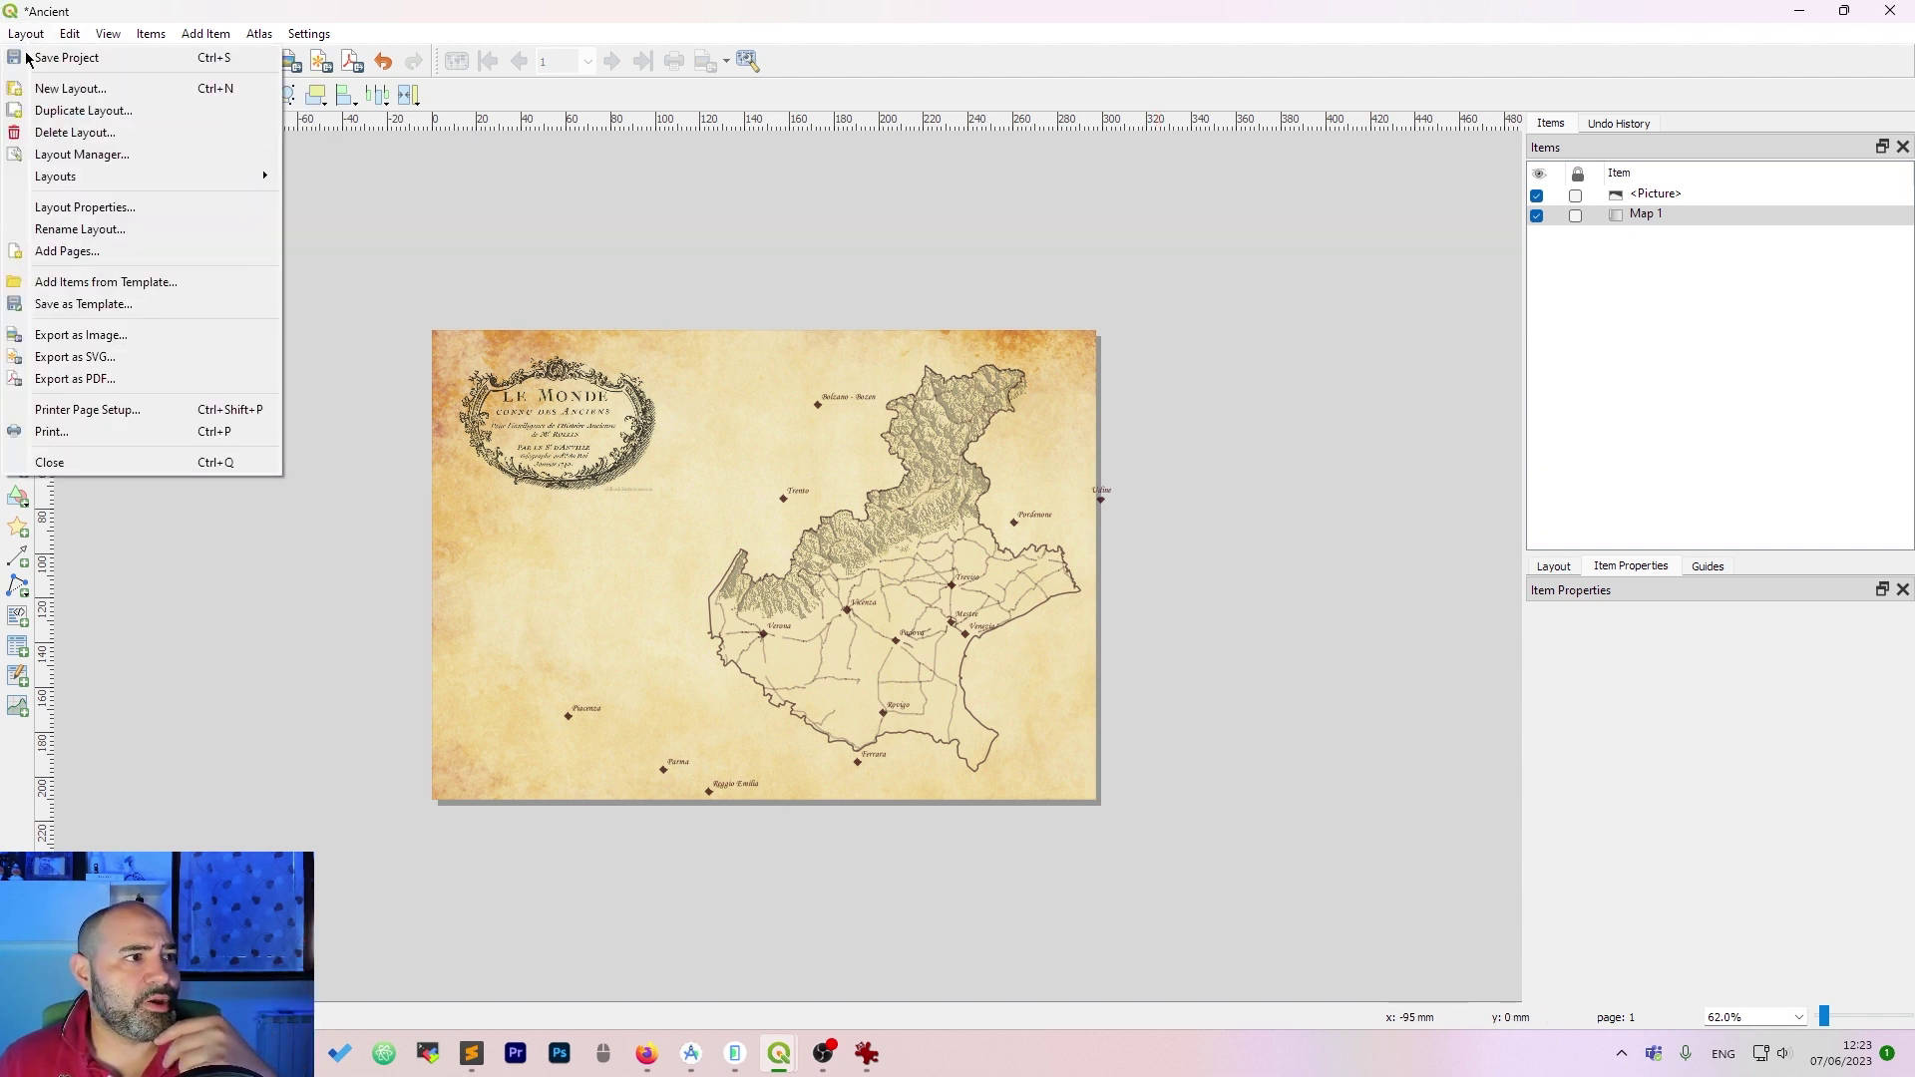
click(192, 336)
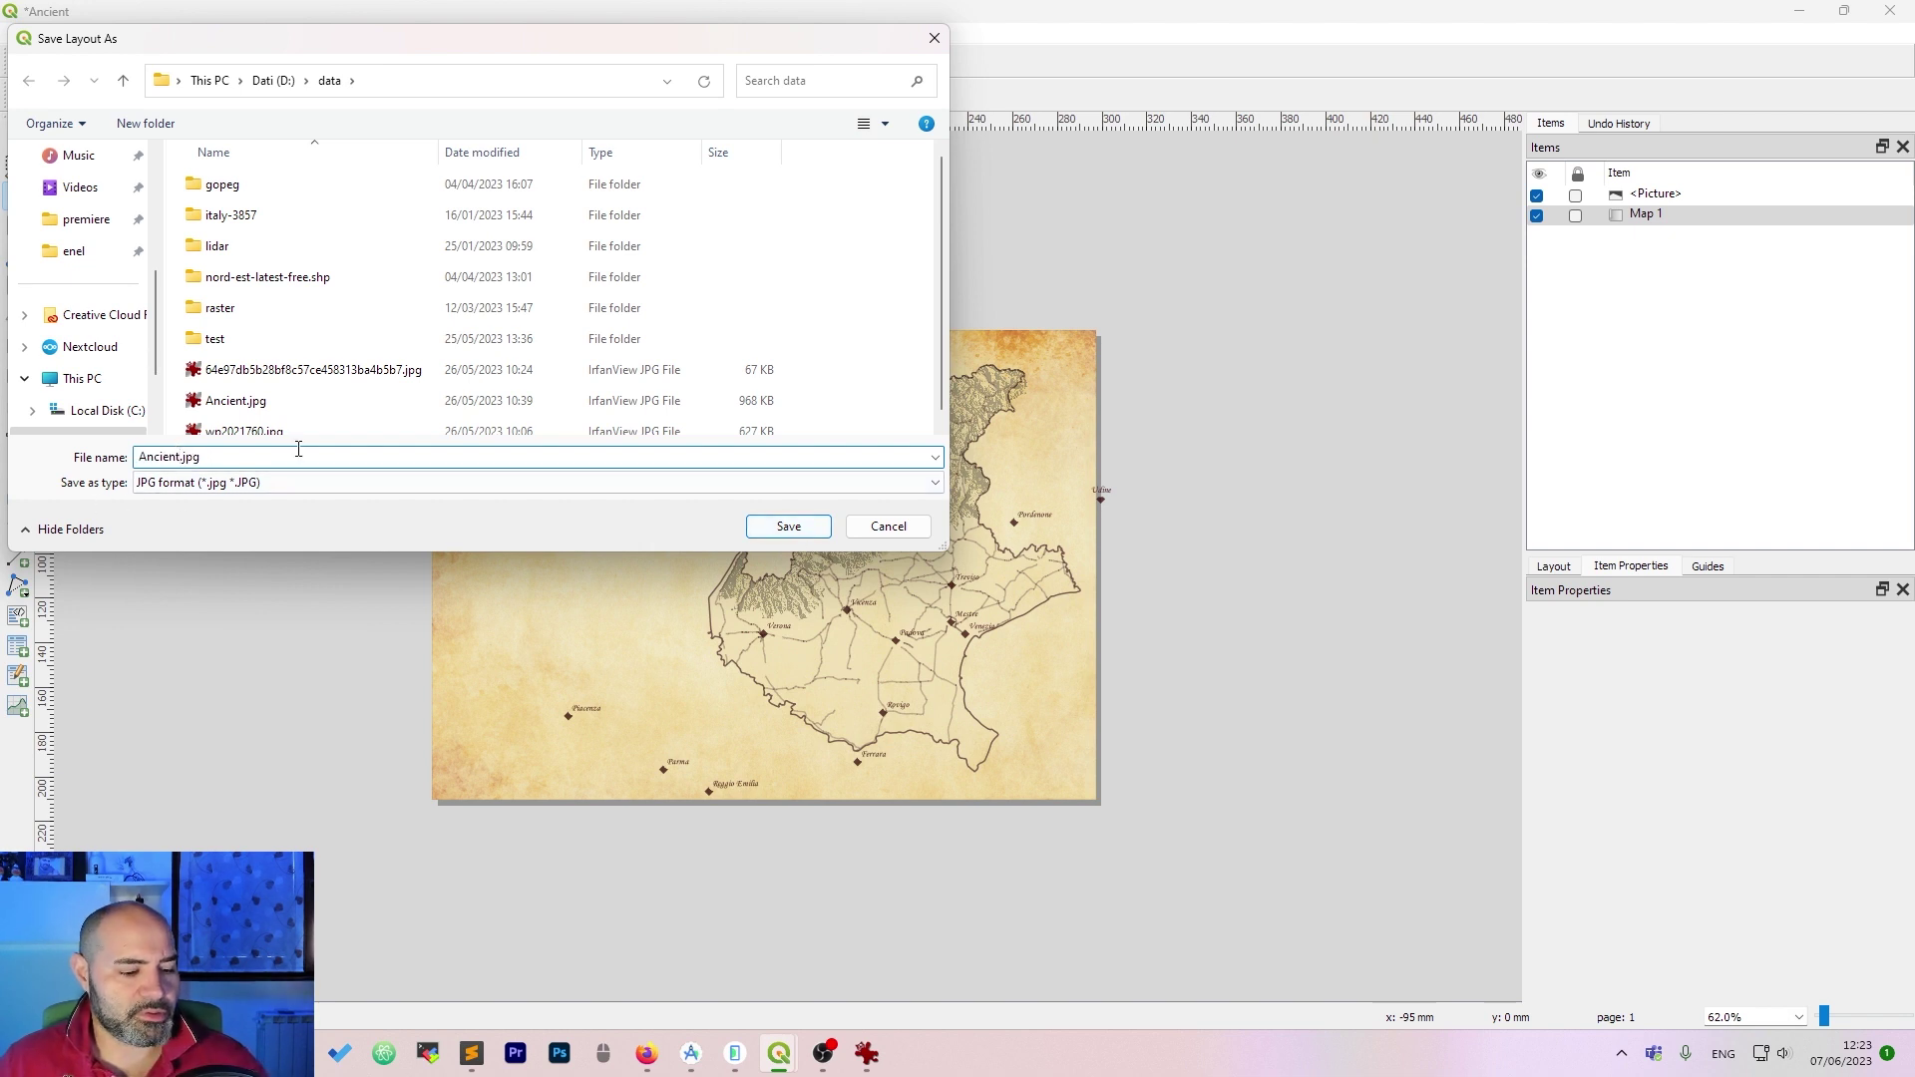
key(Escape)
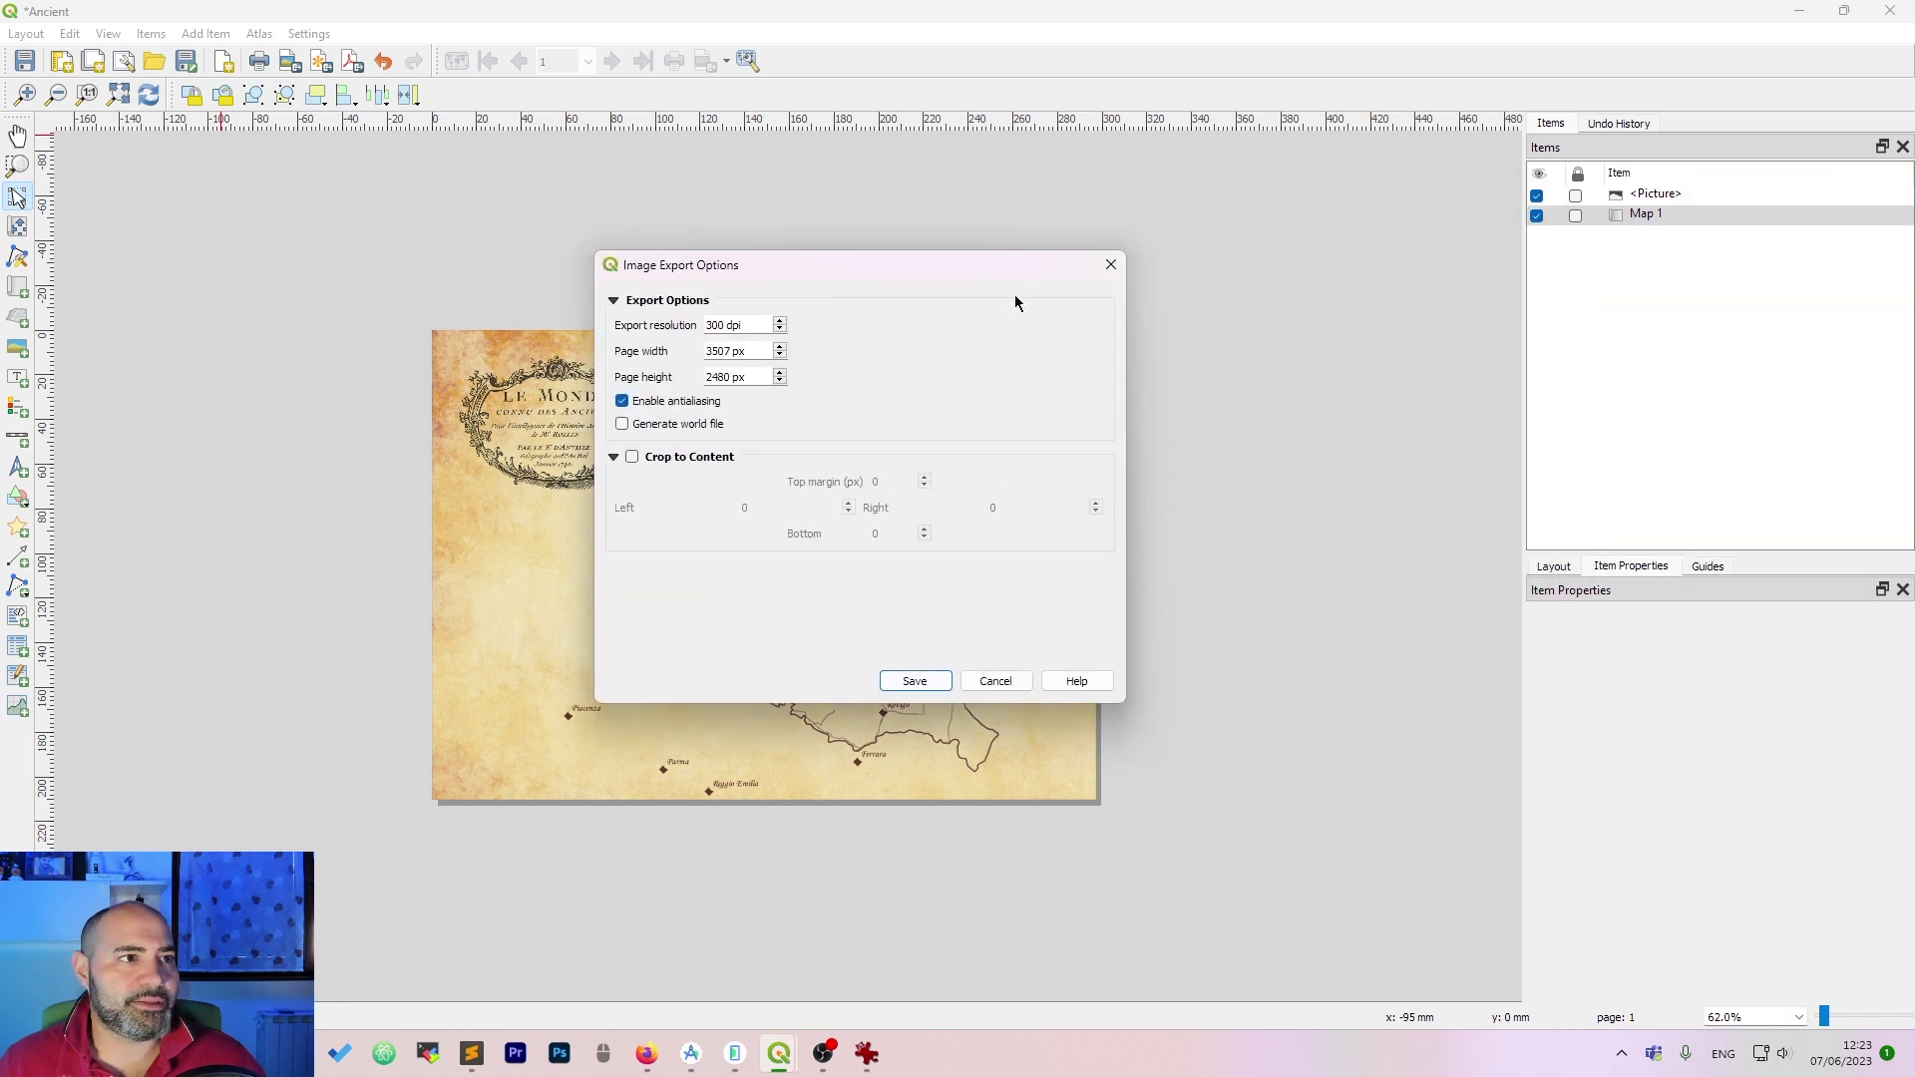
click(915, 682)
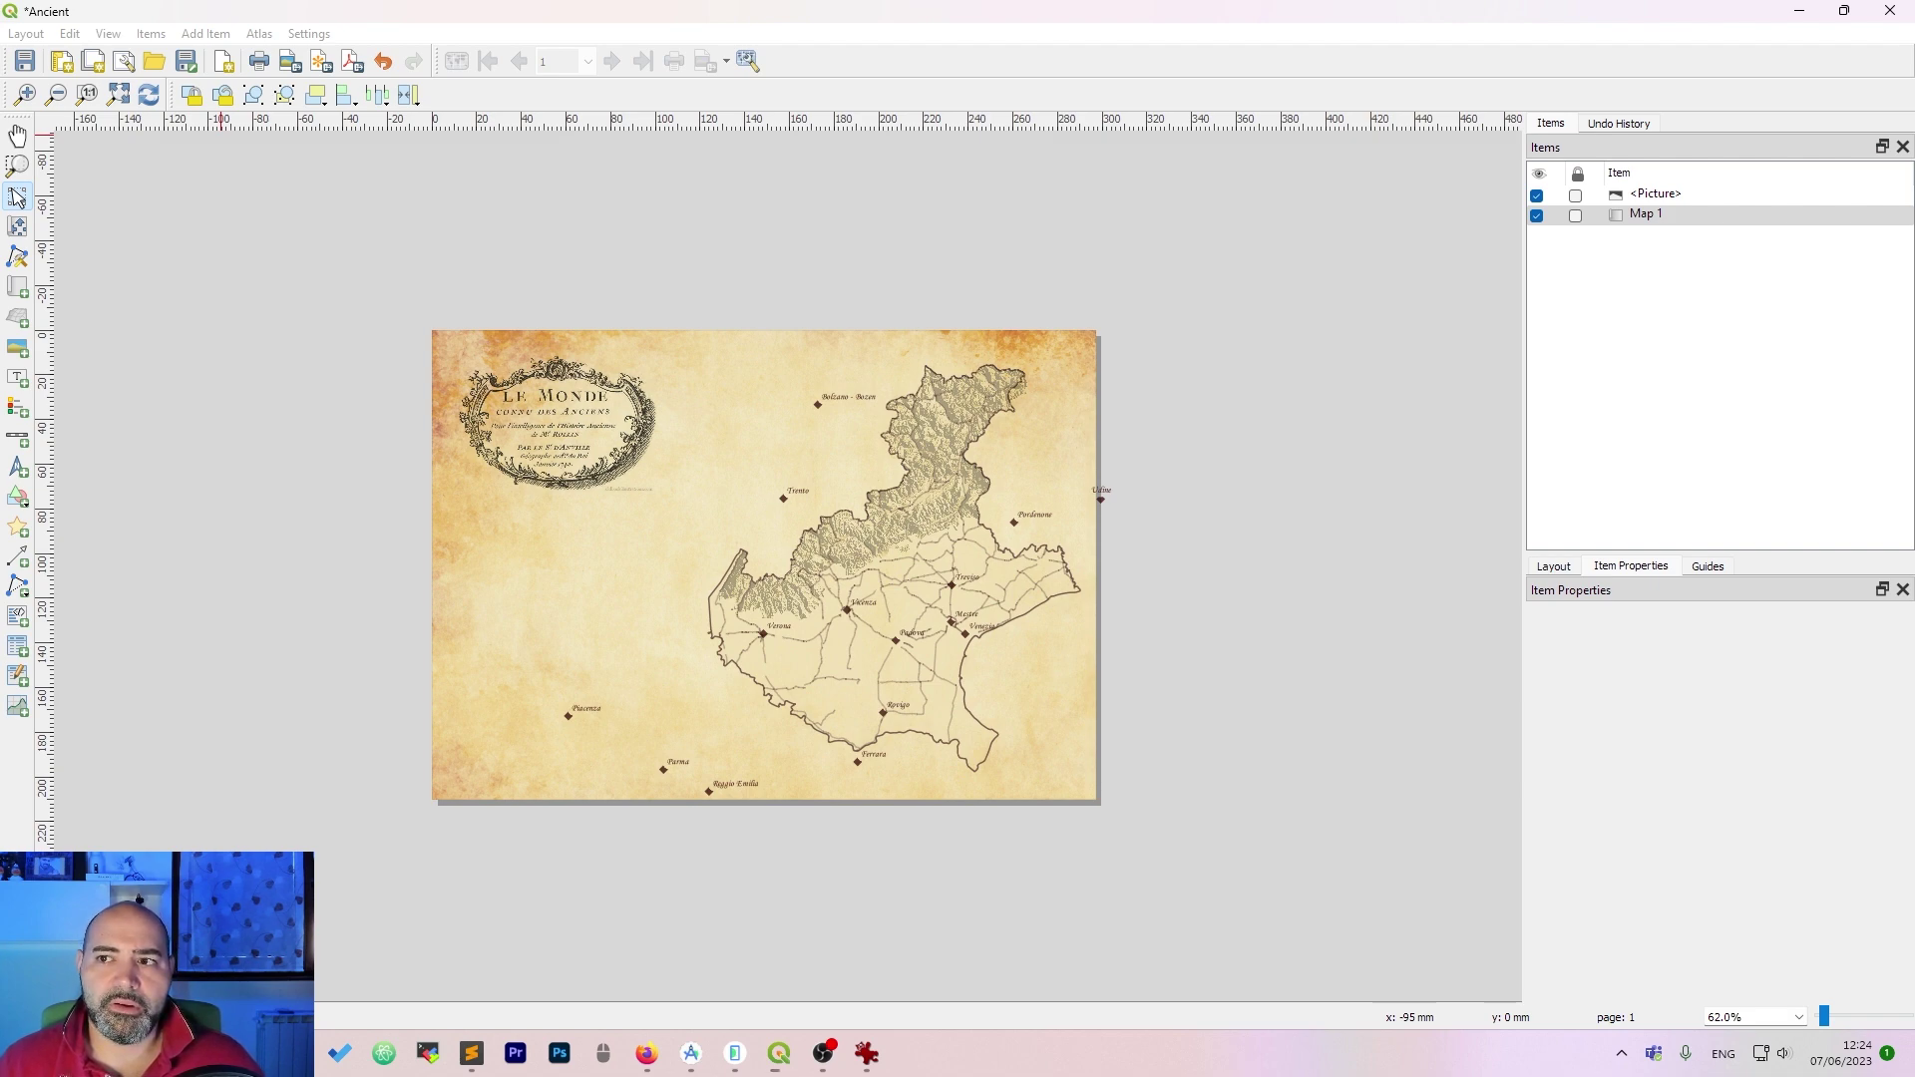
key(alt+Tab)
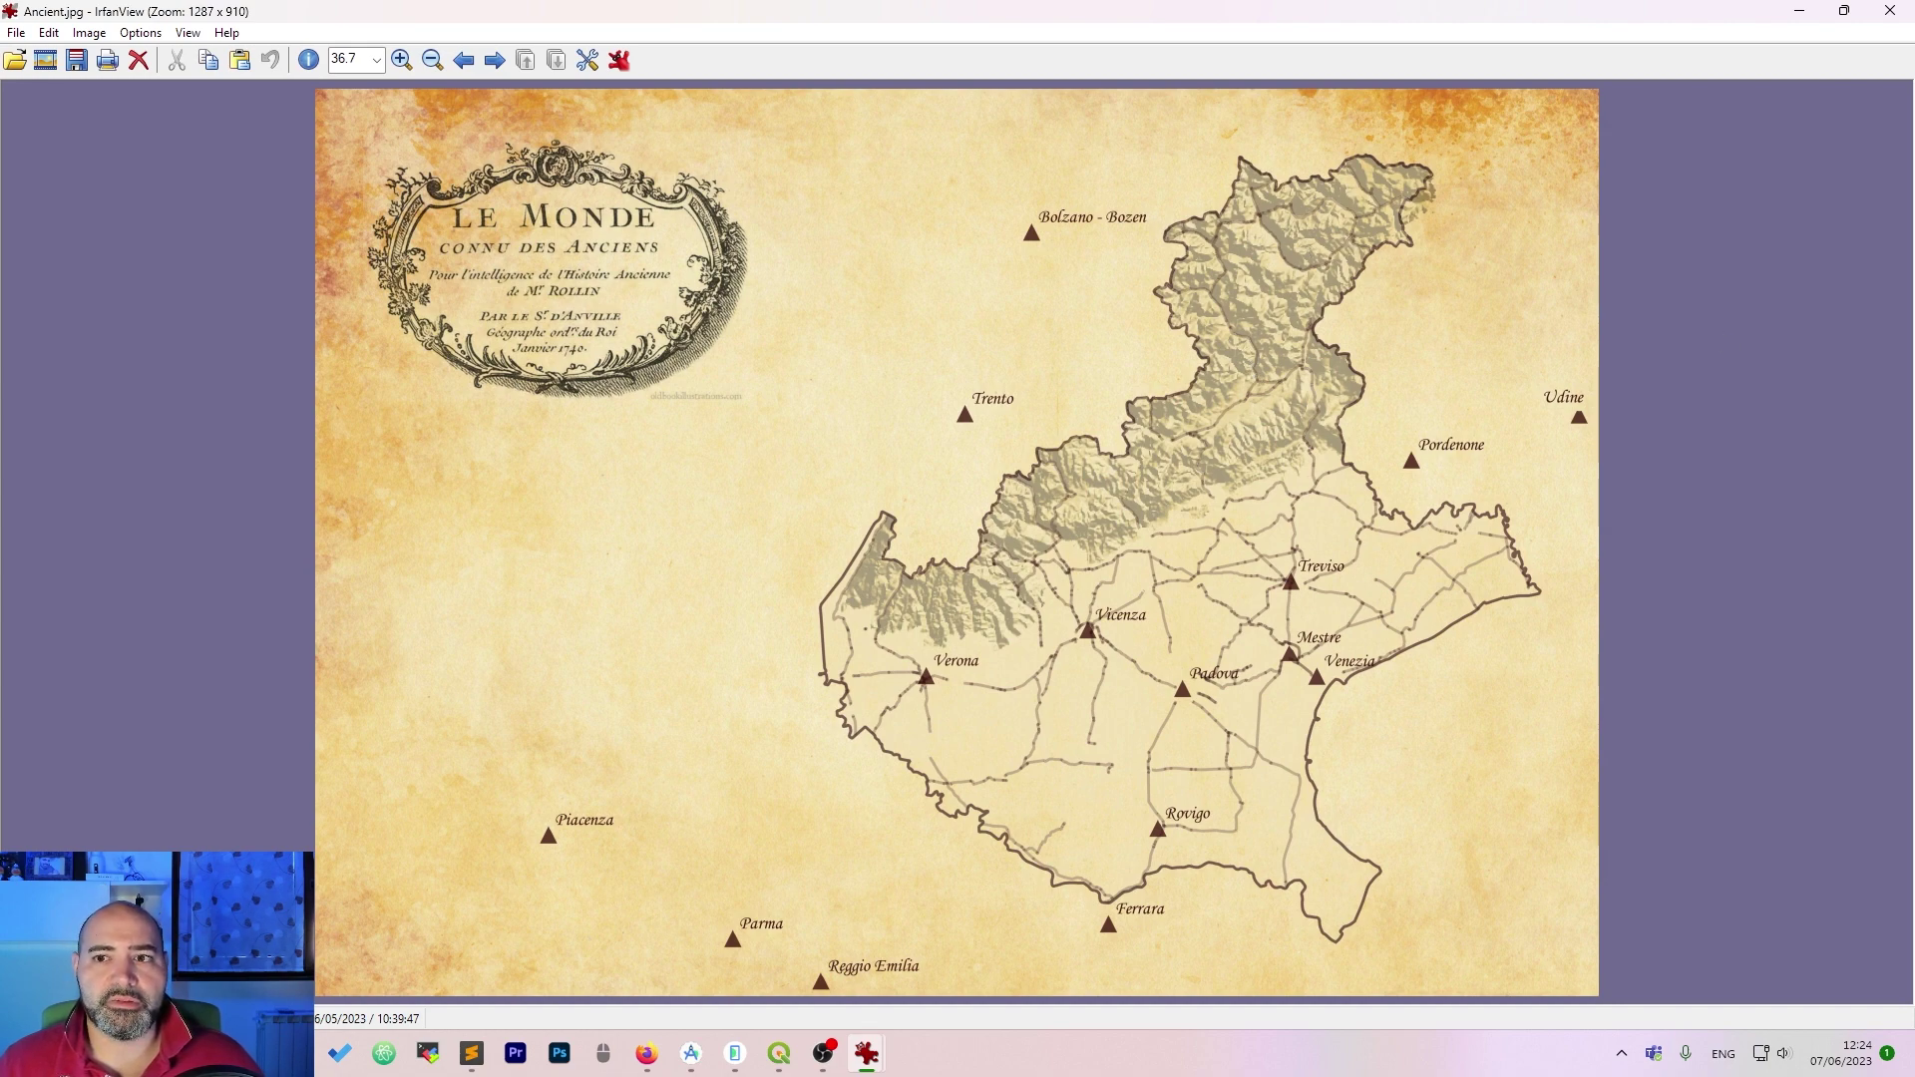
- Load Ancient2.jpg with diamond markers and move its window beside Ancient.jpg
key(Right)
drag(942, 8, 892, 352)
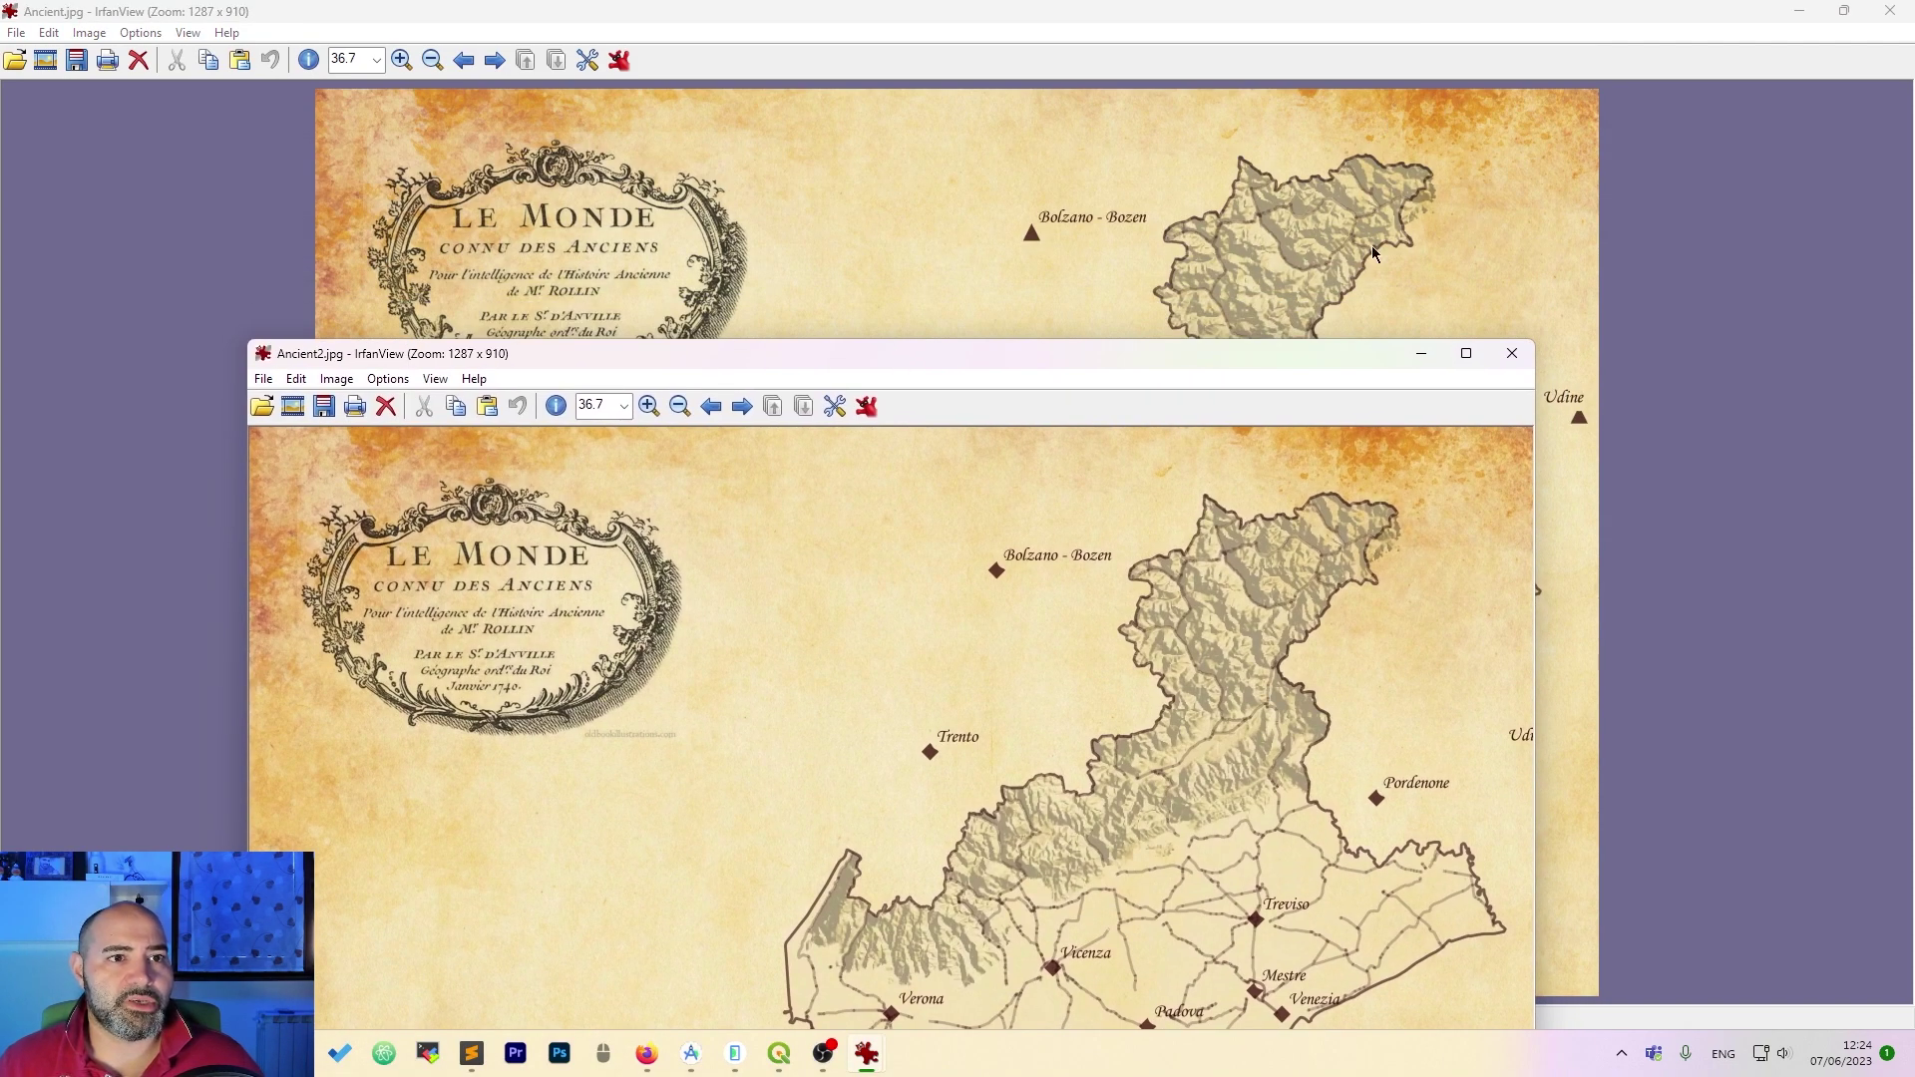